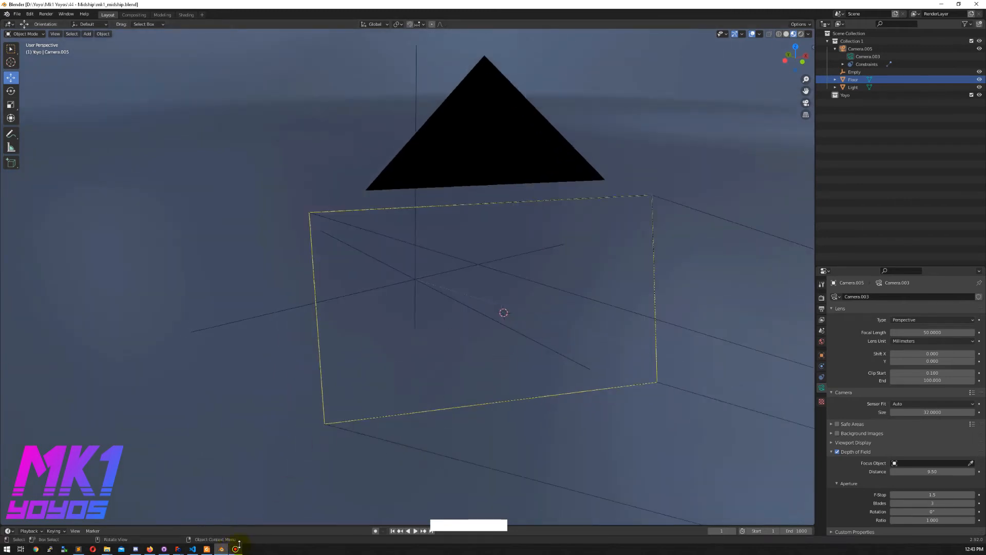
# Switch to the FreeCAD window with the Mk1 Midship Organic yoyo and view its cross-section from the top.
pyautogui.click(179, 550)
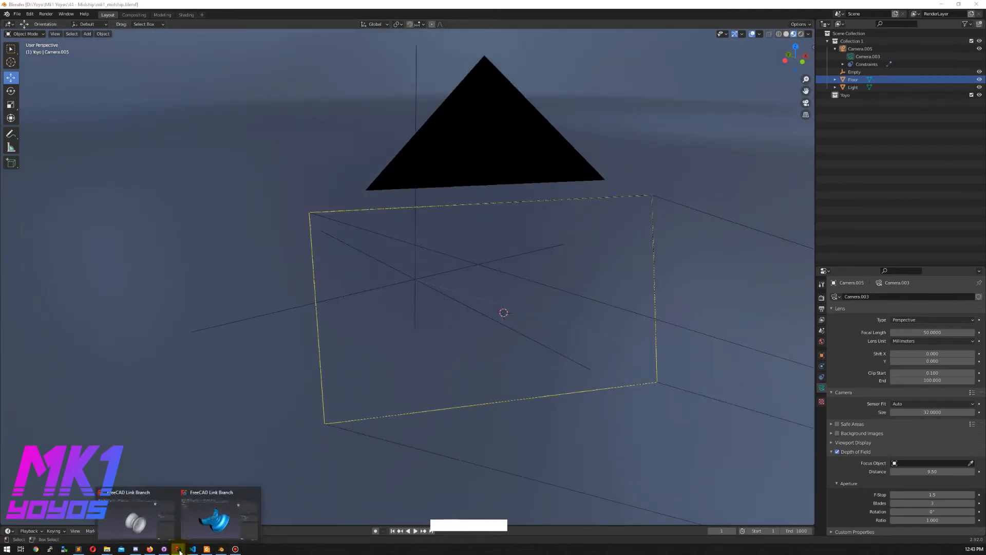
pyautogui.click(205, 519)
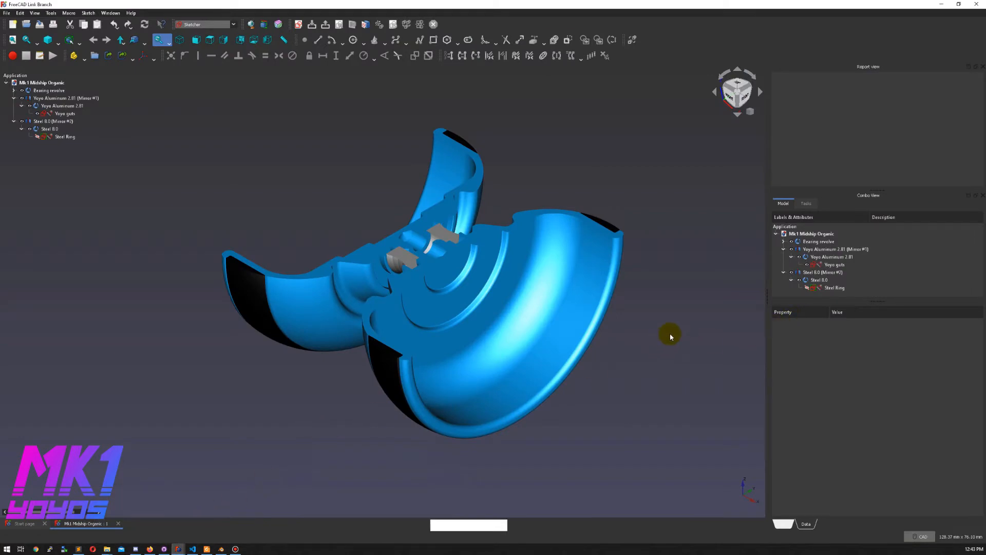
pyautogui.click(741, 85)
pyautogui.moveTo(436, 142); pyautogui.dragTo(468, 122, button='middle')
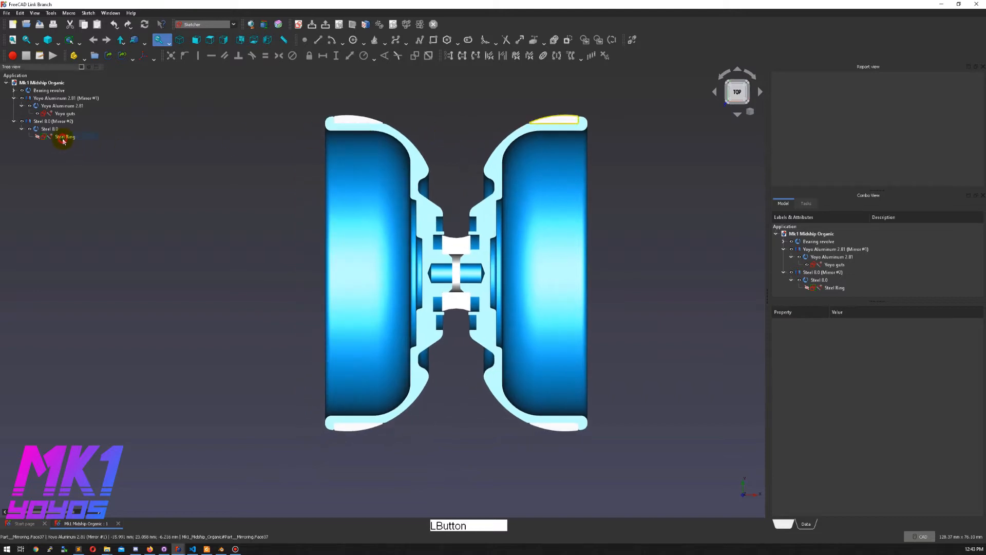
# Examine the Steel Ring and Bearing sketches and how the bearing sits inside the yoyo cross-section.
pyautogui.click(63, 137)
pyautogui.click(14, 90)
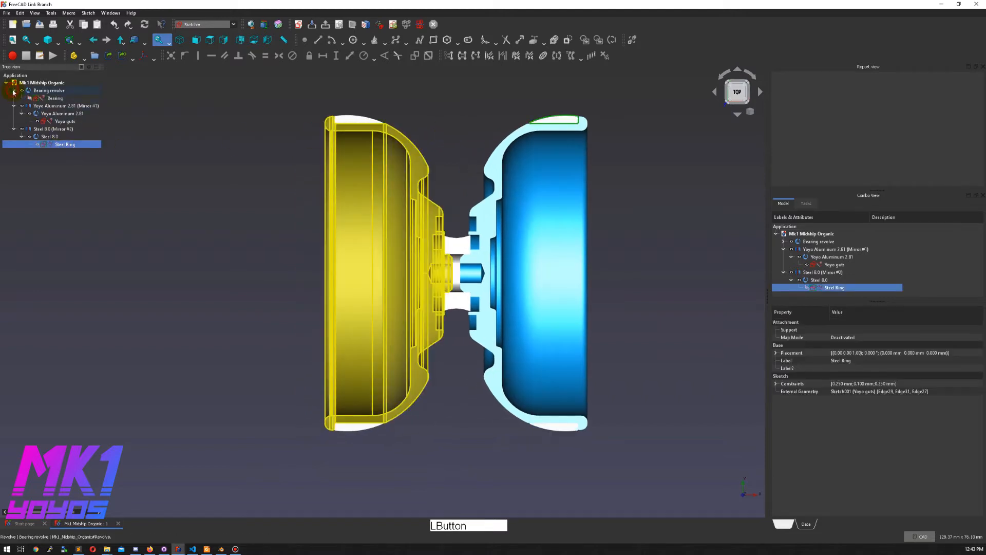
pyautogui.click(48, 99)
pyautogui.scroll(8, 461, 248)
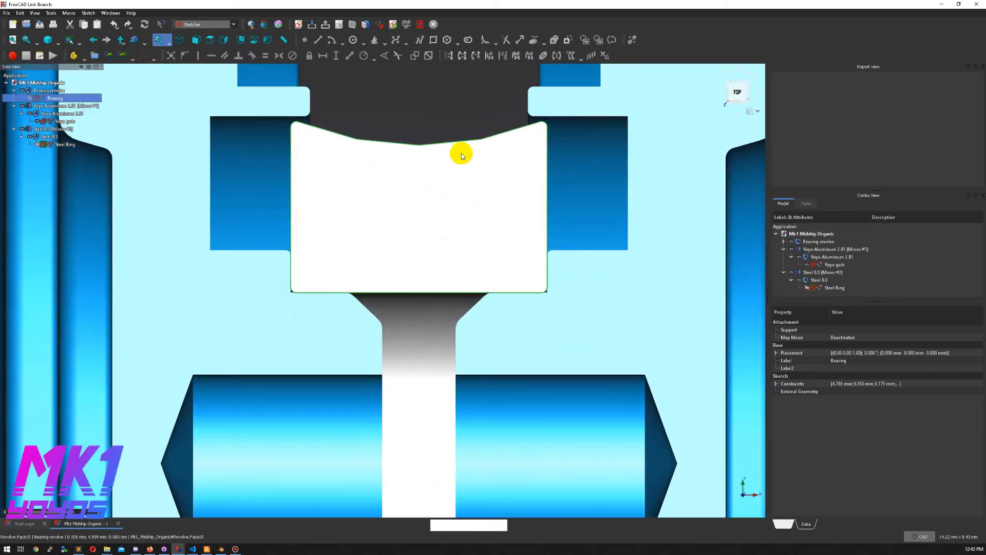
pyautogui.click(451, 132)
pyautogui.scroll(-5, 619, 275)
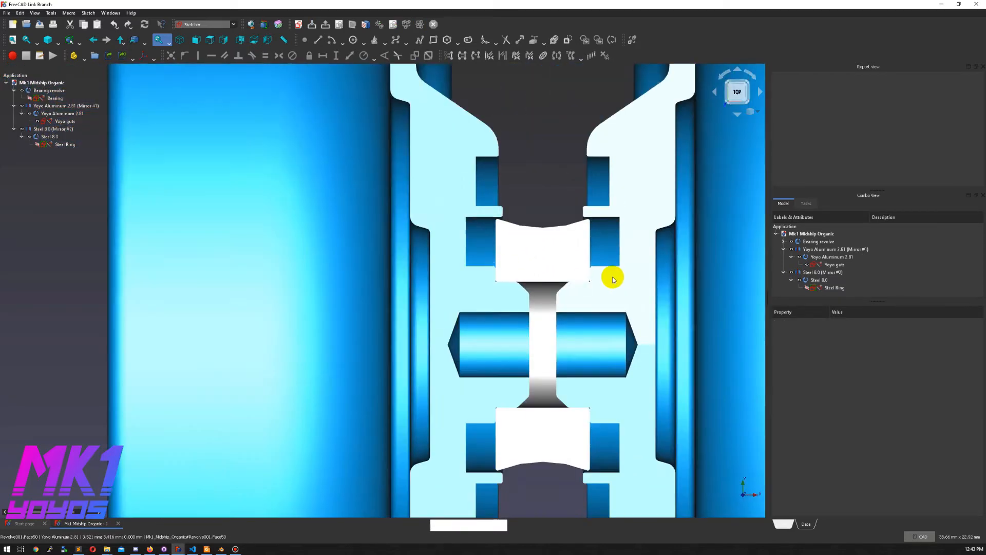
pyautogui.scroll(-3, 572, 227)
pyautogui.scroll(-2, 503, 236)
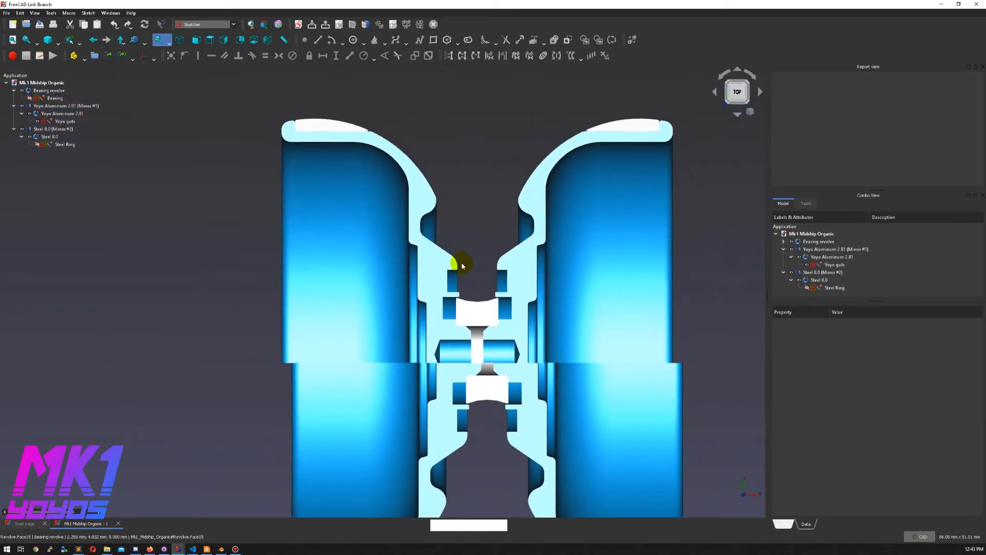
pyautogui.scroll(3, 470, 256)
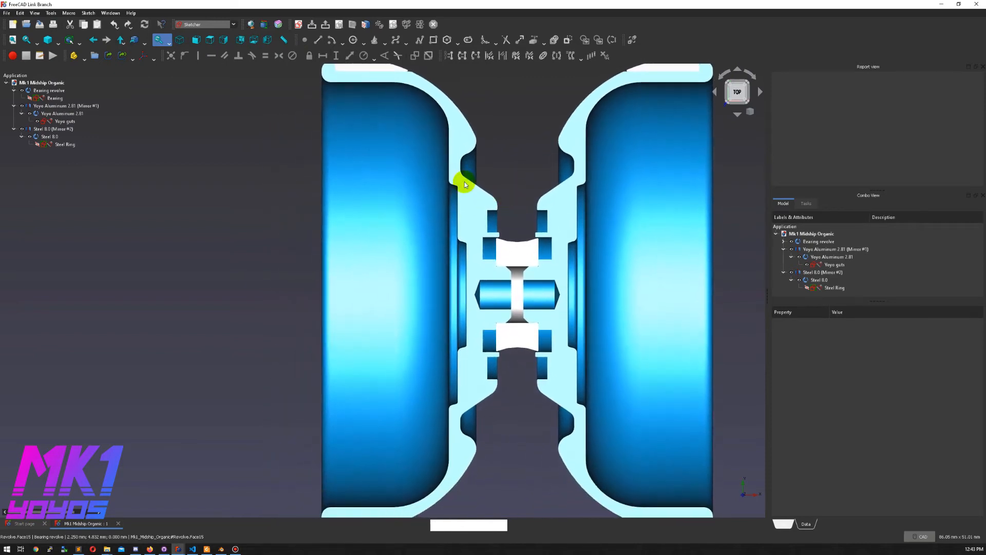
# Create a new sketch on the XY plane in the Mk1 Midship Organic document.
pyautogui.click(51, 83)
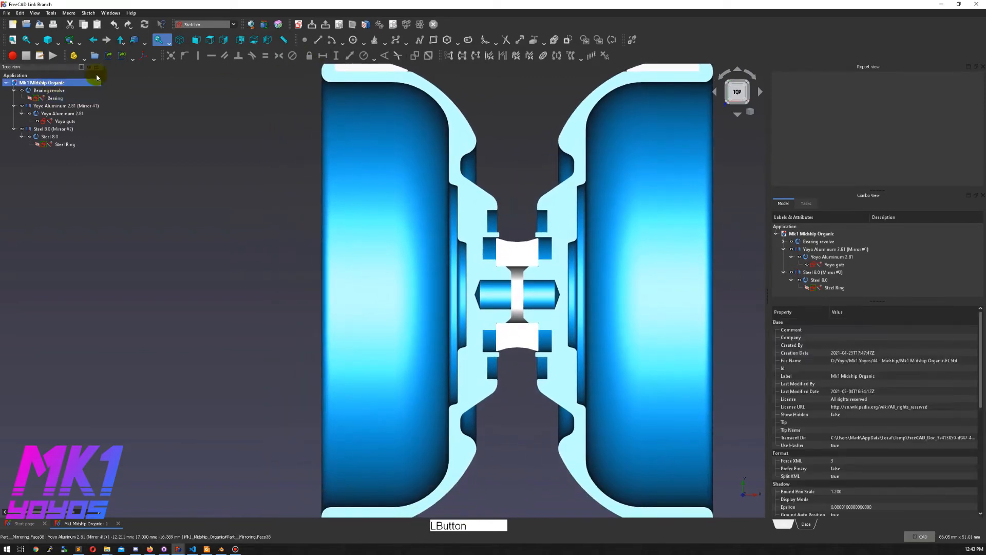
pyautogui.click(298, 25)
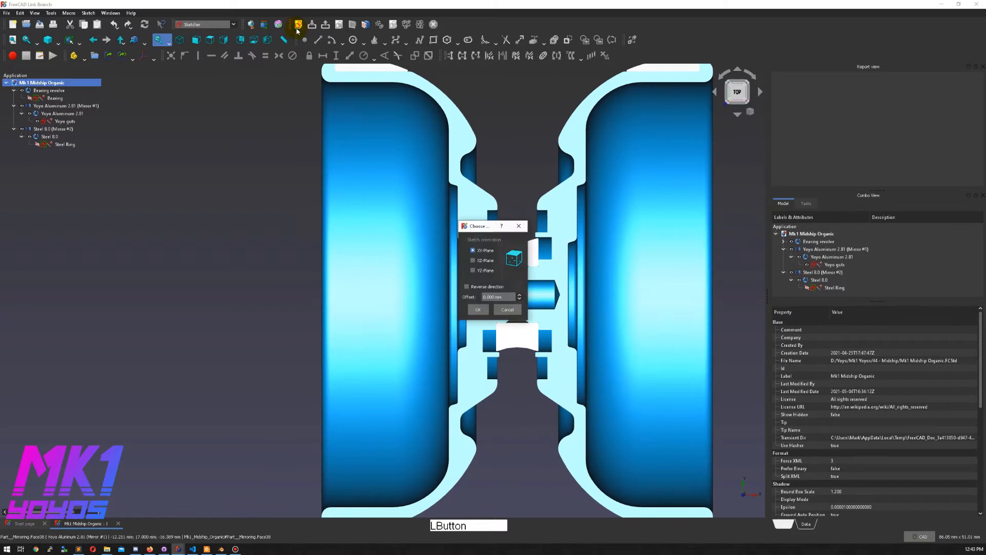
pyautogui.click(478, 309)
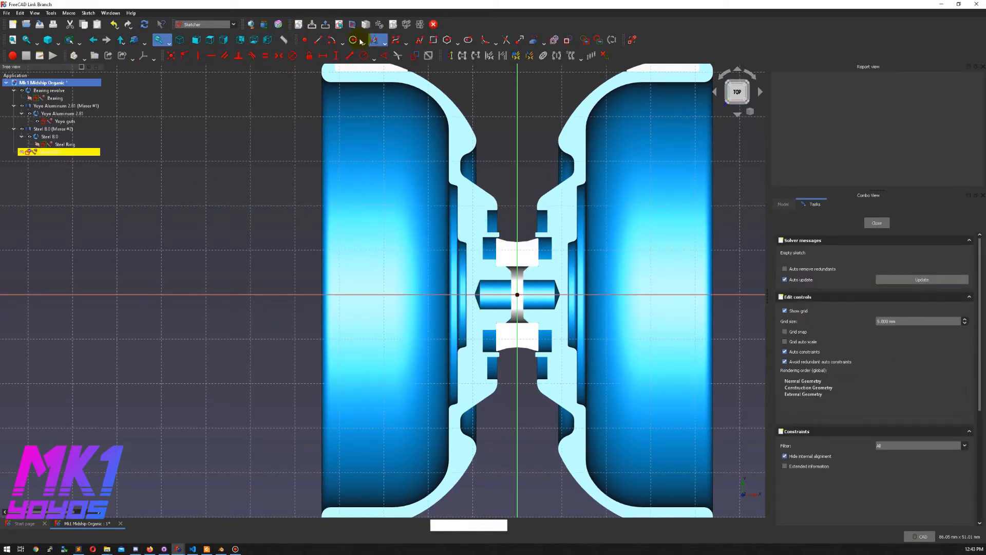
# Draw a short vertical line and a short horizontal line crossing each other near the sketch origin.
pyautogui.click(317, 41)
pyautogui.scroll(5, 514, 300)
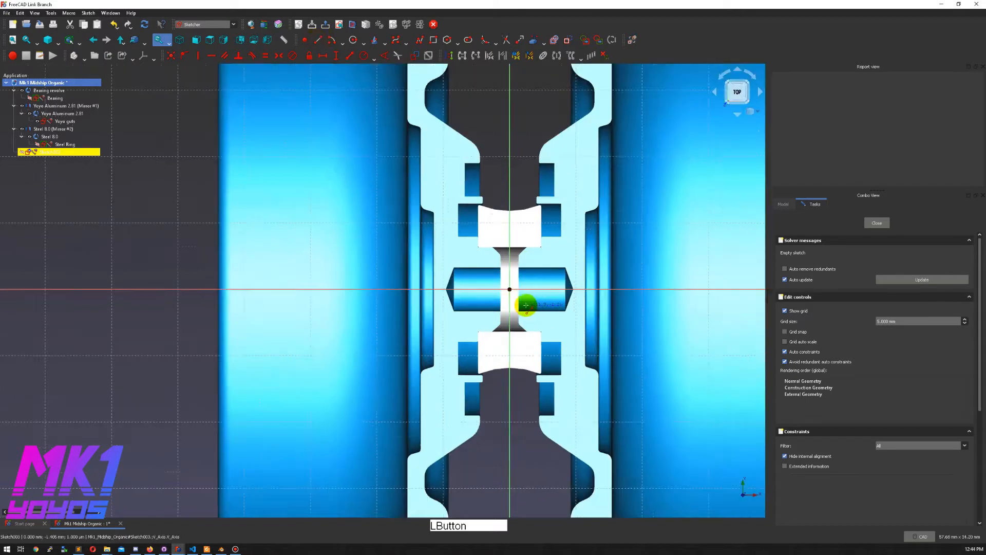
pyautogui.click(501, 263)
pyautogui.click(502, 315)
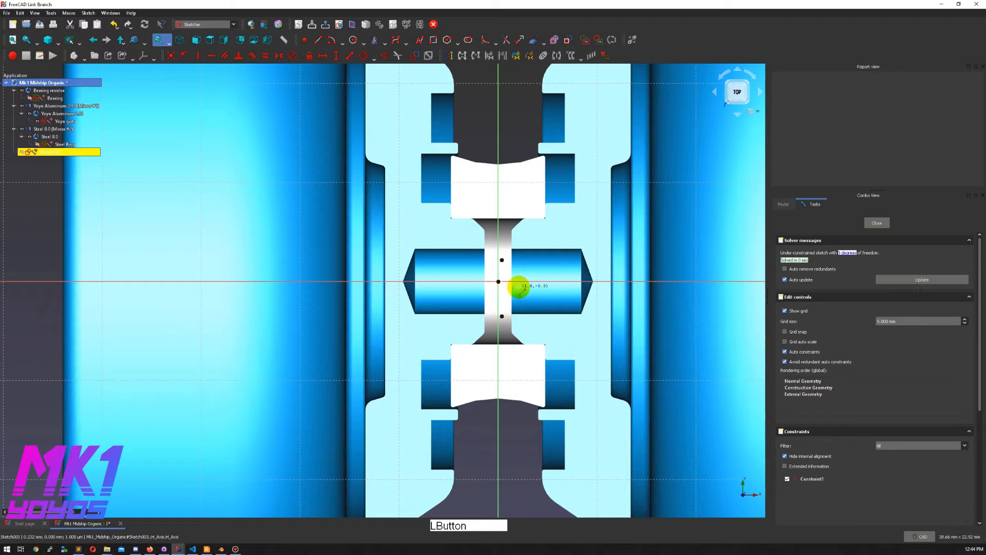
pyautogui.click(527, 292)
pyautogui.press('Escape')
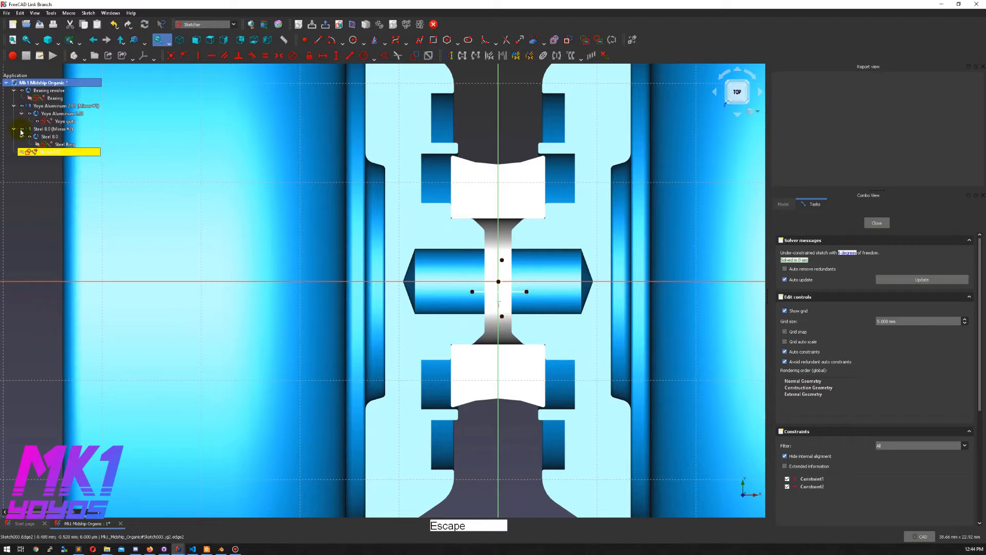
# Hide the aluminum and steel yoyo bodies, their mirrored copies and the bearing revolve so only the sketch shows.
pyautogui.click(21, 106)
pyautogui.click(20, 106)
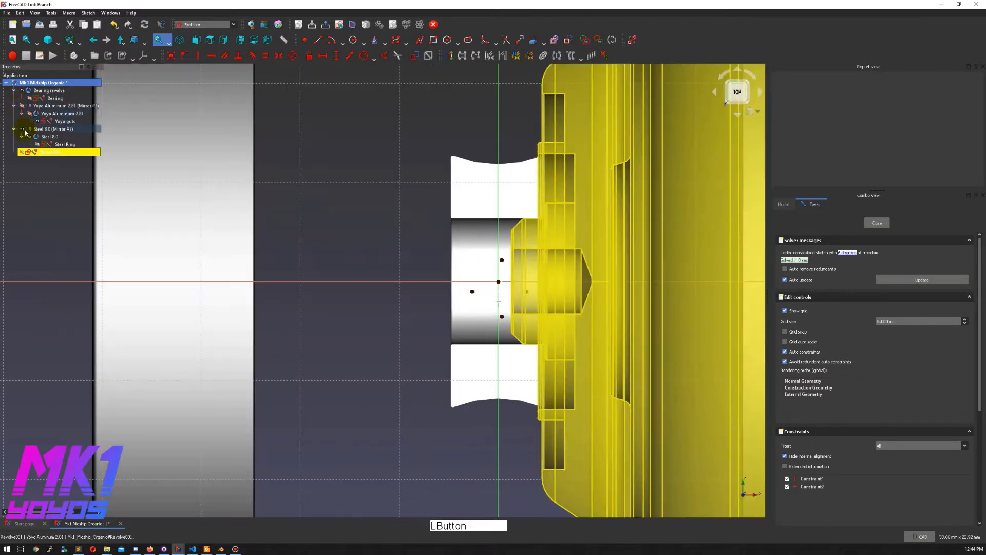
pyautogui.click(22, 129)
pyautogui.click(31, 137)
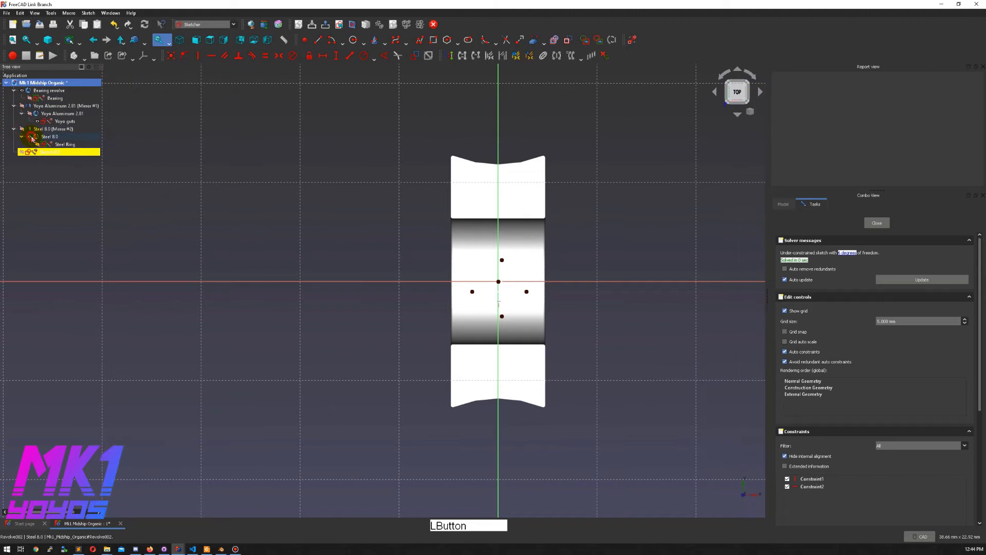
pyautogui.click(23, 91)
# Constrain the horizontal line's right endpoint level with the origin and the vertical line's upper endpoint in vertical alignment with it.
pyautogui.scroll(6, 501, 274)
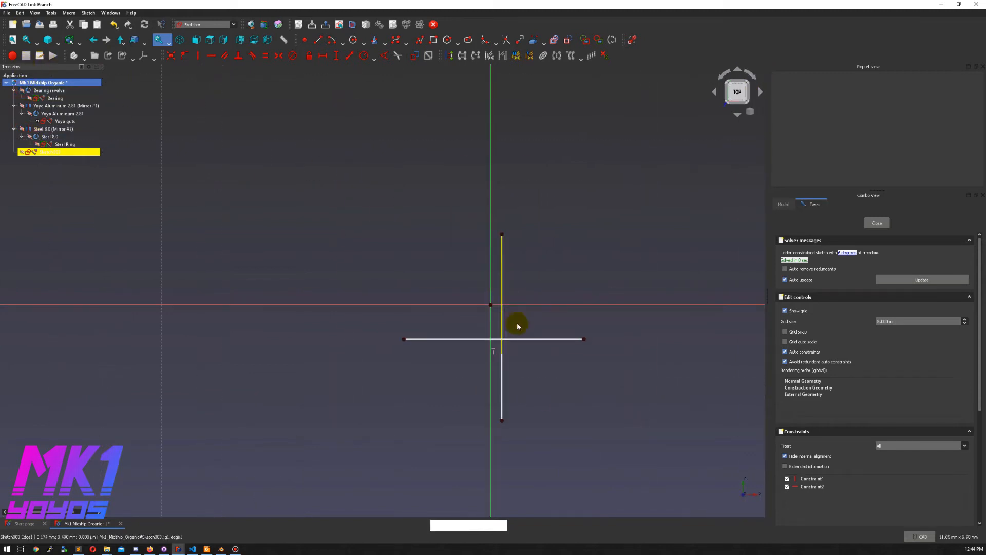
pyautogui.click(537, 339)
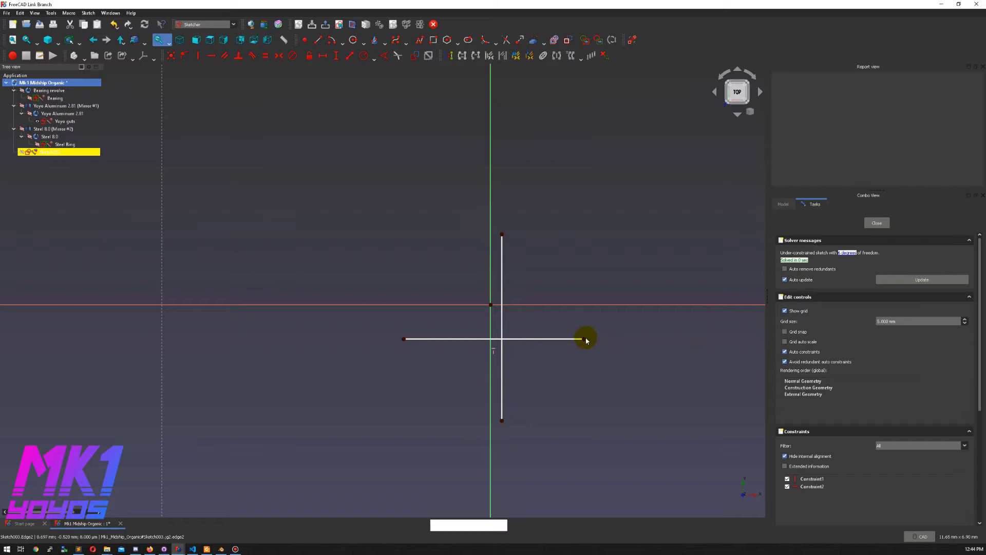
pyautogui.click(584, 339)
pyautogui.click(490, 306)
pyautogui.click(502, 235)
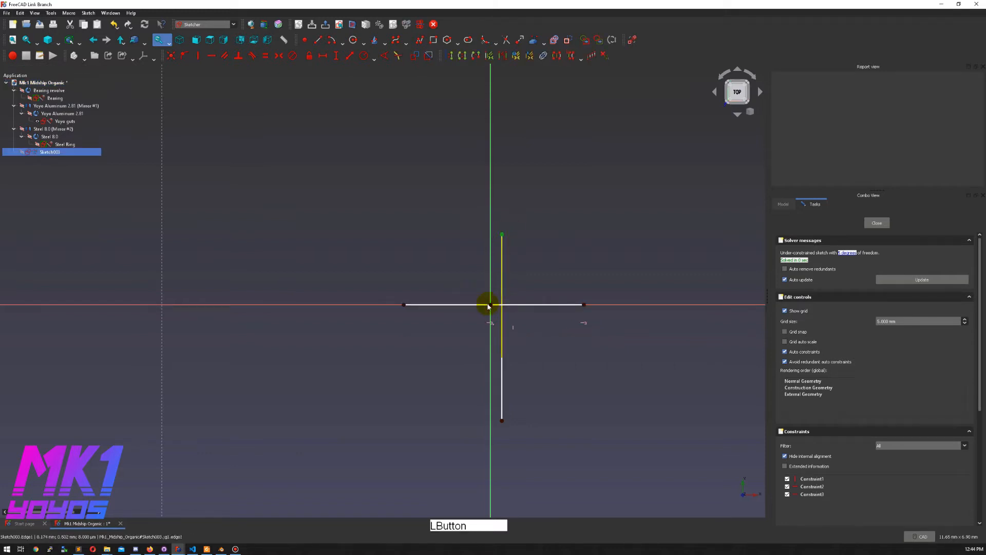
pyautogui.click(490, 306)
pyautogui.press('v')
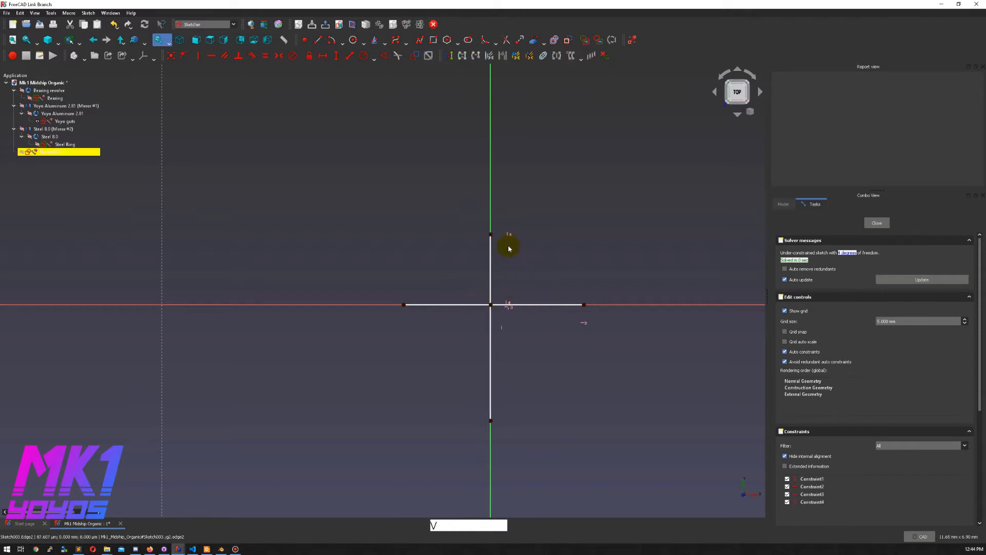
# Make the vertical line's two endpoints symmetric about the horizontal axis.
pyautogui.click(491, 237)
pyautogui.click(590, 305)
pyautogui.click(491, 420)
pyautogui.press('s')
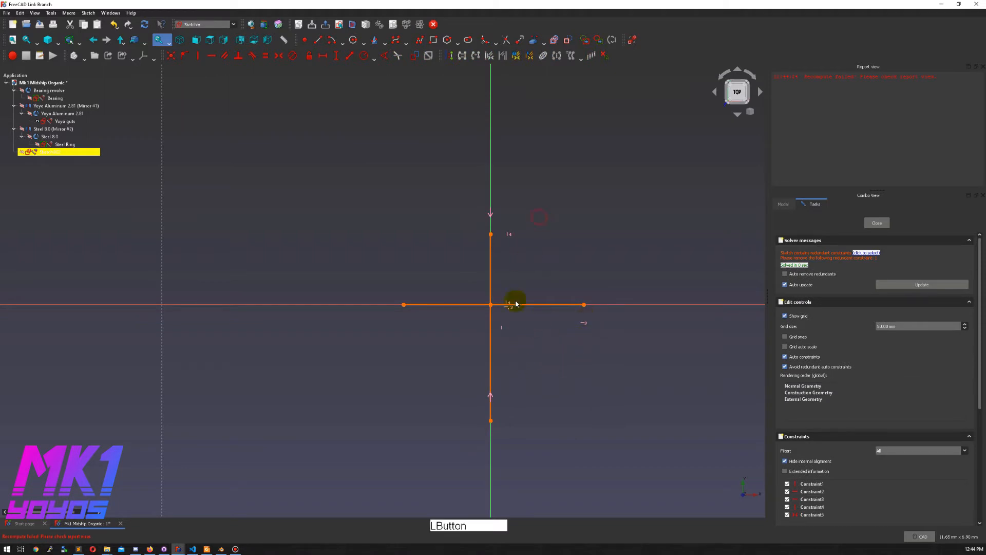
# Delete the horizontal and vertical alignment constraints that tie the two lines to the origin, along with the vertical line's own vertical constraint.
pyautogui.press('Delete')
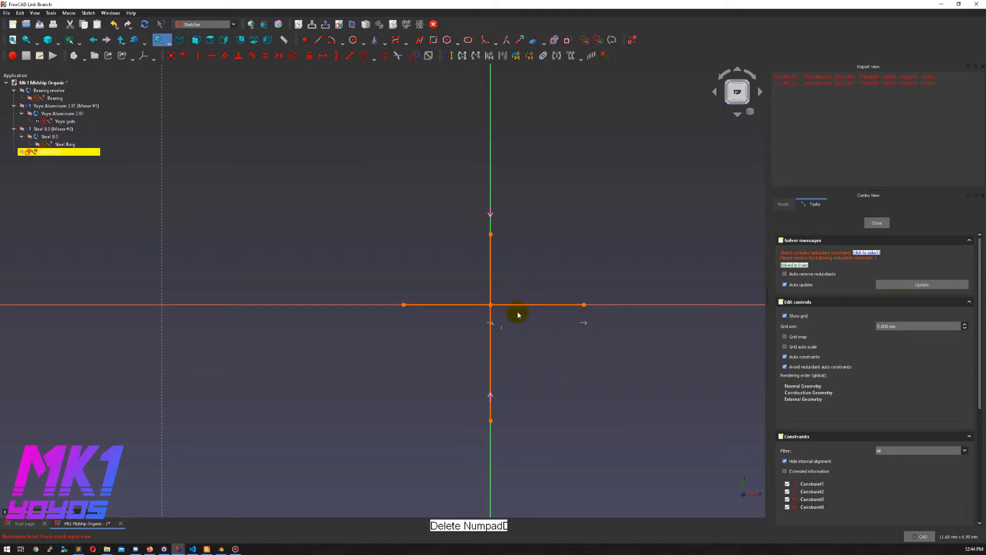
pyautogui.press('Delete')
pyautogui.click(489, 323)
pyautogui.press('Delete')
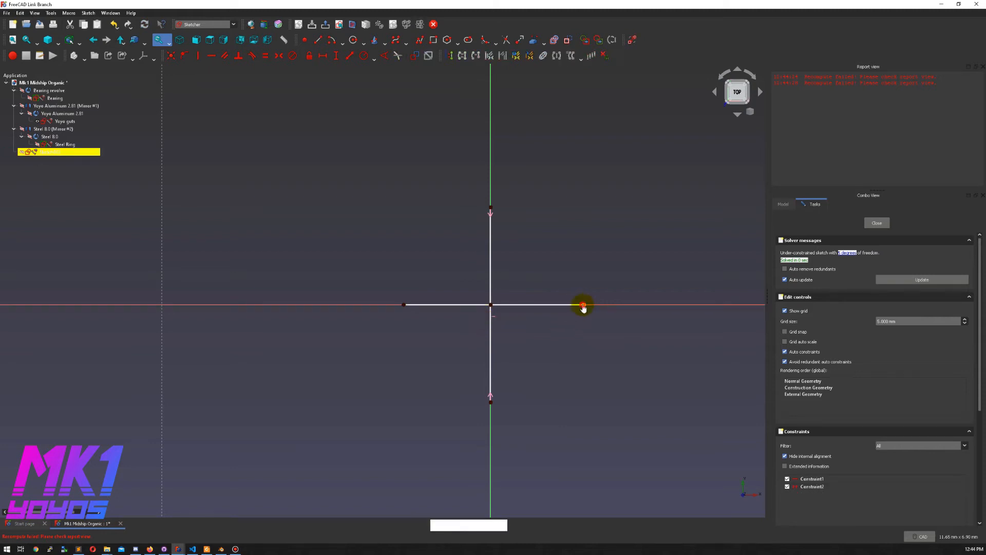
# Try to make the horizontal line's endpoints symmetric about the vertical axis, and undo the attempt.
pyautogui.click(583, 306)
pyautogui.click(485, 183)
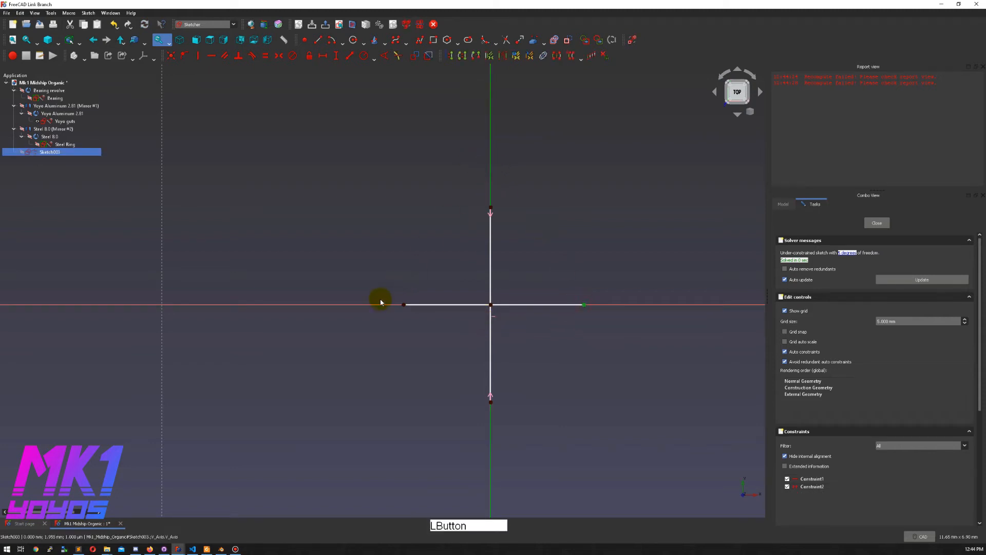
pyautogui.click(379, 305)
pyautogui.press('s')
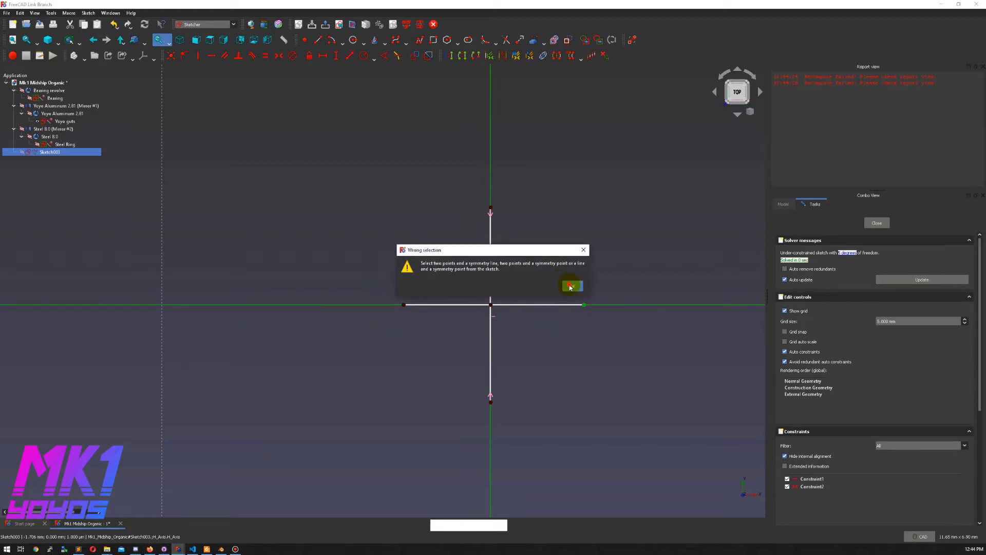
pyautogui.click(571, 286)
pyautogui.click(585, 305)
pyautogui.click(494, 160)
pyautogui.click(404, 305)
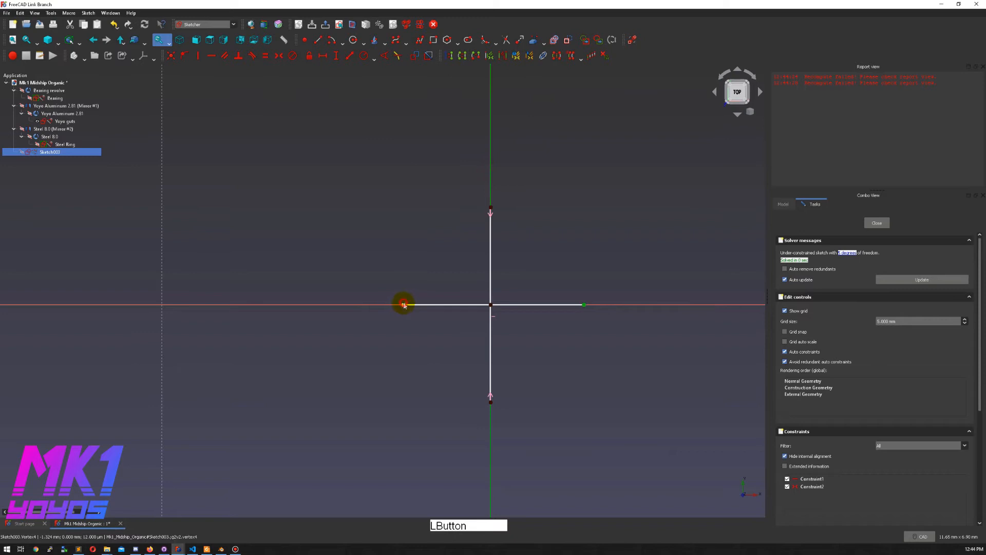
pyautogui.press('s')
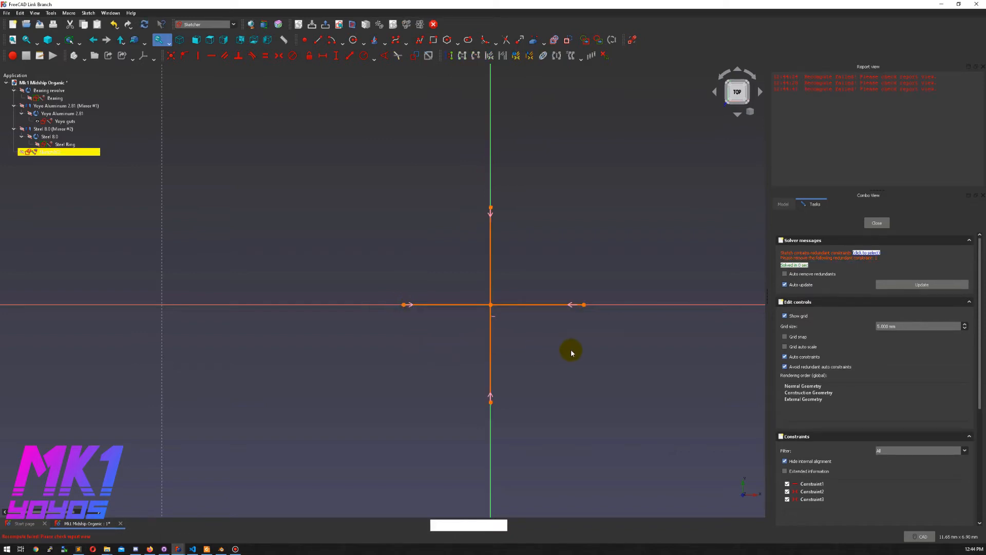
pyautogui.hotkey('ctrl', 'z')
# Remove the horizontal line's horizontal constraint and make its two endpoints symmetric about the vertical axis.
pyautogui.moveTo(584, 305)
pyautogui.mouseDown()
pyautogui.moveTo(524, 337)
pyautogui.moveTo(548, 355)
pyautogui.moveTo(559, 326)
pyautogui.moveTo(587, 341)
pyautogui.mouseUp()
pyautogui.press('Delete')
pyautogui.click(588, 341)
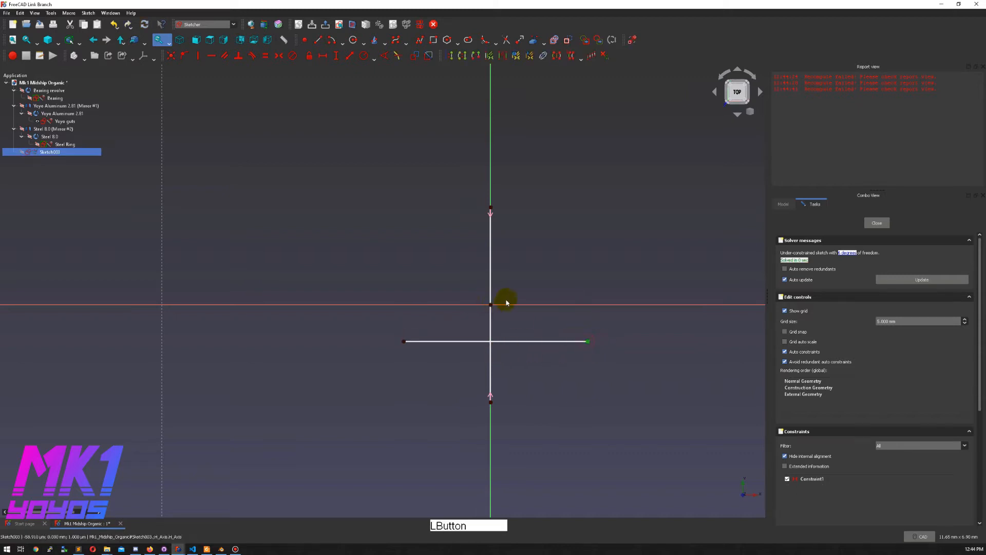
pyautogui.click(490, 418)
pyautogui.click(404, 341)
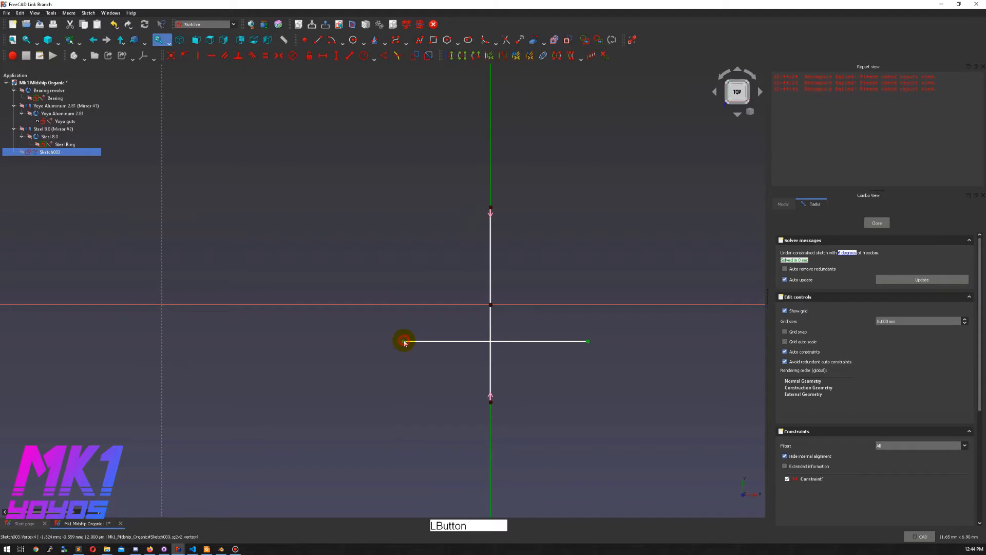
# Pull both lines off the origin and constrain them to equal length.
pyautogui.moveTo(581, 344); pyautogui.dragTo(594, 320)
pyautogui.moveTo(491, 209); pyautogui.dragTo(515, 208)
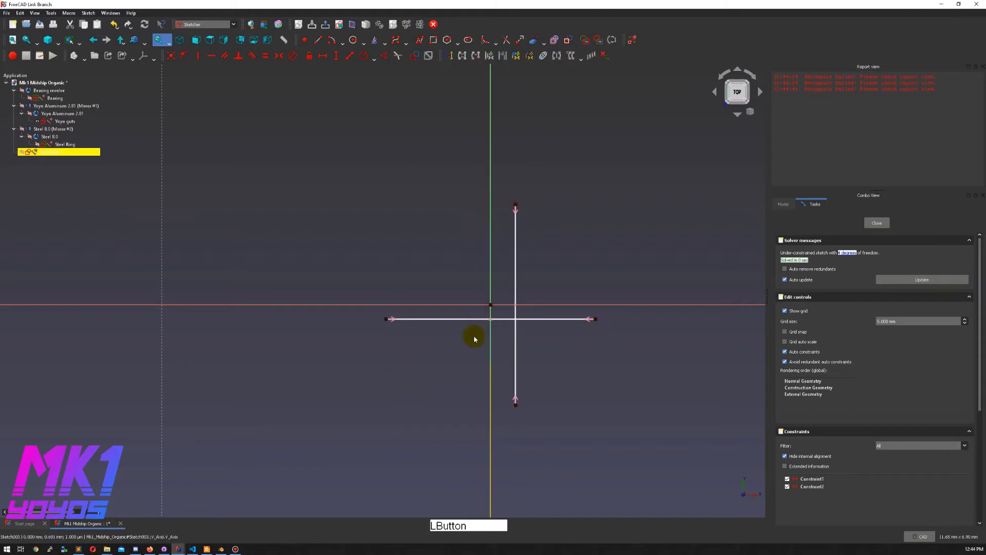
pyautogui.click(469, 319)
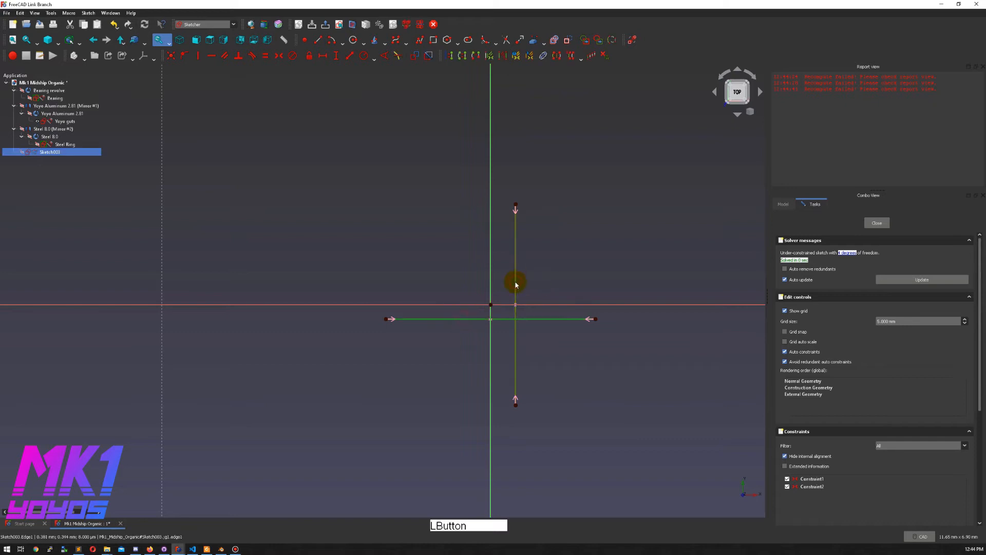
pyautogui.press('e')
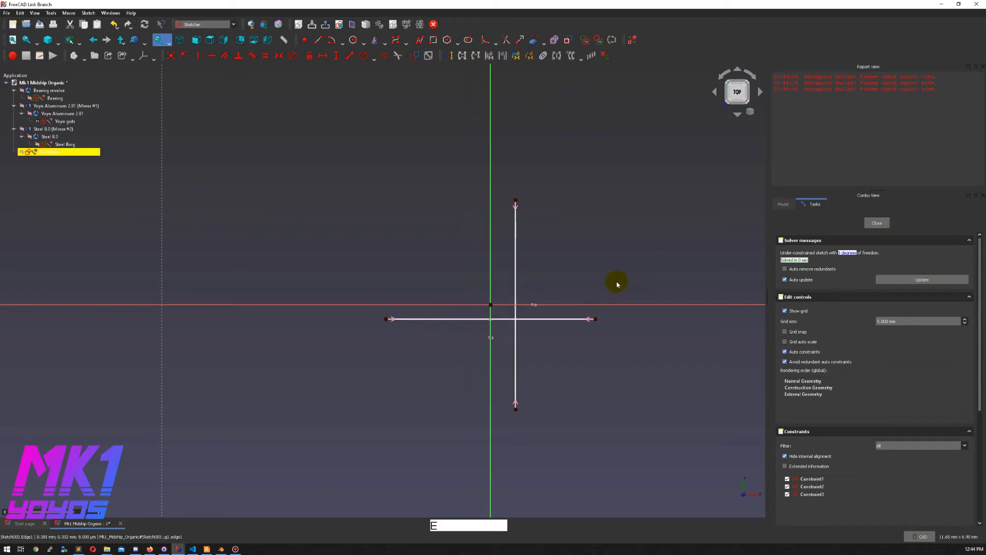
# Center the cross on the origin by aligning the horizontal line's right endpoint horizontally and the vertical line's upper endpoint vertically with it.
pyautogui.click(595, 319)
pyautogui.click(491, 304)
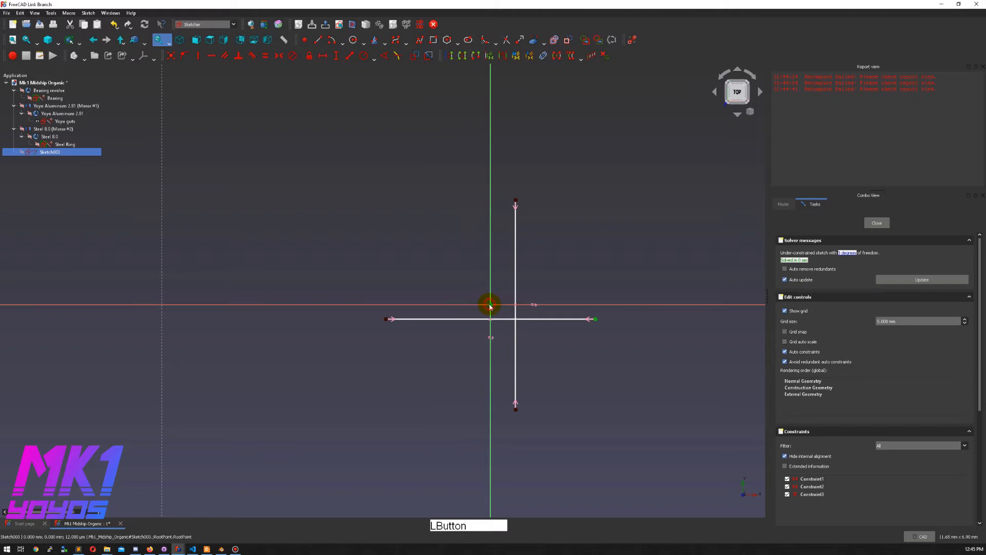
pyautogui.press('h')
pyautogui.click(515, 200)
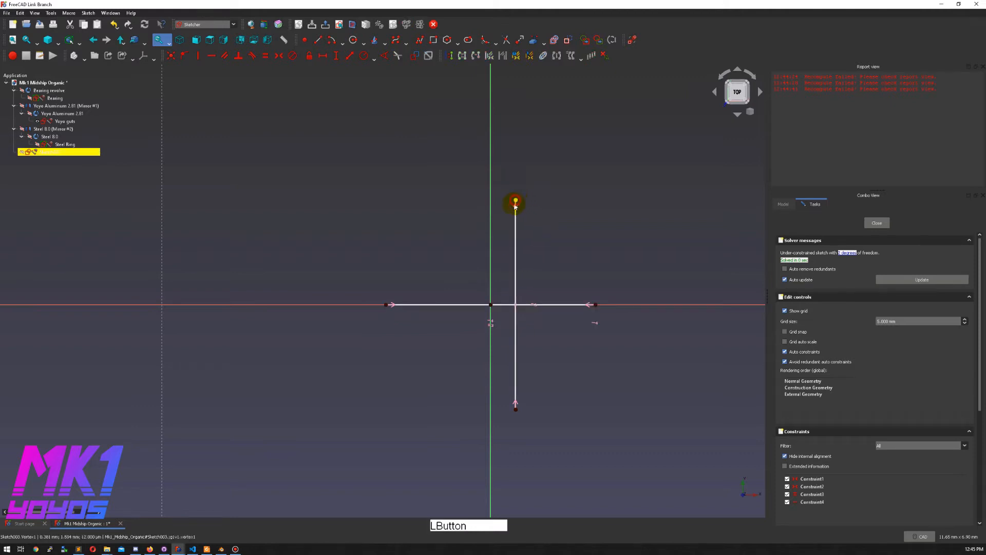
pyautogui.click(492, 305)
pyautogui.press('v')
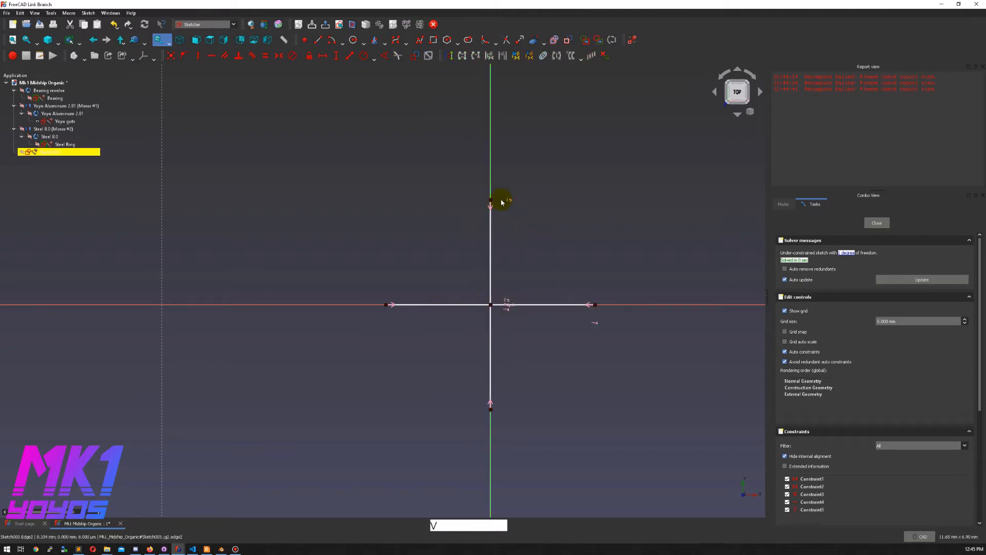
# Stretch the cross by its upper endpoint and constrain the vertical line's length to 4 mm.
pyautogui.moveTo(490, 203)
pyautogui.mouseDown()
pyautogui.moveTo(518, 185)
pyautogui.moveTo(469, 218)
pyautogui.moveTo(491, 171)
pyautogui.mouseUp()
pyautogui.click(489, 203)
pyautogui.hotkey('shift', 'd')
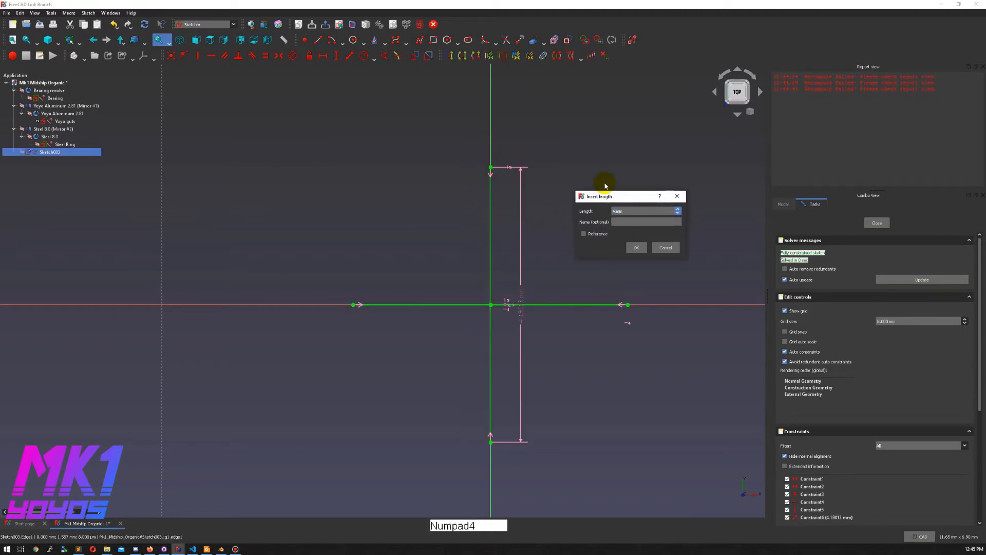
pyautogui.write('4')
pyautogui.press('KP_Enter')
pyautogui.scroll(-3, 600, 198)
pyautogui.moveTo(564, 235); pyautogui.dragTo(508, 255, button='middle')
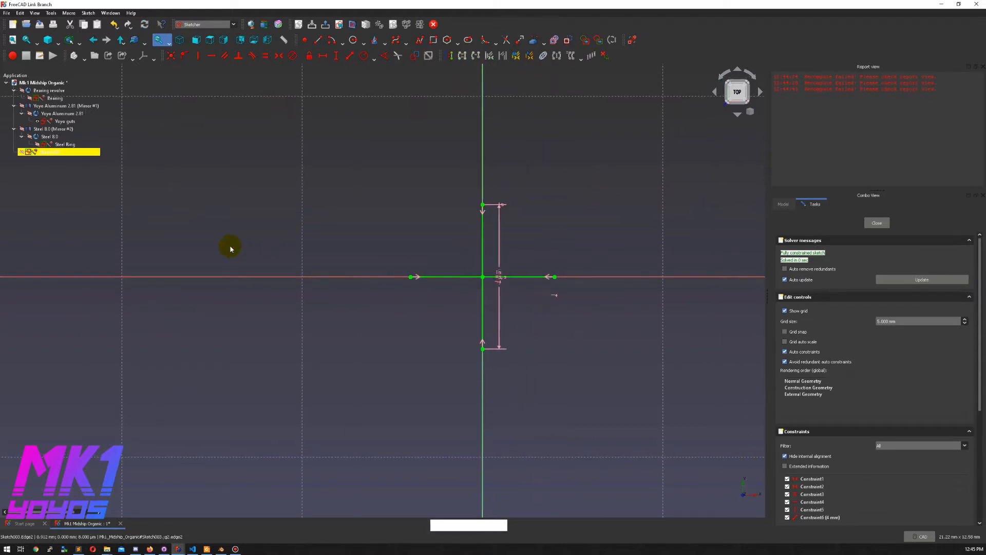
# Finish editing the cross sketch and rename it Center.
pyautogui.click(877, 223)
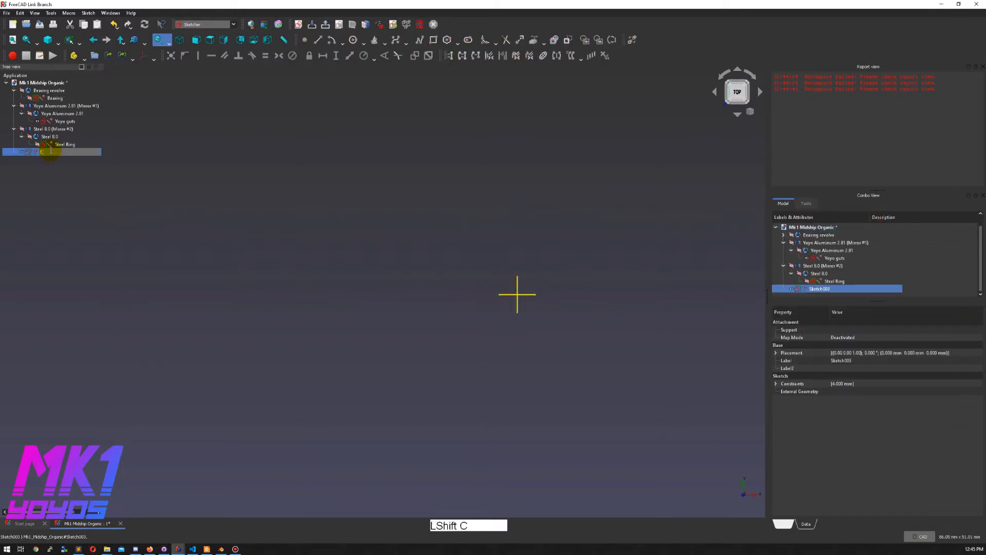
pyautogui.press('Return')
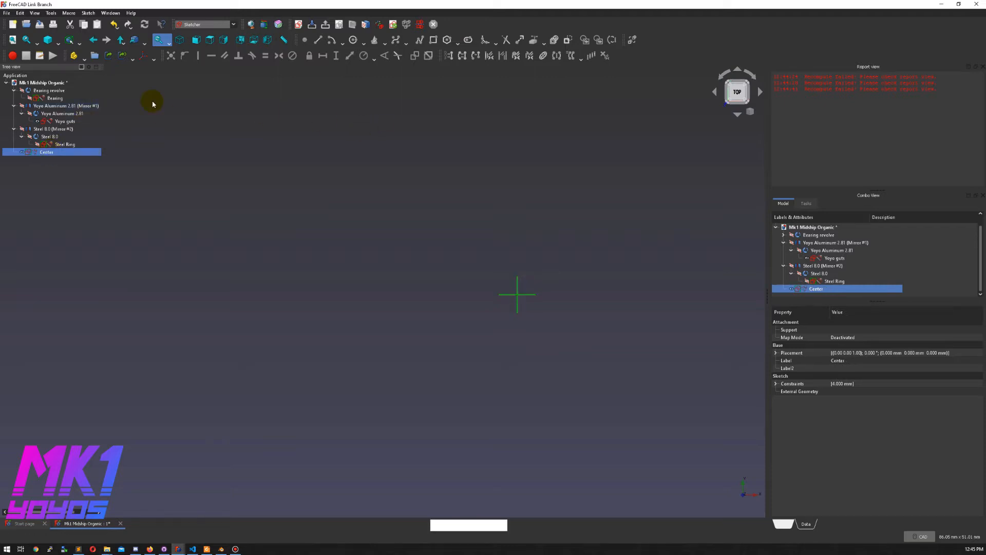
# Show the hidden steel and aluminum revolves, their mirrored halves, and the bearing revolve.
pyautogui.click(29, 136)
pyautogui.click(21, 128)
pyautogui.click(29, 113)
pyautogui.click(22, 105)
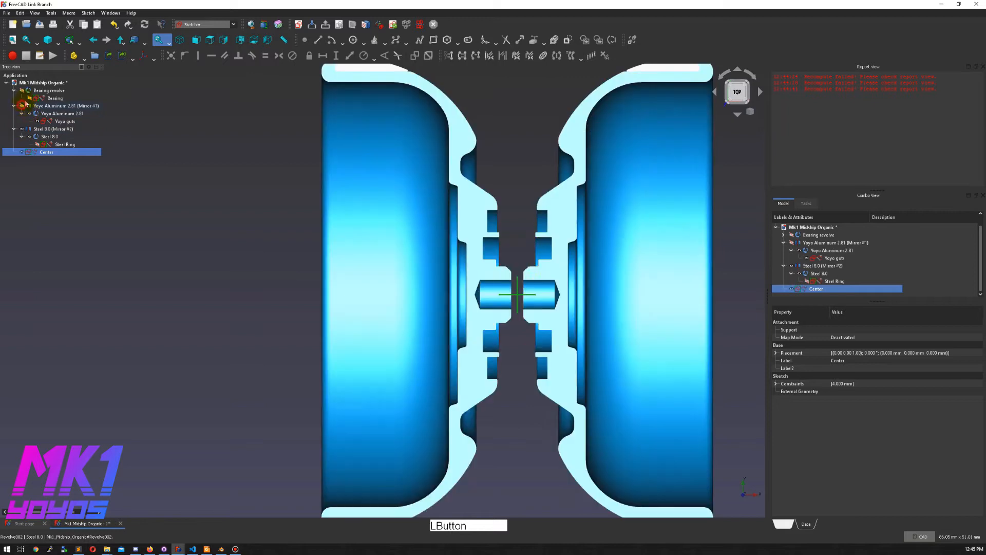
pyautogui.click(22, 90)
pyautogui.click(183, 218)
pyautogui.scroll(-4, 197, 218)
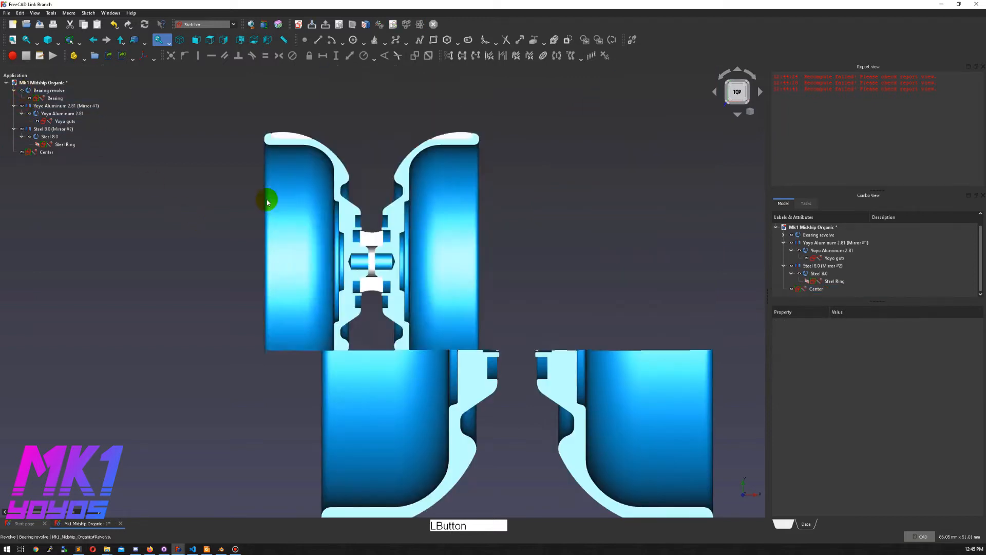
pyautogui.moveTo(389, 139); pyautogui.dragTo(386, 142, button='middle')
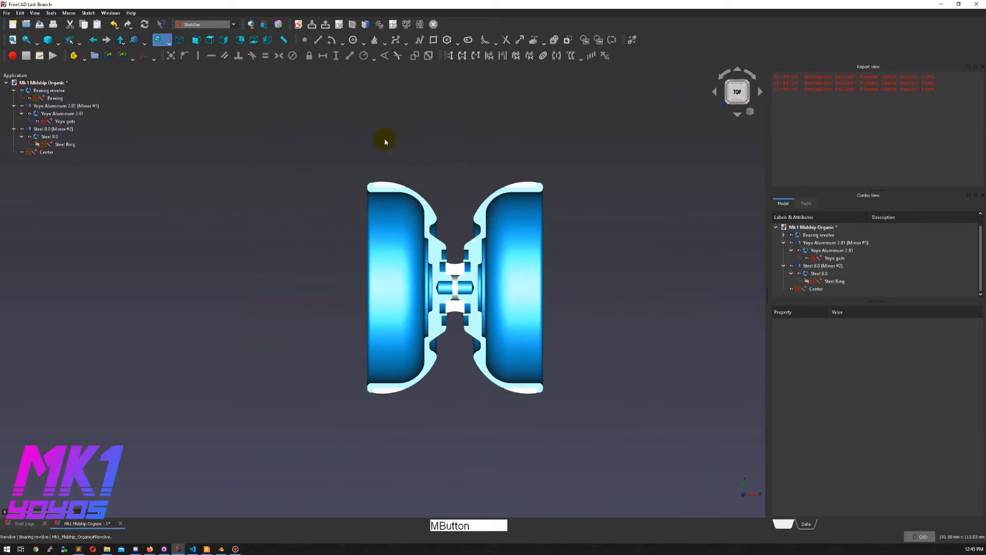
# Export the Center, Steel Ring, Yoyo guts and Bearing sketches together as the flattened SVG file Mk1 Midship Organic.svg.
pyautogui.click(46, 152)
pyautogui.keyDown('ctrl'); pyautogui.click(56, 145); pyautogui.keyUp('ctrl')
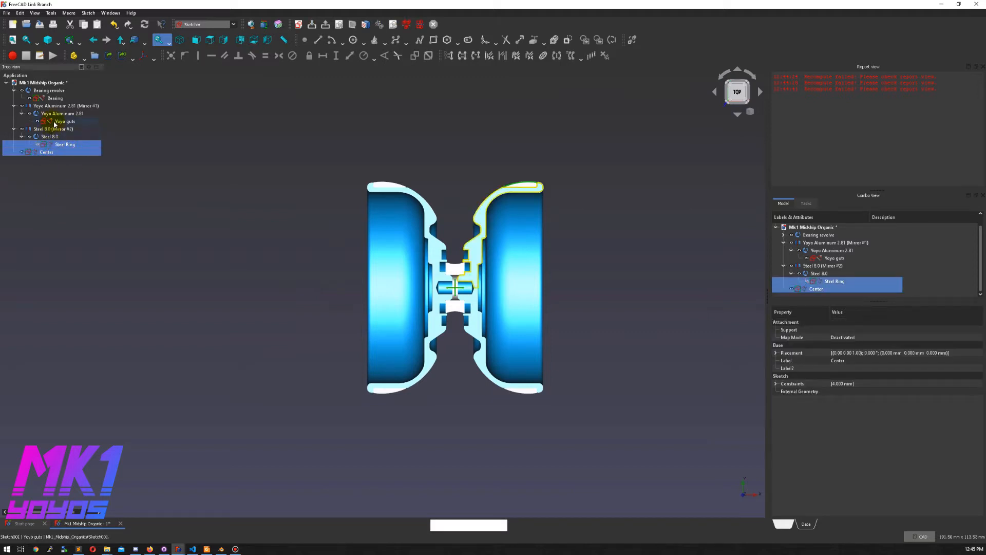
pyautogui.keyDown('ctrl'); pyautogui.click(65, 122); pyautogui.keyUp('ctrl')
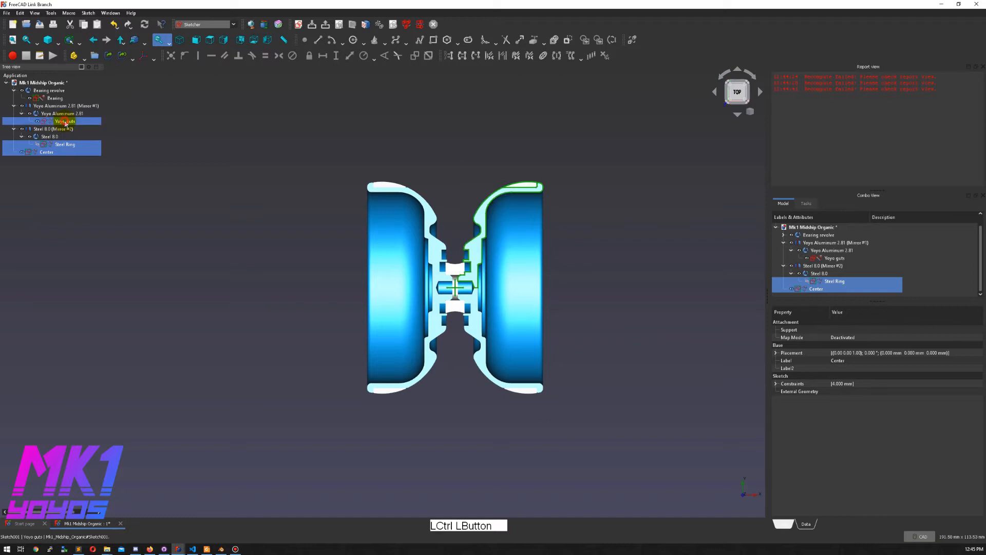
pyautogui.keyDown('ctrl'); pyautogui.click(55, 98); pyautogui.keyUp('ctrl')
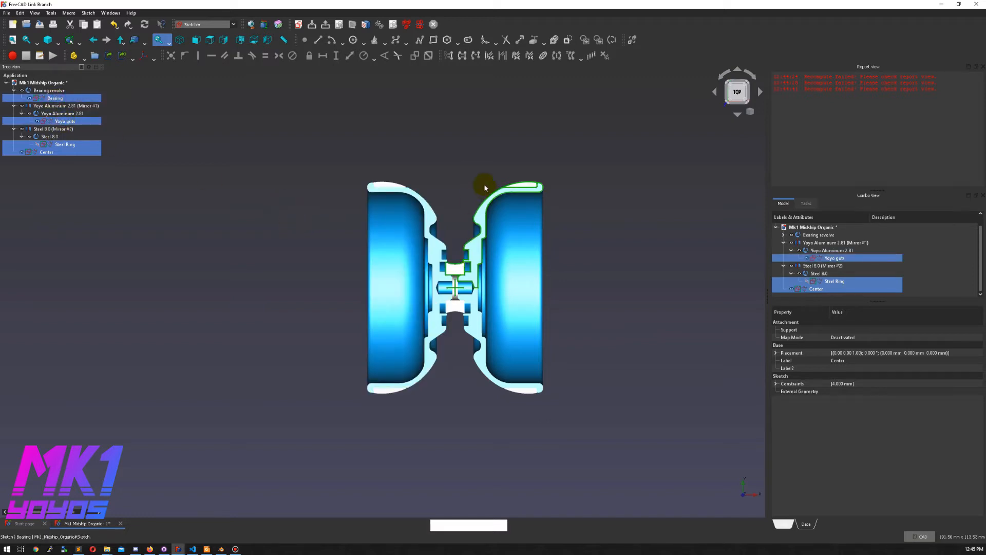
pyautogui.scroll(2, 480, 184)
pyautogui.scroll(1, 442, 332)
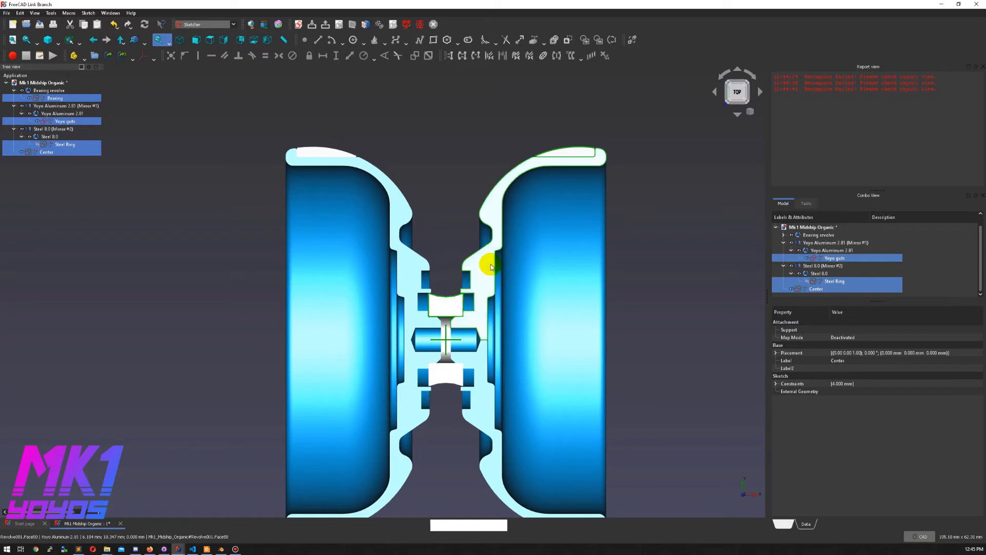
pyautogui.click(7, 13)
pyautogui.click(40, 137)
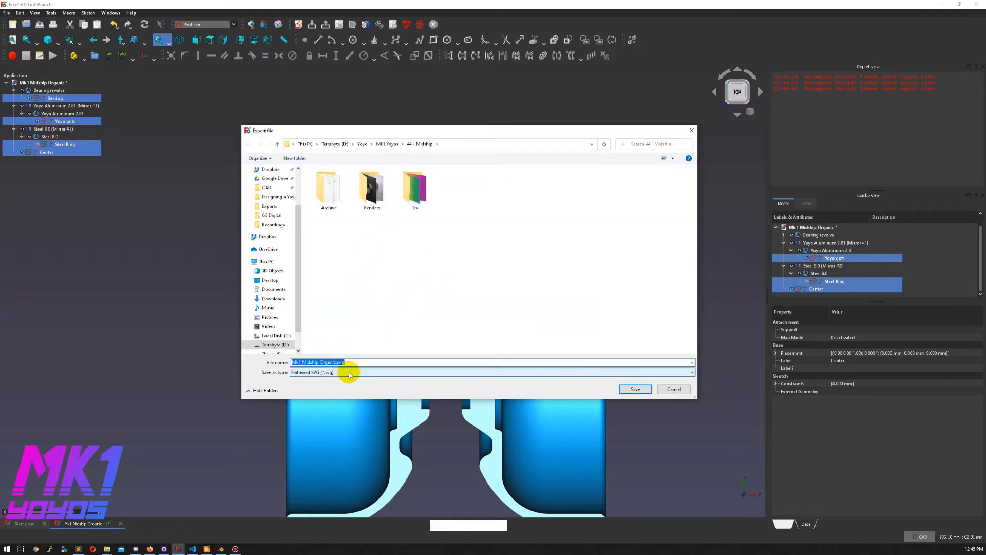
pyautogui.click(638, 388)
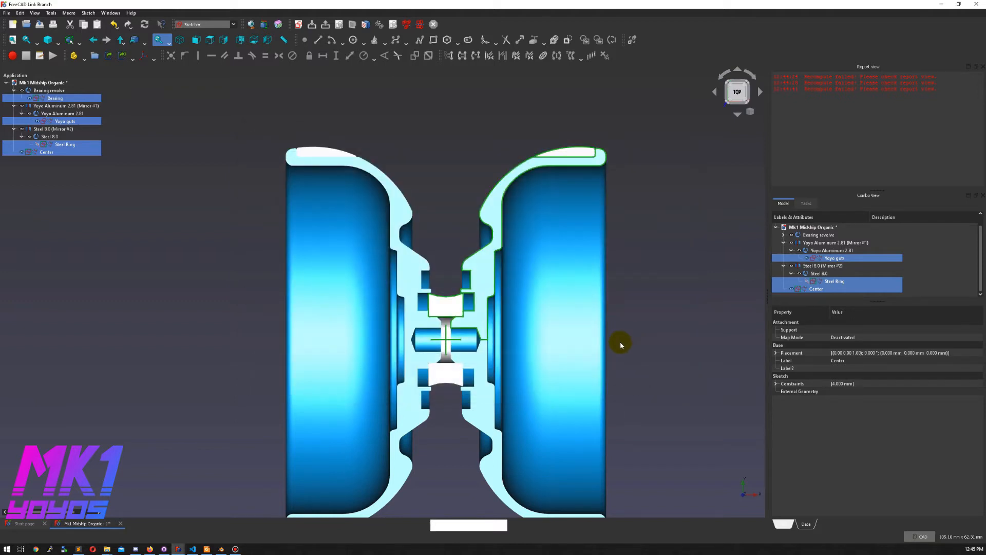
# Deselect the sketches, save the yoyo document, and switch to Blender.
pyautogui.click(674, 240)
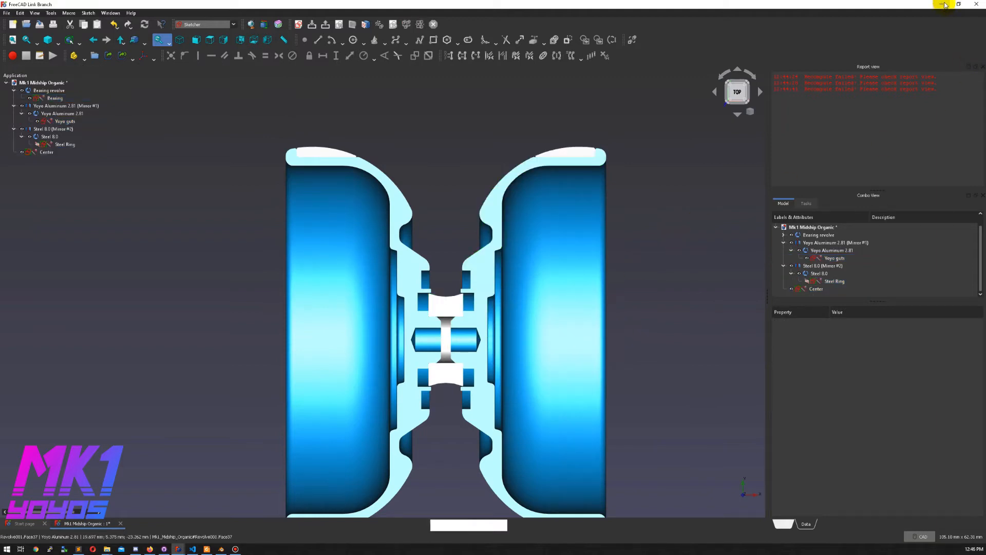
pyautogui.hotkey('ctrl', 's')
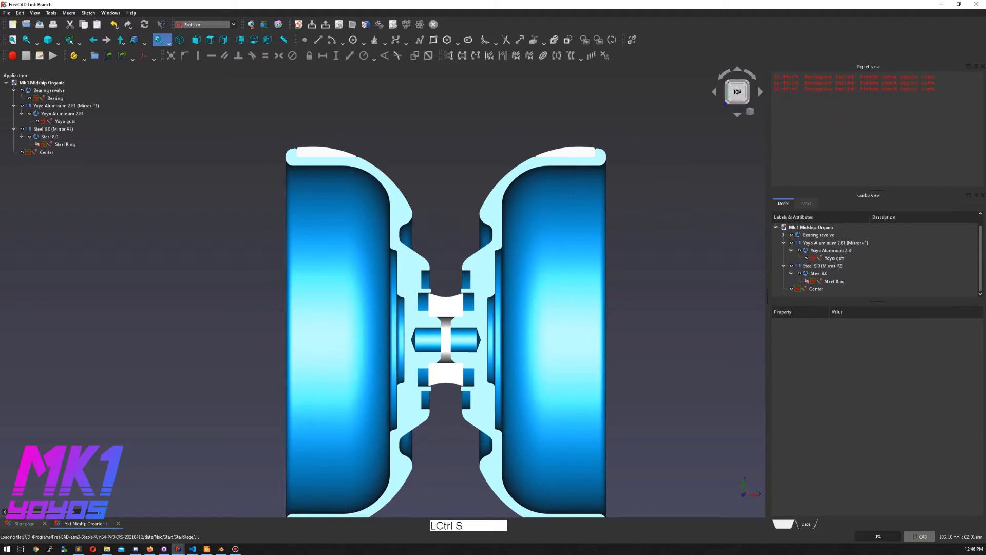
pyautogui.click(943, 6)
# Import the Scalable Vector Graphics file Mk1 Midship Organic.svg from the Midship folder.
pyautogui.click(17, 14)
pyautogui.moveTo(46, 119)
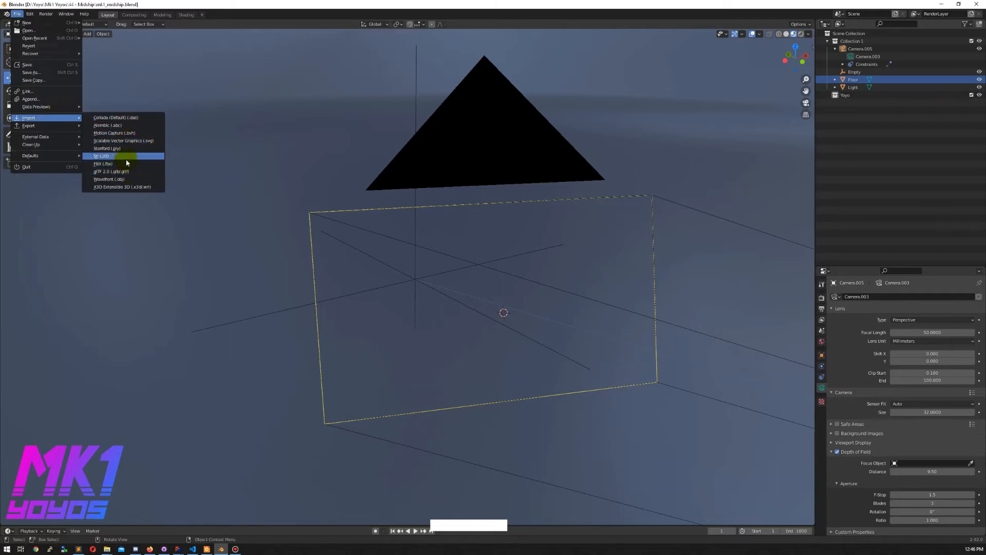
pyautogui.click(133, 140)
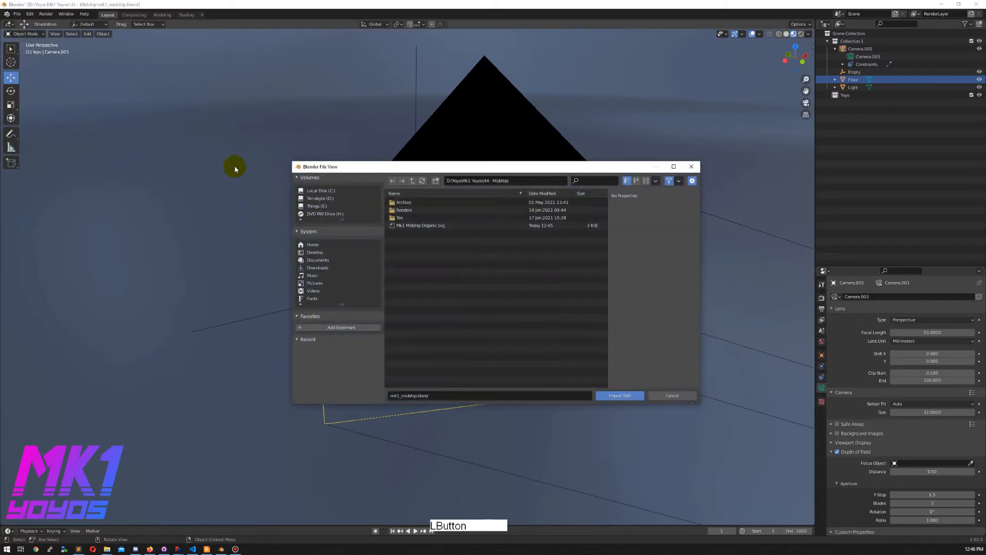
pyautogui.click(424, 226)
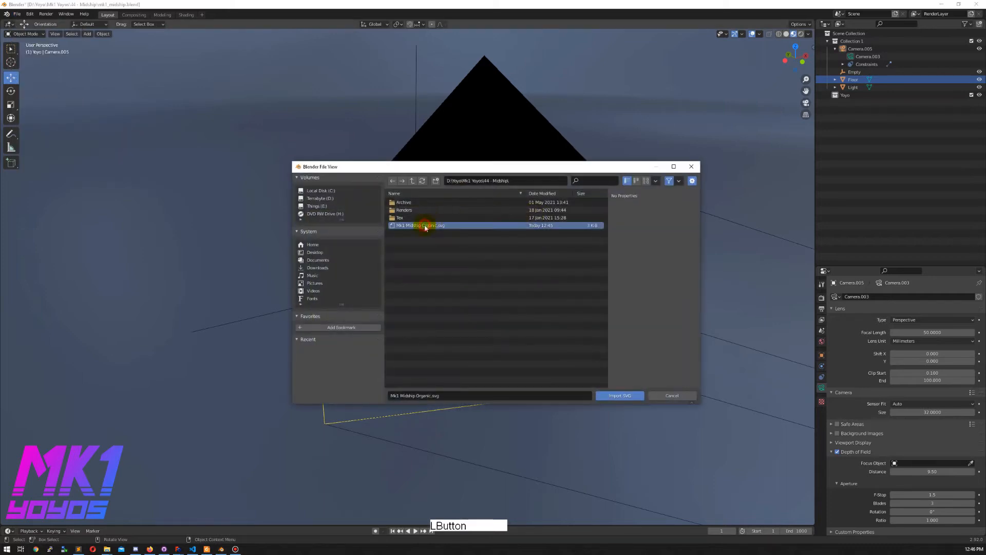
pyautogui.click(626, 394)
pyautogui.click(619, 395)
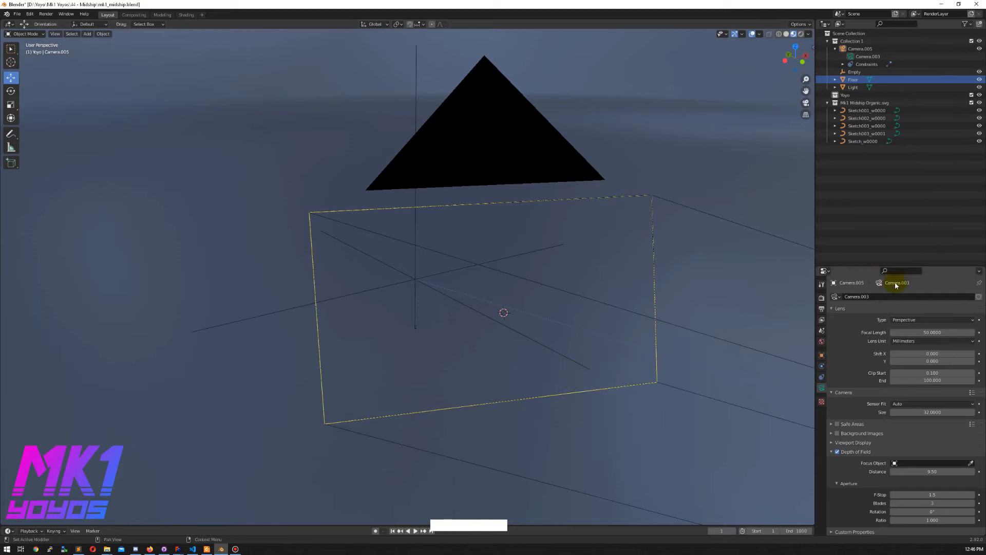
# Hide the Floor object in the scene.
pyautogui.scroll(6, 457, 319)
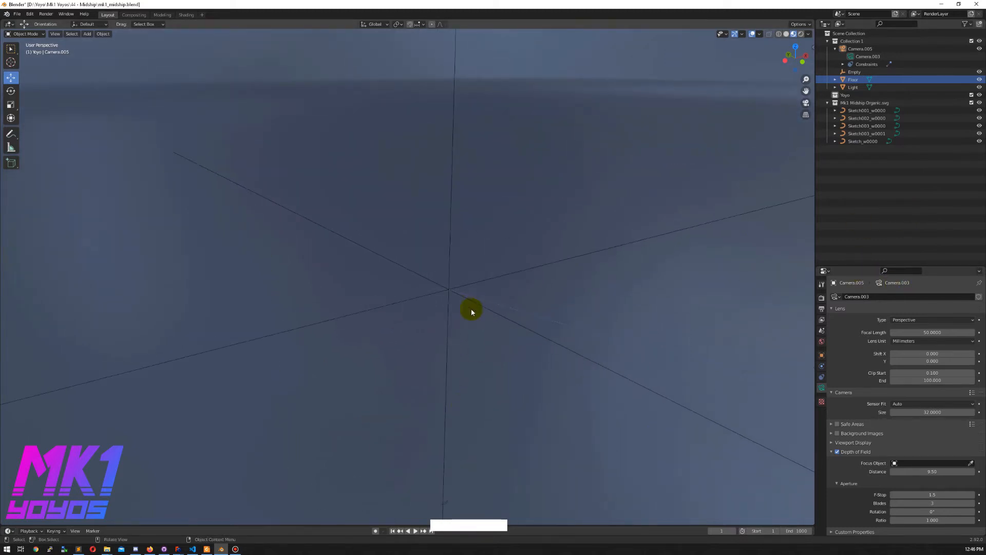
pyautogui.click(979, 80)
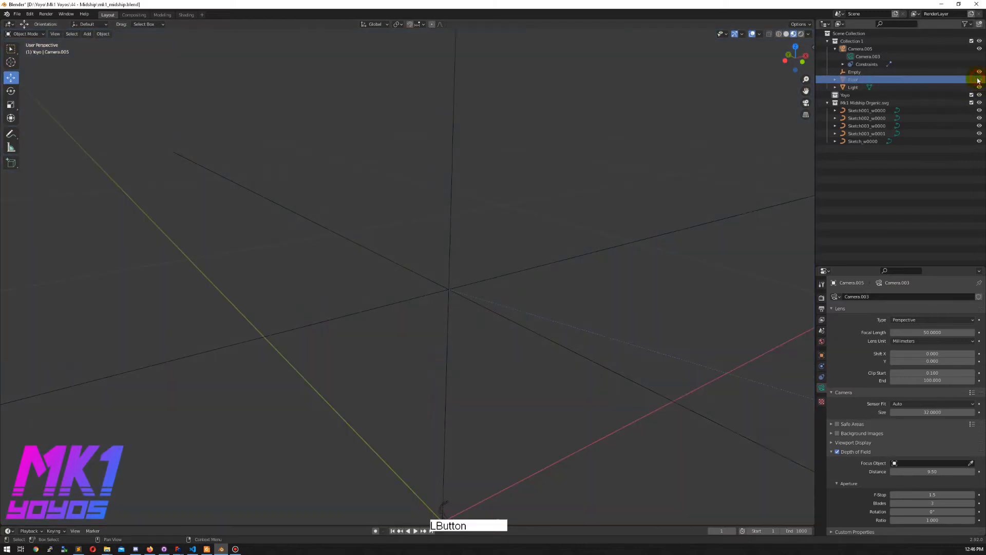
pyautogui.moveTo(495, 424); pyautogui.dragTo(463, 291, button='middle')
# Delete the Yoyo collection and select the imported Mk1 Midship Organic.svg collection.
pyautogui.rightClick(864, 95)
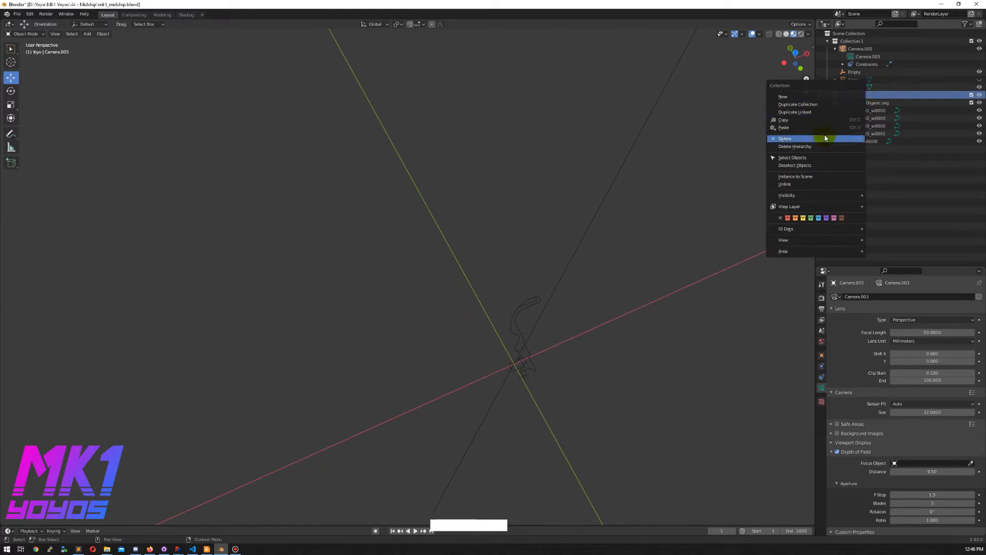
pyautogui.click(824, 138)
pyautogui.click(873, 96)
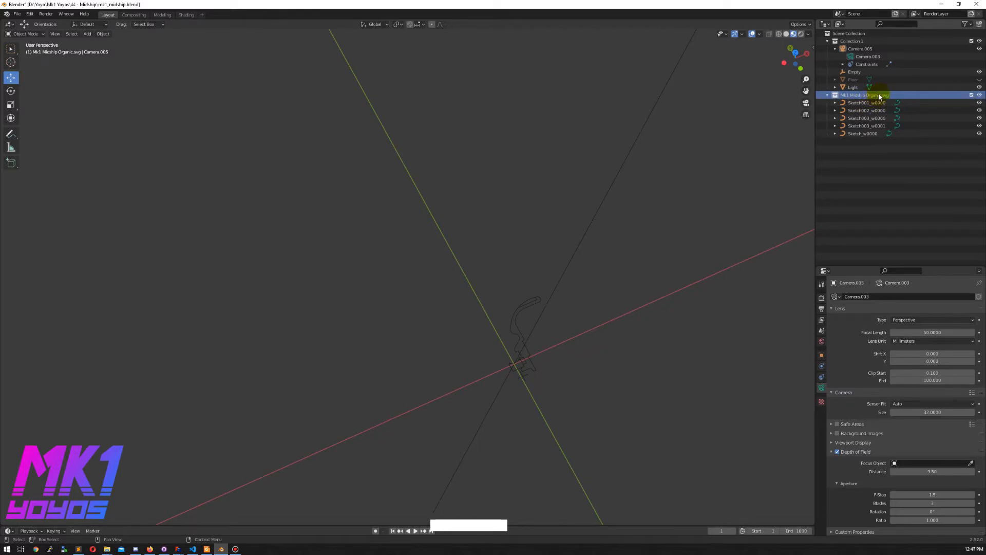
# Join the two line curves of the small center cross into a single object.
pyautogui.click(864, 133)
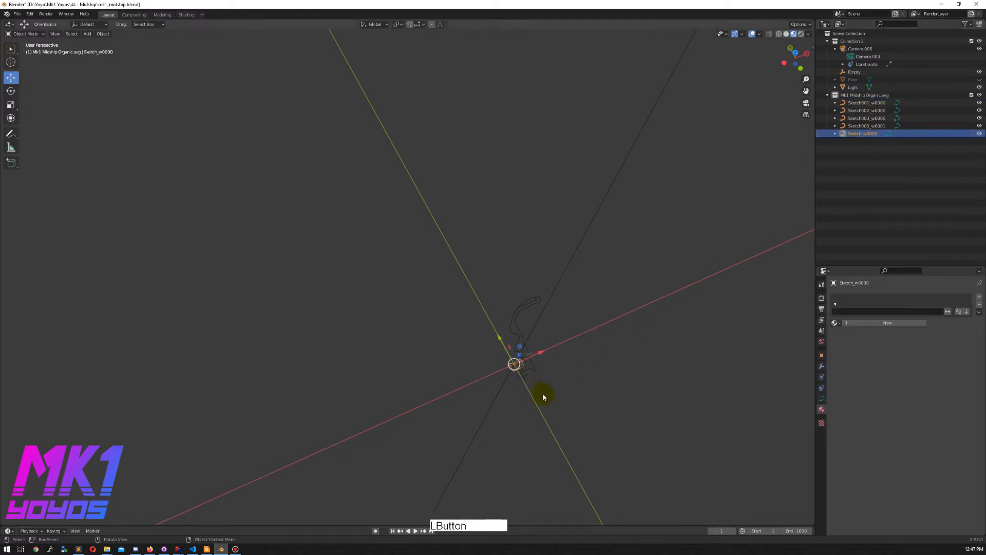
pyautogui.scroll(2, 539, 395)
pyautogui.keyDown('shift'); pyautogui.moveTo(532, 396); pyautogui.dragTo(689, 465, button='middle'); pyautogui.keyUp('shift')
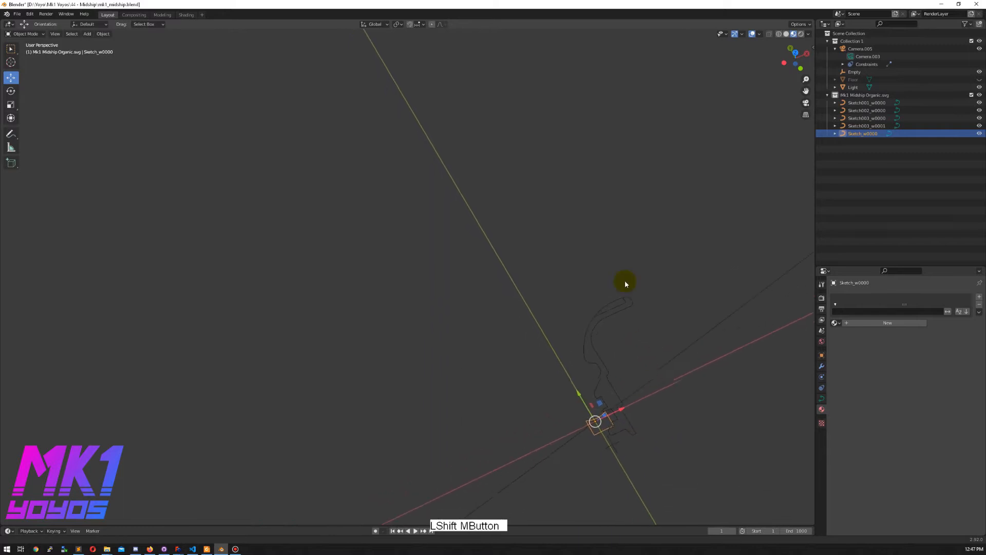
pyautogui.moveTo(682, 425); pyautogui.dragTo(310, 289, button='middle')
pyautogui.click(575, 397)
pyautogui.click(571, 397)
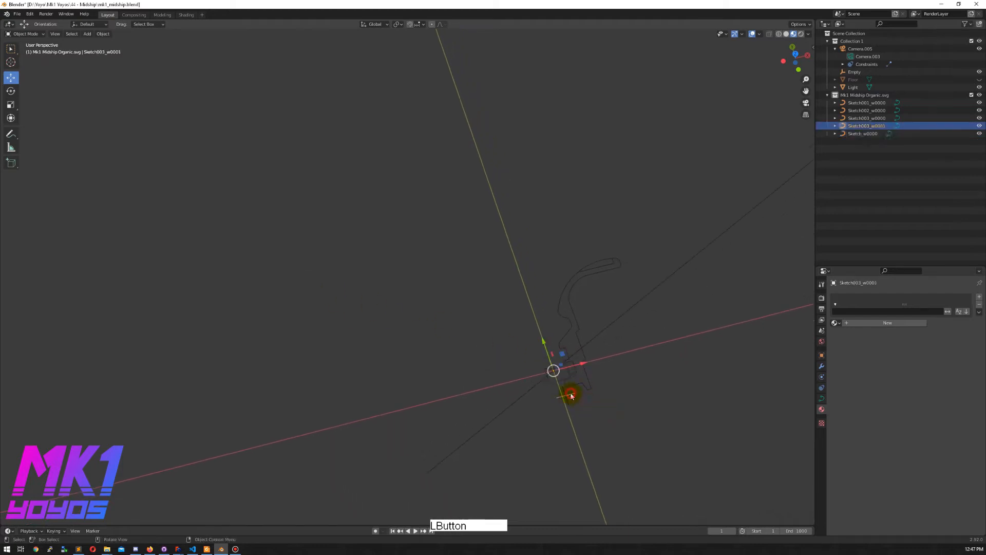
pyautogui.keyDown('shift'); pyautogui.click(569, 403); pyautogui.keyUp('shift')
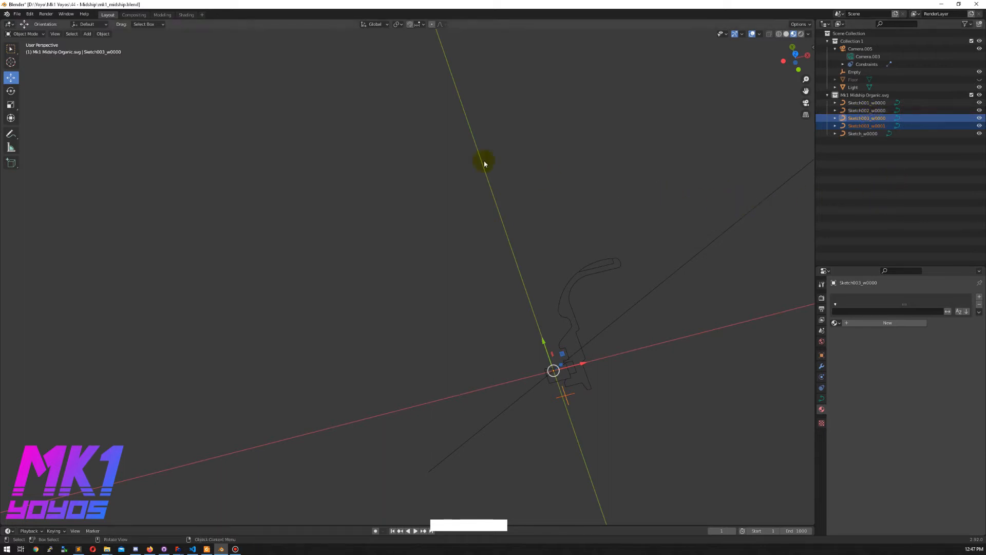
pyautogui.click(102, 34)
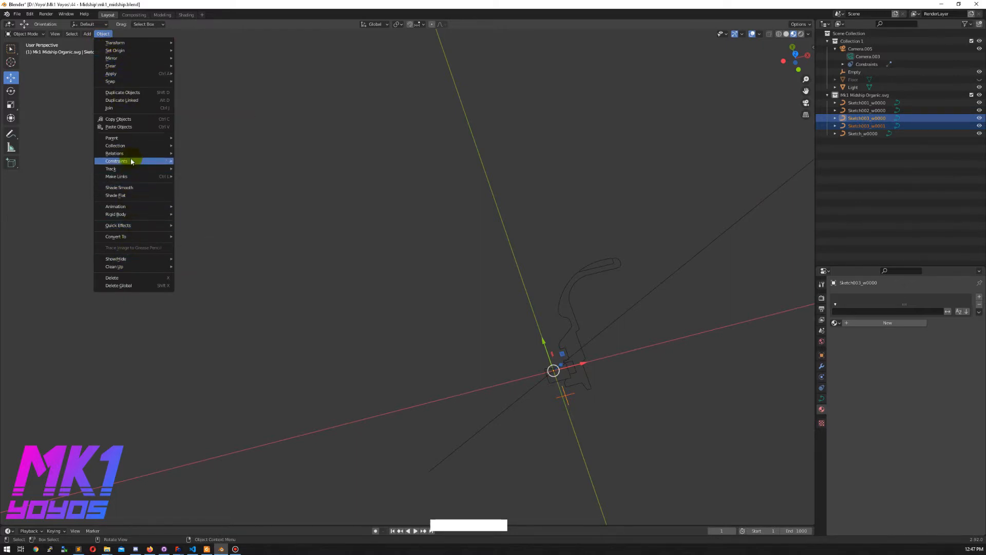
pyautogui.moveTo(138, 154)
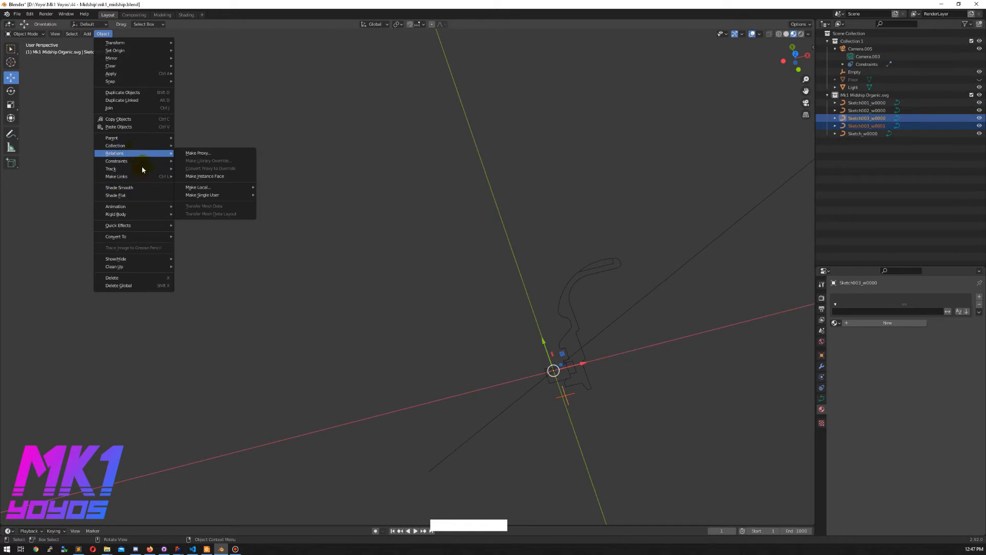
pyautogui.click(137, 107)
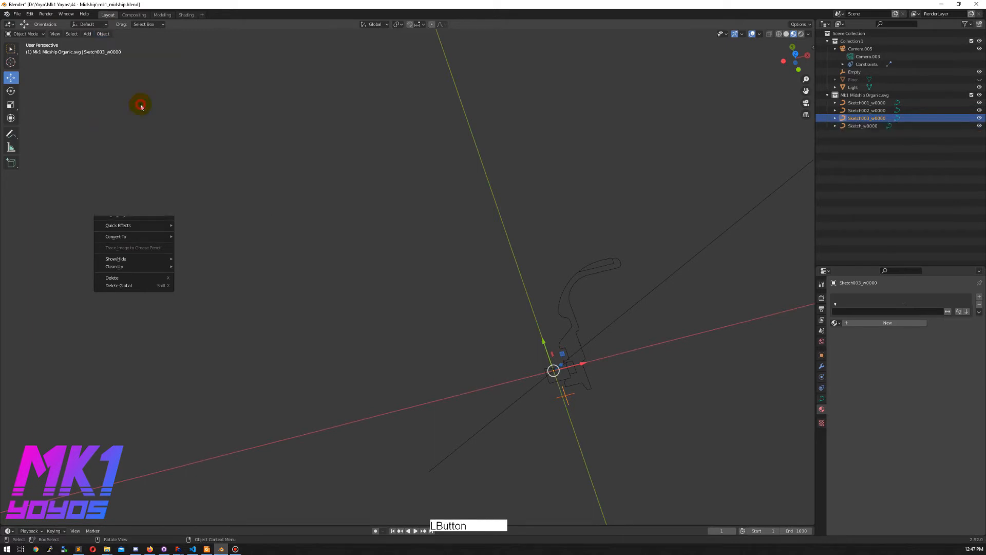
# Rename the joined cross curve Center and the bearing profile curve Sketch_w0000 Bearing.
pyautogui.doubleClick(863, 118)
pyautogui.write('Cr')
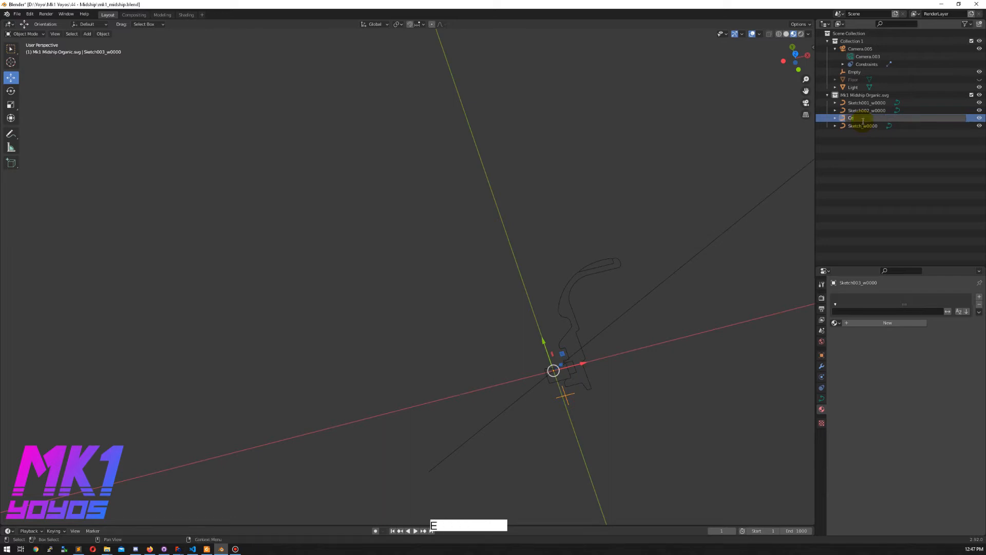
pyautogui.click(869, 142)
pyautogui.click(866, 125)
pyautogui.doubleClick(866, 125)
pyautogui.write('Bearing')
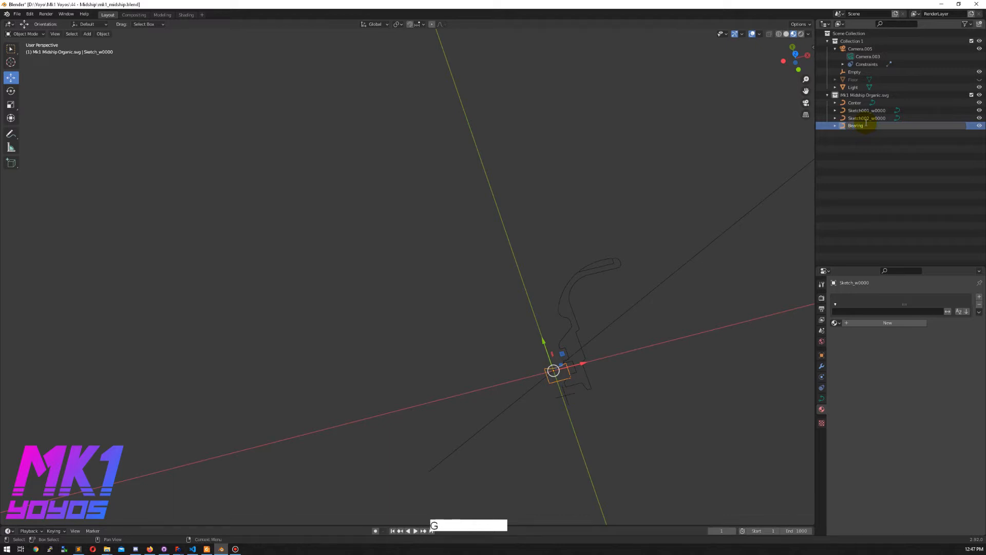
pyautogui.press('Return')
# Rename the yoyo body profile curve Aluminum and the outer rim ring curve Steel.
pyautogui.click(867, 117)
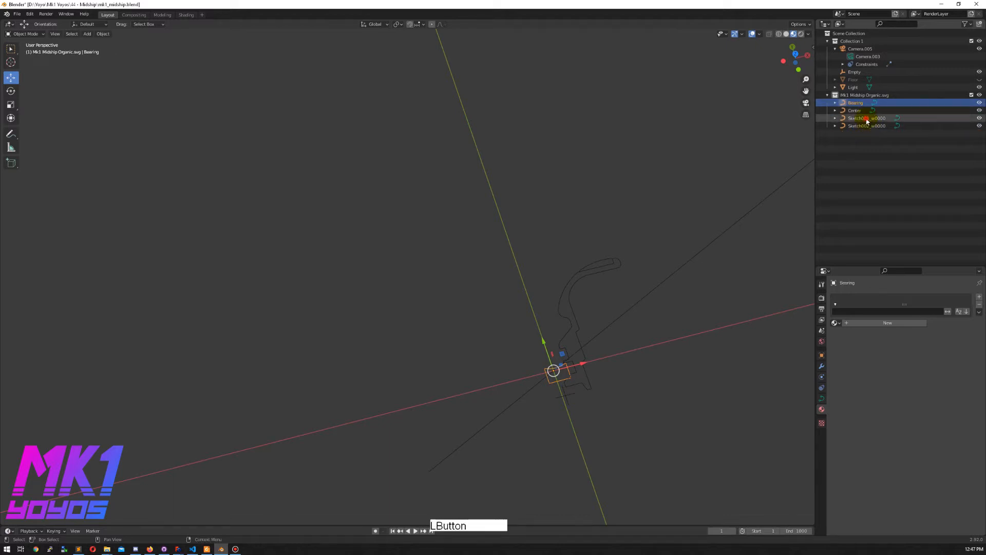
pyautogui.press('F2')
pyautogui.write('A')
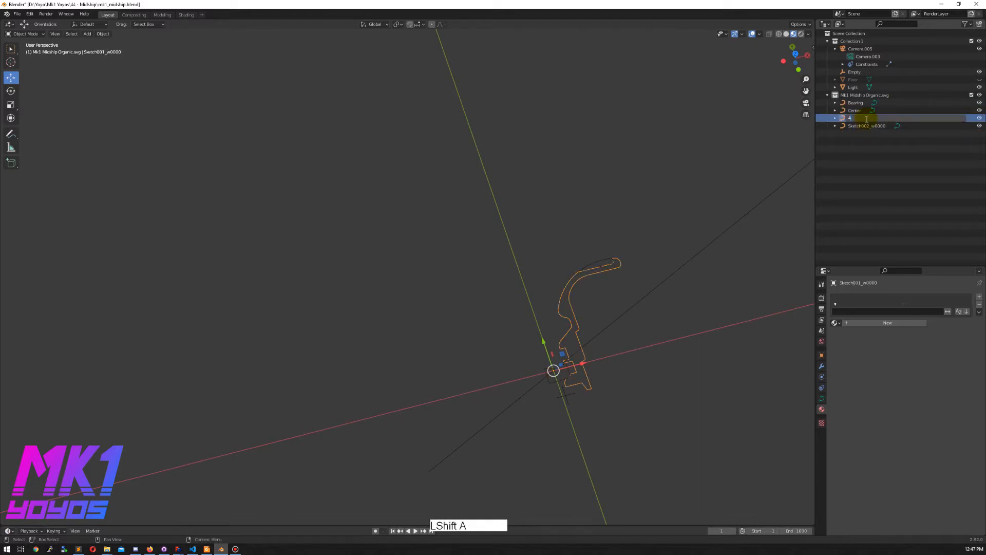
pyautogui.write('uuminum')
pyautogui.click(867, 125)
pyautogui.press('F2')
pyautogui.write('Steel')
pyautogui.press('Return')
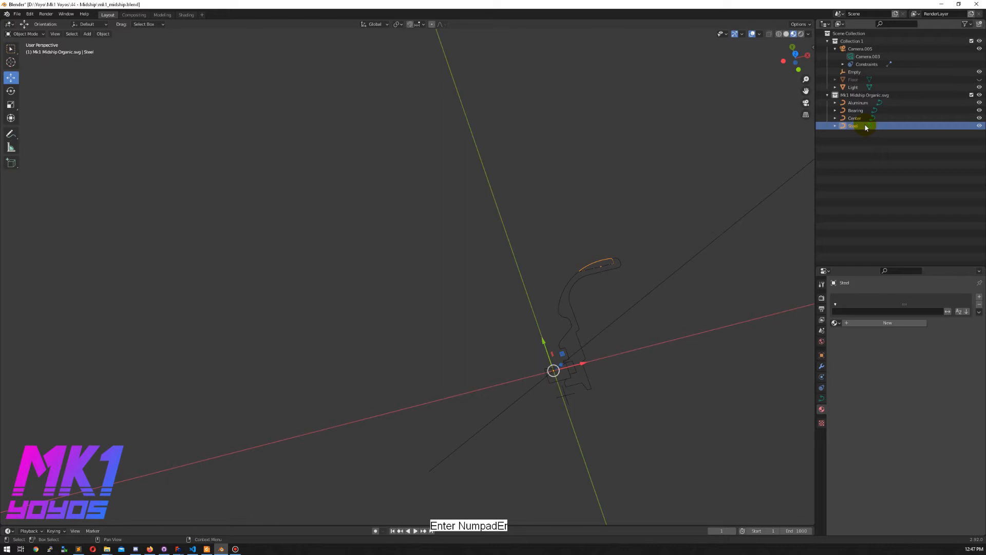
pyautogui.click(867, 160)
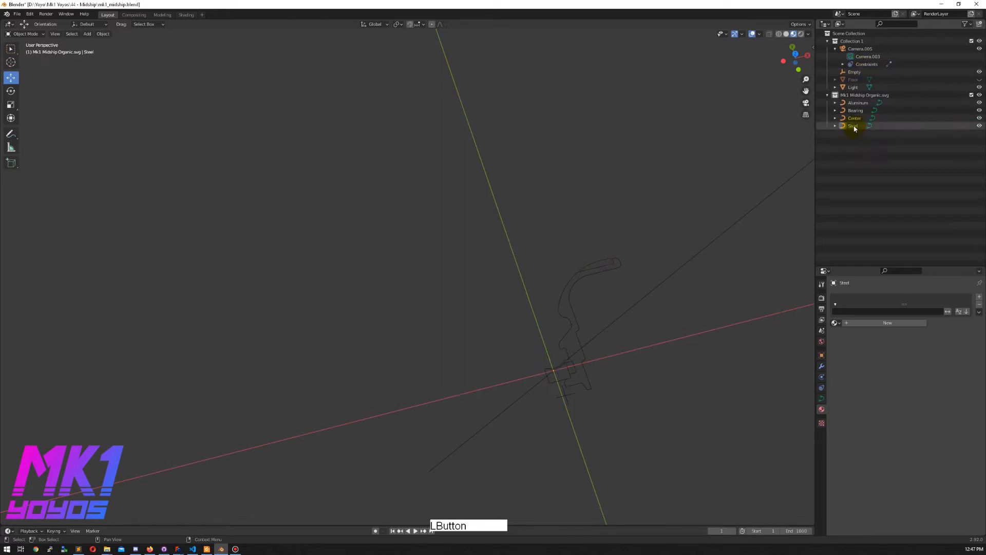
pyautogui.click(855, 127)
pyautogui.click(855, 119)
pyautogui.click(864, 161)
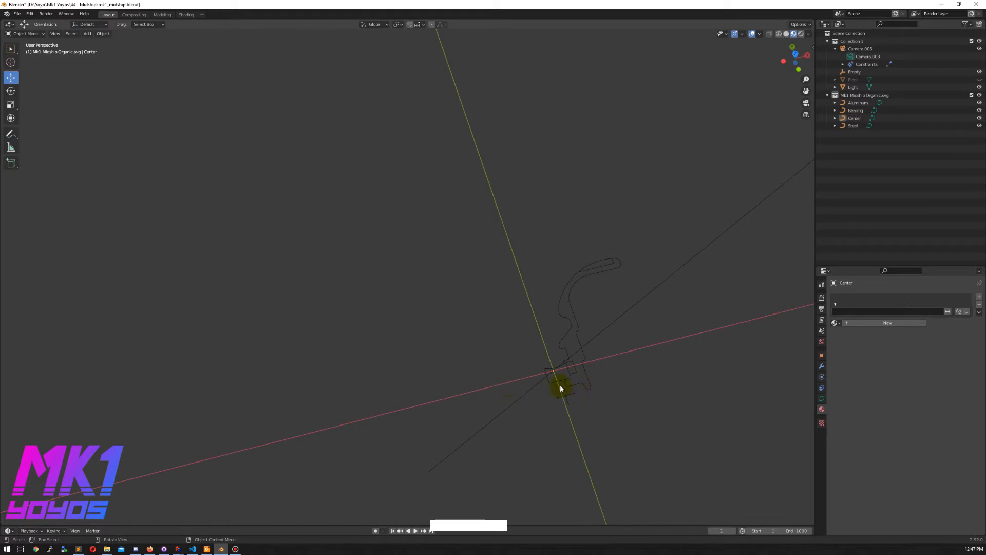
pyautogui.click(568, 397)
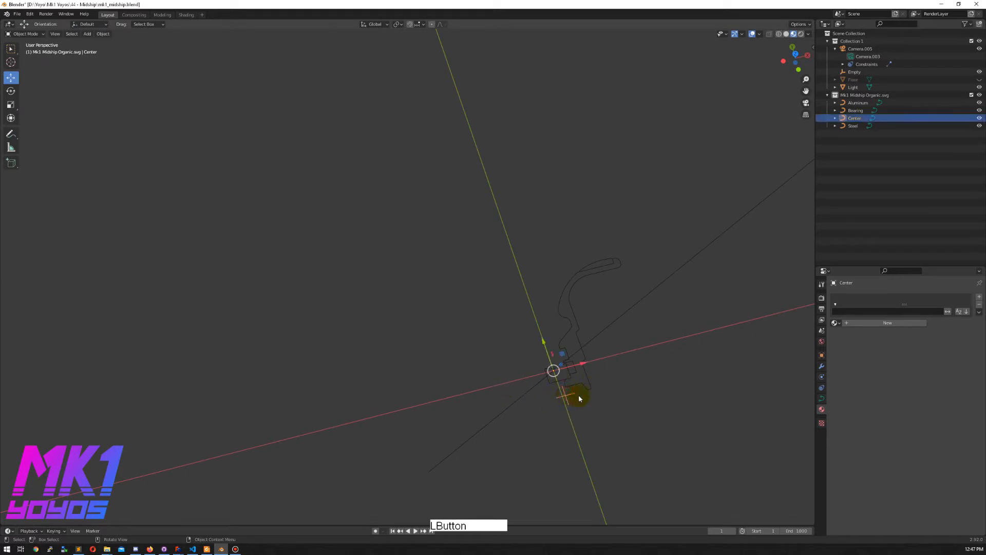
pyautogui.click(618, 410)
pyautogui.click(842, 191)
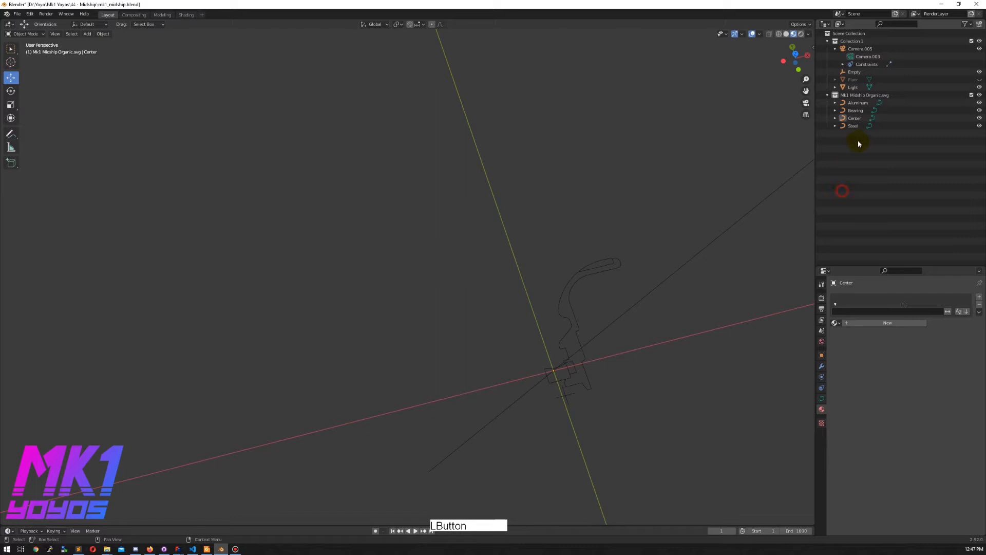
pyautogui.click(840, 172)
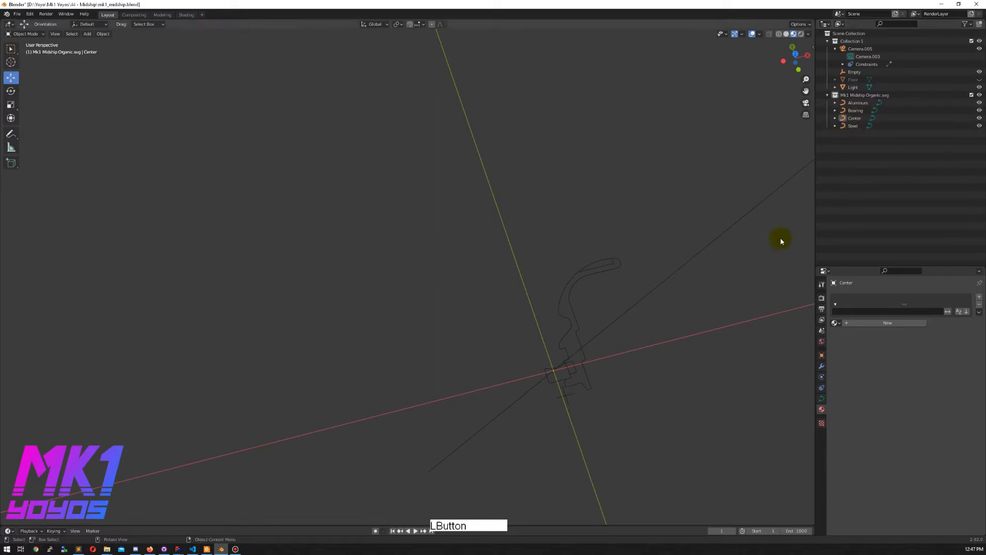
# Parent the Aluminum, Bearing and Steel curves to the Center cross and expand its hierarchy.
pyautogui.click(855, 117)
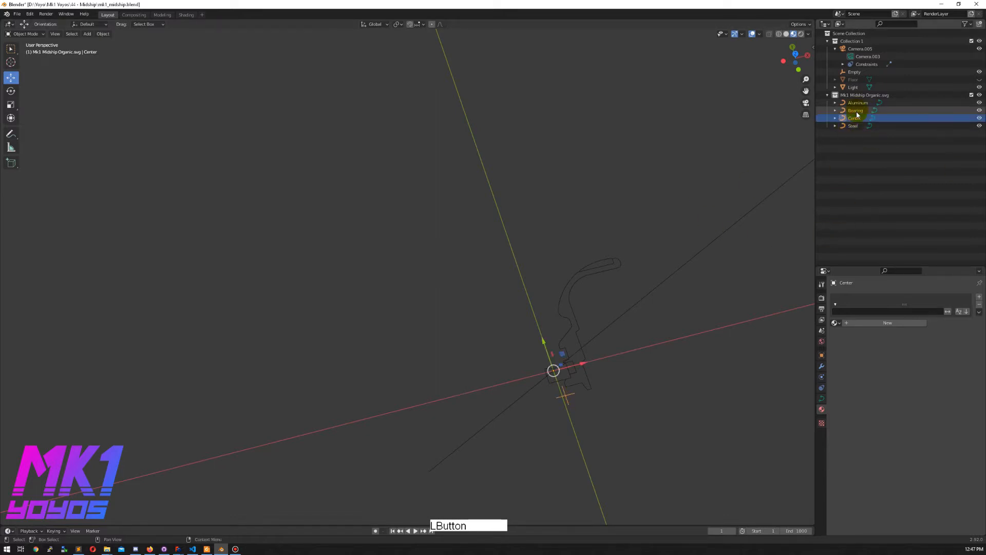
pyautogui.keyDown('ctrl'); pyautogui.click(859, 103); pyautogui.keyUp('ctrl')
pyautogui.keyDown('ctrl'); pyautogui.click(857, 126); pyautogui.keyUp('ctrl')
pyautogui.moveTo(856, 125); pyautogui.dragTo(857, 120)
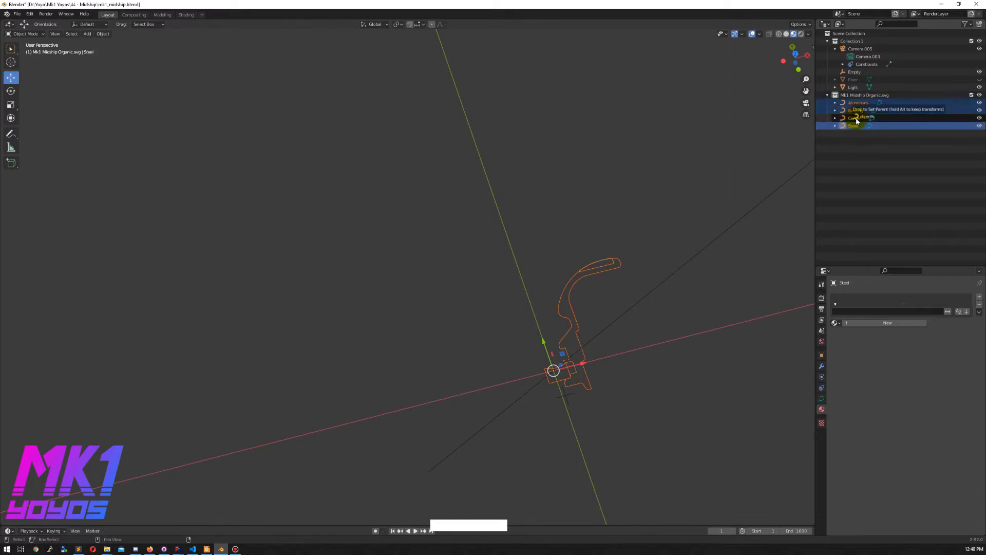
pyautogui.moveTo(856, 119); pyautogui.dragTo(856, 116)
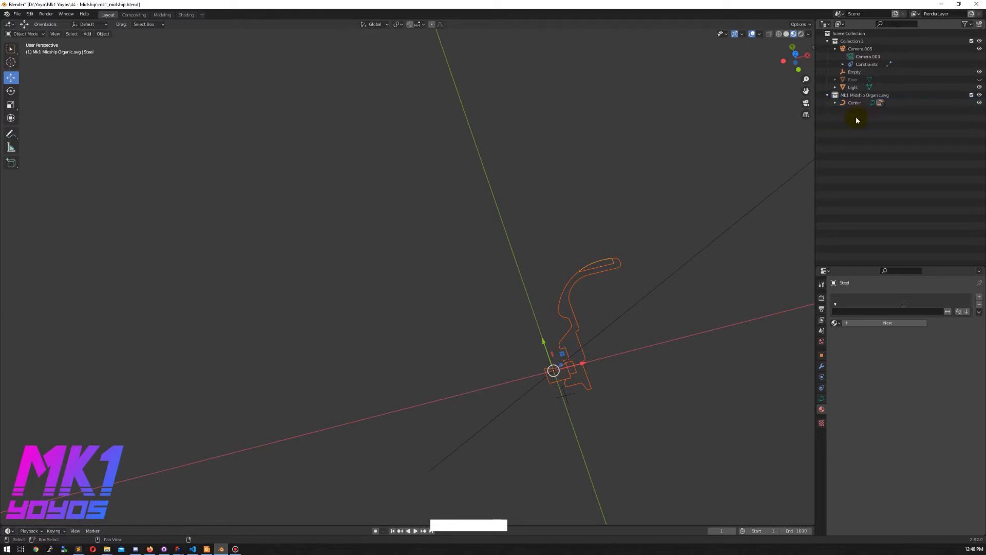
pyautogui.click(836, 103)
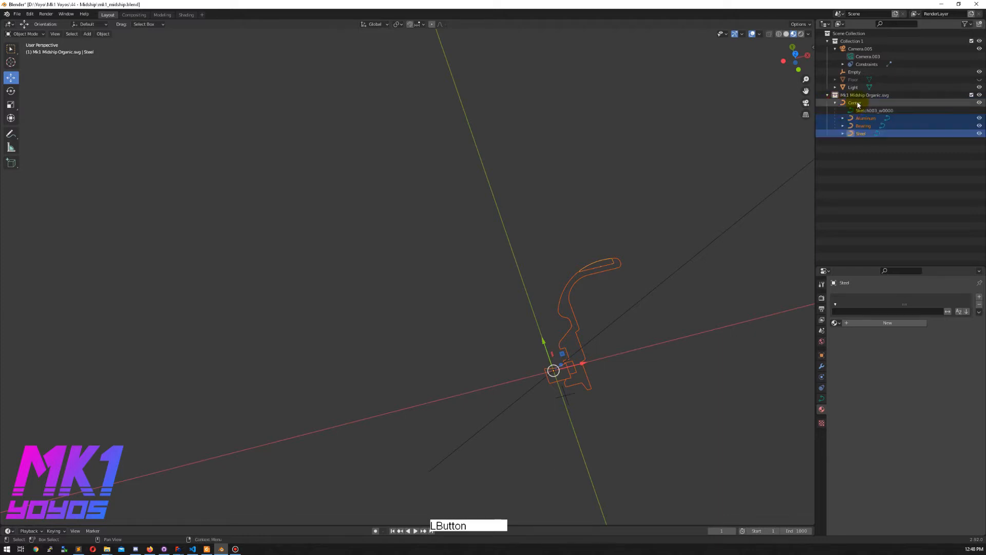
# Move the Center cross freely away from the world origin to test that its child curves follow.
pyautogui.click(855, 102)
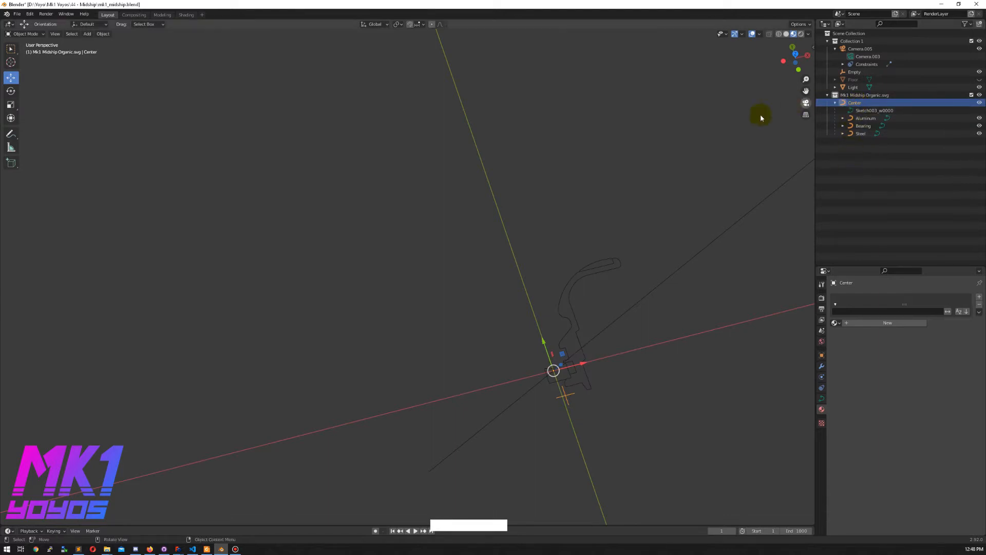
pyautogui.moveTo(547, 347); pyautogui.dragTo(553, 317)
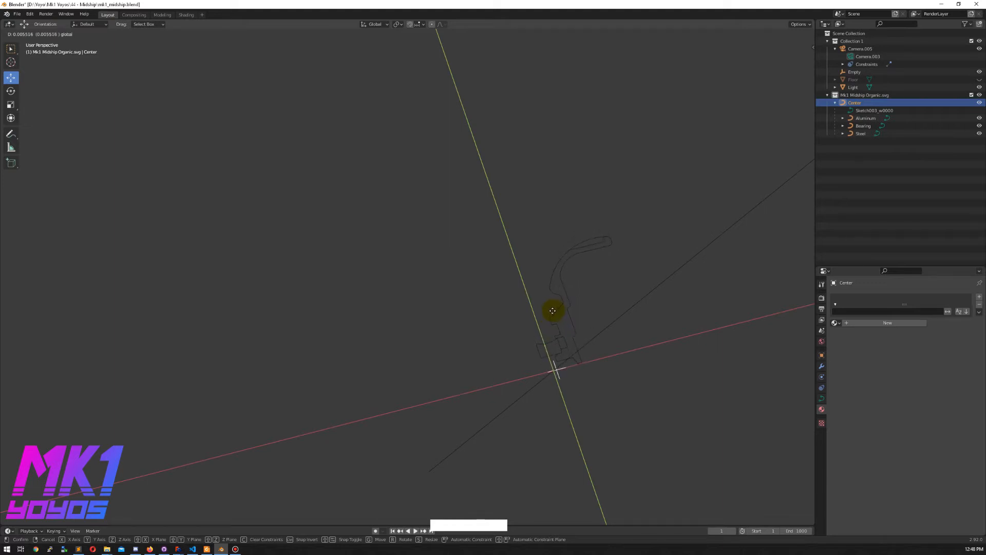
pyautogui.moveTo(552, 310); pyautogui.dragTo(578, 292)
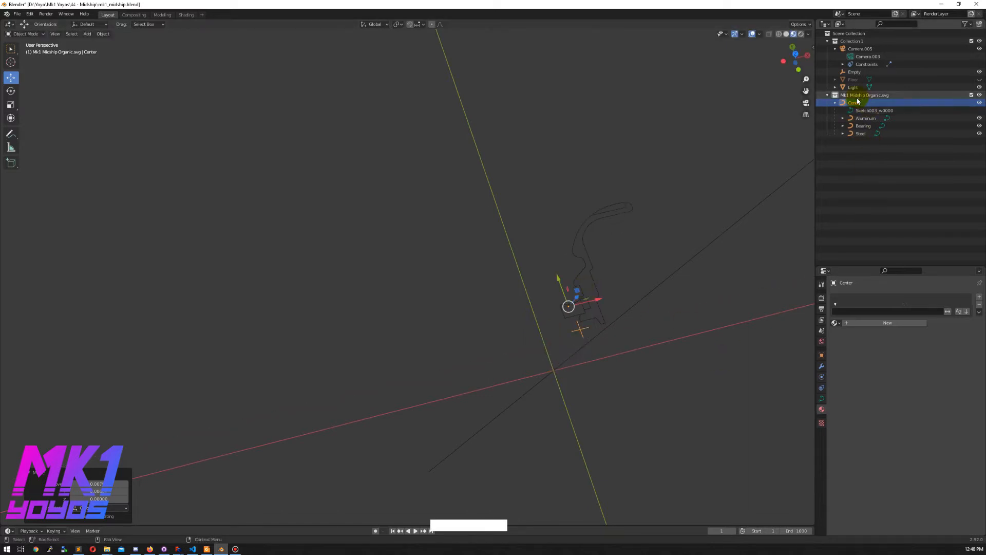
# Set the Center cross's origin to its Center of Mass (Surface).
pyautogui.click(104, 34)
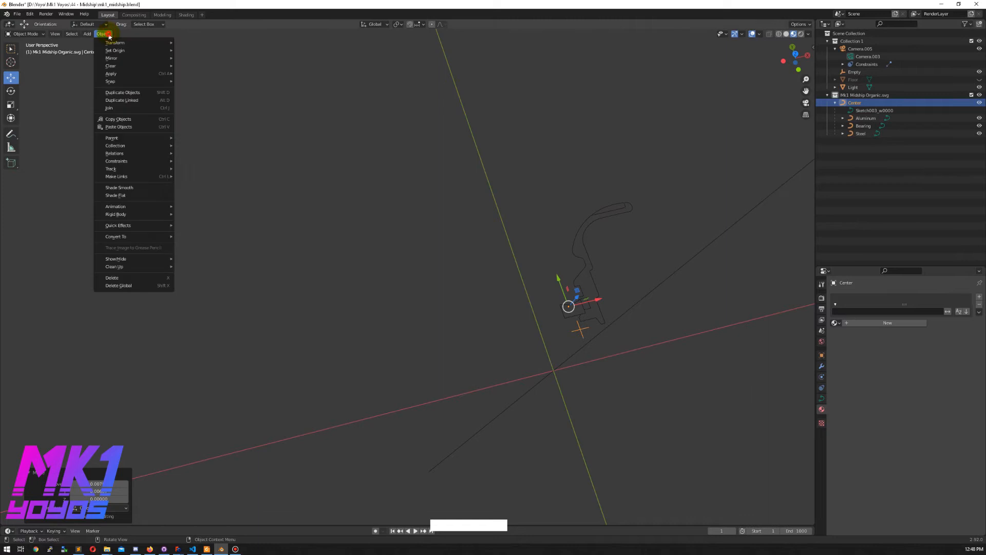
pyautogui.moveTo(116, 50)
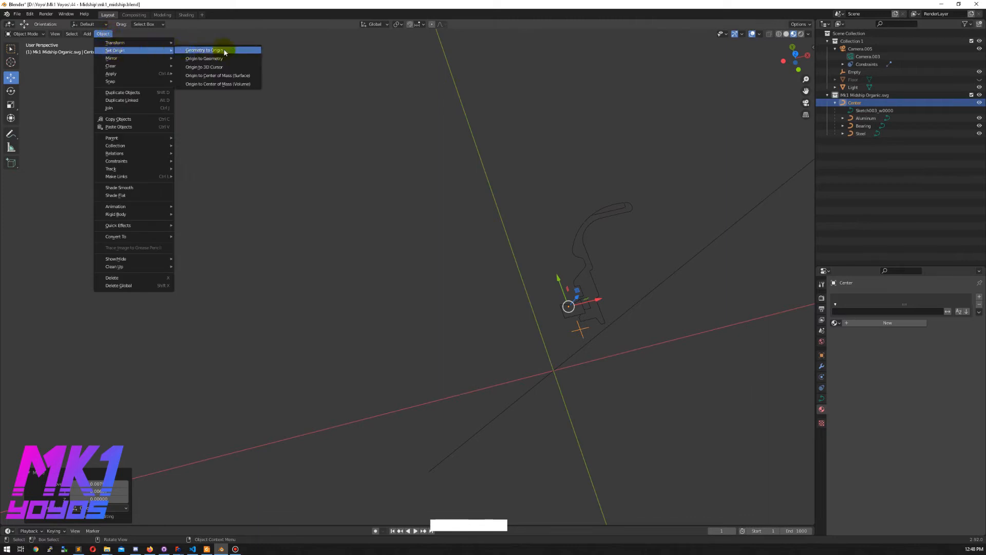
pyautogui.click(241, 77)
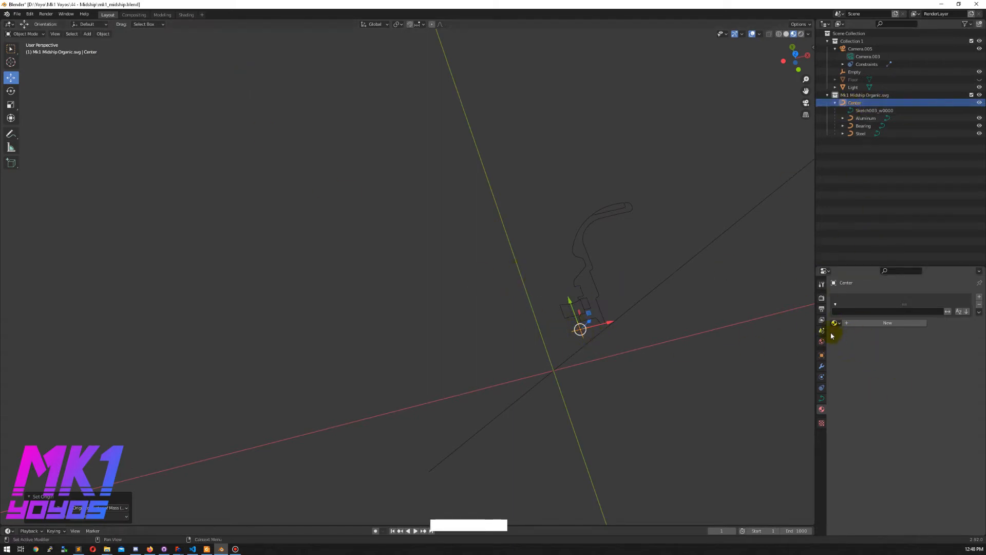
# Set the Center cross's X and Y location to 0.
pyautogui.click(822, 355)
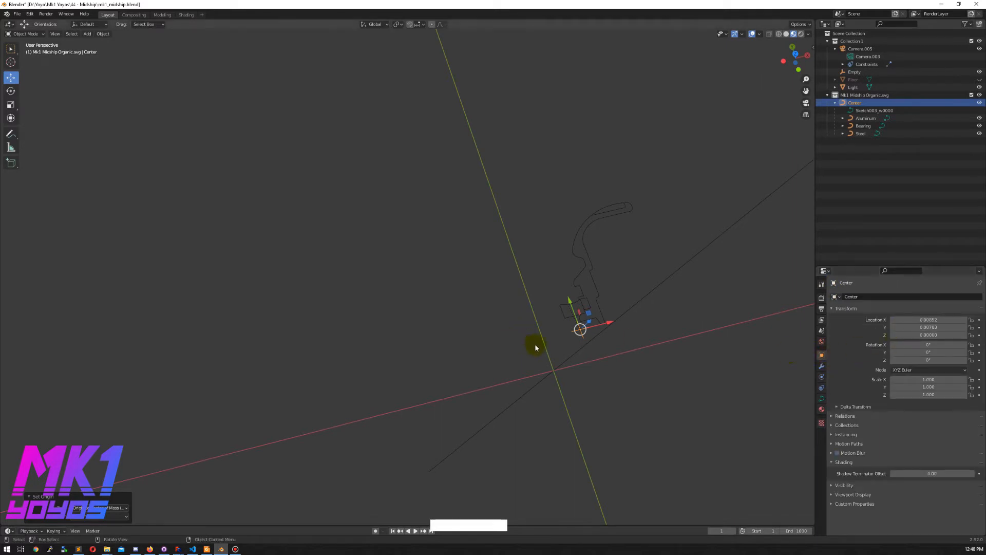
pyautogui.click(945, 327)
pyautogui.write('0')
pyautogui.click(943, 321)
pyautogui.write('0')
pyautogui.press('Return')
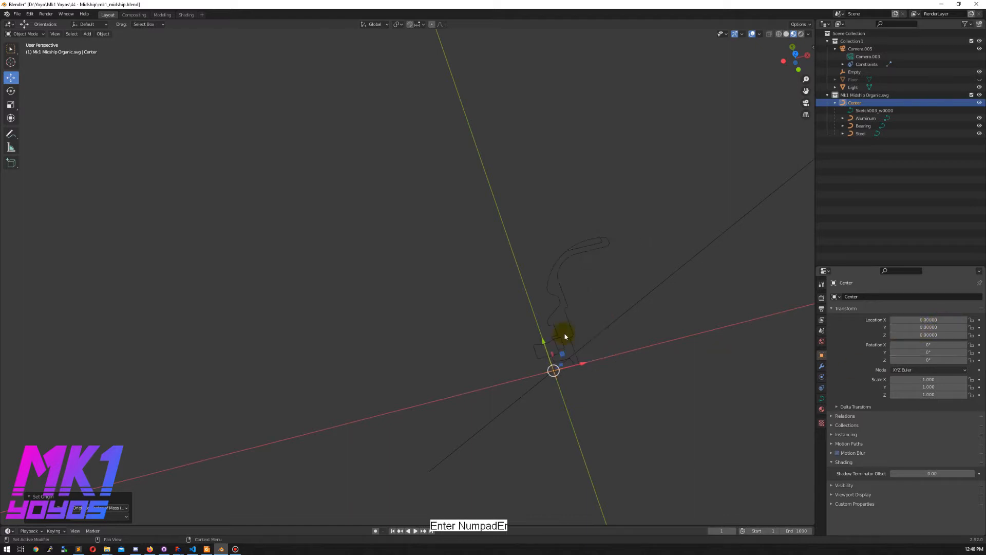
# Set the Center cross's scale to 10 on the X, Y and Z axes.
pyautogui.moveTo(546, 380); pyautogui.dragTo(512, 364, button='middle')
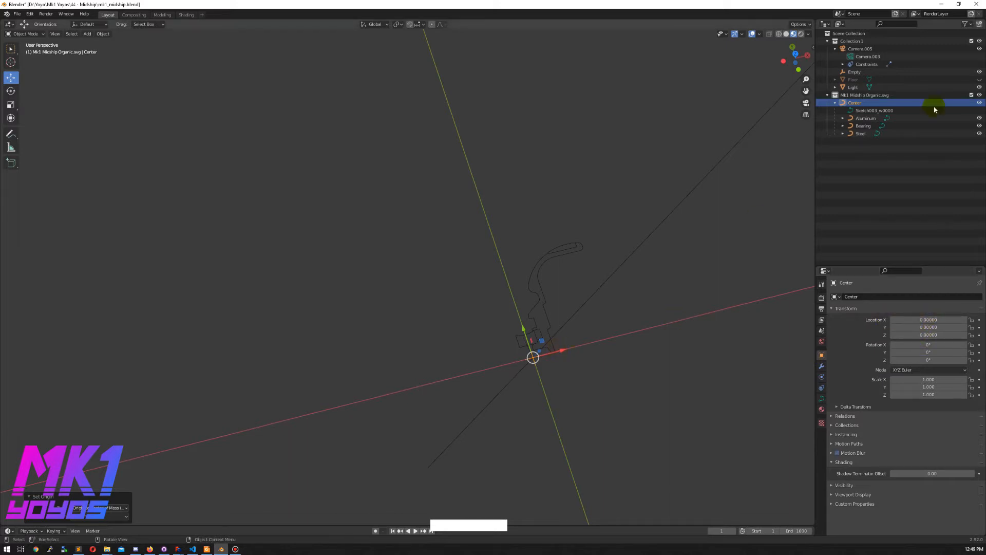
pyautogui.click(936, 379)
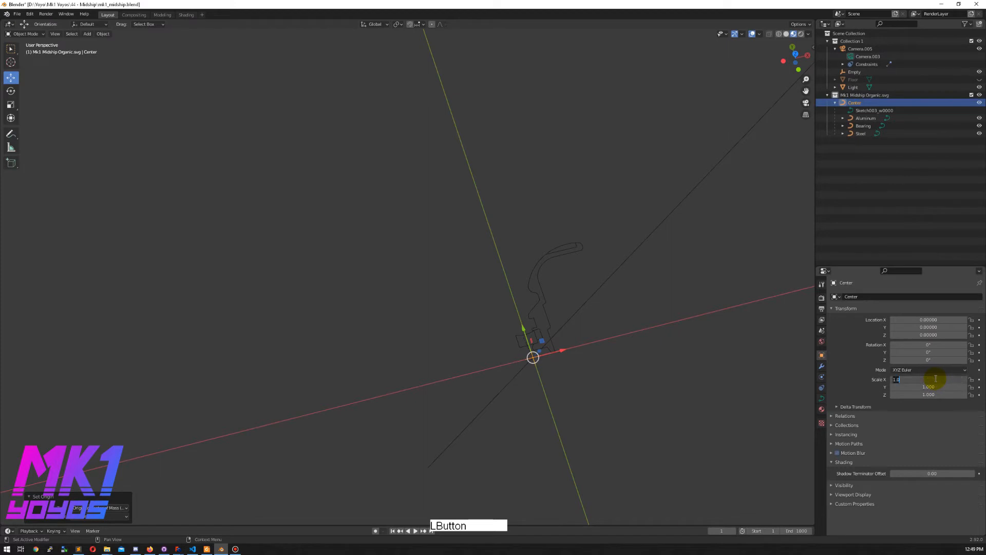
pyautogui.write('10')
pyautogui.press('Tab')
pyautogui.write('10')
pyautogui.press('Tab')
pyautogui.write('10')
pyautogui.press('Tab')
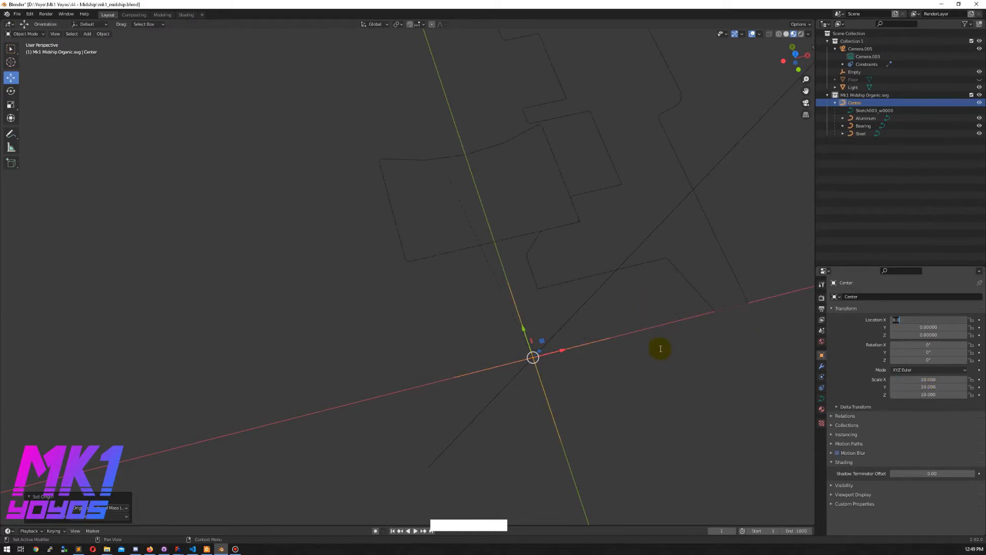
# Switch to the top orthographic view and hide the Light object.
pyautogui.moveTo(665, 345); pyautogui.dragTo(744, 144, button='middle')
pyautogui.click(792, 58)
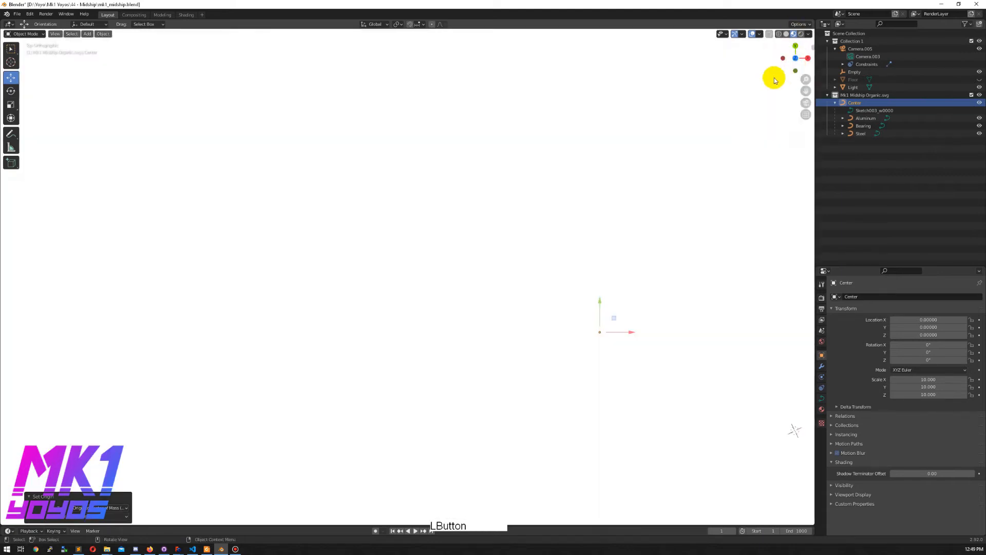
pyautogui.click(979, 87)
pyautogui.scroll(3, 623, 323)
pyautogui.scroll(-1, 643, 322)
pyautogui.keyDown('shift'); pyautogui.moveTo(596, 311); pyautogui.dragTo(433, 306, button='middle'); pyautogui.keyUp('shift')
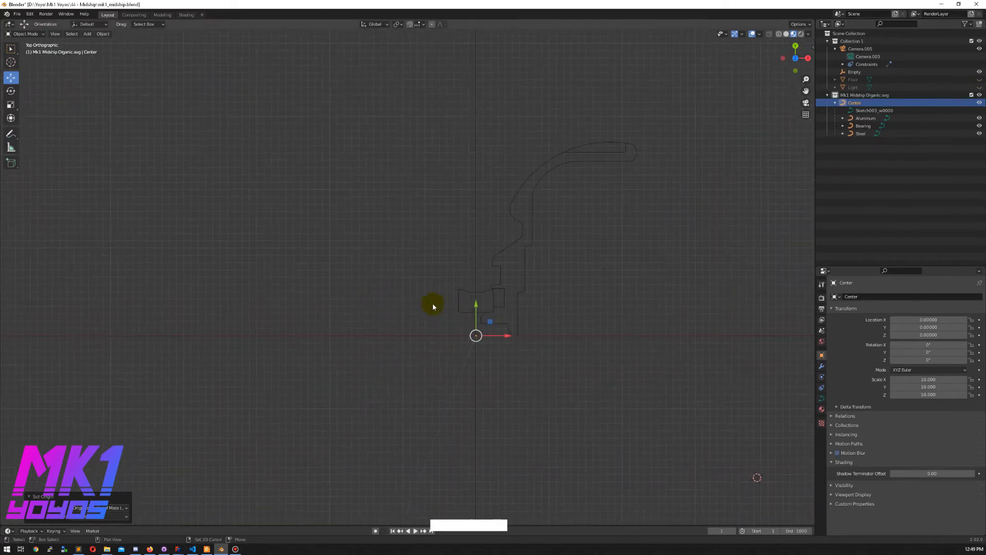
pyautogui.keyDown('shift'); pyautogui.moveTo(538, 317); pyautogui.dragTo(656, 318, button='middle'); pyautogui.keyUp('shift')
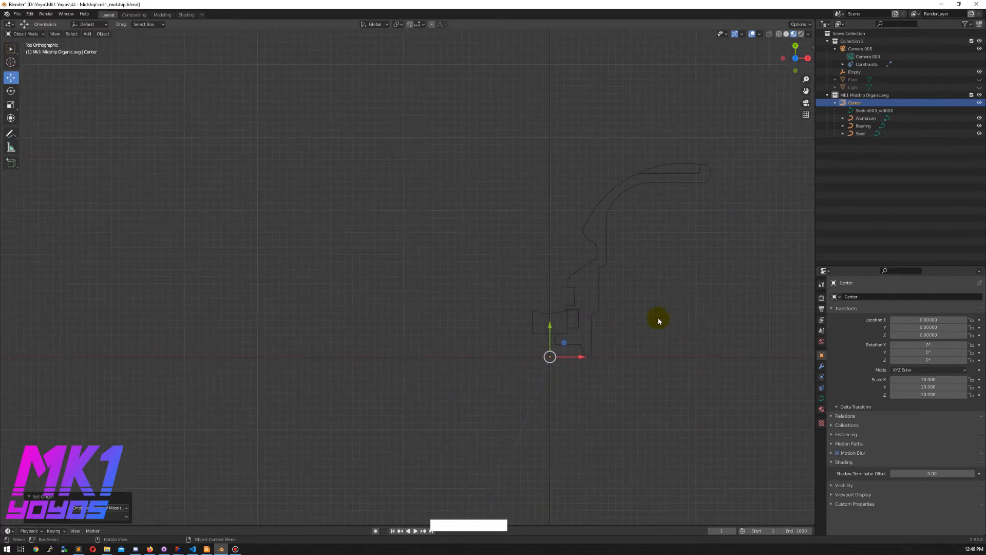
pyautogui.click(866, 118)
pyautogui.click(638, 349)
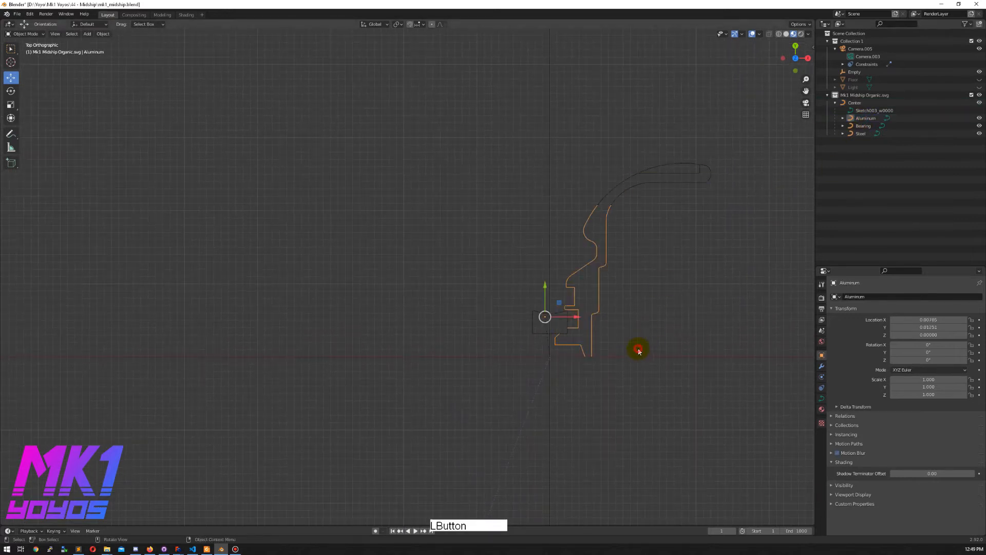
pyautogui.click(854, 102)
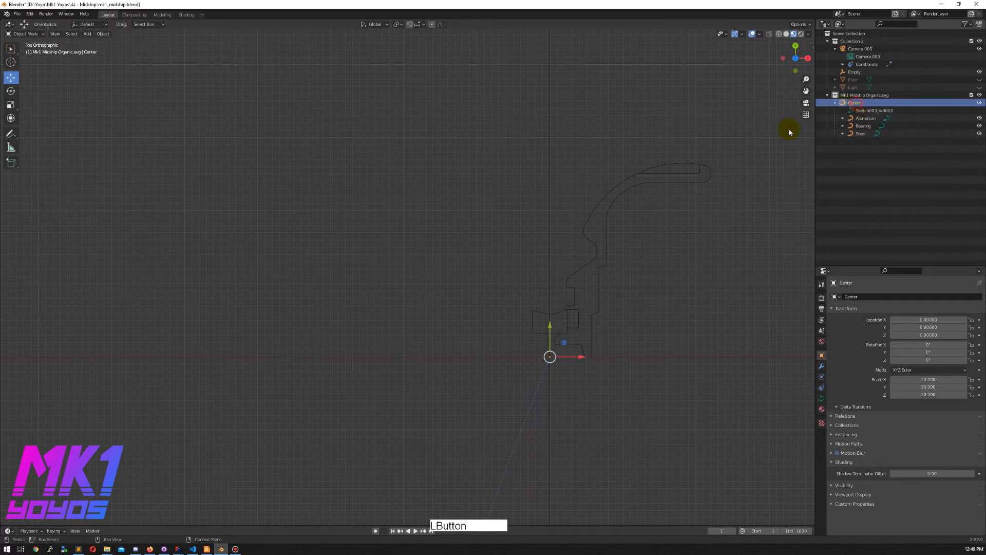
pyautogui.press('s')
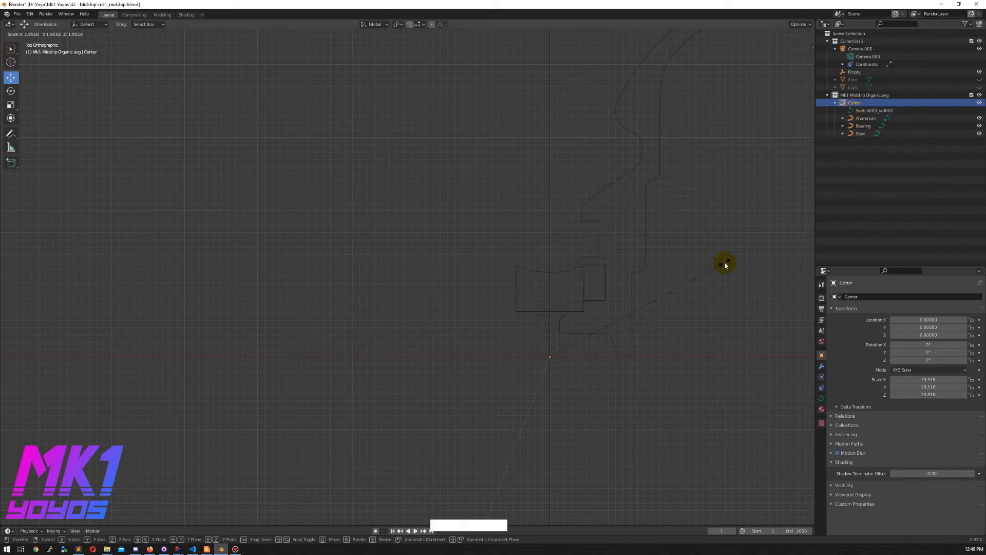
pyautogui.press('Escape')
# Snap the 3D cursor to the world origin.
pyautogui.hotkey('shift', 's')
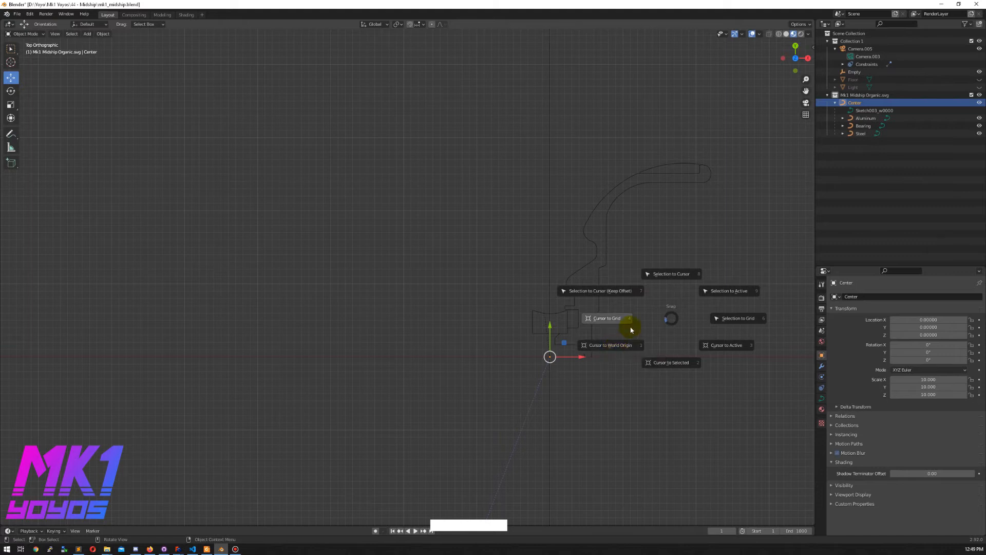
pyautogui.click(620, 351)
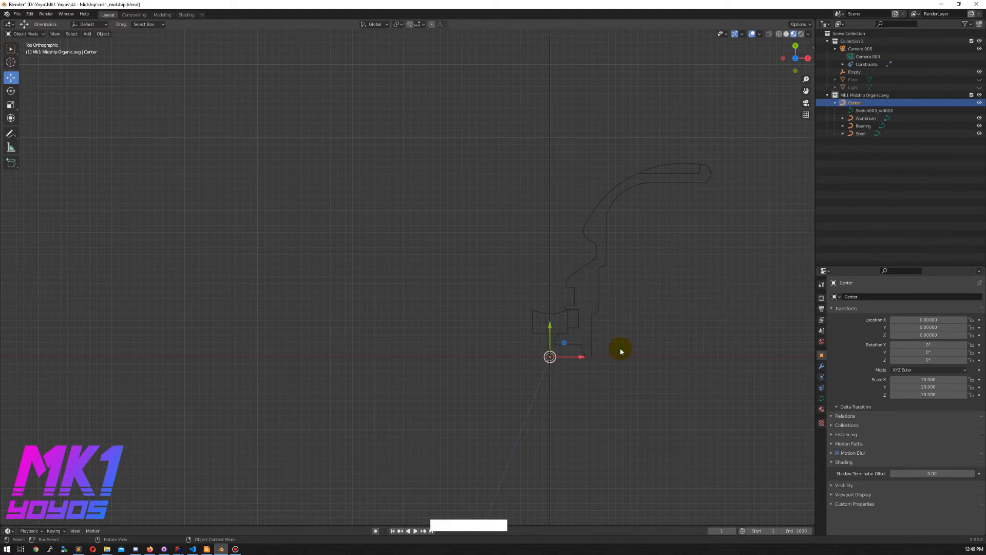
pyautogui.hotkey('shift', 's')
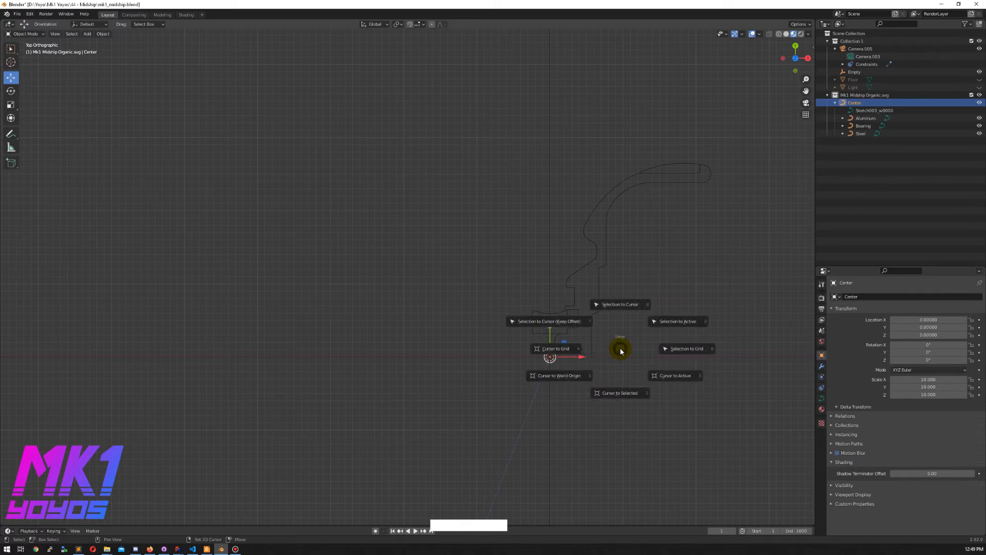
pyautogui.click(567, 377)
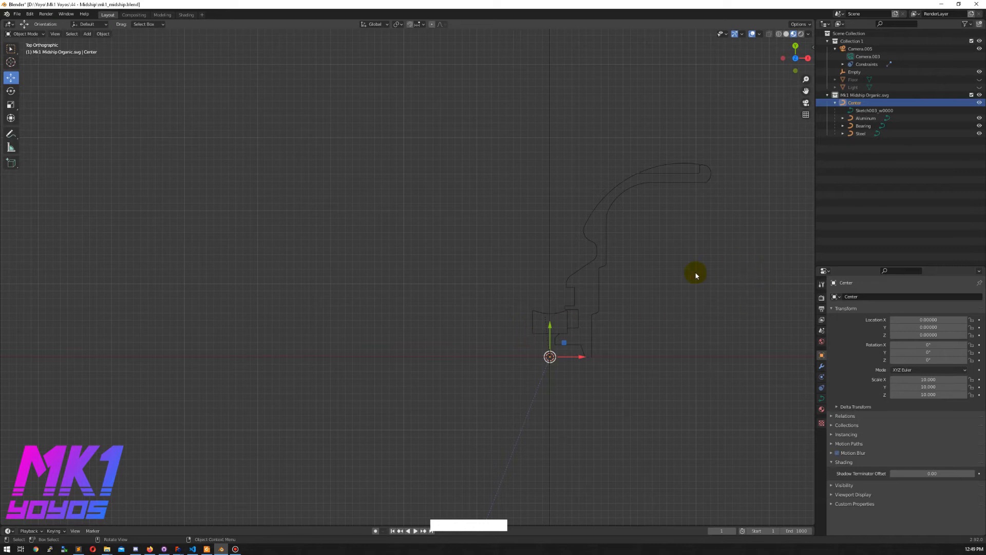
# Set the Aluminum curve's origin to the 3D cursor.
pyautogui.click(868, 118)
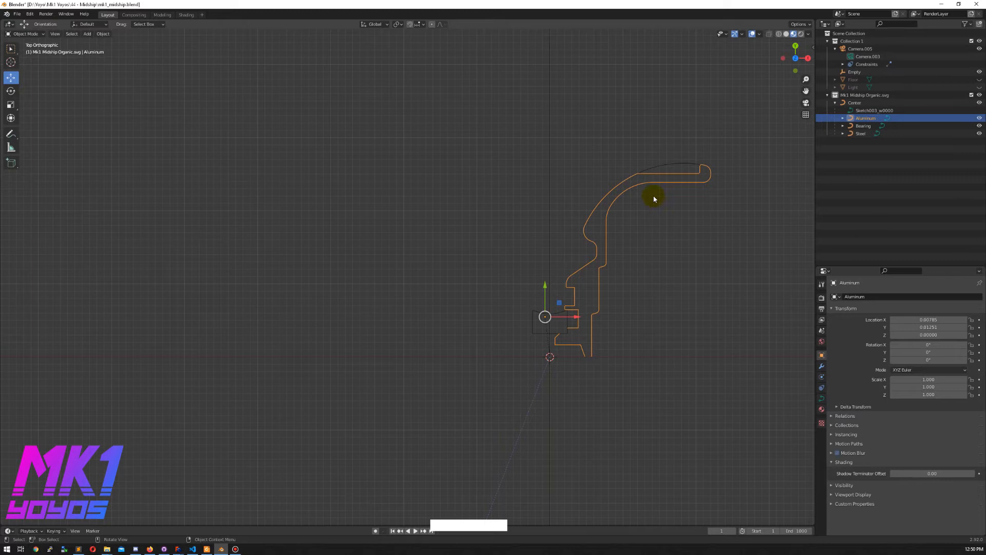
pyautogui.click(103, 35)
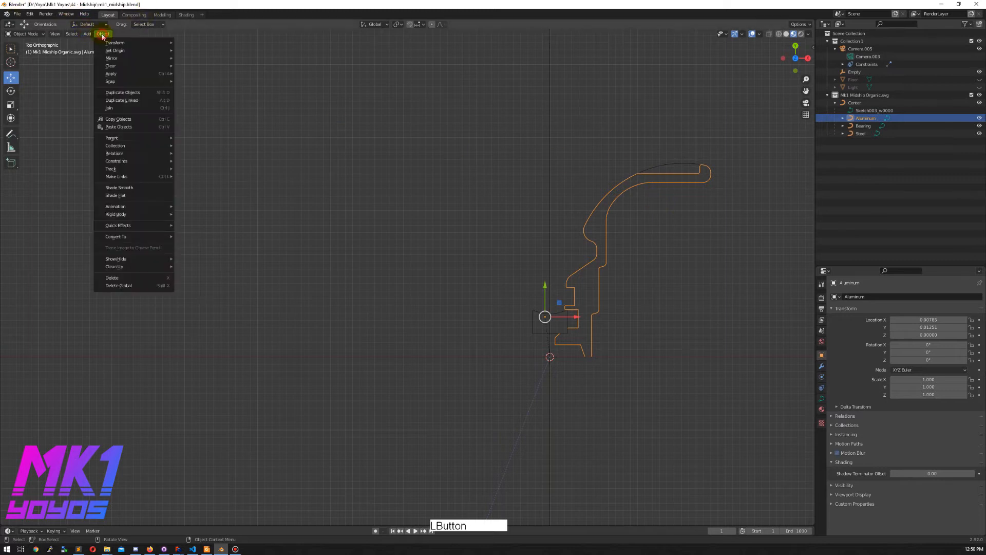
pyautogui.moveTo(129, 50)
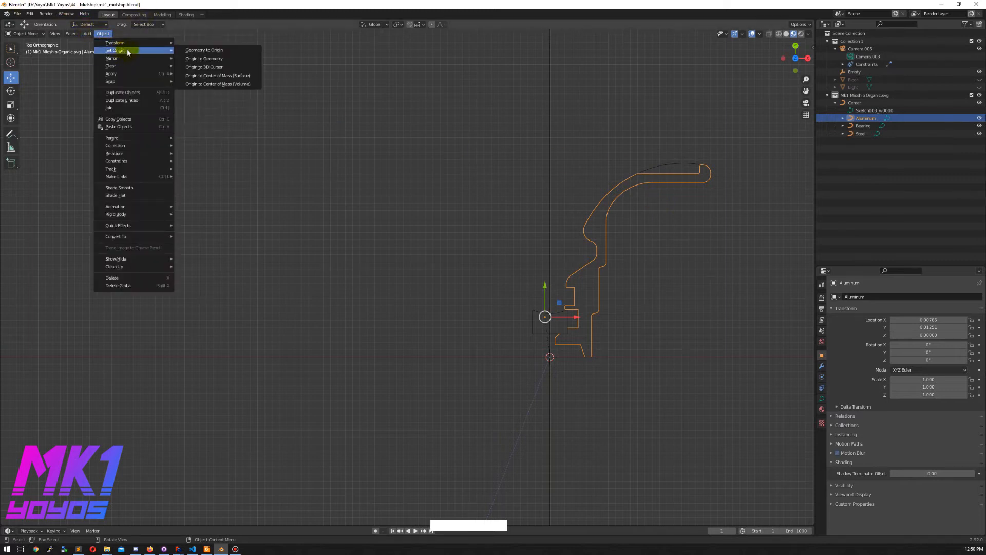
pyautogui.click(236, 68)
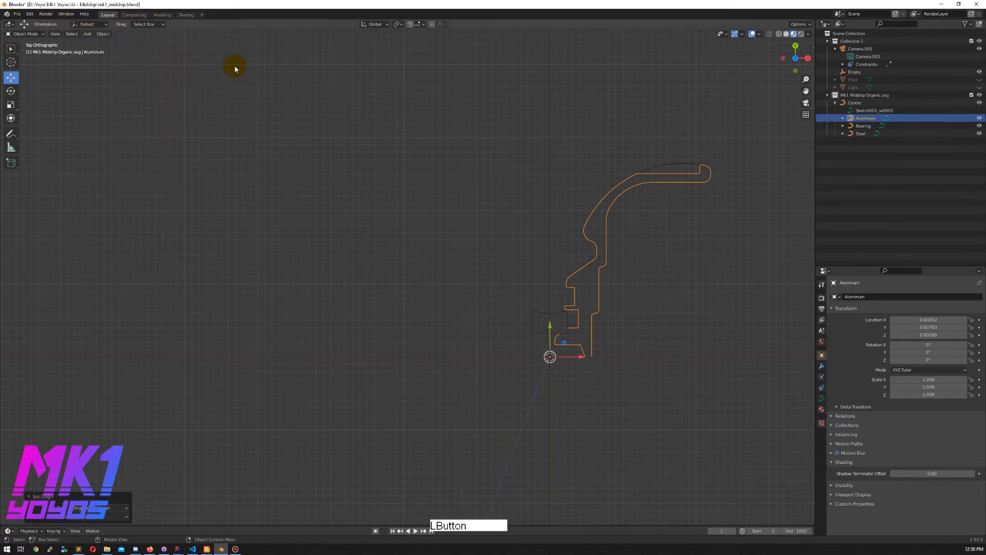
# Set the Bearing curve's origin to the 3D cursor.
pyautogui.click(859, 128)
pyautogui.click(103, 34)
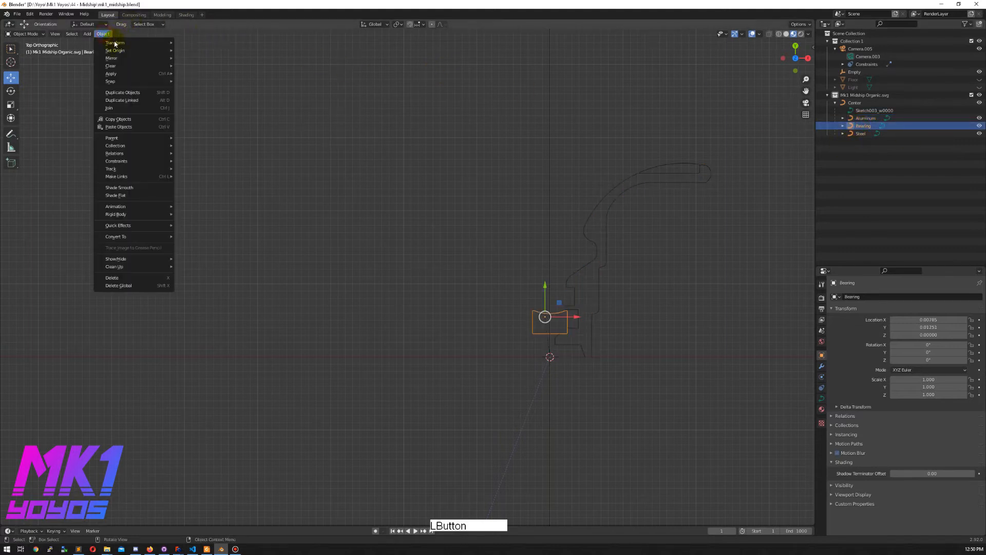
pyautogui.moveTo(125, 50)
pyautogui.click(220, 67)
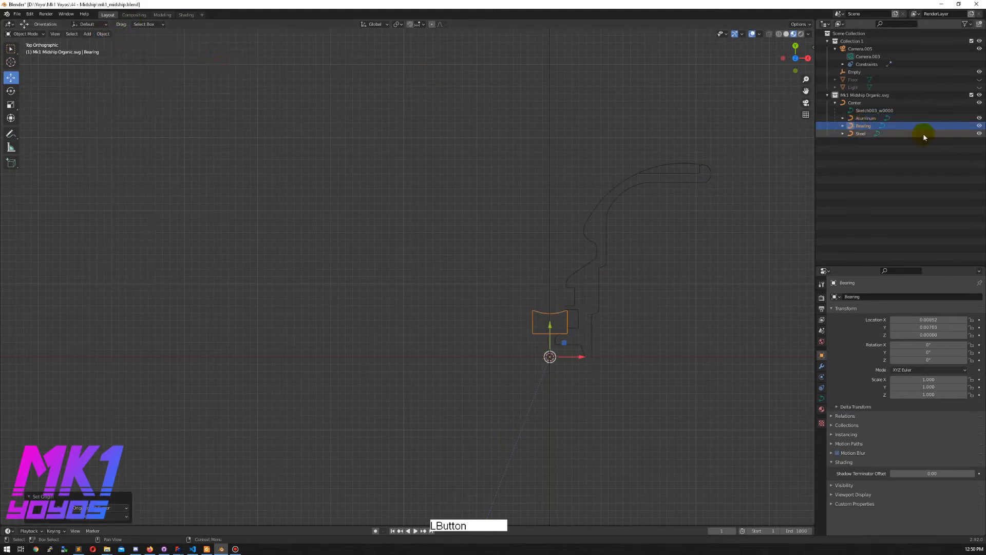
# Set the Steel curve's origin to the 3D cursor and save the file.
pyautogui.click(861, 134)
pyautogui.click(102, 33)
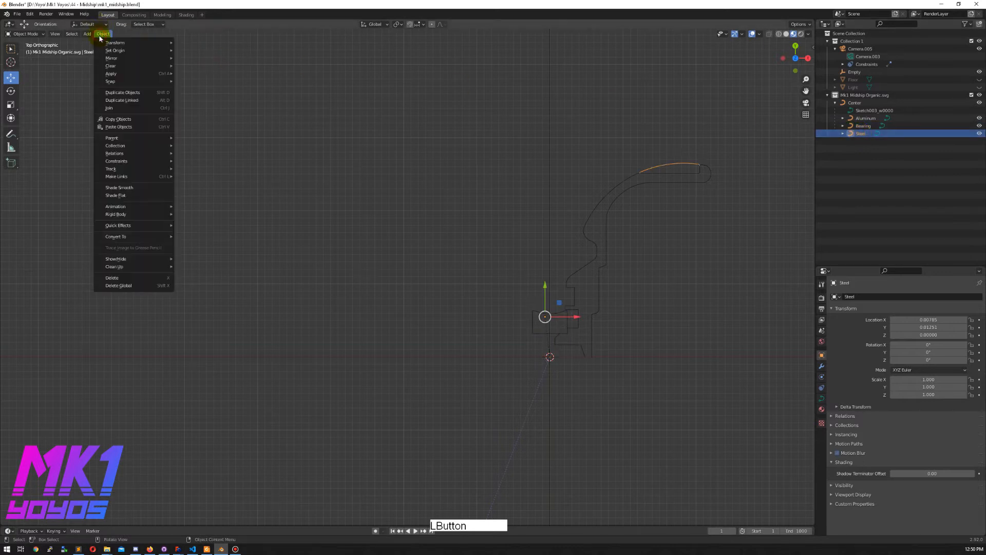
pyautogui.moveTo(115, 51)
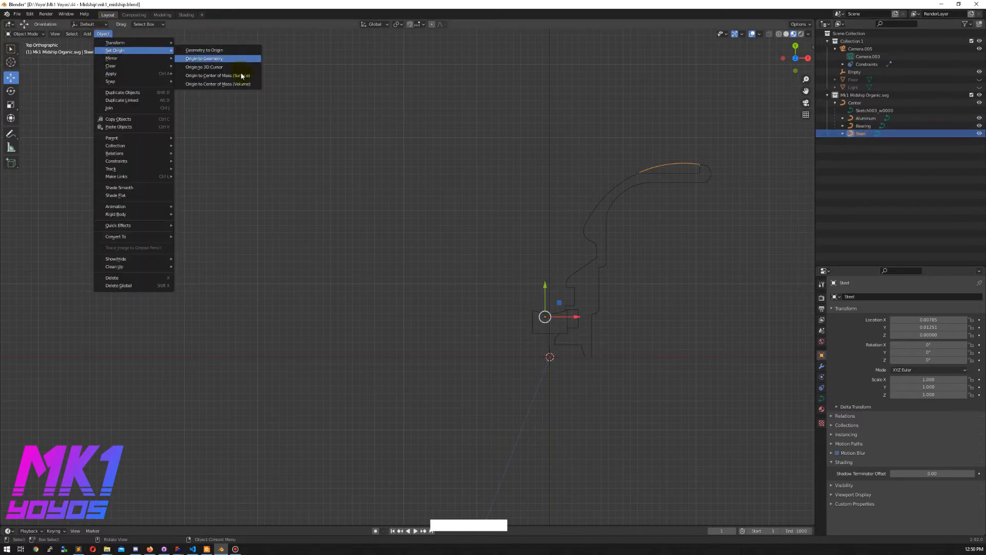
pyautogui.click(239, 67)
pyautogui.click(884, 159)
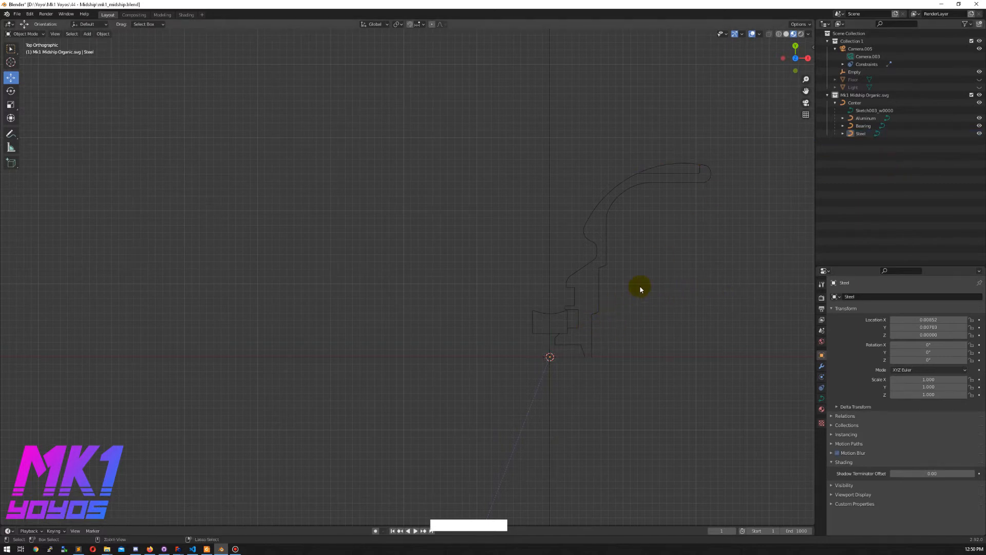
pyautogui.hotkey('ctrl', 's')
# Add a Screw modifier to the Bearing curve and revolve it around the X axis.
pyautogui.click(865, 102)
pyautogui.click(863, 118)
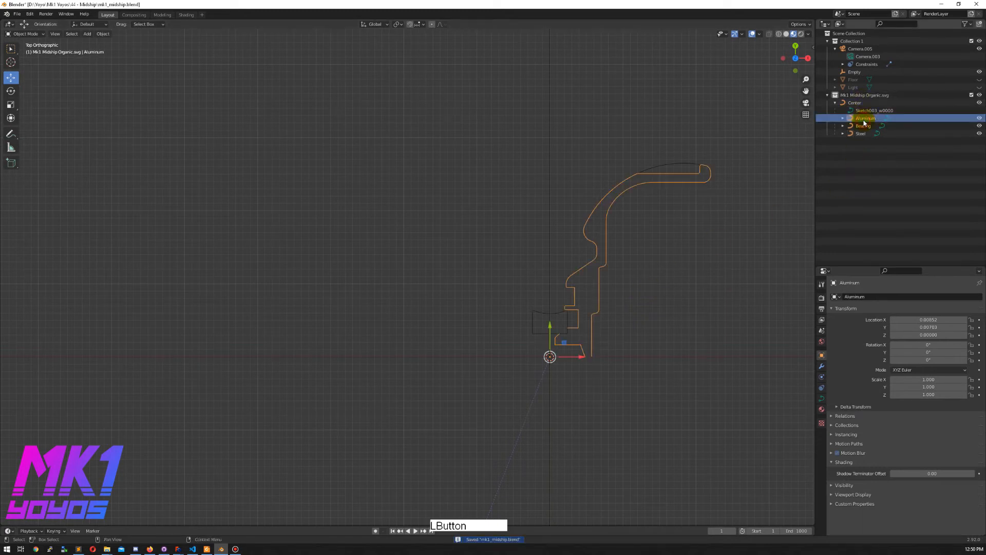
pyautogui.click(863, 156)
pyautogui.click(863, 127)
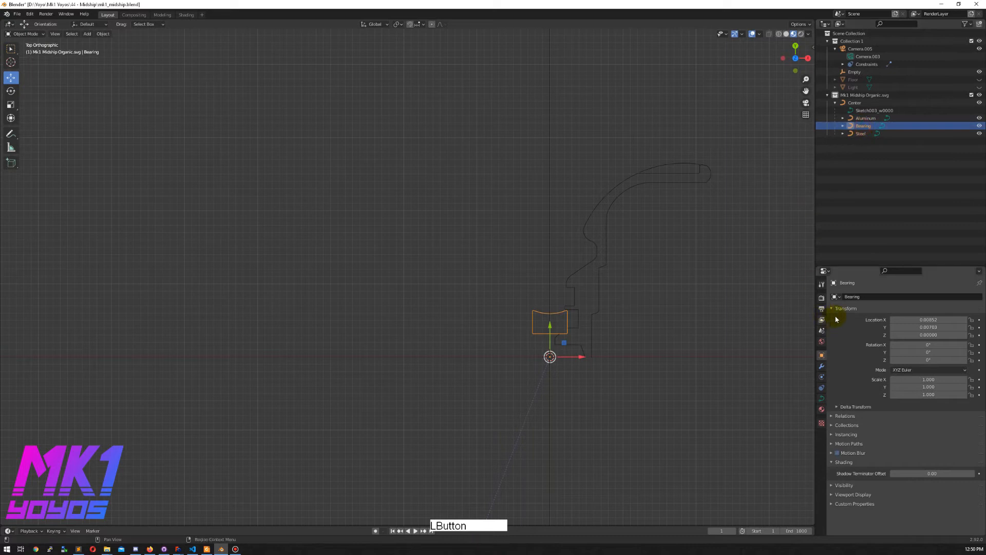
pyautogui.click(821, 366)
pyautogui.click(853, 296)
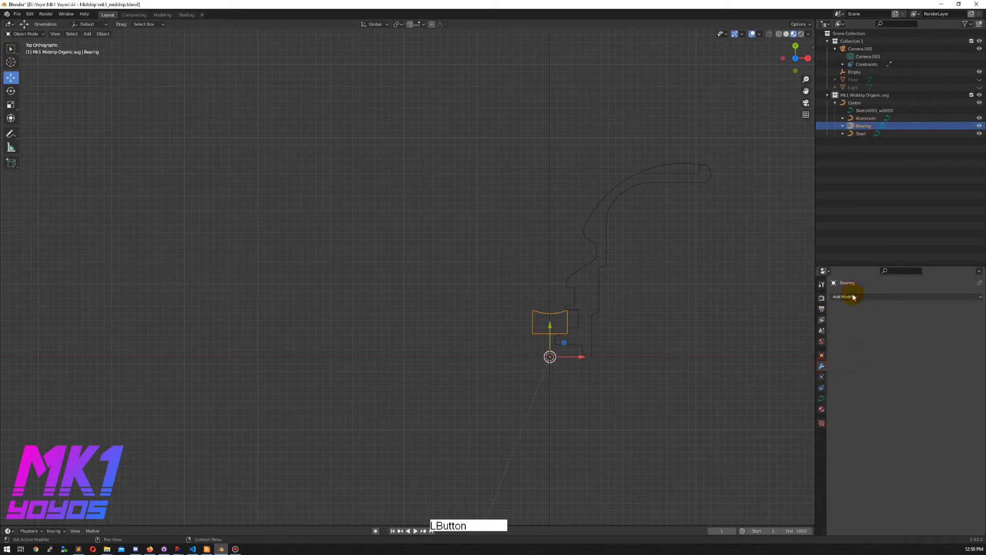
pyautogui.click(861, 284)
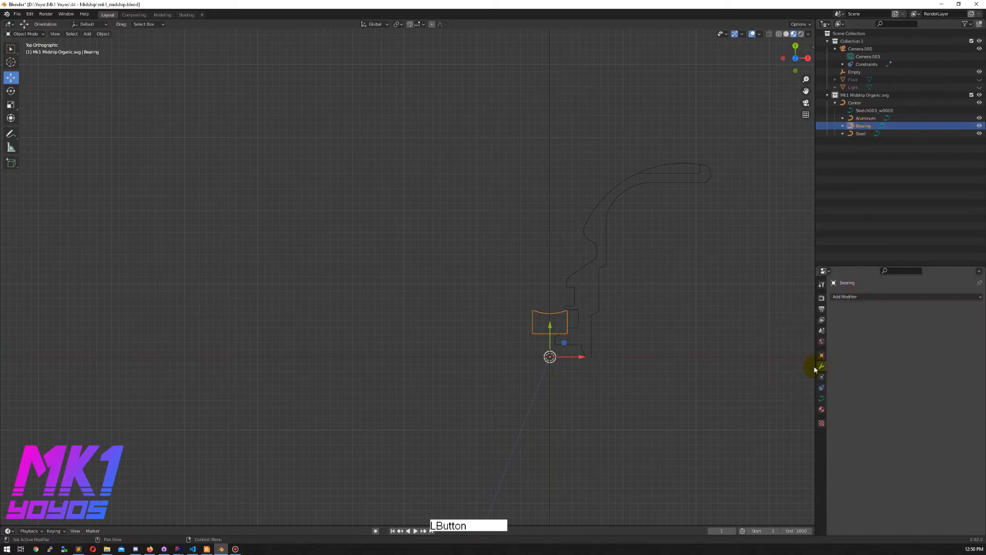
pyautogui.click(875, 296)
pyautogui.click(855, 378)
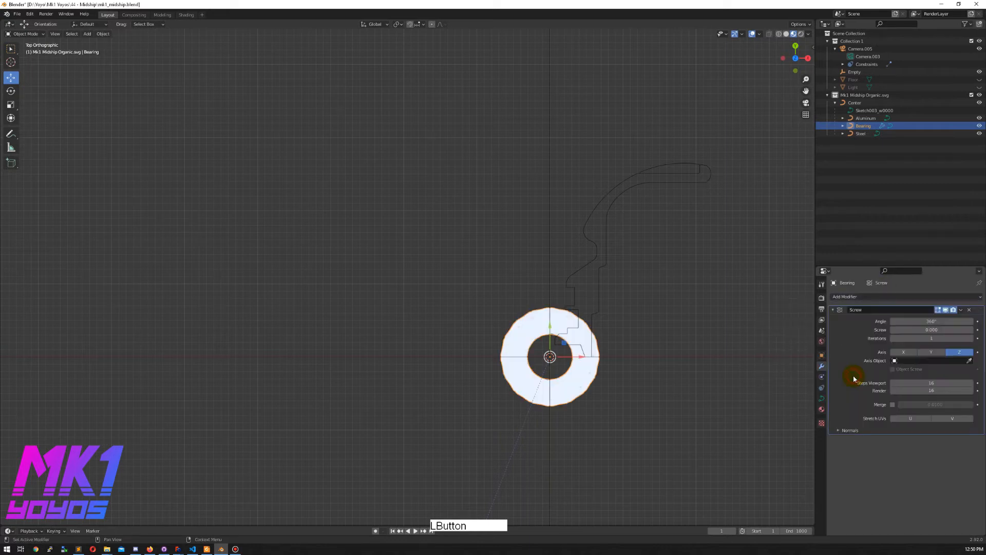
pyautogui.click(908, 353)
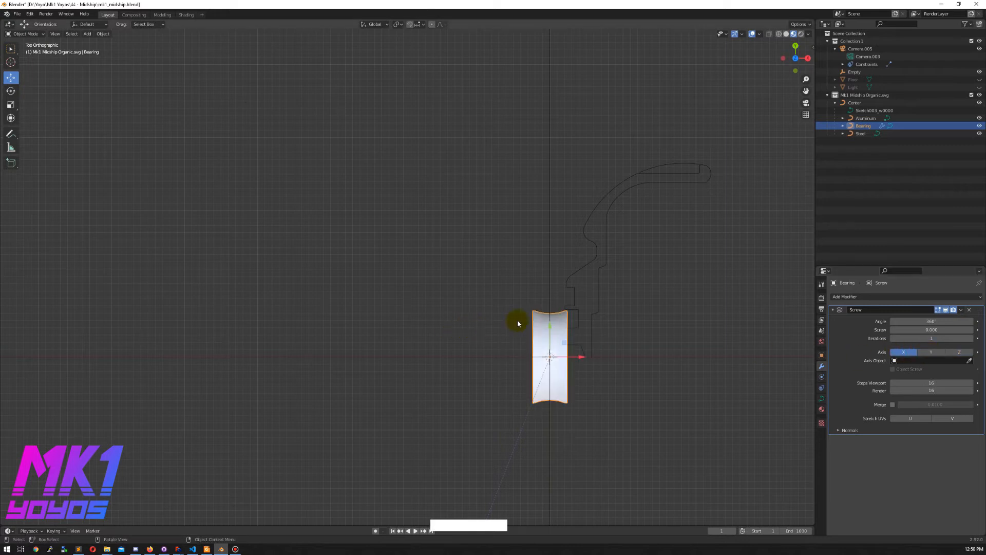
# Set the Bearing's Screw modifier to 32 viewport steps and 64 render steps.
pyautogui.keyDown('shift'); pyautogui.moveTo(645, 382); pyautogui.dragTo(629, 366, button='middle'); pyautogui.keyUp('shift')
pyautogui.keyDown('shift'); pyautogui.moveTo(618, 382); pyautogui.dragTo(623, 365, button='right'); pyautogui.keyUp('shift')
pyautogui.moveTo(572, 378); pyautogui.dragTo(530, 301, button='middle')
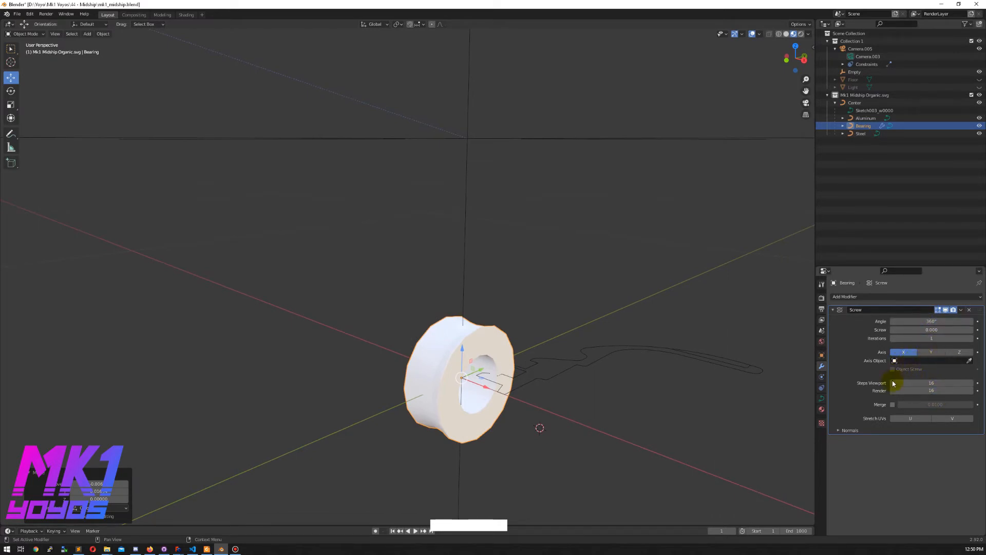
pyautogui.click(922, 383)
pyautogui.write('32')
pyautogui.press('Tab')
pyautogui.write('64')
pyautogui.press('Tab')
# Enable Calculate Order for the normals of the Bearing's Screw modifier.
pyautogui.click(566, 312)
pyautogui.moveTo(517, 390); pyautogui.dragTo(585, 378, button='middle')
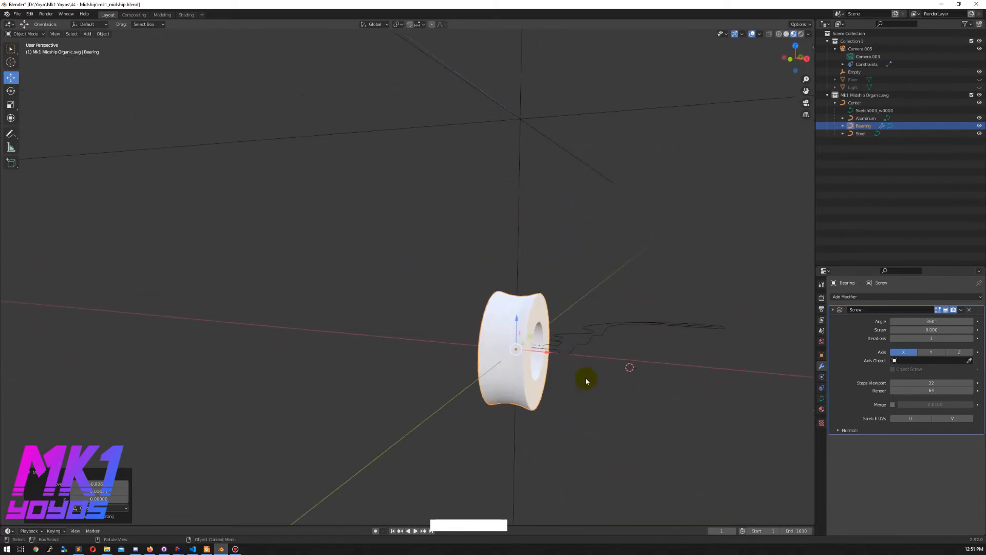
pyautogui.click(847, 431)
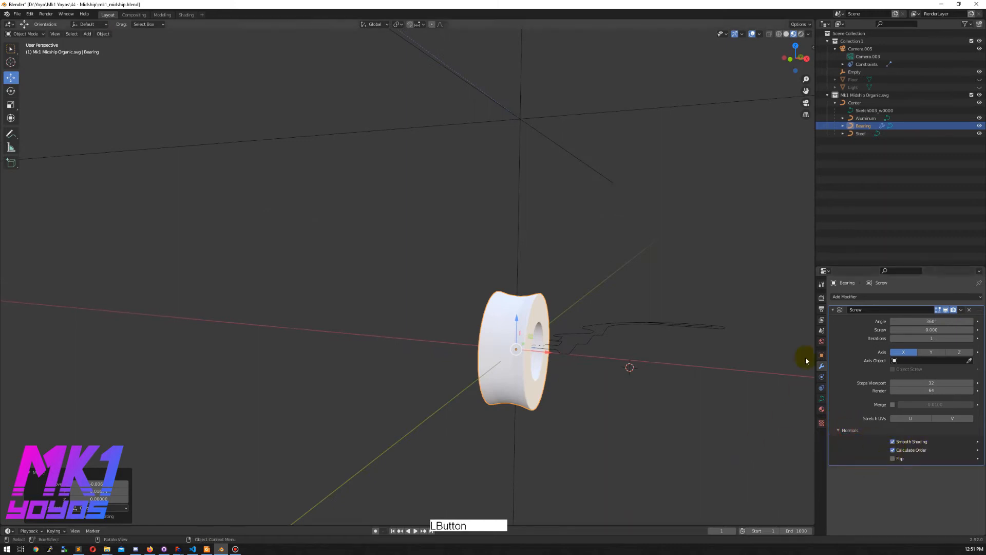
pyautogui.click(700, 277)
pyautogui.moveTo(598, 319)
pyautogui.keyDown('shift'); pyautogui.mouseDown(button='middle')
pyautogui.moveTo(634, 313)
pyautogui.moveTo(602, 276)
pyautogui.moveTo(616, 288)
pyautogui.moveTo(643, 280)
pyautogui.moveTo(597, 296)
pyautogui.moveTo(608, 306)
pyautogui.mouseUp(button='middle'); pyautogui.keyUp('shift')
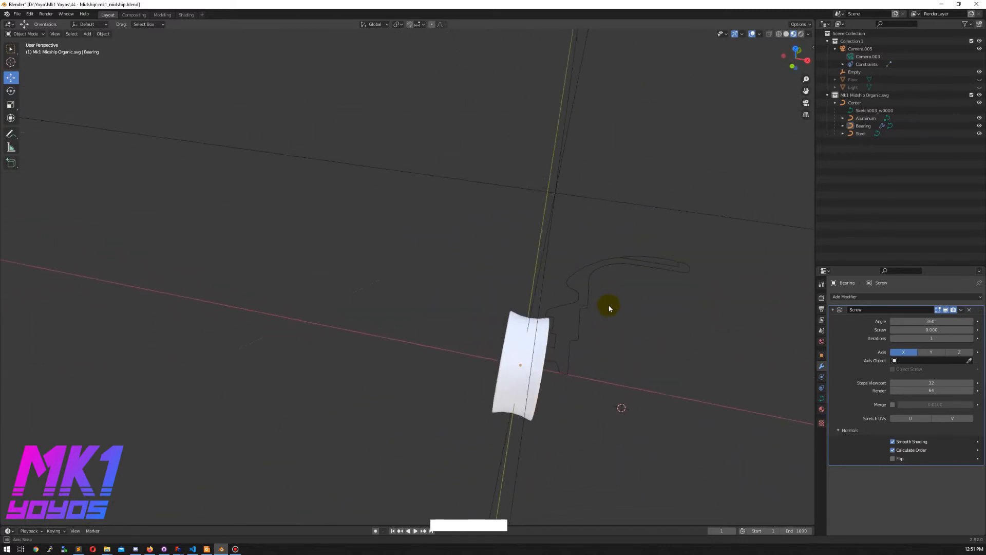
# Add a Screw modifier to the Aluminum curve and revolve it around the X axis.
pyautogui.click(866, 118)
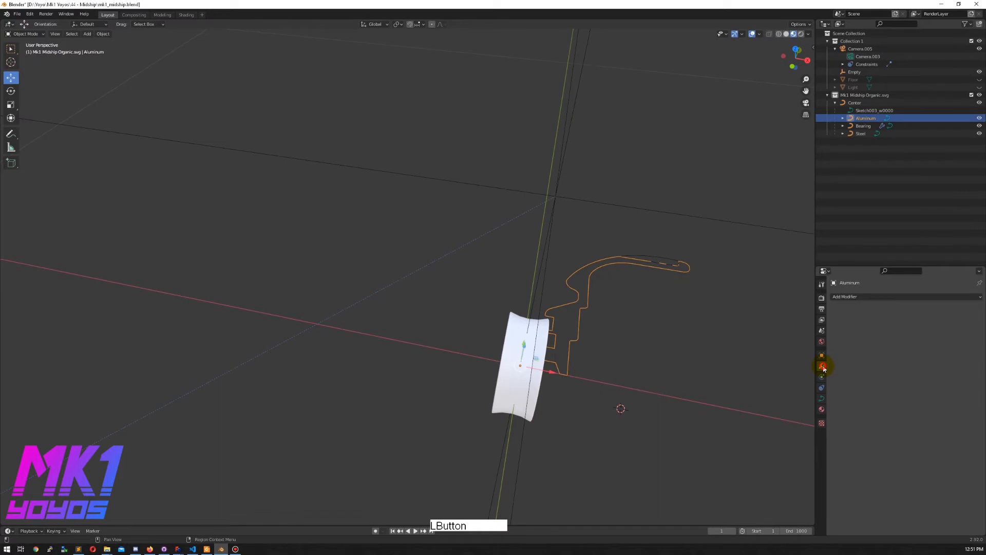
pyautogui.click(862, 297)
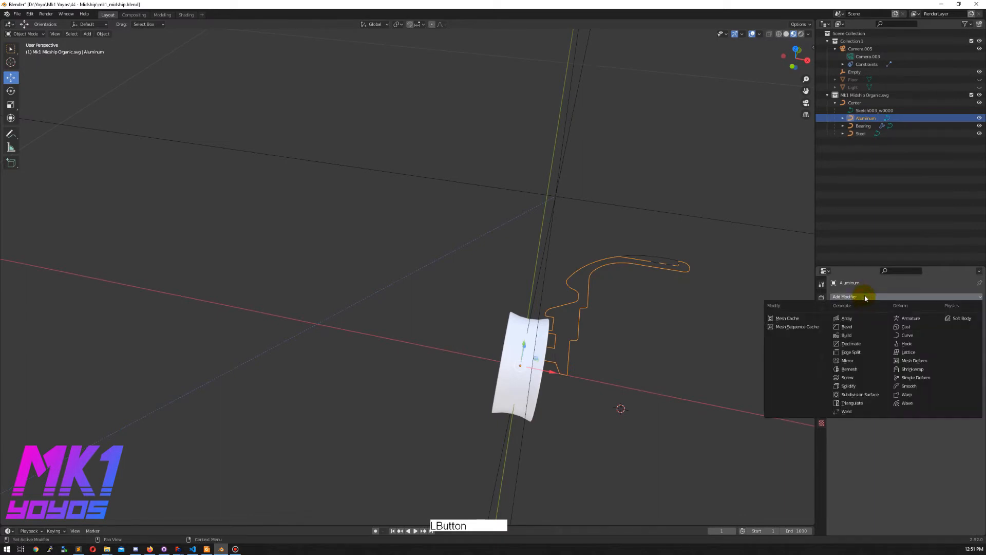
pyautogui.click(859, 377)
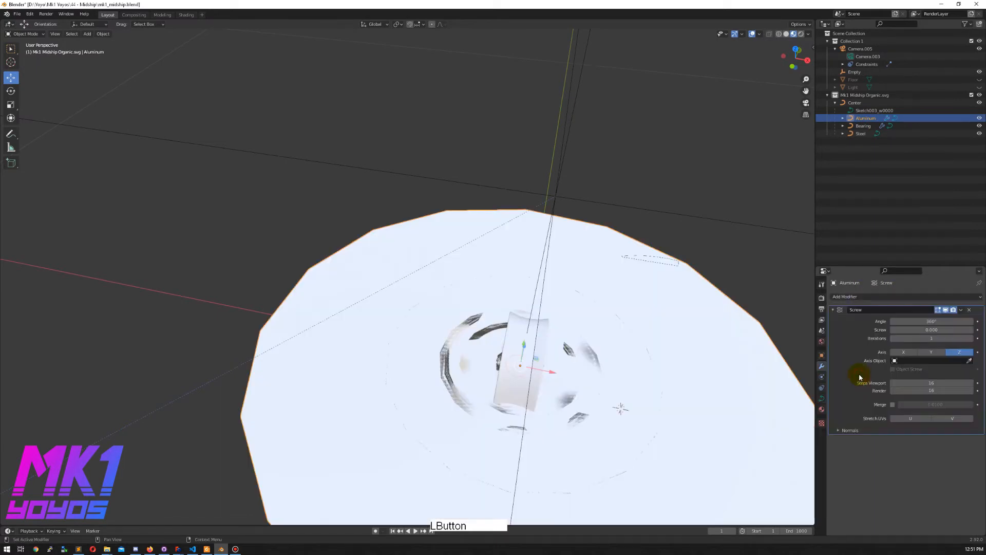
pyautogui.click(903, 352)
pyautogui.moveTo(702, 312); pyautogui.dragTo(665, 295, button='middle')
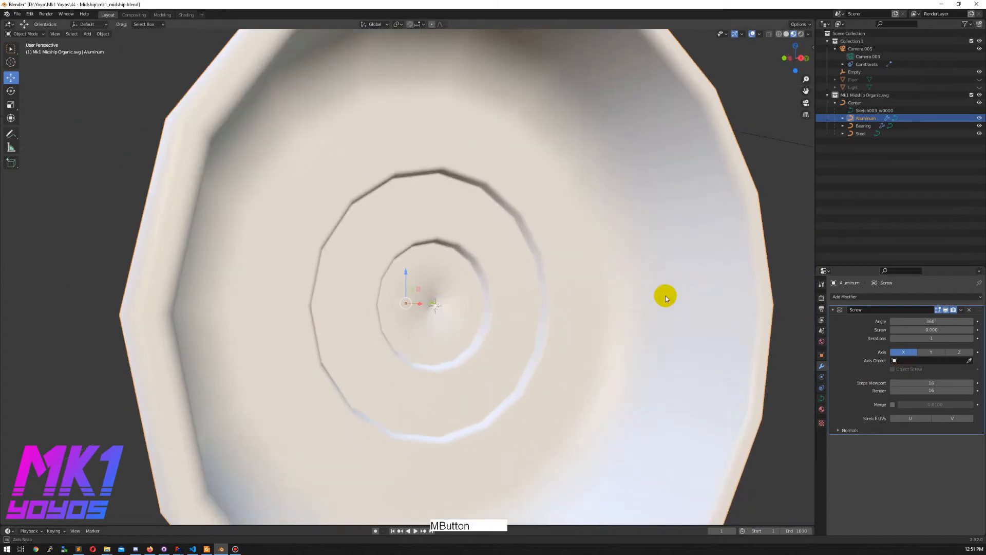
pyautogui.click(919, 383)
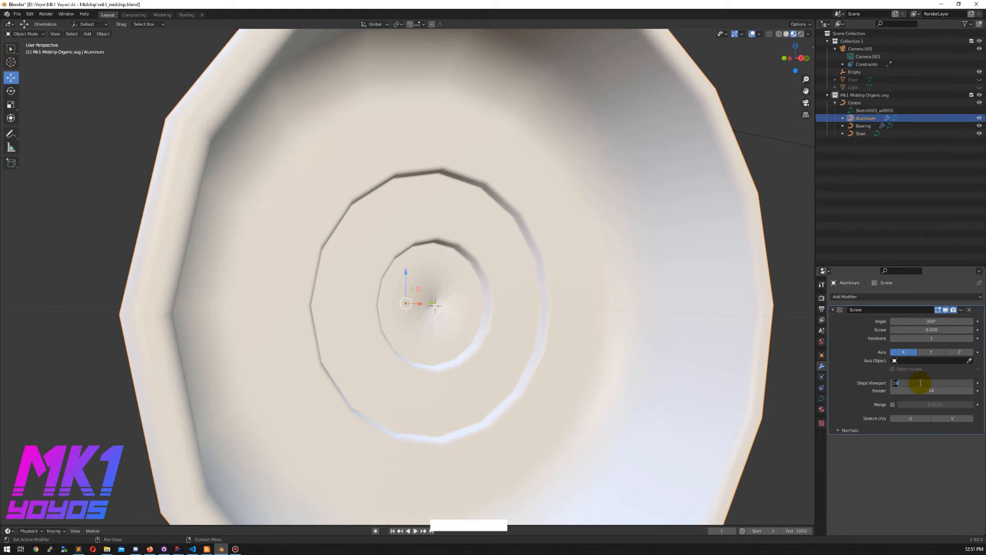
pyautogui.press('Tab')
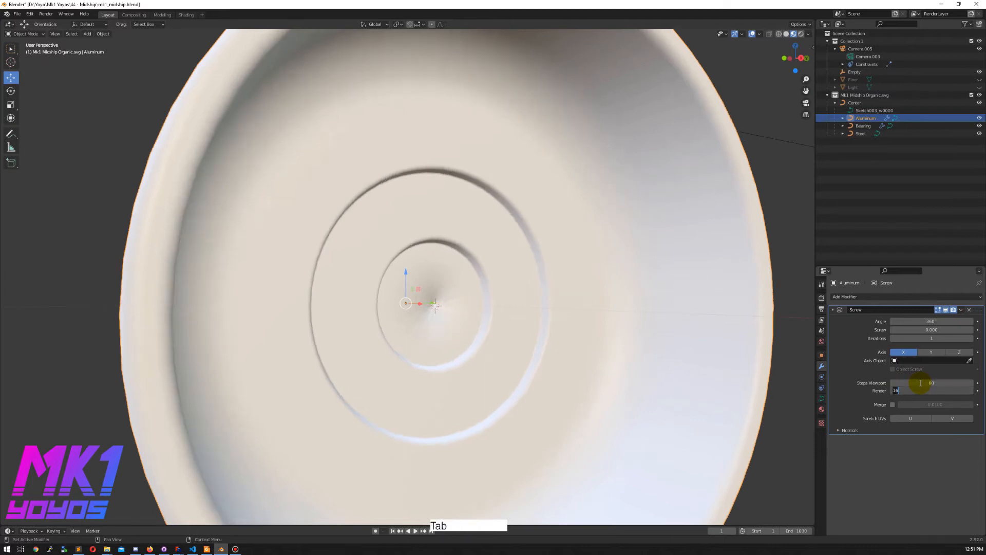
pyautogui.press('Tab')
# Set the Aluminum's Screw modifier to 45 viewport steps and 90 render steps.
pyautogui.click(934, 386)
pyautogui.click(945, 383)
pyautogui.write('45')
pyautogui.press('Tab')
pyautogui.write('90')
pyautogui.press('Tab')
pyautogui.click(923, 482)
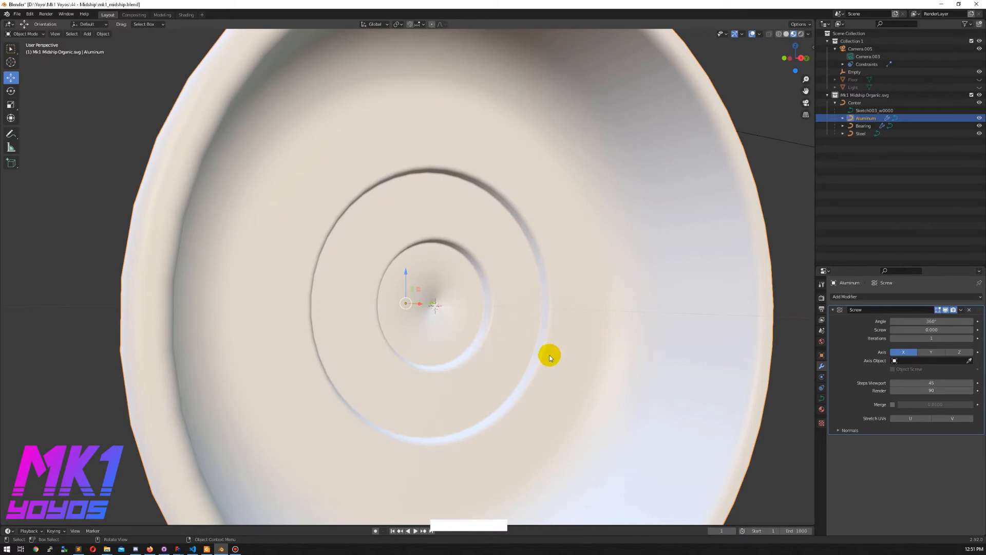
# Enable Calculate Order for the normals of the Aluminum's Screw modifier.
pyautogui.click(843, 430)
pyautogui.click(893, 450)
pyautogui.scroll(3, 434, 306)
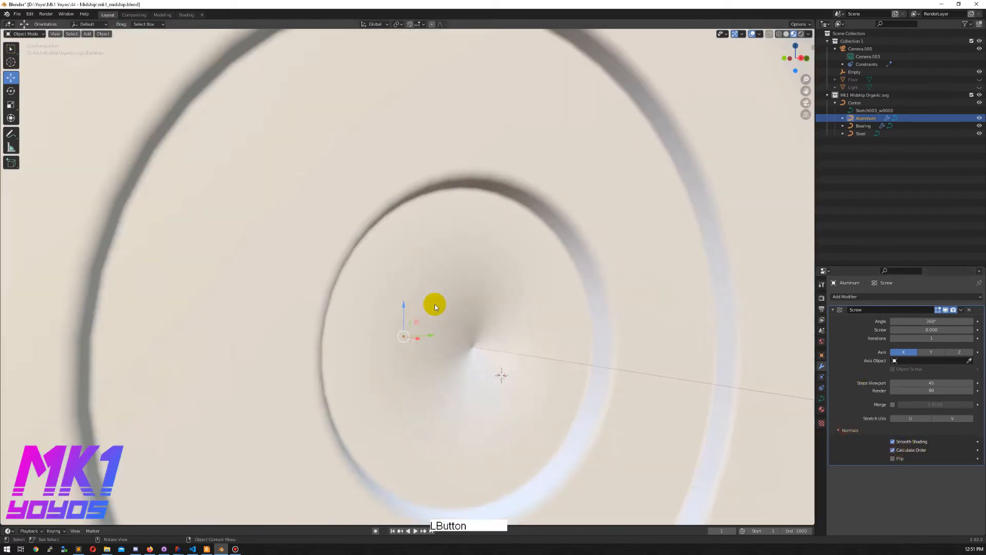
# Enable Merge in the Aluminum's Screw modifier with a merge distance of 0.0001.
pyautogui.click(893, 405)
pyautogui.click(892, 405)
pyautogui.click(893, 405)
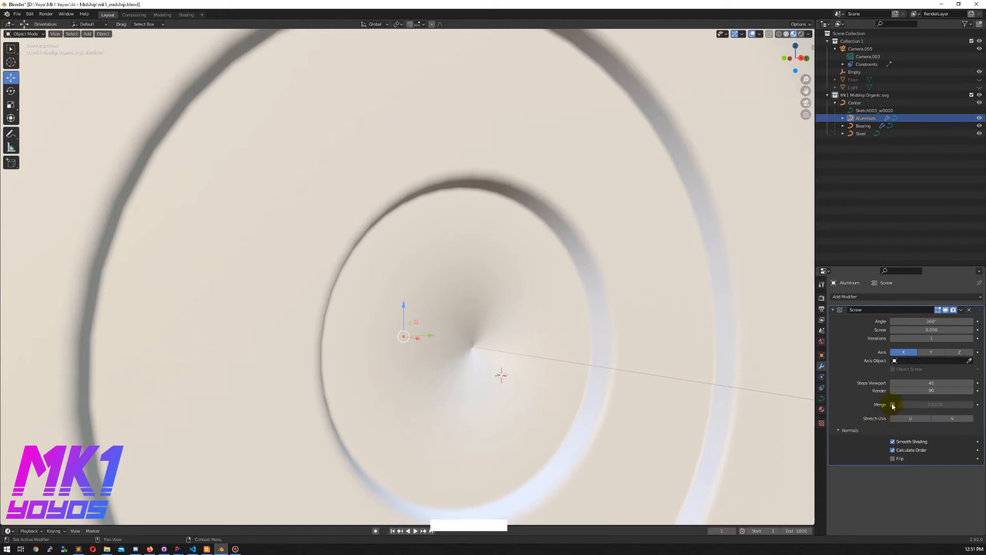
pyautogui.click(892, 404)
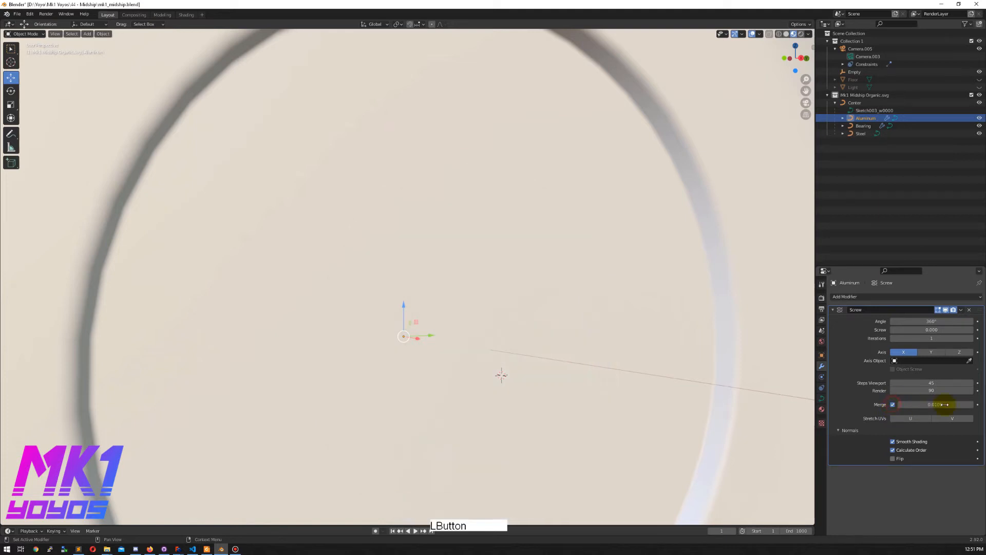
pyautogui.click(907, 404)
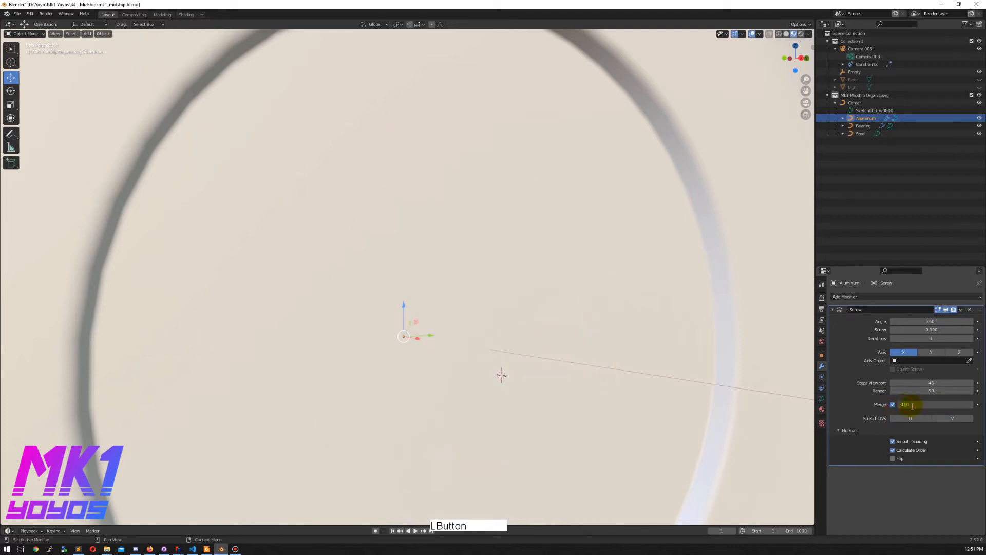
pyautogui.click(888, 481)
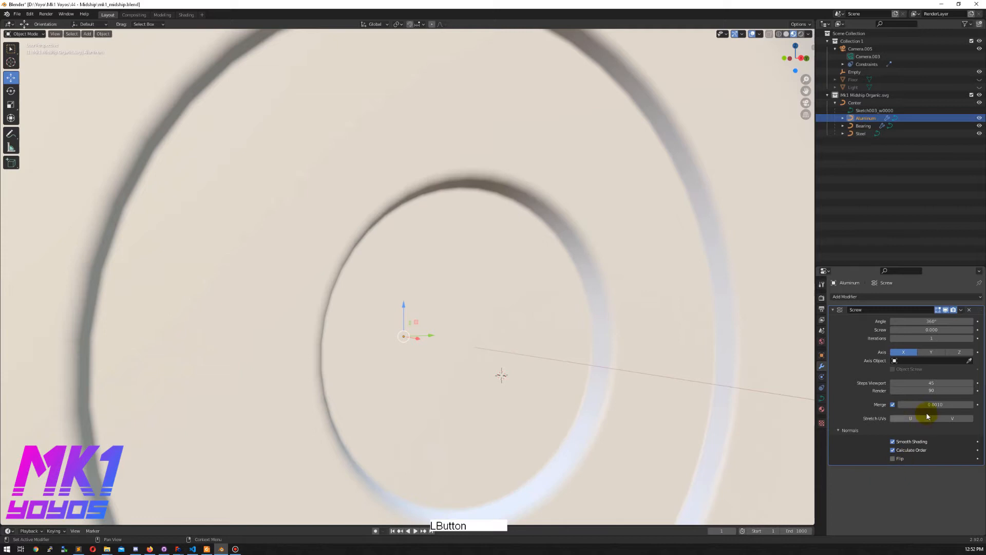
pyautogui.click(935, 405)
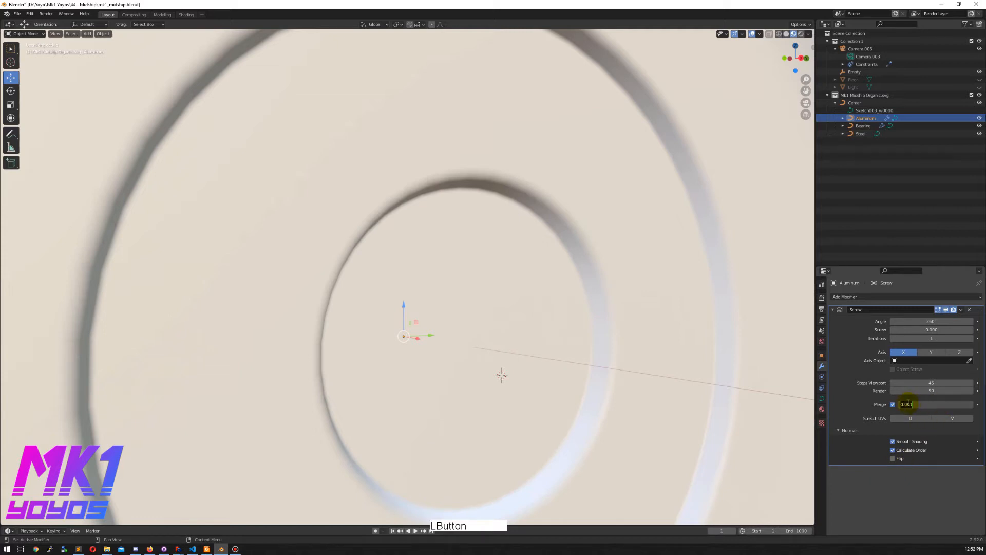
pyautogui.click(914, 489)
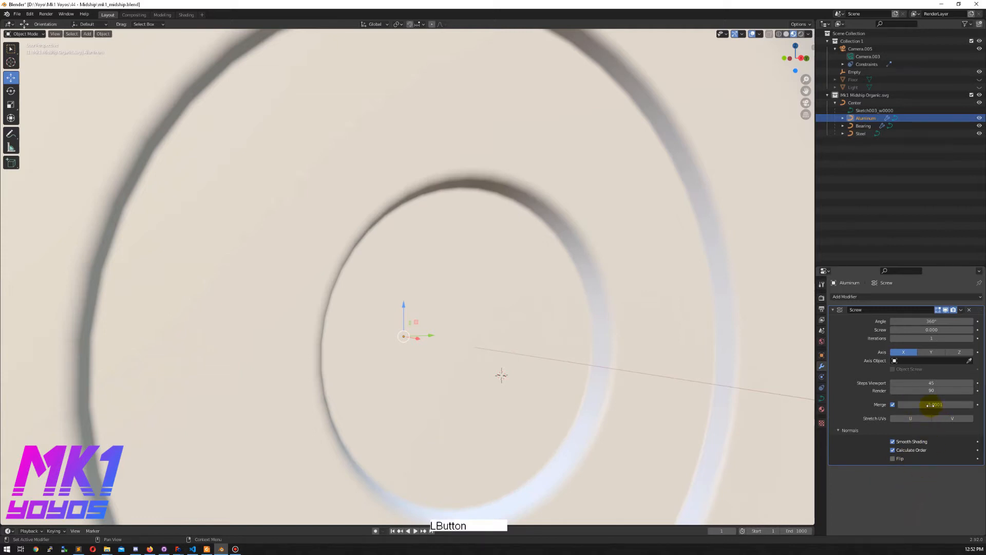
# Add a Screw modifier to the Steel curve and revolve it around the X axis.
pyautogui.scroll(-5, 579, 379)
pyautogui.moveTo(467, 322)
pyautogui.mouseDown(button='middle')
pyautogui.moveTo(494, 337)
pyautogui.moveTo(452, 328)
pyautogui.moveTo(454, 341)
pyautogui.moveTo(482, 330)
pyautogui.moveTo(456, 340)
pyautogui.moveTo(485, 341)
pyautogui.moveTo(455, 343)
pyautogui.moveTo(499, 352)
pyautogui.moveTo(534, 337)
pyautogui.moveTo(457, 334)
pyautogui.moveTo(469, 337)
pyautogui.mouseUp(button='middle')
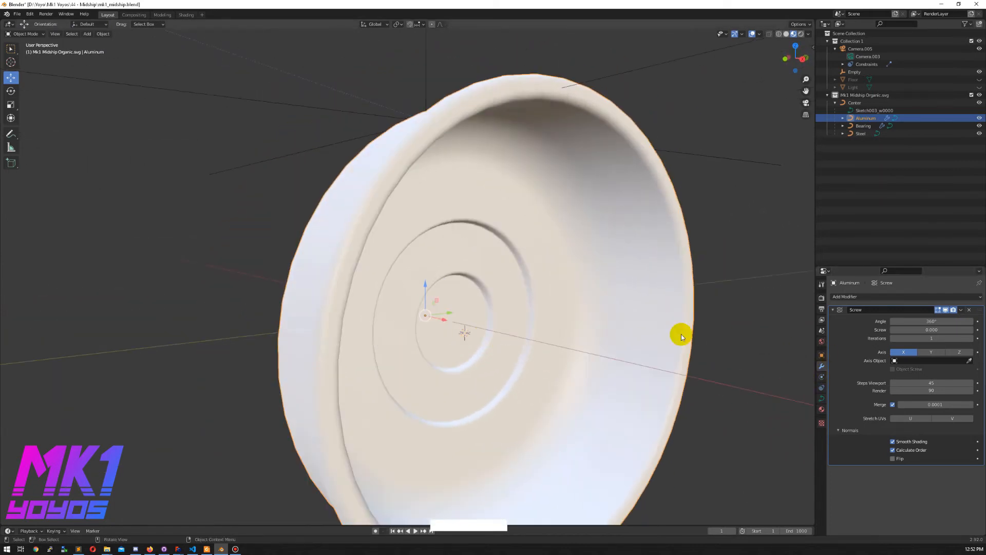
pyautogui.moveTo(544, 336); pyautogui.dragTo(555, 334, button='middle')
pyautogui.scroll(-2, 555, 334)
pyautogui.keyDown('shift'); pyautogui.click(861, 135); pyautogui.keyUp('shift')
pyautogui.click(861, 135)
pyautogui.click(823, 366)
pyautogui.click(863, 297)
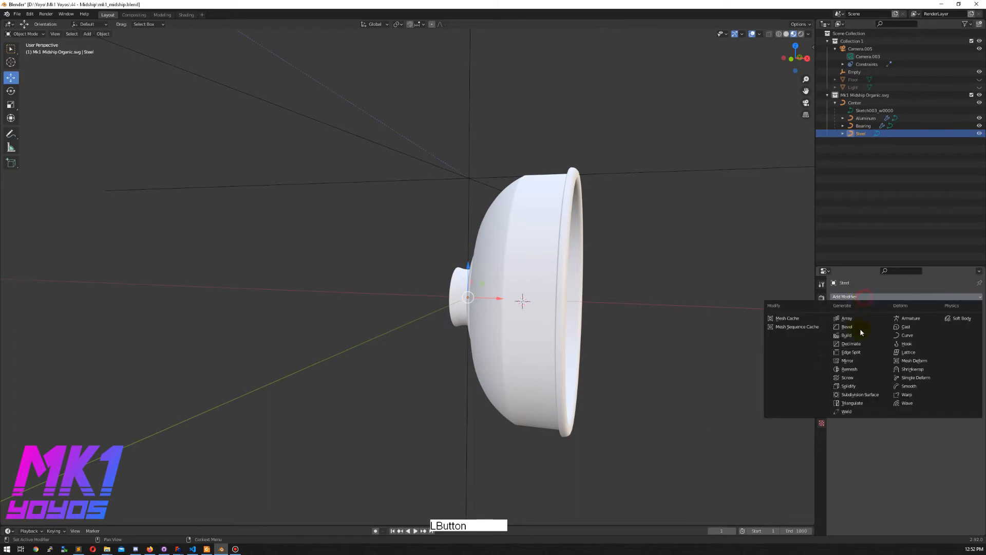
pyautogui.click(856, 379)
pyautogui.click(906, 352)
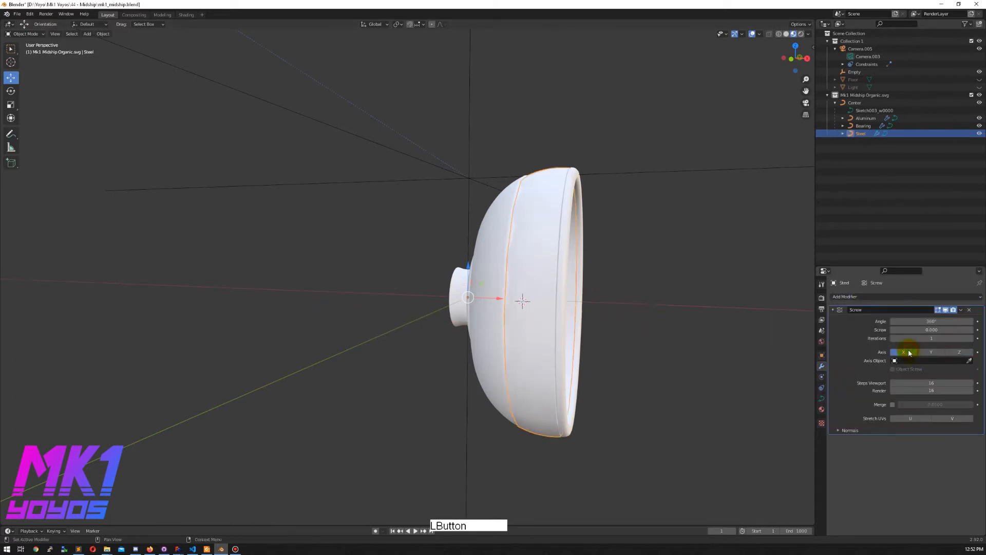
# Set the Steel's Screw modifier to 45 viewport steps and 90 render steps.
pyautogui.click(927, 383)
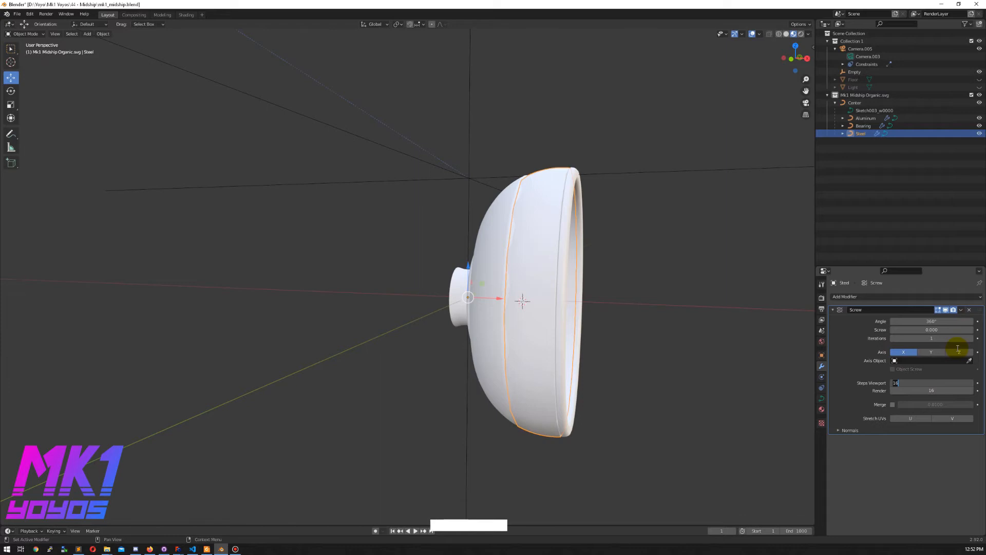
pyautogui.press('Tab')
pyautogui.press('Tab')
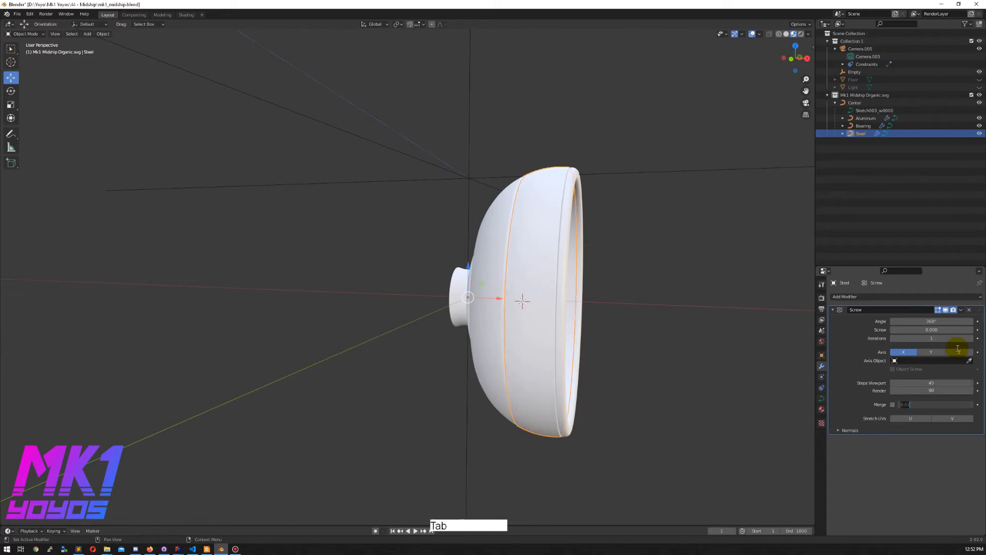
# Enable Calculate Order for the normals of the Steel's Screw modifier.
pyautogui.moveTo(623, 362)
pyautogui.mouseDown(button='middle')
pyautogui.moveTo(616, 353)
pyautogui.moveTo(649, 356)
pyautogui.moveTo(634, 376)
pyautogui.moveTo(608, 378)
pyautogui.moveTo(615, 368)
pyautogui.moveTo(601, 352)
pyautogui.moveTo(597, 368)
pyautogui.moveTo(611, 365)
pyautogui.mouseUp(button='middle')
pyautogui.click(847, 430)
pyautogui.click(893, 450)
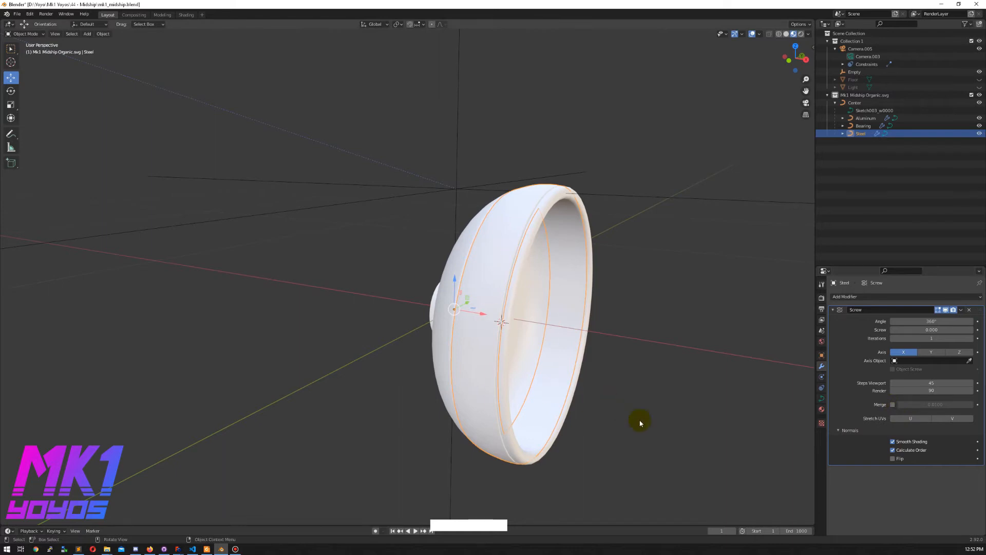
# Duplicate the Aluminum object and parent the copy to the Center object.
pyautogui.moveTo(632, 418); pyautogui.dragTo(663, 401, button='middle')
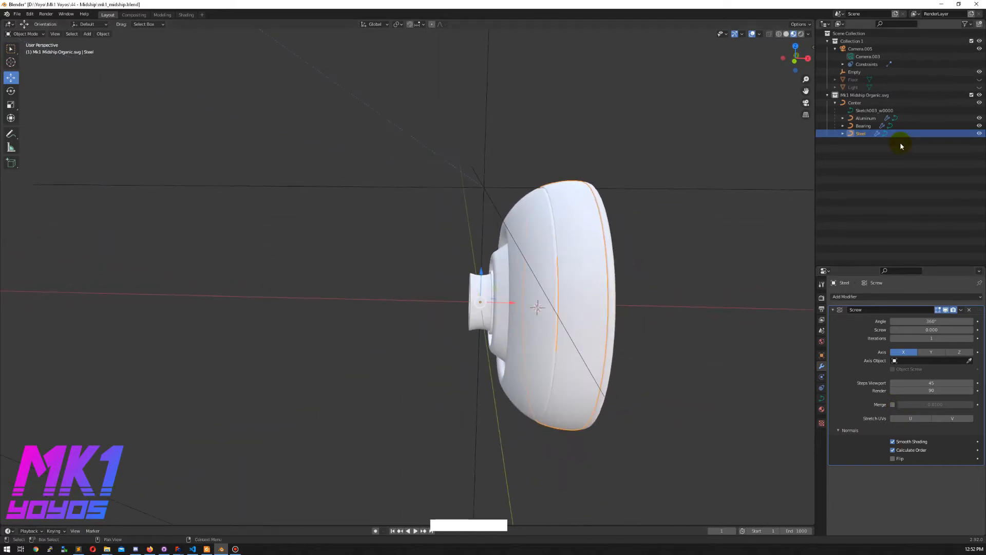
pyautogui.click(899, 142)
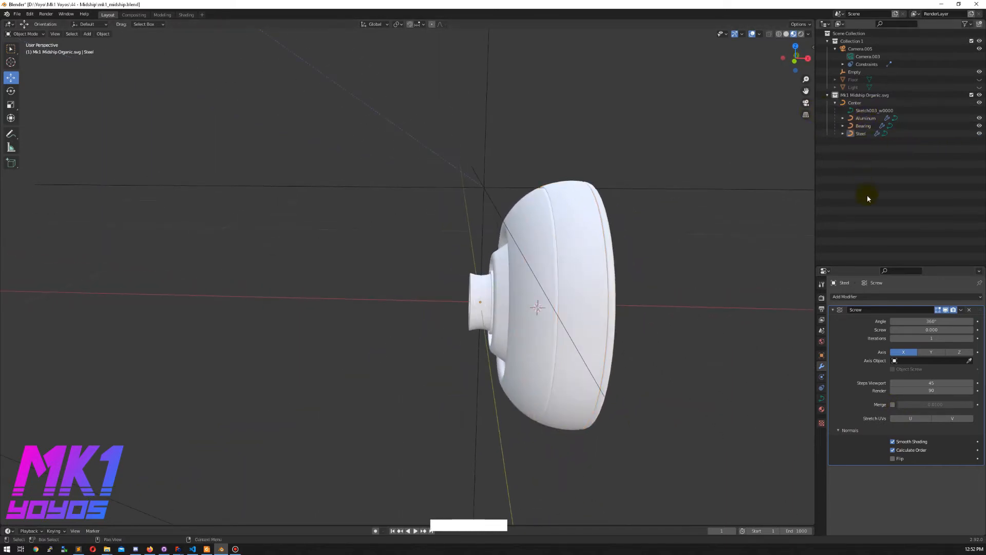
pyautogui.click(866, 152)
pyautogui.click(871, 120)
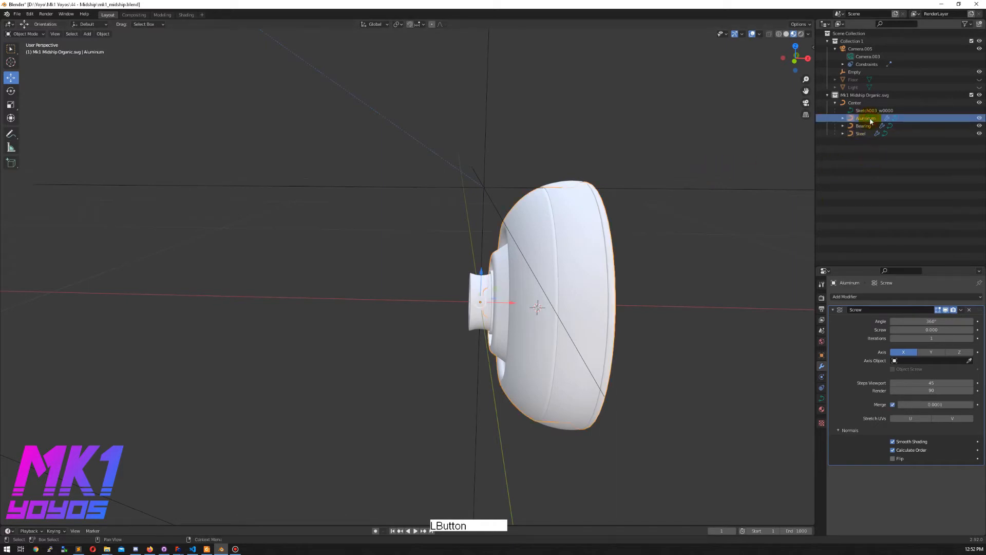
pyautogui.hotkey('ctrl', 'c')
pyautogui.hotkey('ctrl', 'v')
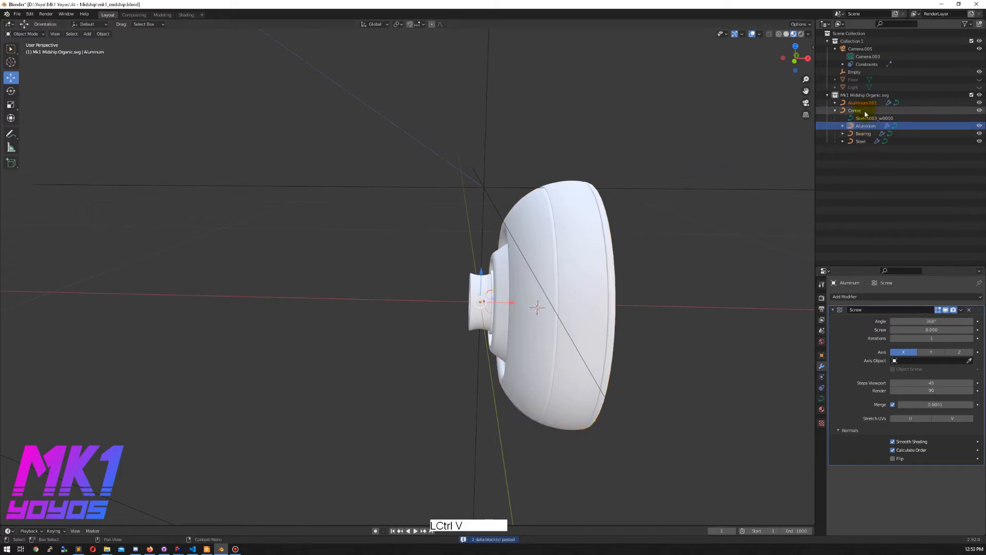
pyautogui.keyDown('shift'); pyautogui.moveTo(861, 103); pyautogui.dragTo(855, 112); pyautogui.keyUp('shift')
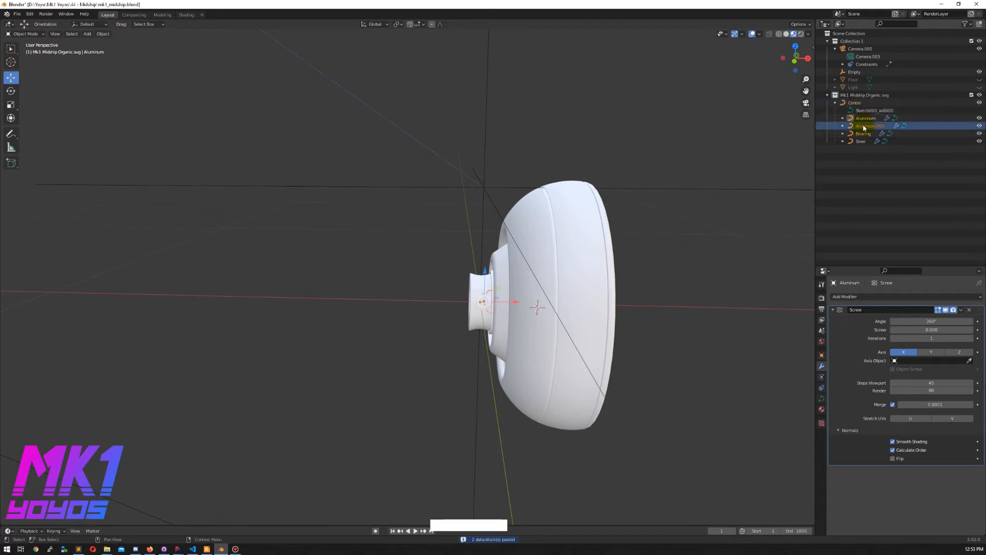
# Try to set the Aluminum's X and Y location to 0.
pyautogui.click(821, 355)
pyautogui.click(937, 319)
pyautogui.write('0')
pyautogui.doubleClick(935, 327)
pyautogui.write('0')
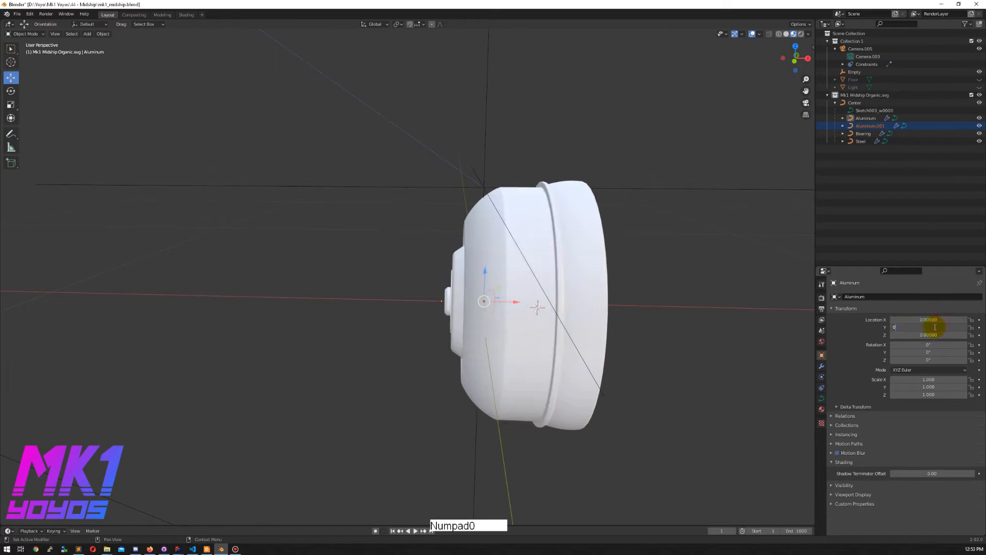
pyautogui.click(927, 330)
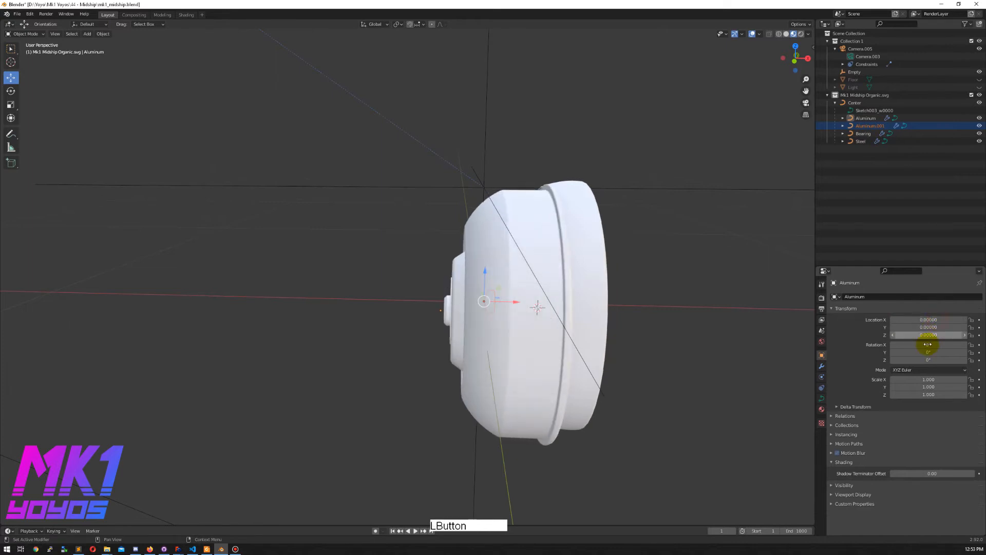
pyautogui.hotkey('ctrl', 'z')
pyautogui.hotkey('ctrl', 'z')
# Set the Aluminum copy's Y rotation to 180°.
pyautogui.click(868, 119)
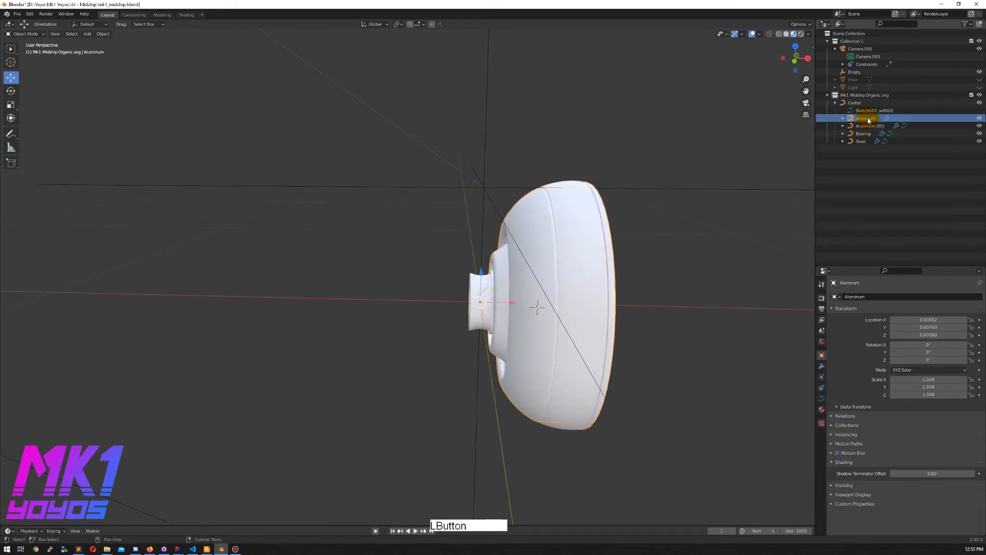
pyautogui.click(869, 126)
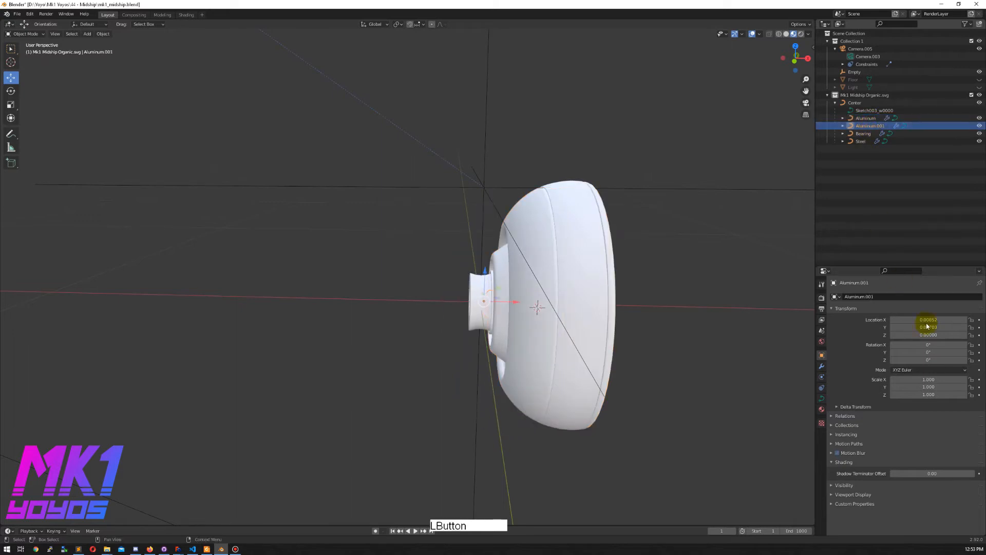
pyautogui.click(938, 354)
pyautogui.press('Return')
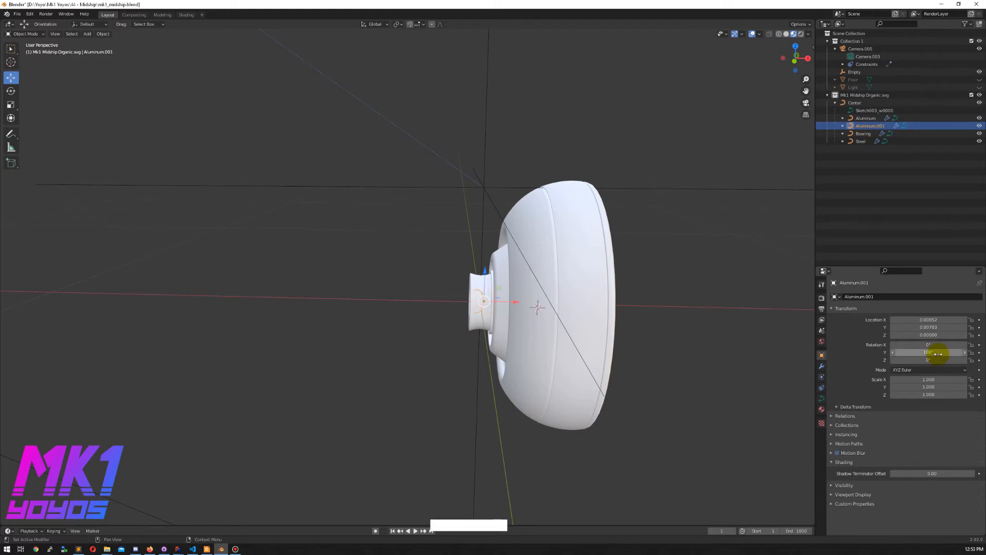
# Set the Aluminum copy's scale to 10 on the X, Y and Z axes.
pyautogui.click(931, 379)
pyautogui.write('10')
pyautogui.press('Tab')
pyautogui.write('10')
pyautogui.press('Tab')
pyautogui.write('10')
pyautogui.press('Tab')
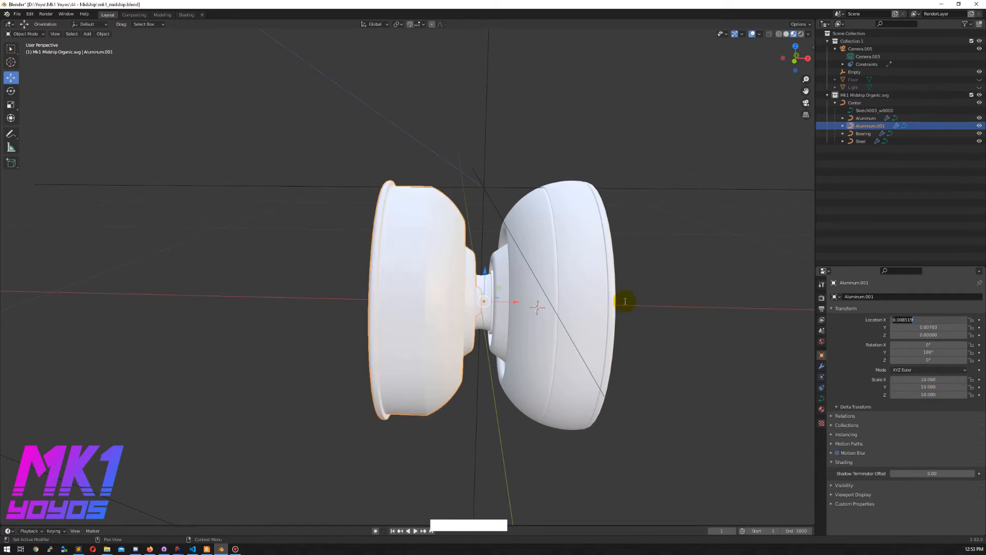
pyautogui.moveTo(665, 275)
pyautogui.mouseDown(button='middle')
pyautogui.moveTo(657, 273)
pyautogui.moveTo(667, 260)
pyautogui.moveTo(654, 261)
pyautogui.moveTo(673, 267)
pyautogui.mouseUp(button='middle')
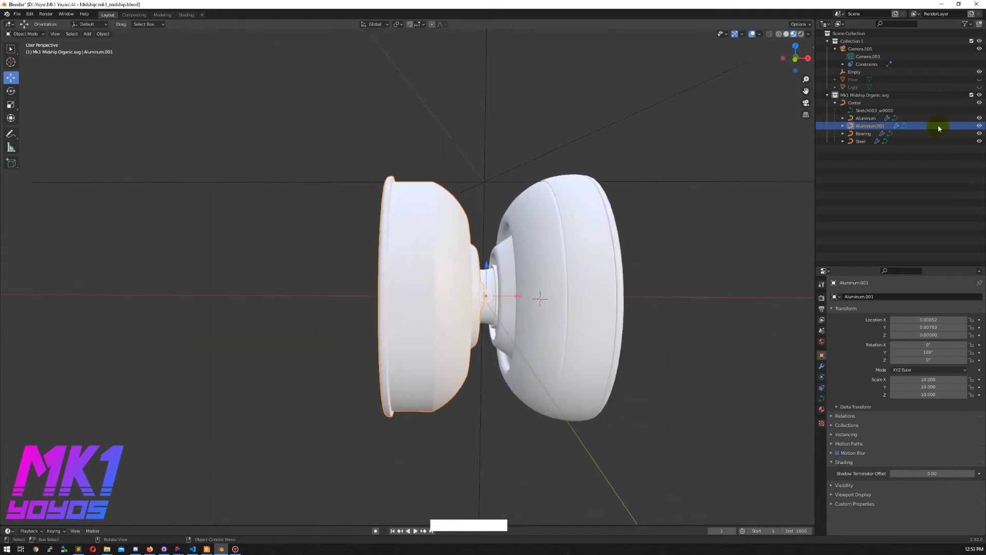
# Duplicate the Steel object into the Mk1 Midship Organic.svg collection.
pyautogui.click(862, 143)
pyautogui.hotkey('ctrl', 'c')
pyautogui.click(864, 95)
pyautogui.hotkey('ctrl', 'v')
pyautogui.click(856, 149)
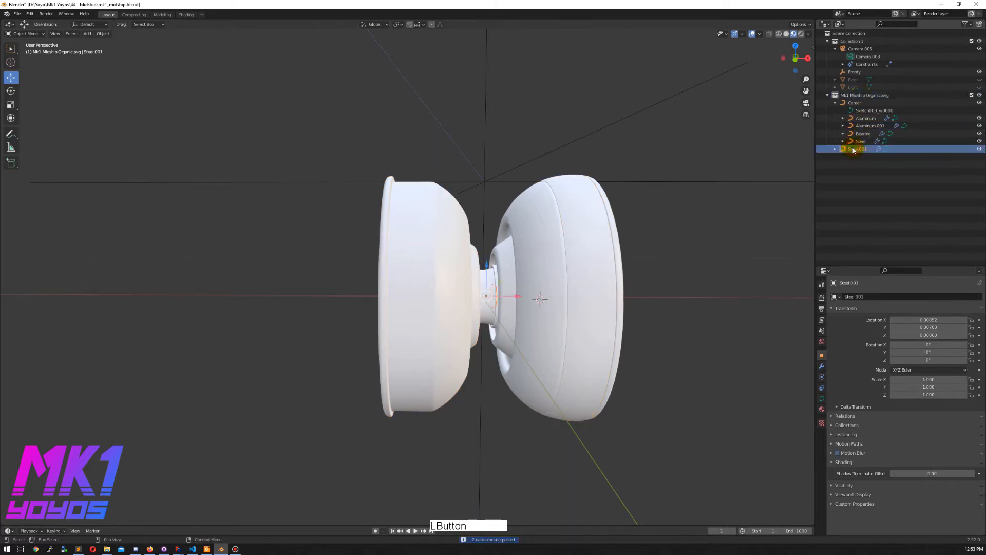
# Set the Steel copy's scale to 10 on all three axes and parent it to the Center object.
pyautogui.click(938, 378)
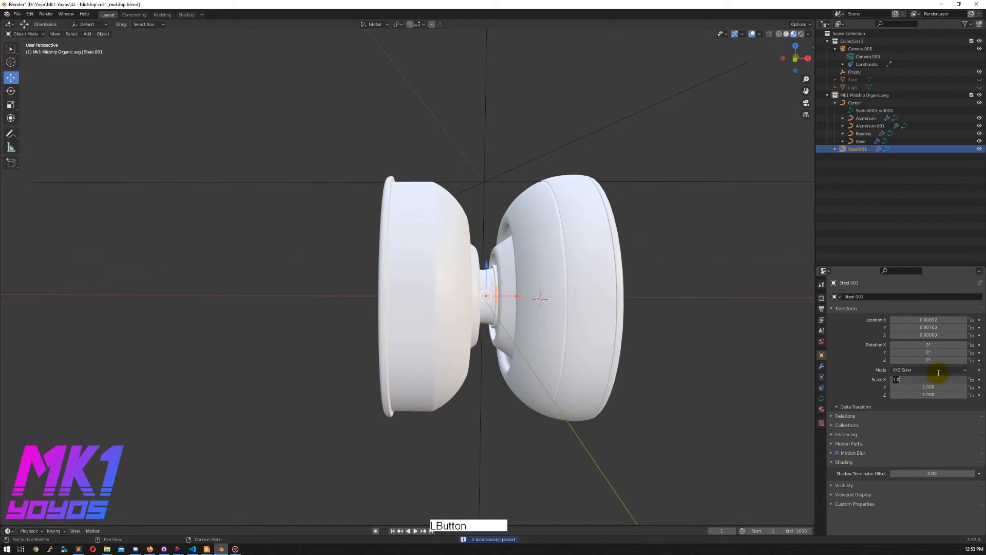
pyautogui.press('Tab')
pyautogui.write('10')
pyautogui.press('Tab')
pyautogui.write('10')
pyautogui.press('Tab')
pyautogui.click(859, 152)
pyautogui.keyDown('shift'); pyautogui.moveTo(858, 150); pyautogui.dragTo(856, 103); pyautogui.keyUp('shift')
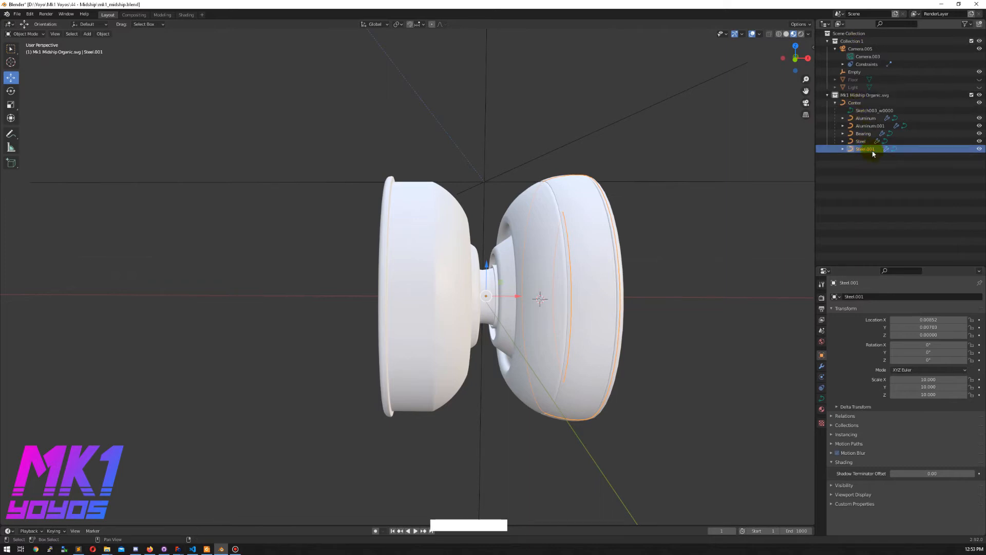
# Set the Steel copy's Y rotation to 180° and save the file.
pyautogui.click(924, 353)
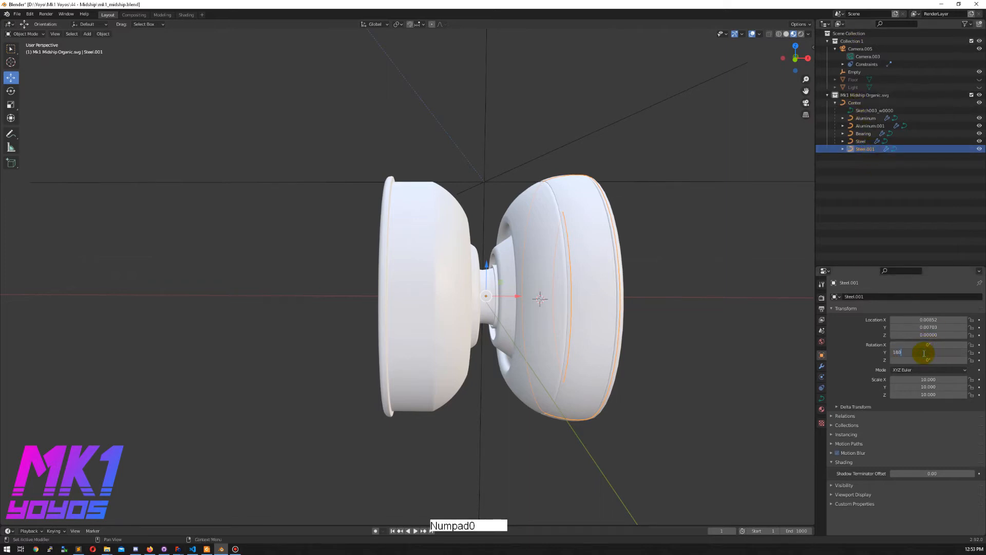
pyautogui.write('180')
pyautogui.press('KP_Enter')
pyautogui.click(653, 195)
pyautogui.moveTo(526, 153)
pyautogui.mouseDown(button='middle')
pyautogui.moveTo(512, 147)
pyautogui.moveTo(498, 159)
pyautogui.moveTo(529, 171)
pyautogui.moveTo(550, 149)
pyautogui.moveTo(594, 138)
pyautogui.moveTo(513, 171)
pyautogui.moveTo(514, 154)
pyautogui.moveTo(534, 147)
pyautogui.moveTo(478, 155)
pyautogui.moveTo(528, 163)
pyautogui.moveTo(521, 156)
pyautogui.mouseUp(button='middle')
pyautogui.hotkey('ctrl', 's')
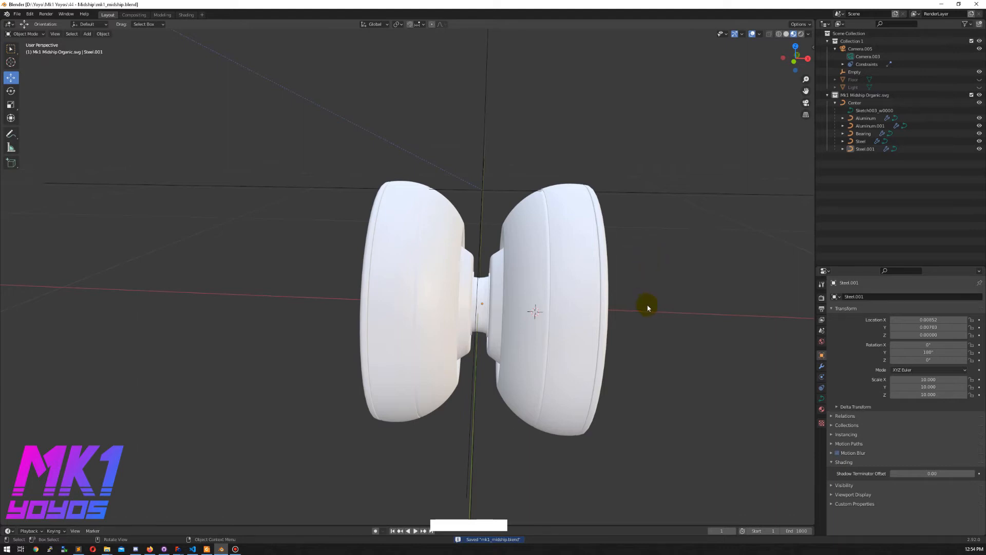
pyautogui.click(581, 308)
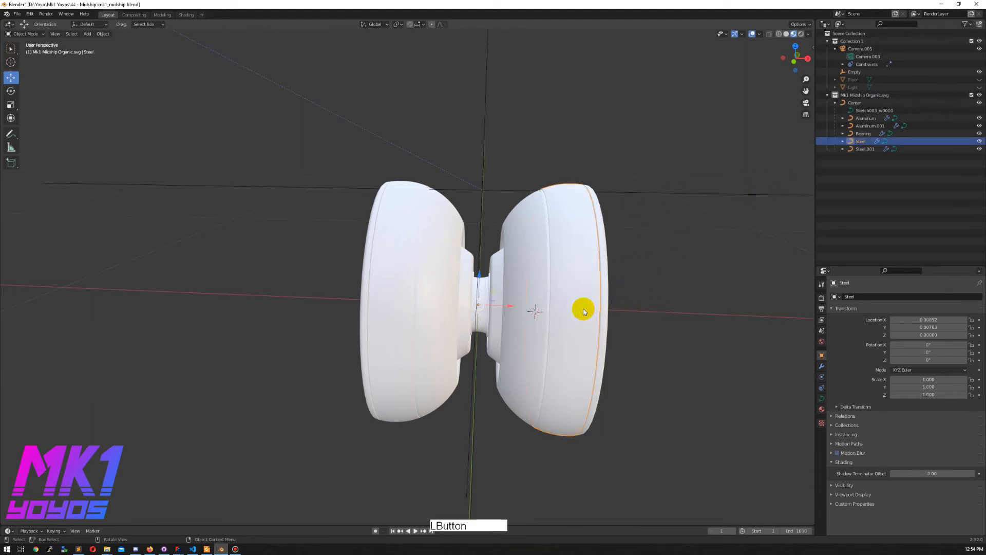
pyautogui.keyDown('shift'); pyautogui.click(868, 150); pyautogui.keyUp('shift')
pyautogui.rightClick(868, 149)
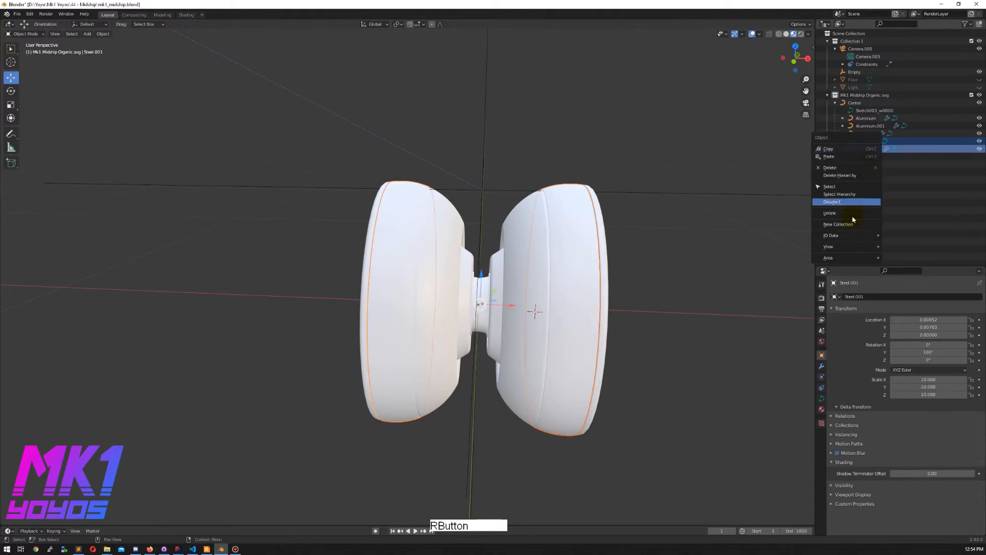
pyautogui.rightClick(869, 148)
# Assign the existing Steel Polished material to the Steel object.
pyautogui.click(860, 142)
pyautogui.click(821, 410)
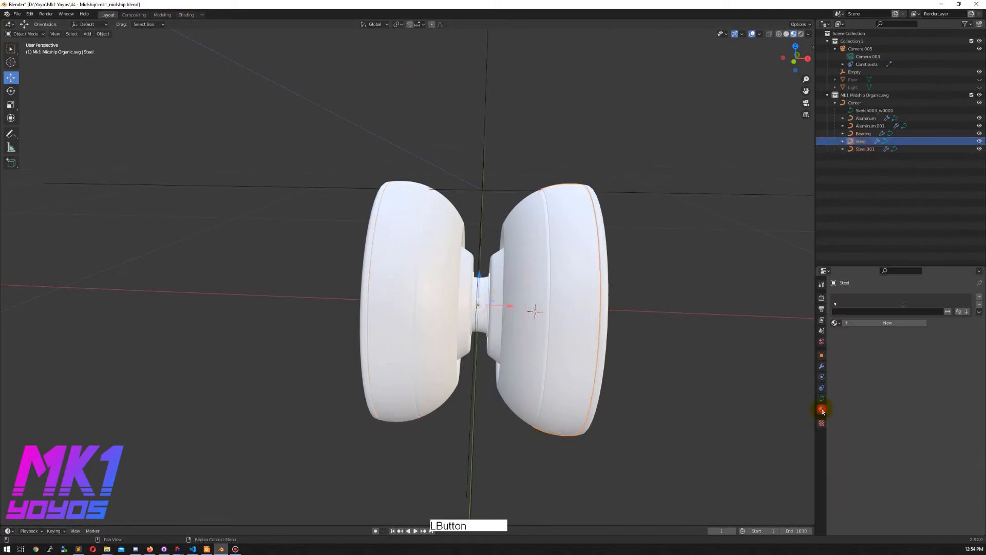
pyautogui.click(835, 322)
pyautogui.scroll(-5, 860, 387)
pyautogui.click(861, 389)
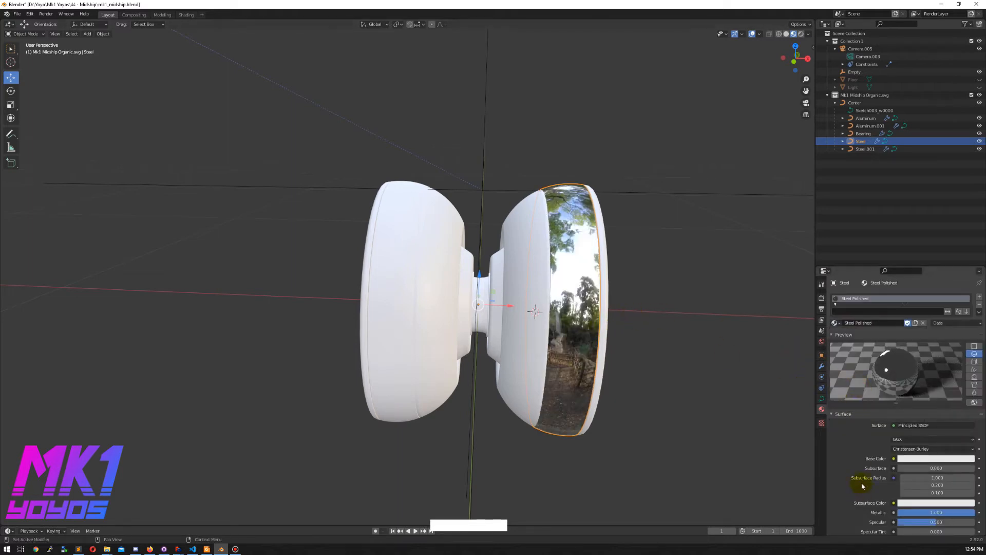
# Enlarge the material settings area and lower the Clearcoat Roughness of Steel Polished to 0.
pyautogui.moveTo(905, 267); pyautogui.dragTo(904, 180)
pyautogui.scroll(-5, 845, 448)
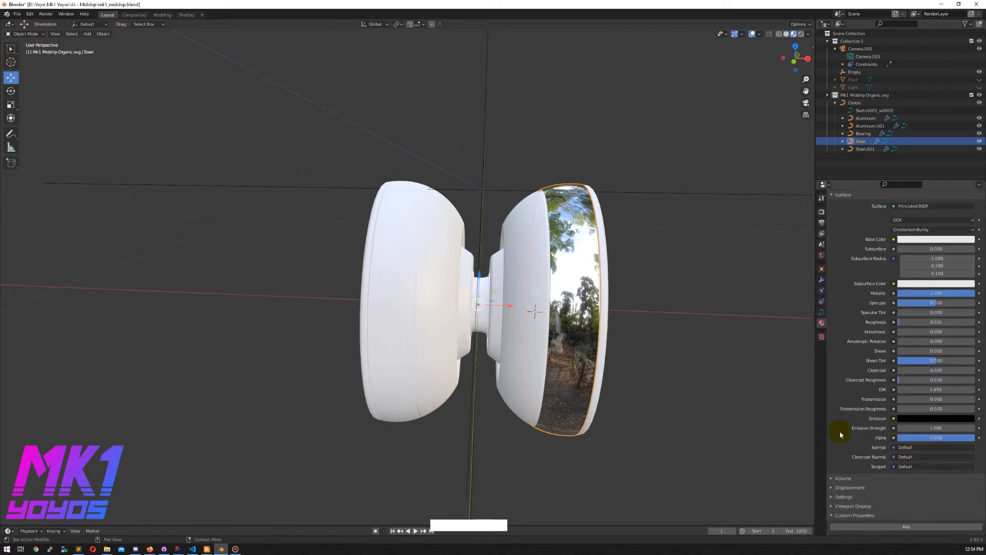
pyautogui.scroll(1, 841, 435)
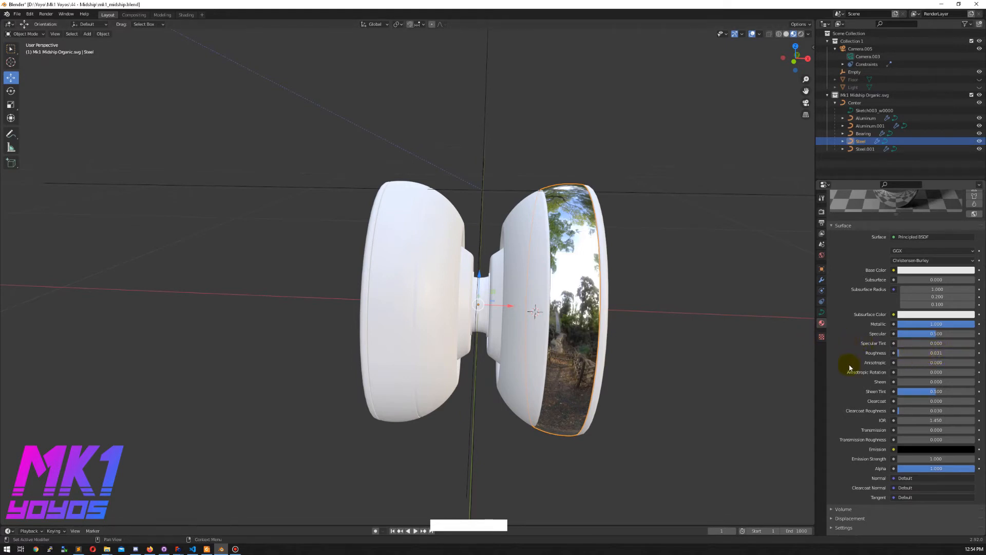
pyautogui.moveTo(934, 409); pyautogui.dragTo(899, 409)
pyautogui.scroll(3, 850, 378)
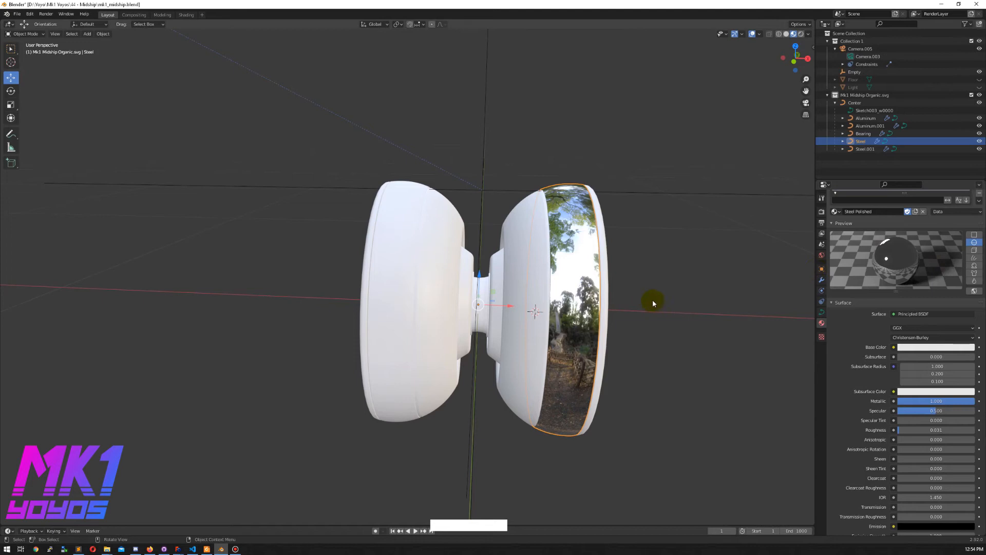
# Link the Steel's object data to the Steel copy so that both halves share the Steel Polished material.
pyautogui.click(683, 259)
pyautogui.click(854, 141)
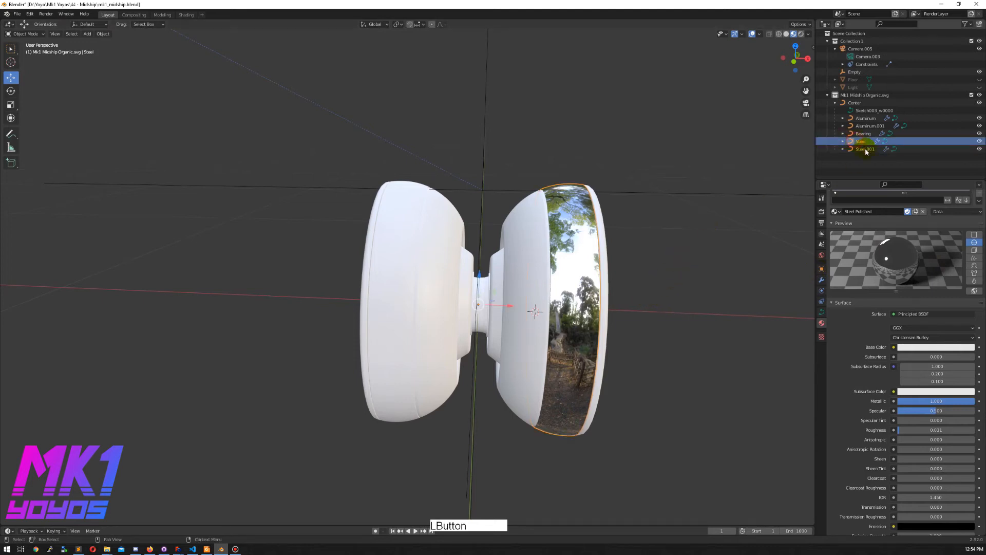
pyautogui.keyDown('shift'); pyautogui.click(866, 150); pyautogui.keyUp('shift')
pyautogui.click(102, 34)
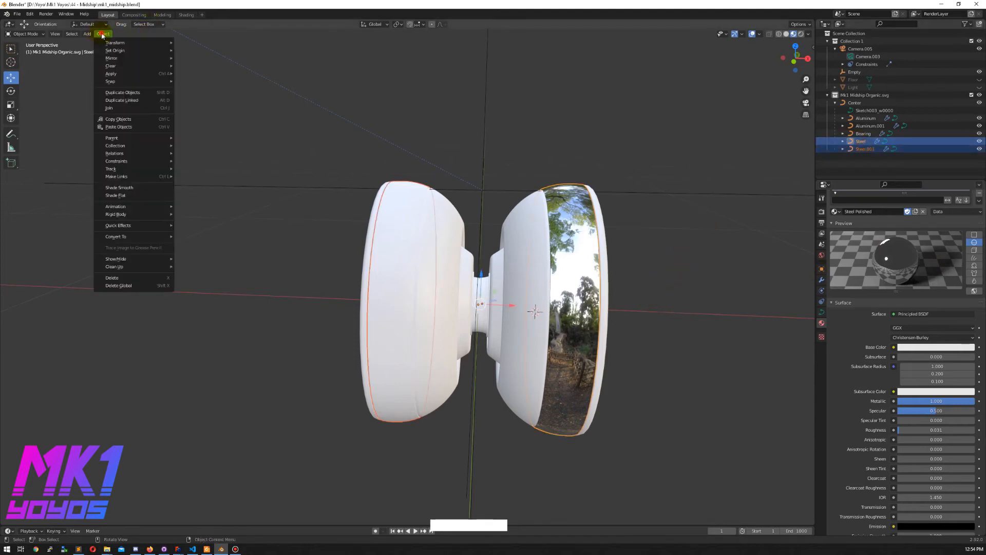
pyautogui.moveTo(125, 176)
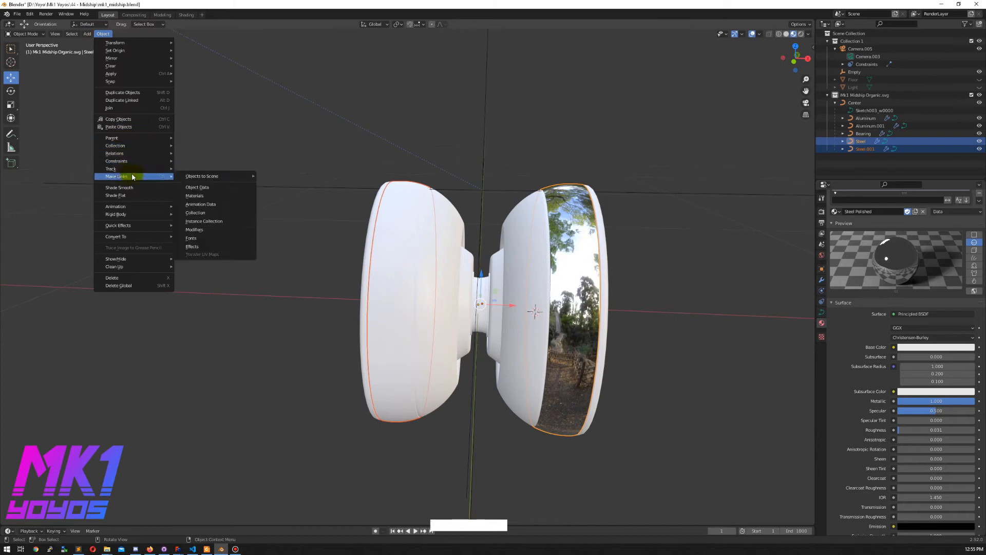
pyautogui.click(198, 191)
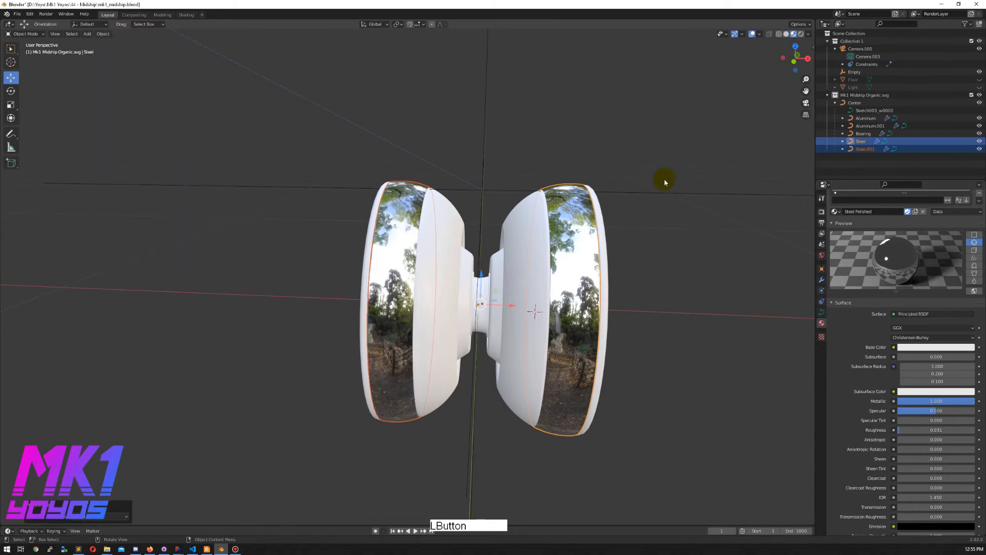
# Link the Aluminum's object data to the Aluminum copy.
pyautogui.click(865, 118)
pyautogui.keyDown('shift'); pyautogui.click(869, 126); pyautogui.keyUp('shift')
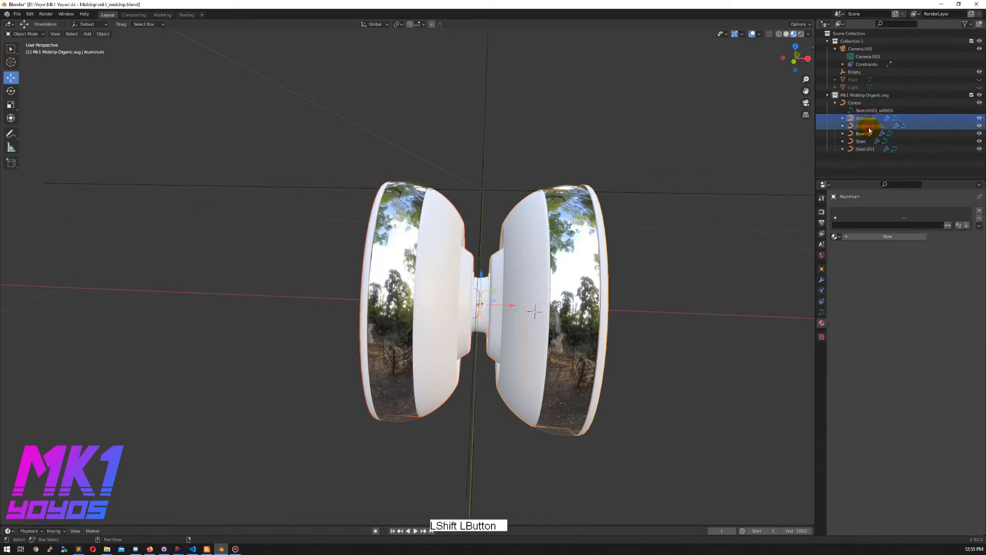
pyautogui.click(103, 35)
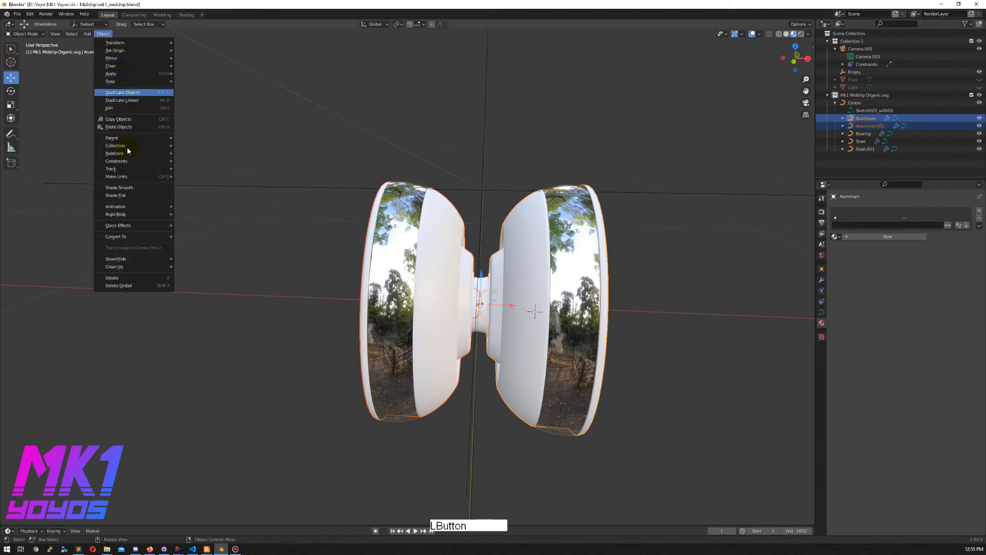
pyautogui.moveTo(126, 179)
pyautogui.click(222, 189)
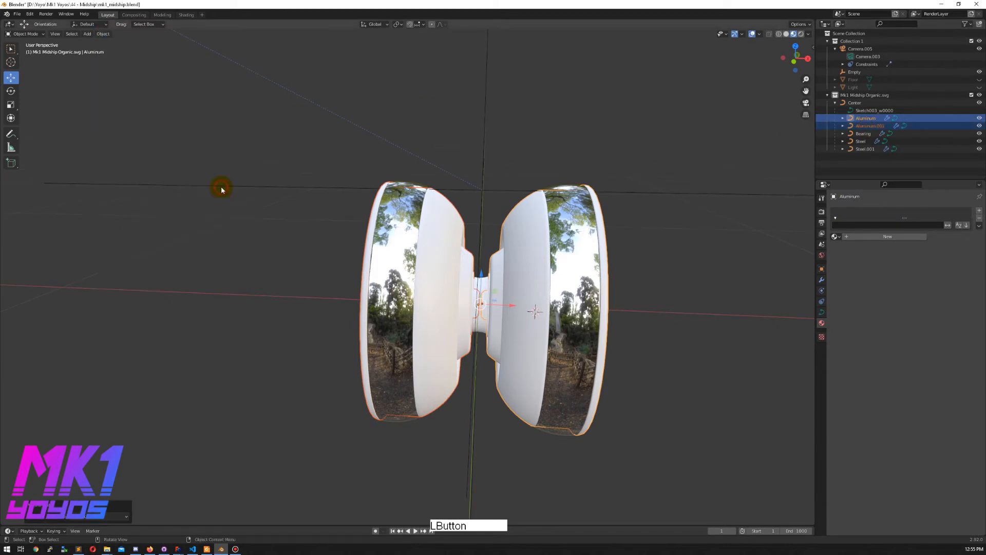
# Assign the existing Al Clear material to the Aluminum object.
pyautogui.click(866, 118)
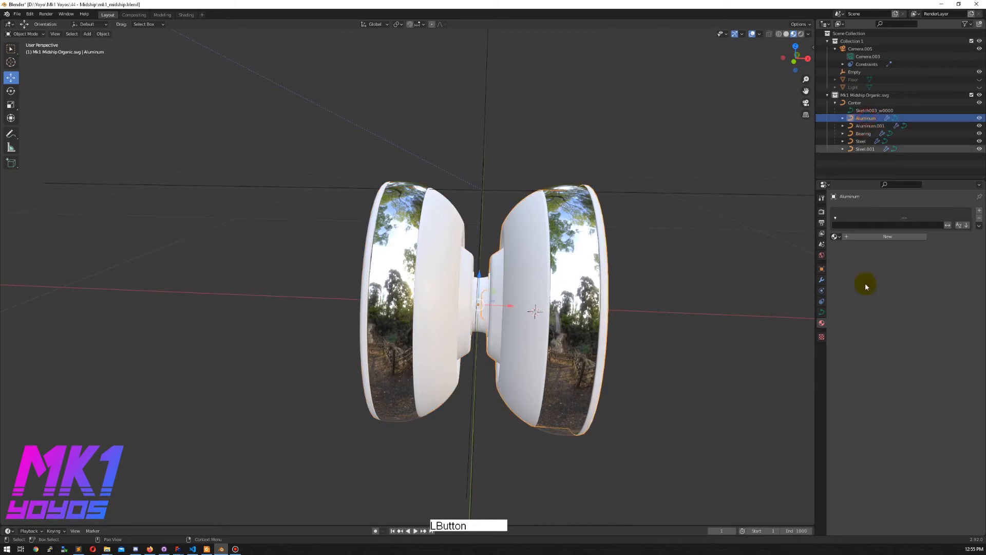
pyautogui.click(835, 236)
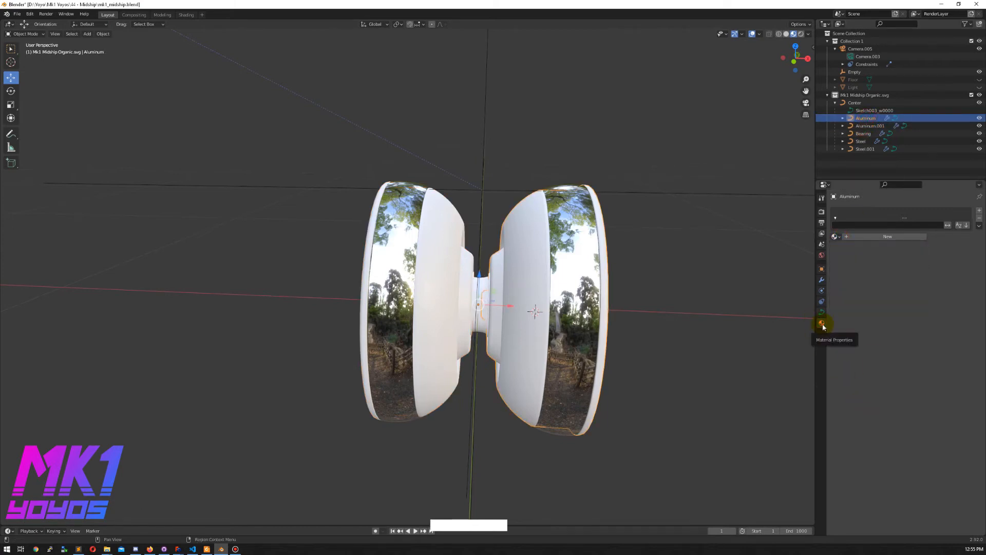
pyautogui.click(836, 237)
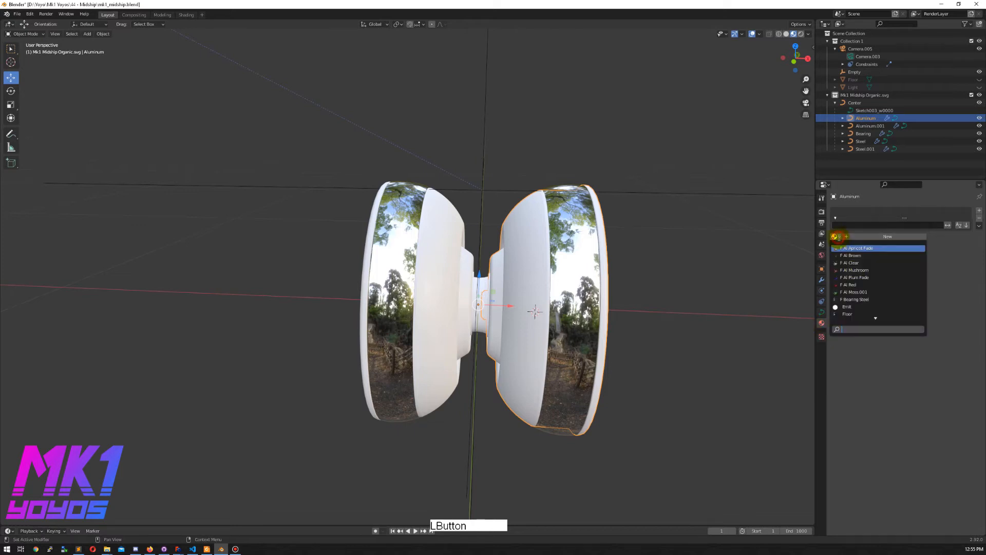
pyautogui.click(843, 263)
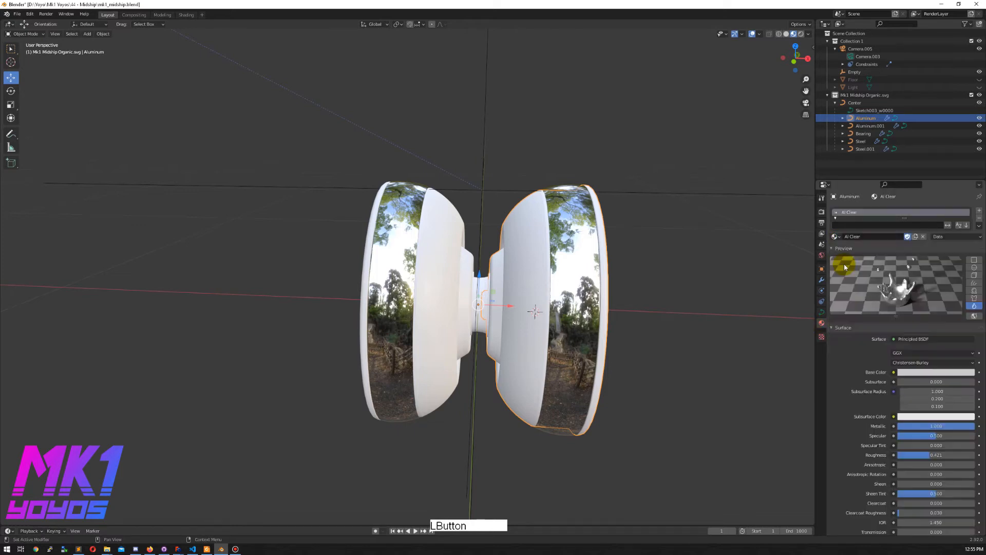
# Assign the existing Bearing Steel material to the Bearing object between the two yoyo halves.
pyautogui.click(660, 270)
pyautogui.moveTo(651, 269)
pyautogui.mouseDown(button='middle')
pyautogui.moveTo(632, 247)
pyautogui.moveTo(676, 251)
pyautogui.moveTo(702, 269)
pyautogui.moveTo(719, 260)
pyautogui.moveTo(724, 278)
pyautogui.moveTo(673, 286)
pyautogui.moveTo(623, 271)
pyautogui.moveTo(665, 275)
pyautogui.moveTo(656, 276)
pyautogui.mouseUp(button='middle')
pyautogui.click(483, 305)
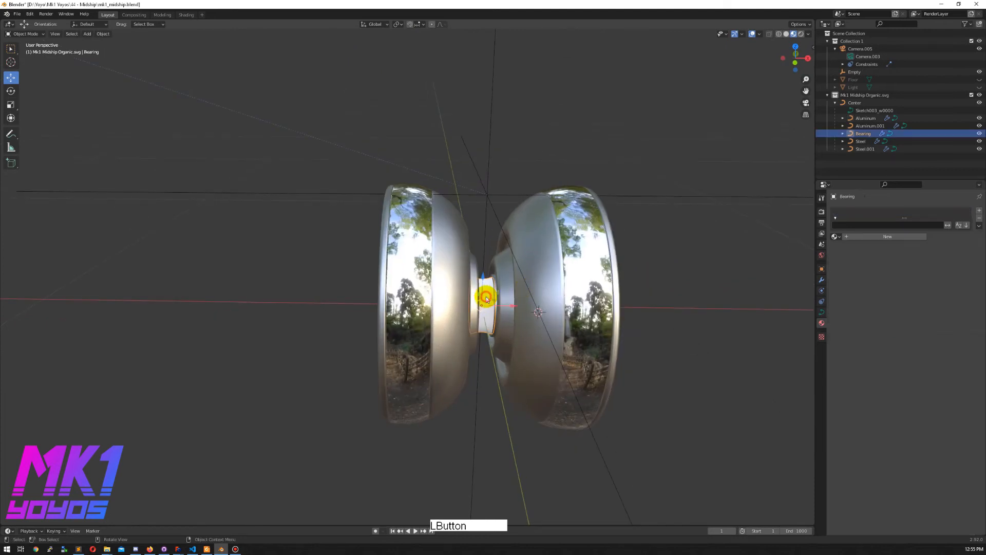
pyautogui.click(839, 235)
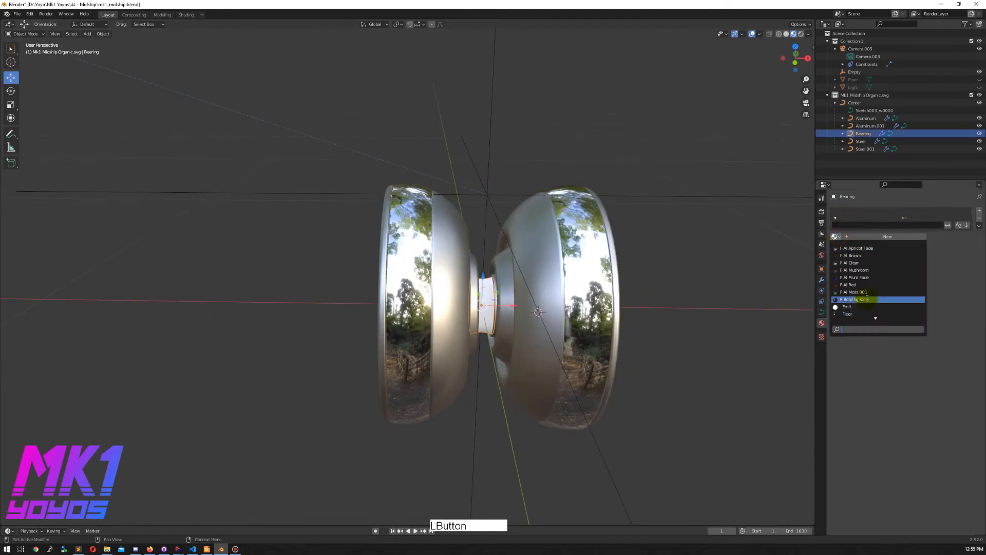
pyautogui.click(867, 300)
pyautogui.click(700, 321)
pyautogui.moveTo(700, 321); pyautogui.dragTo(689, 236, button='middle')
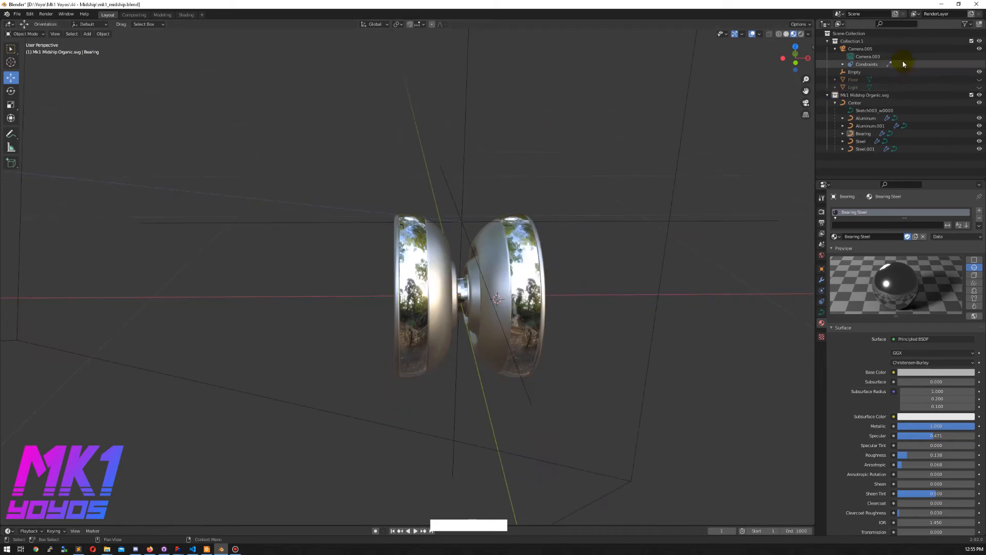
# Hide the Empty and make the Floor visible in the viewport.
pyautogui.click(979, 72)
pyautogui.click(979, 80)
pyautogui.moveTo(602, 267); pyautogui.dragTo(735, 170, button='middle')
# Raise the Center object by setting its Z location to 0.2651 so the yoyo rests on the floor.
pyautogui.click(848, 103)
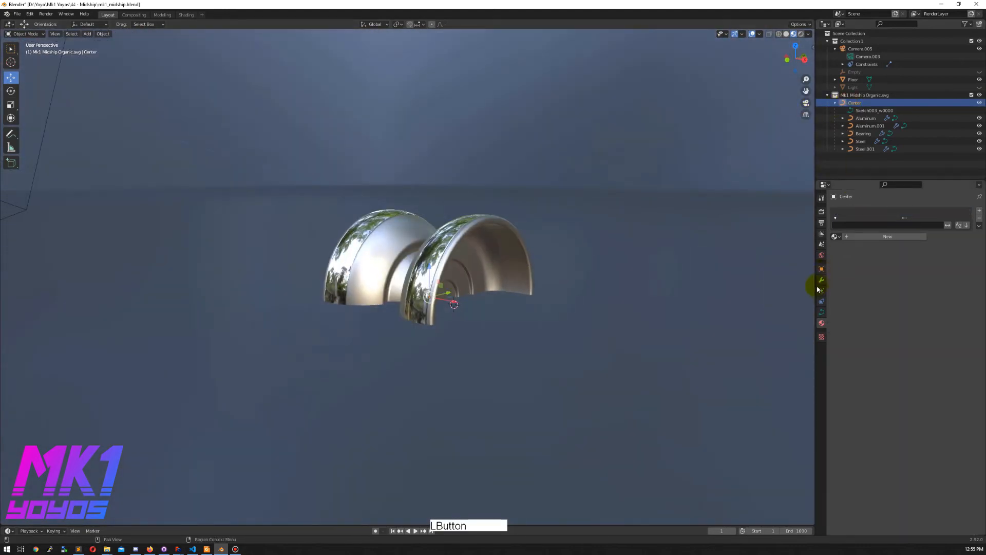
pyautogui.click(821, 269)
pyautogui.moveTo(924, 248); pyautogui.dragTo(956, 249)
pyautogui.click(940, 249)
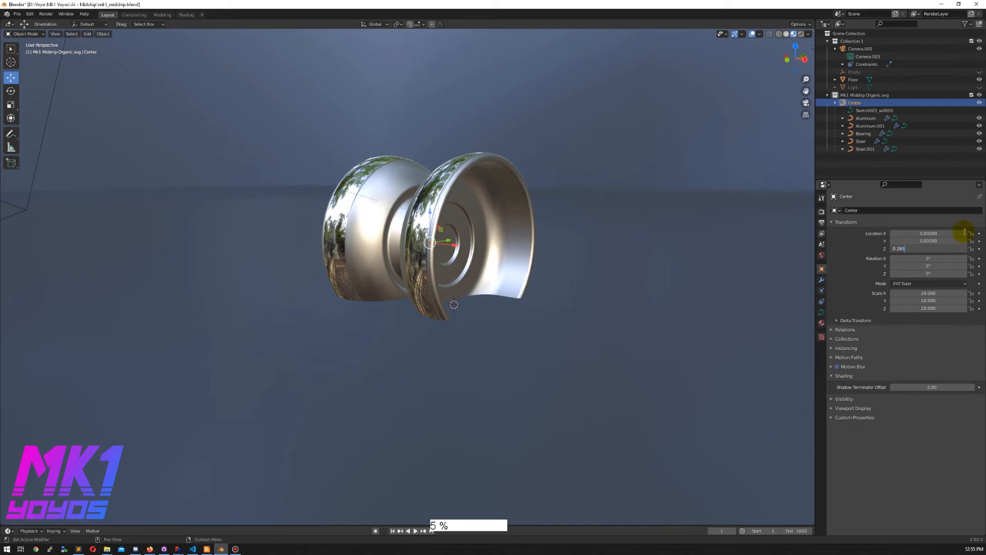
pyautogui.write('0.2651')
pyautogui.press('Return')
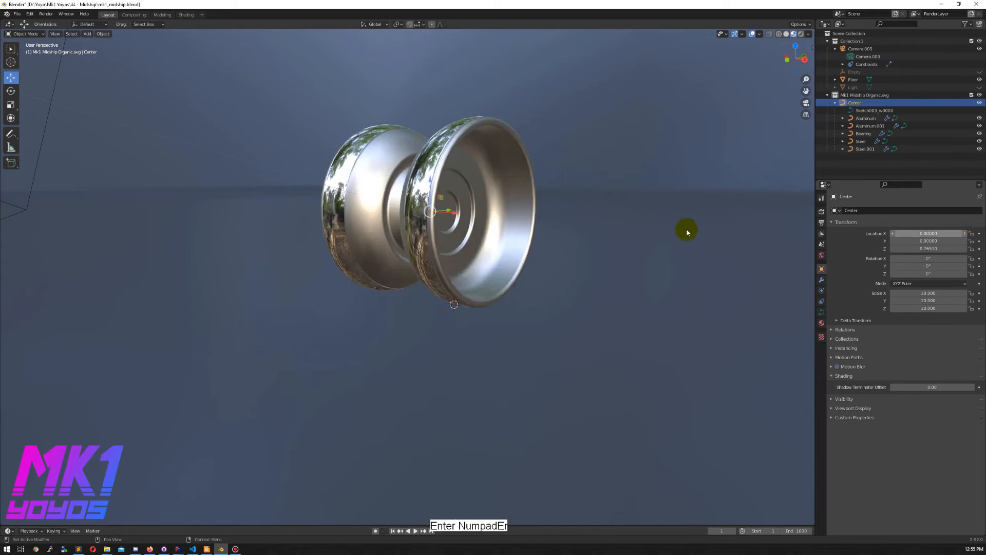
# Examine how the raised yoyo sits on the floor from several angles and through the scene camera.
pyautogui.moveTo(573, 301); pyautogui.dragTo(540, 291, button='middle')
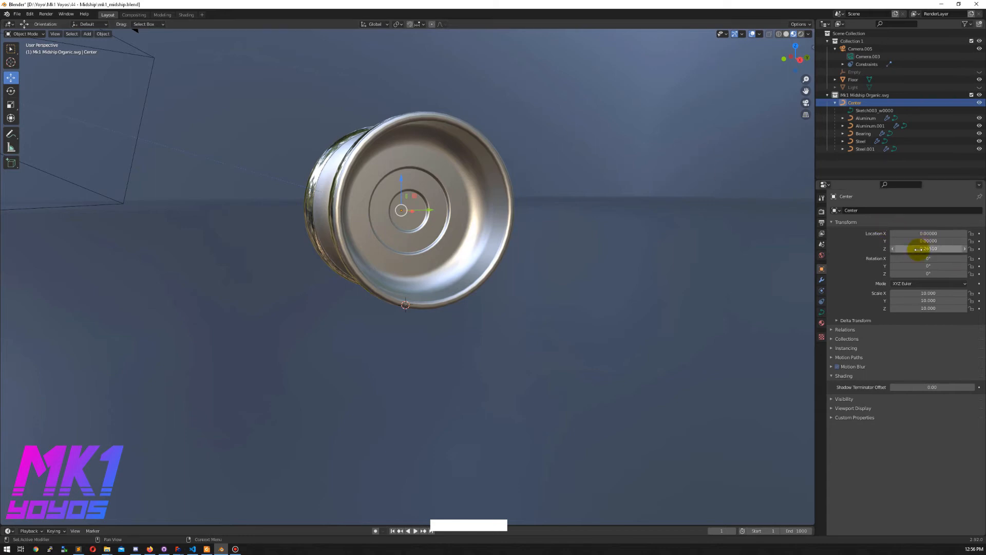
pyautogui.moveTo(634, 185); pyautogui.dragTo(565, 218, button='middle')
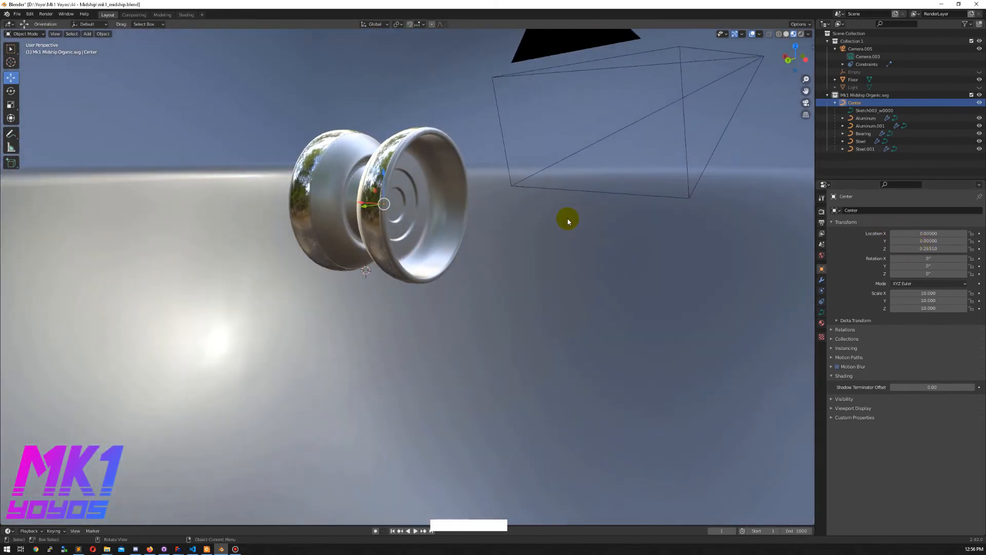
pyautogui.click(573, 226)
pyautogui.press('KP_0')
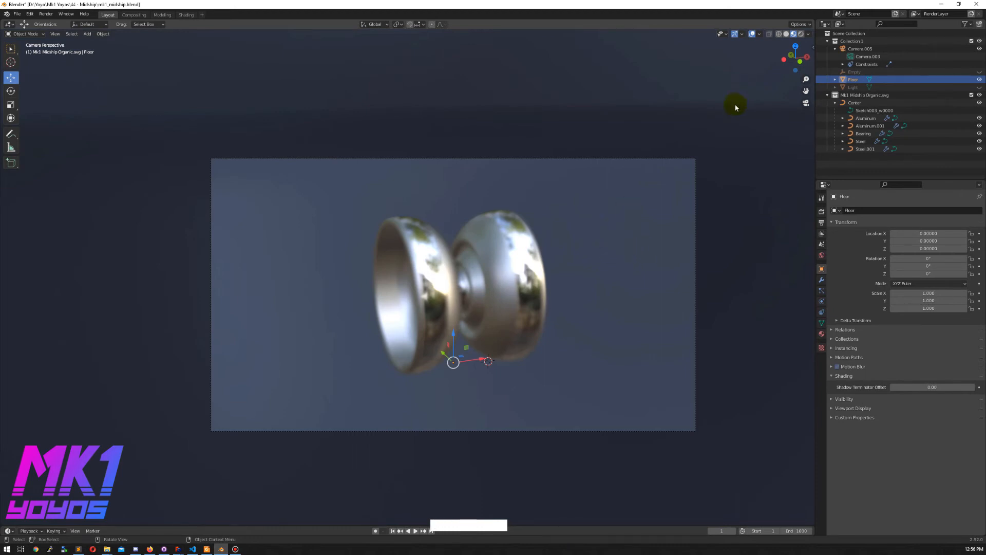
pyautogui.click(863, 73)
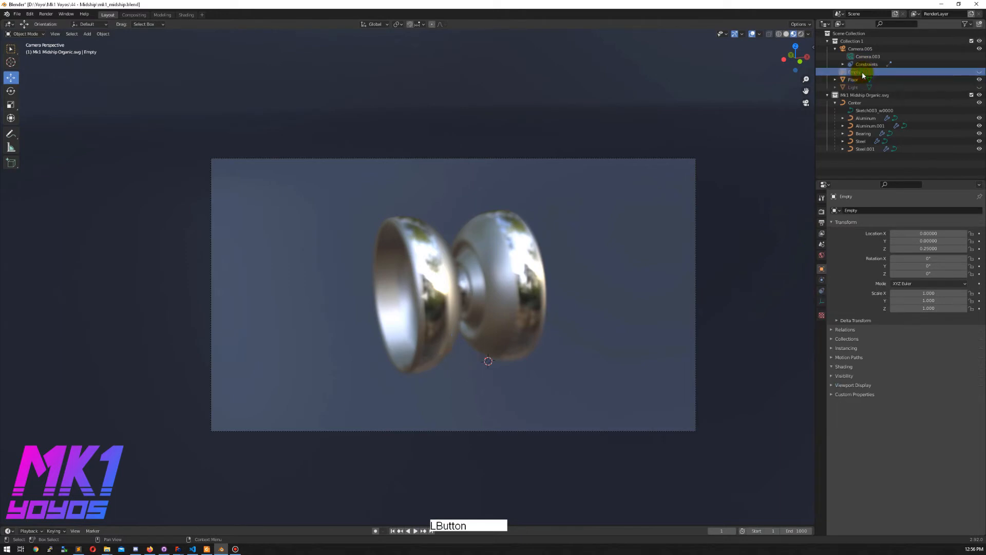
pyautogui.press('g')
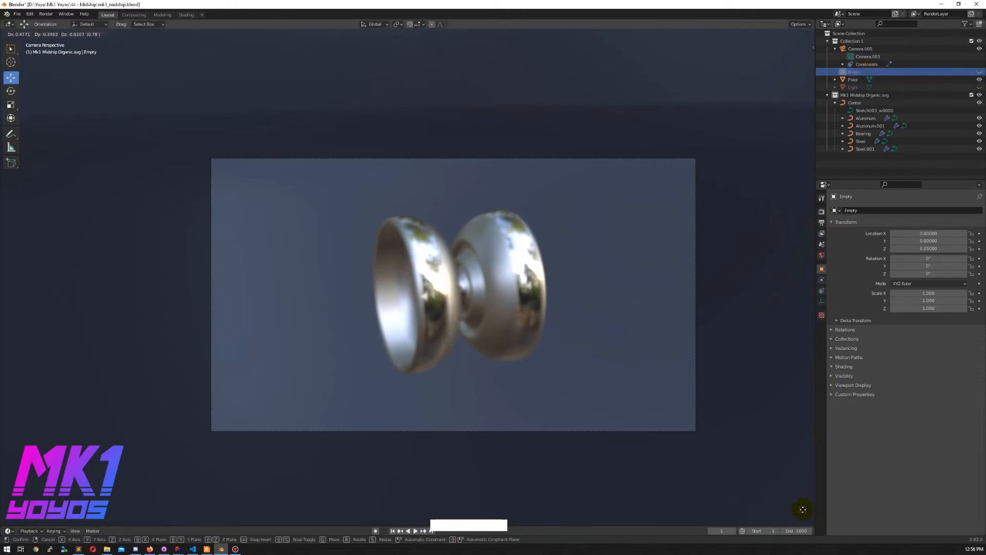
pyautogui.press('Escape')
# Set the Bearing as the focus object for the camera's depth of field.
pyautogui.click(863, 48)
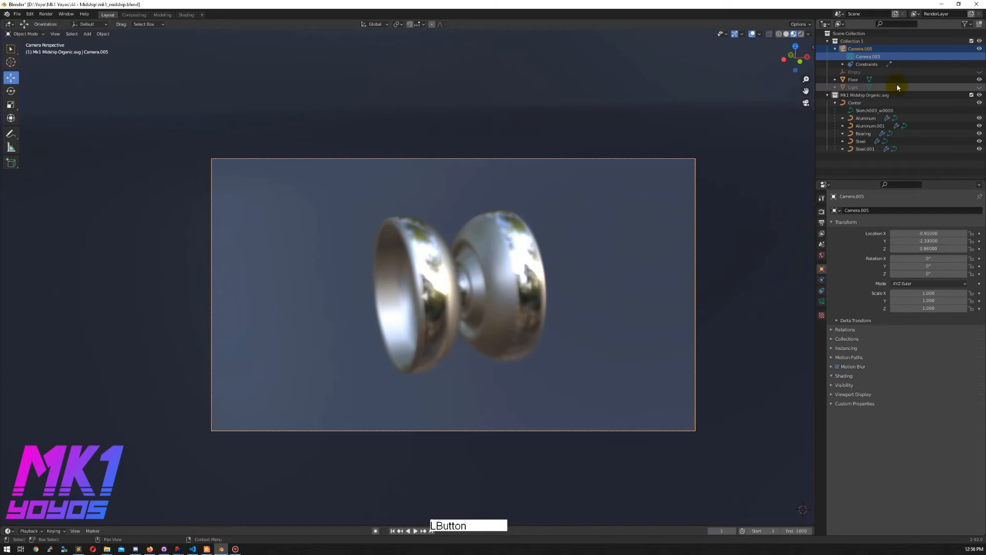
pyautogui.click(822, 302)
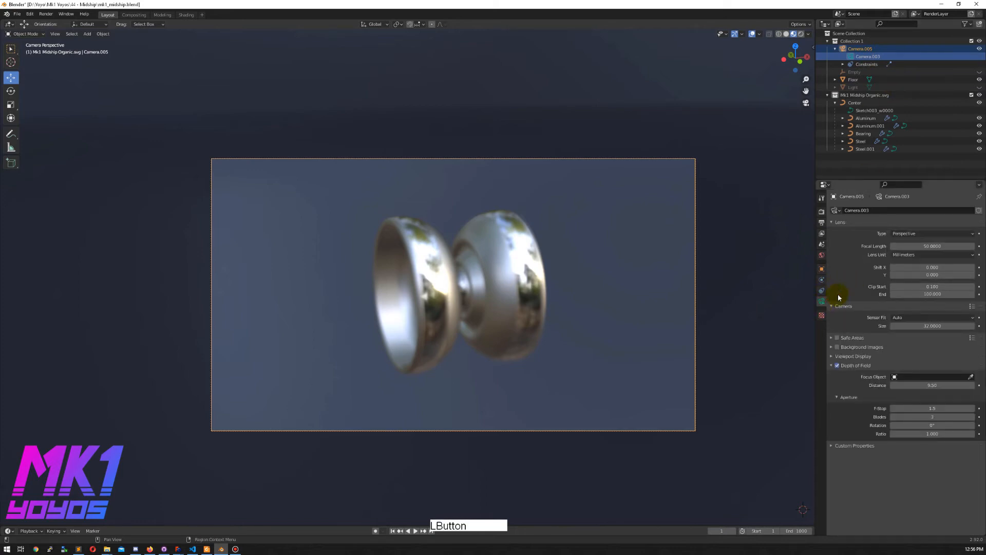
pyautogui.click(971, 377)
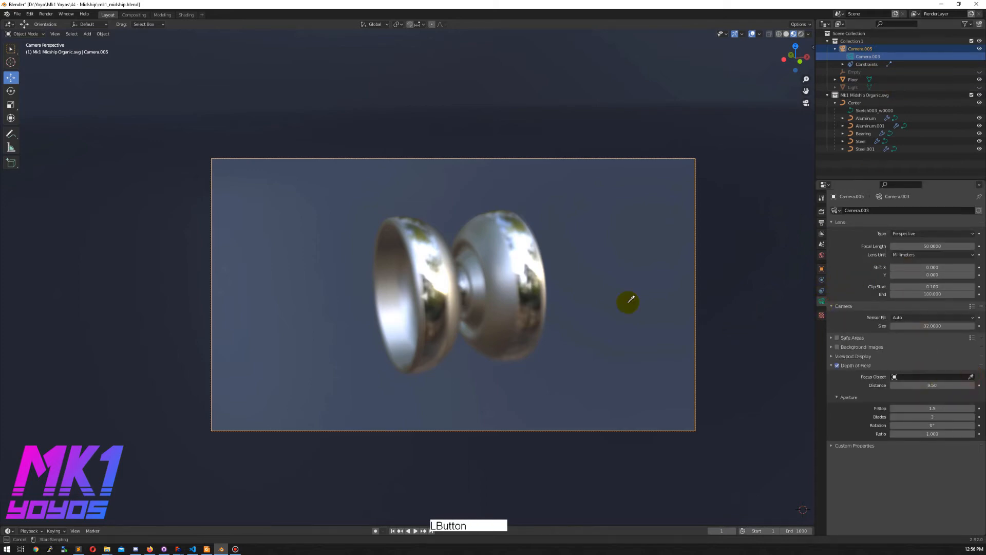
pyautogui.click(466, 283)
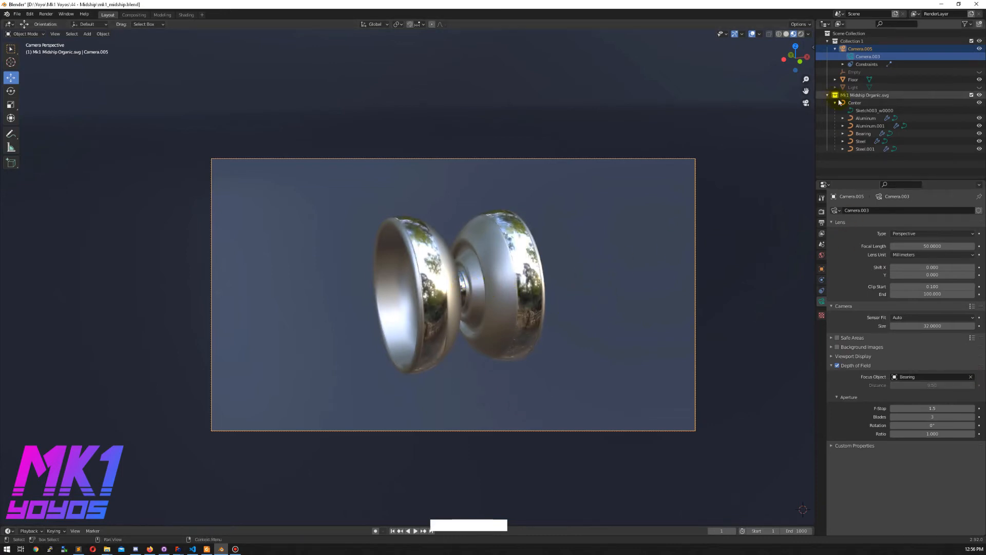
# Move the camera in the negative X direction to frame the yoyo from a more sideways angle, and save the file.
pyautogui.click(854, 48)
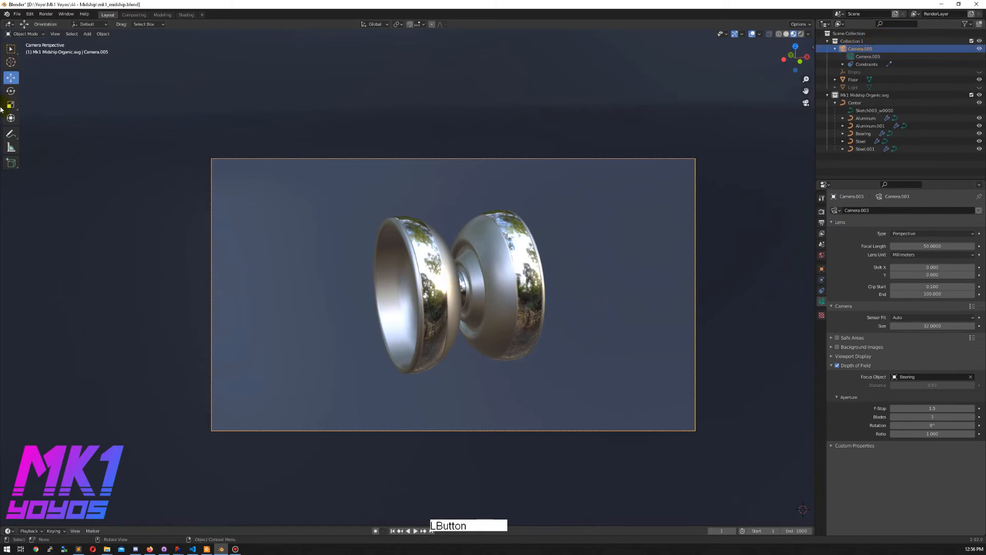
pyautogui.click(821, 269)
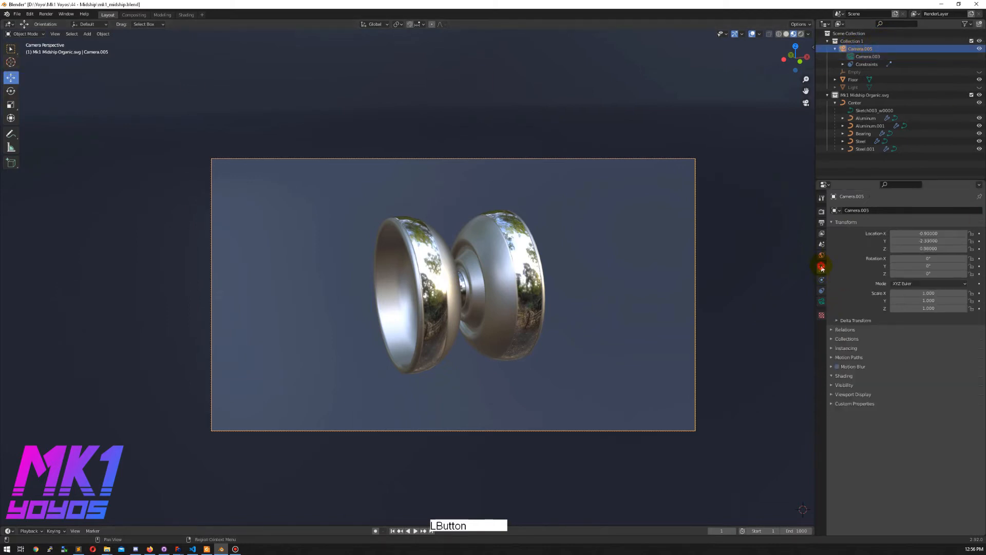
pyautogui.moveTo(929, 233); pyautogui.dragTo(840, 233)
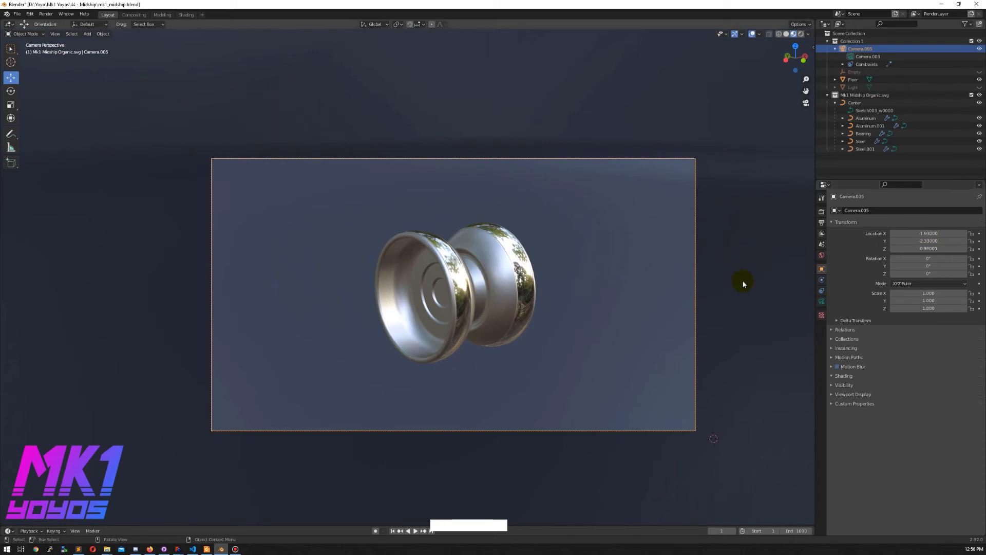
pyautogui.click(771, 277)
pyautogui.hotkey('ctrl', 's')
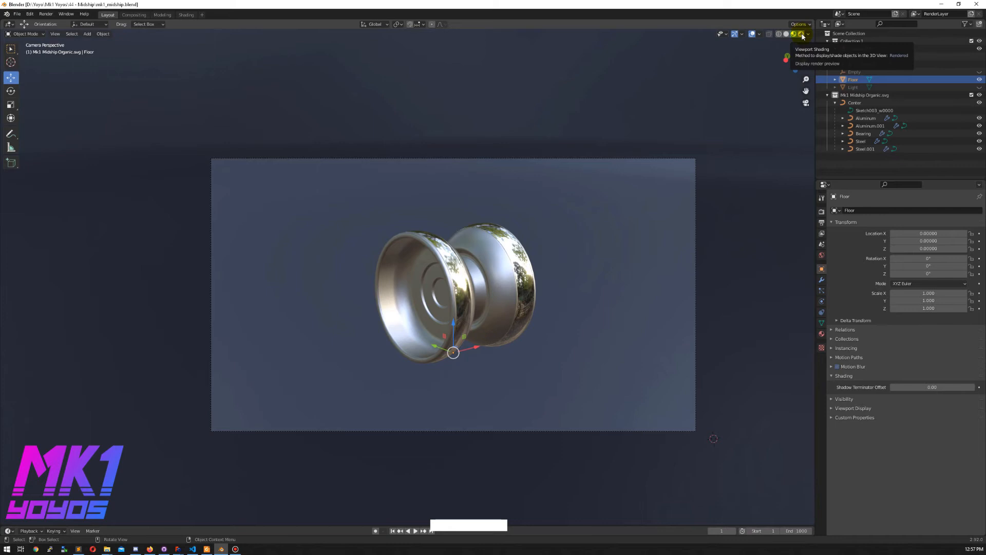
# Make the Light visible and preview the camera view in Rendered shading before returning to Material Preview.
pyautogui.click(881, 72)
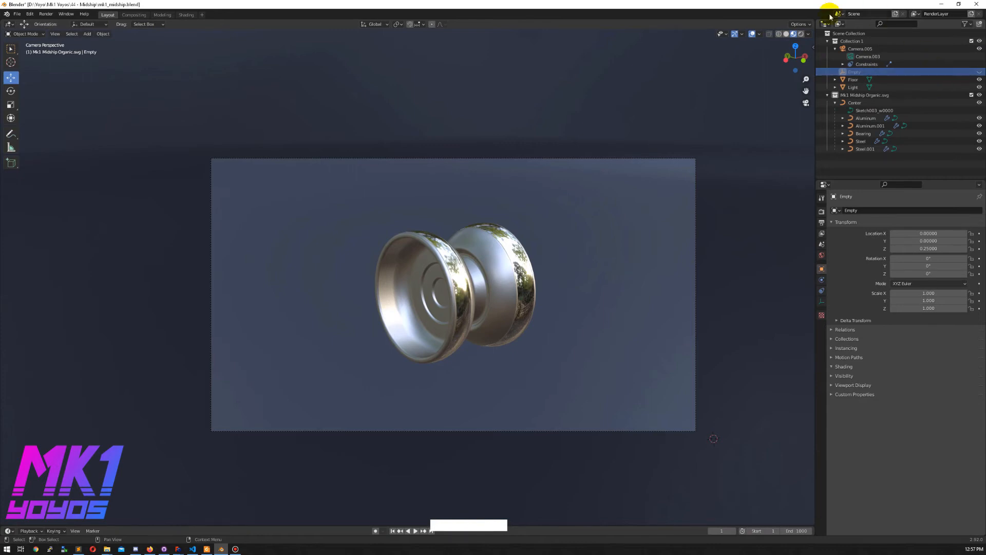
pyautogui.click(801, 34)
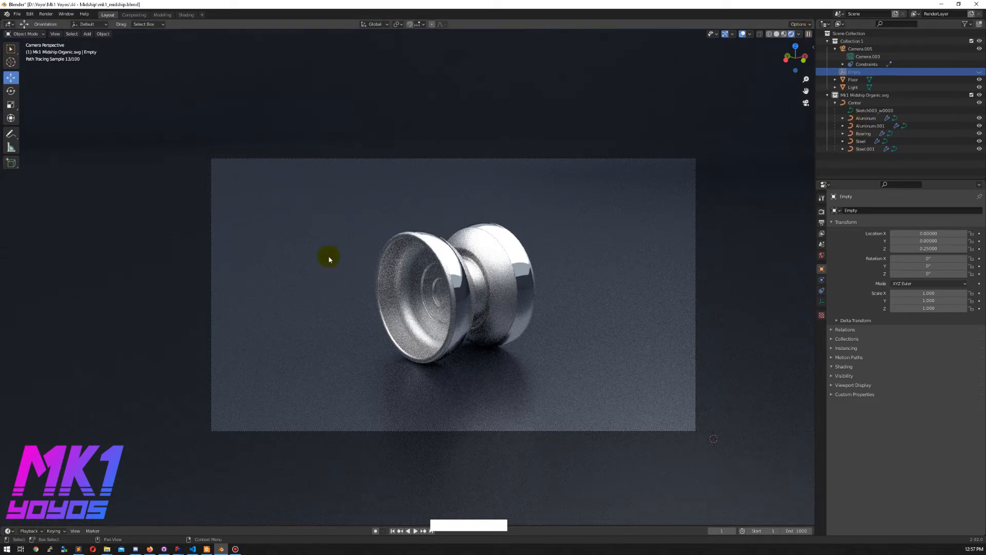
pyautogui.click(784, 34)
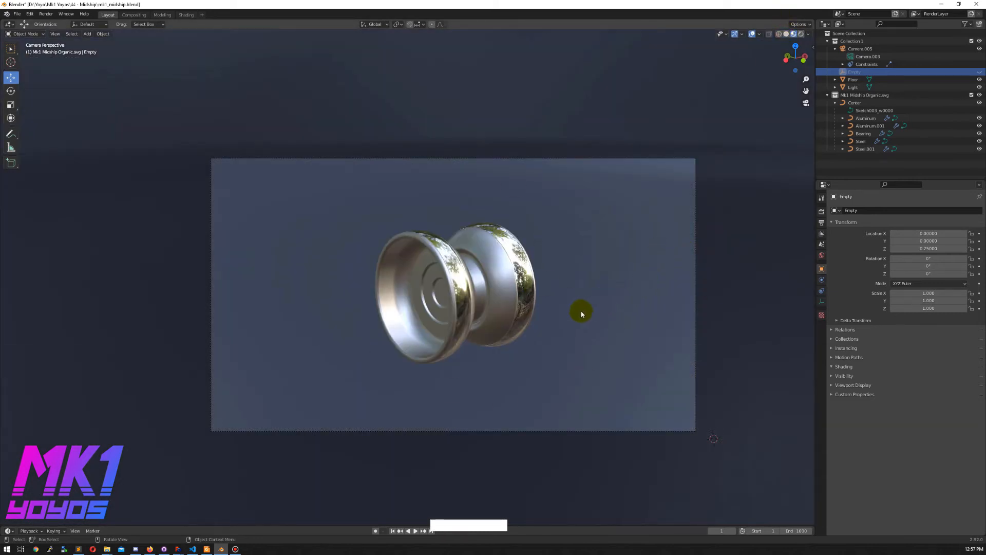
# Try the existing Al Red material on the Aluminum object.
pyautogui.click(493, 280)
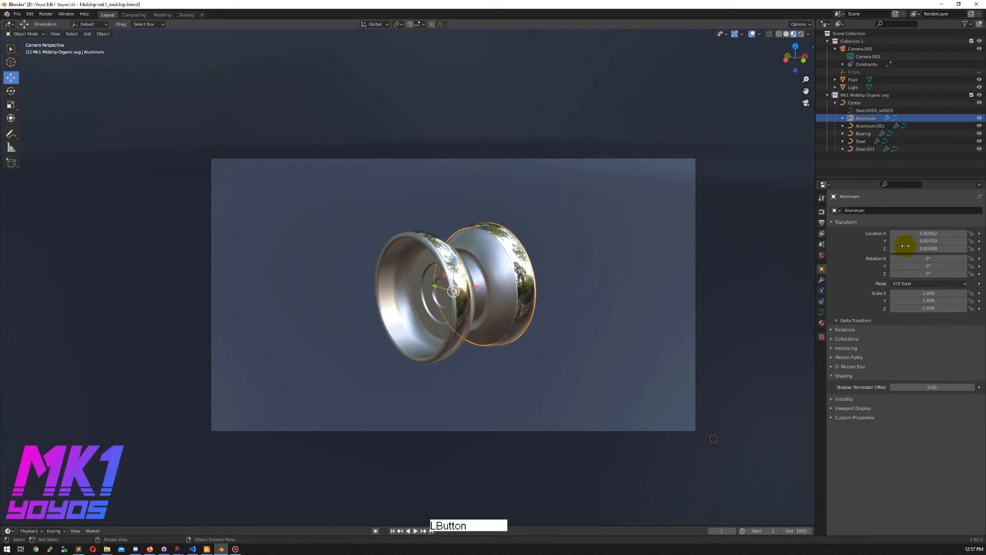
pyautogui.click(822, 322)
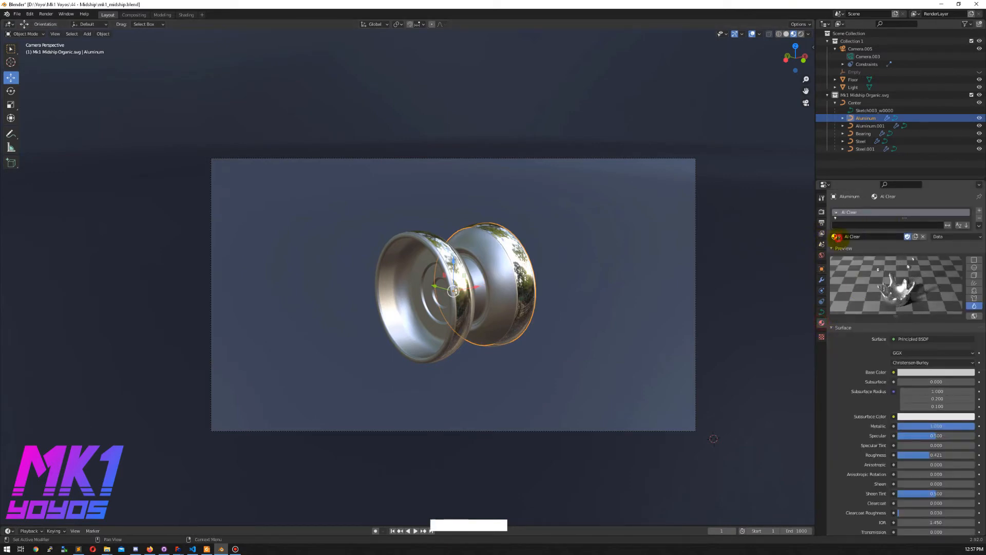
pyautogui.click(835, 236)
pyautogui.click(877, 285)
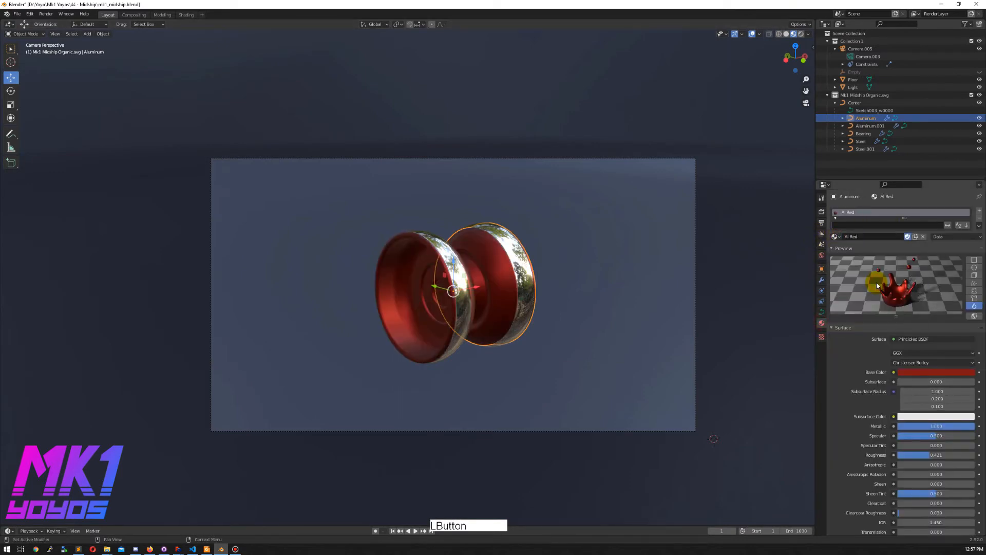
# Assign the existing Al Apricot Fade material to the Aluminum object.
pyautogui.click(835, 237)
pyautogui.click(868, 248)
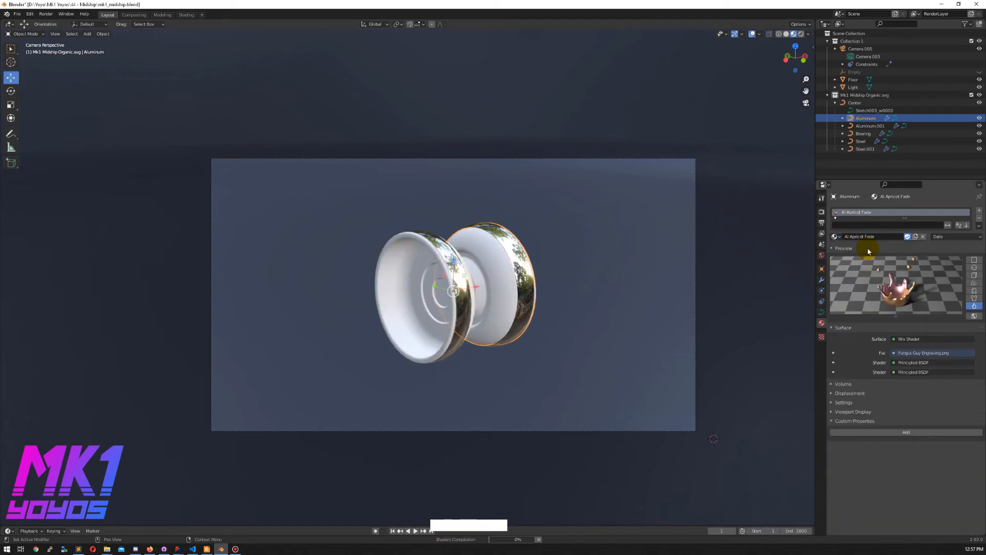
pyautogui.click(596, 352)
pyautogui.click(493, 293)
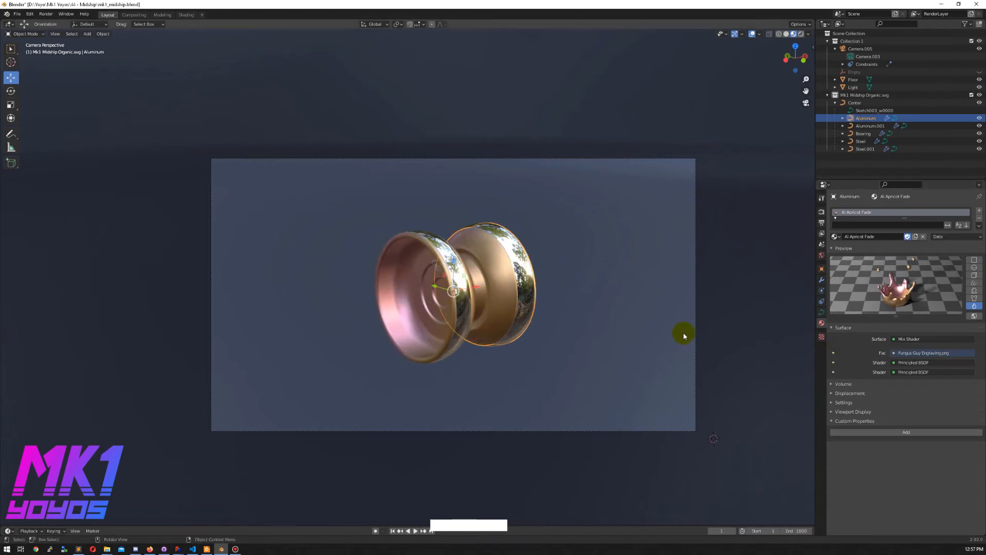
pyautogui.click(738, 322)
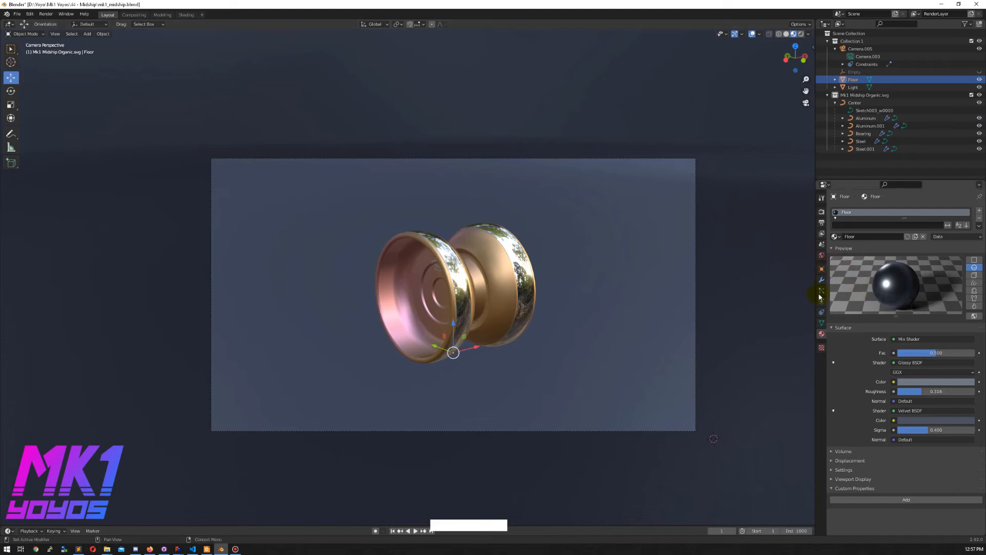
# In the Al Apricot Fade shader nodes, disconnect the engraving image from the Mix Shader's Fac and set Fac to 1.000.
pyautogui.click(376, 293)
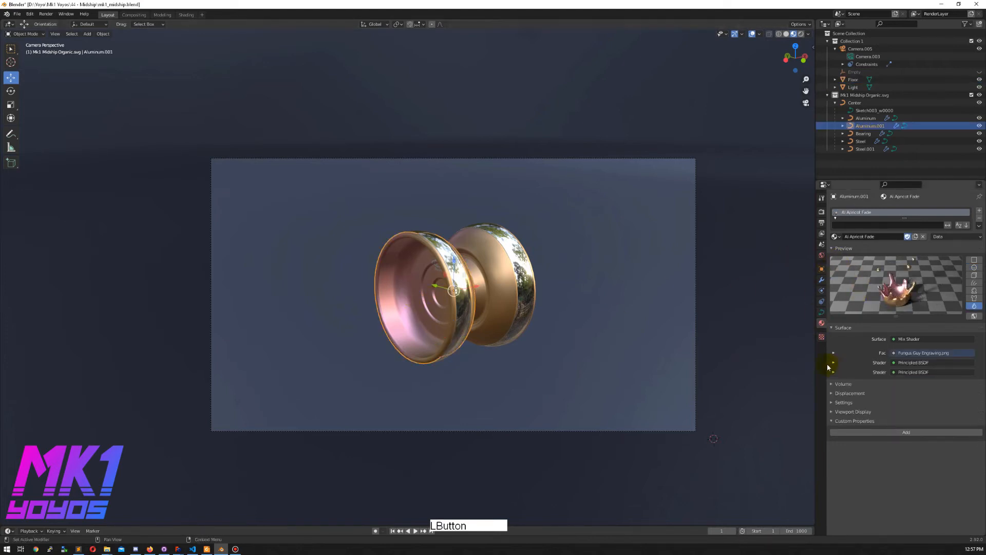
pyautogui.click(187, 14)
pyautogui.moveTo(391, 353); pyautogui.dragTo(520, 429, button='middle')
pyautogui.scroll(-3, 529, 296)
pyautogui.moveTo(520, 384); pyautogui.dragTo(532, 410, button='middle')
pyautogui.moveTo(651, 406); pyautogui.dragTo(611, 368)
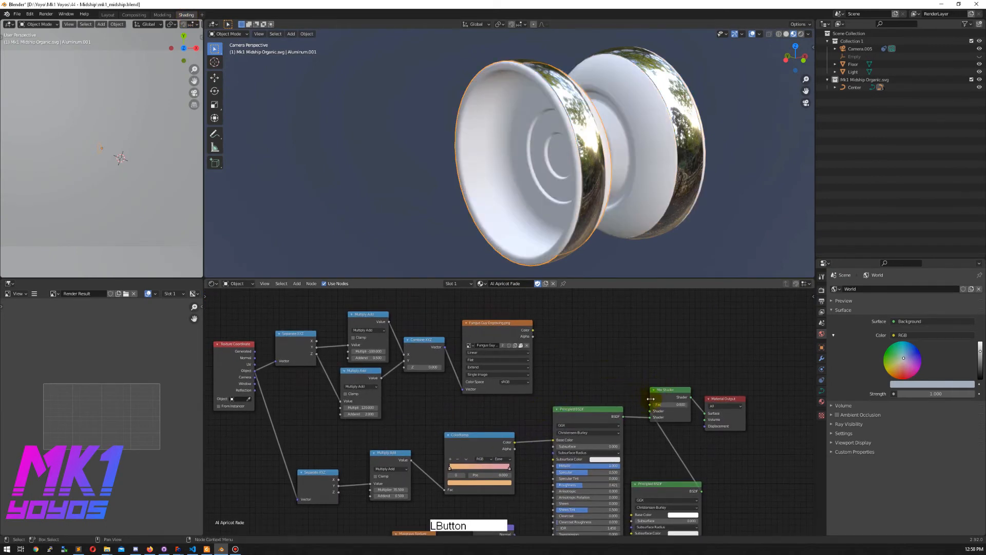
pyautogui.click(676, 405)
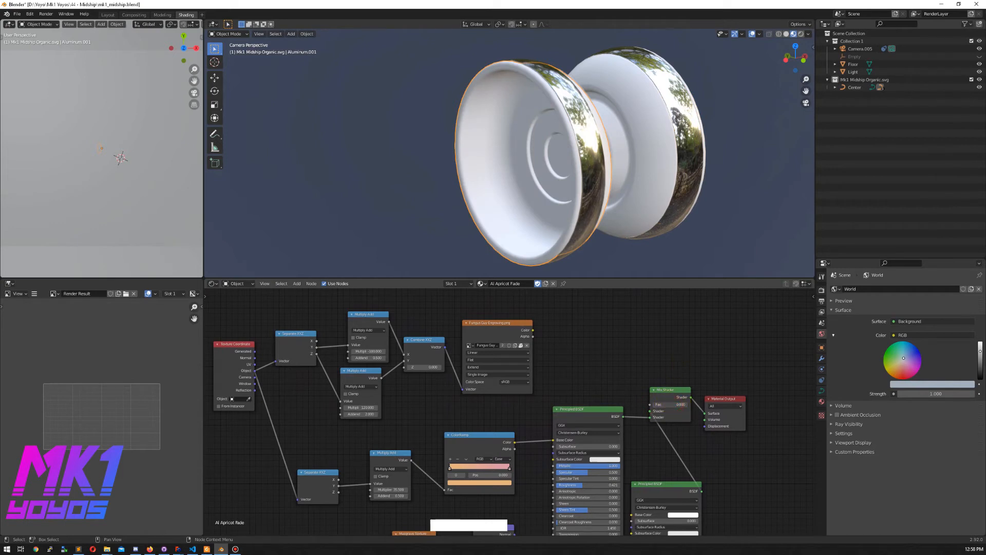
pyautogui.moveTo(676, 405); pyautogui.dragTo(710, 404)
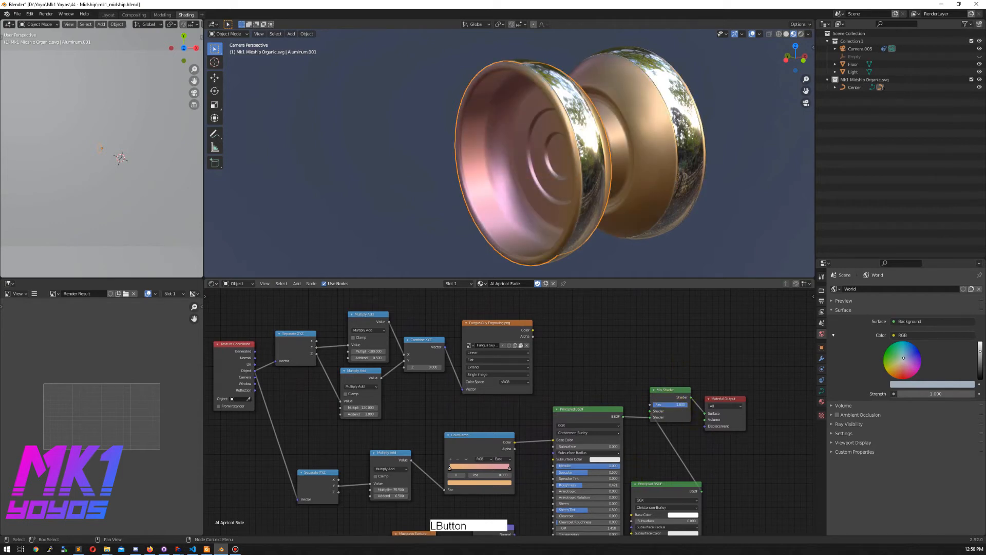
# Delete the engraving image texture node and its Separate XYZ, Multiply Add and Combine XYZ mapping nodes from Al Apricot Fade.
pyautogui.click(620, 347)
pyautogui.scroll(-1, 570, 353)
pyautogui.moveTo(581, 344); pyautogui.dragTo(651, 340, button='middle')
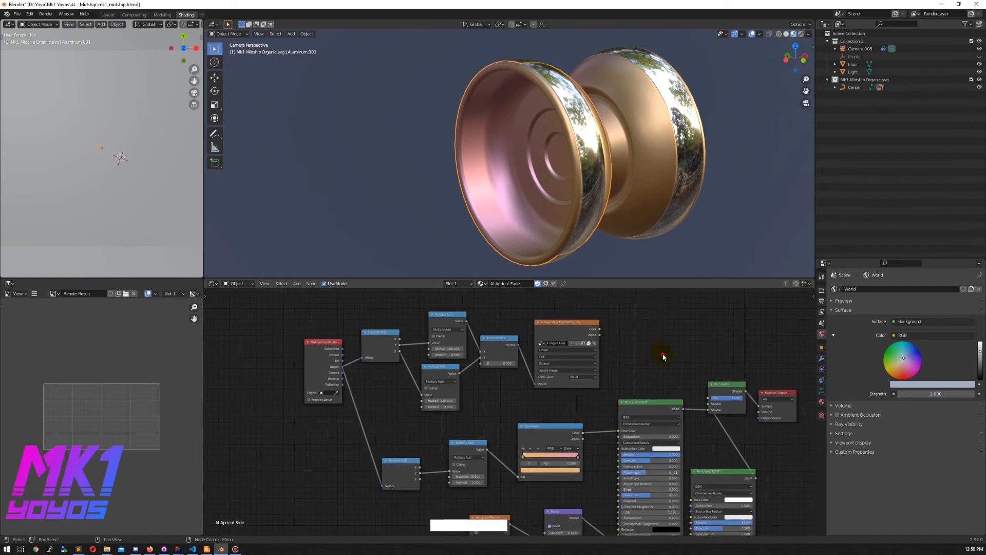
pyautogui.moveTo(655, 380); pyautogui.dragTo(387, 311)
pyautogui.press('Delete')
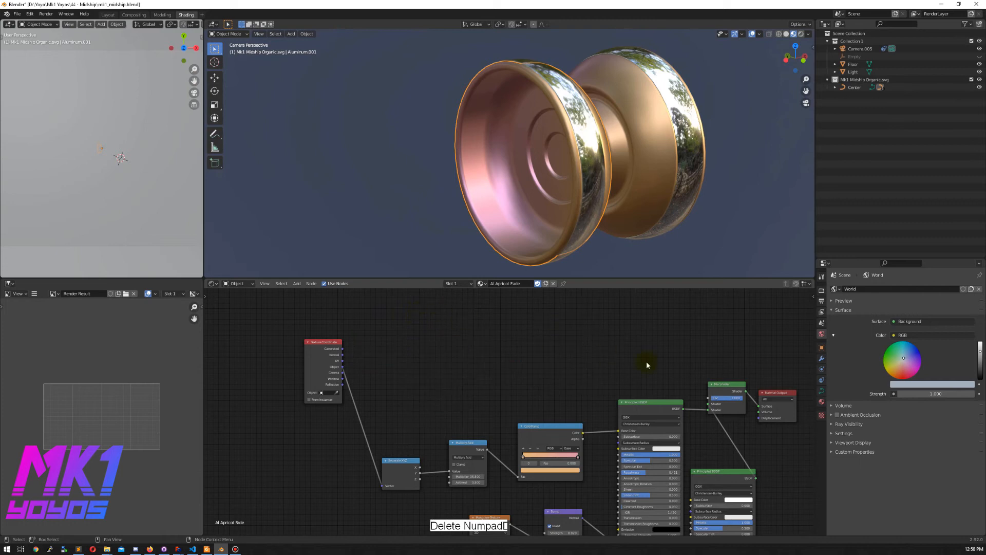
pyautogui.moveTo(646, 362); pyautogui.dragTo(564, 320, button='middle')
pyautogui.click(647, 307)
pyautogui.moveTo(687, 400); pyautogui.dragTo(684, 427, button='middle')
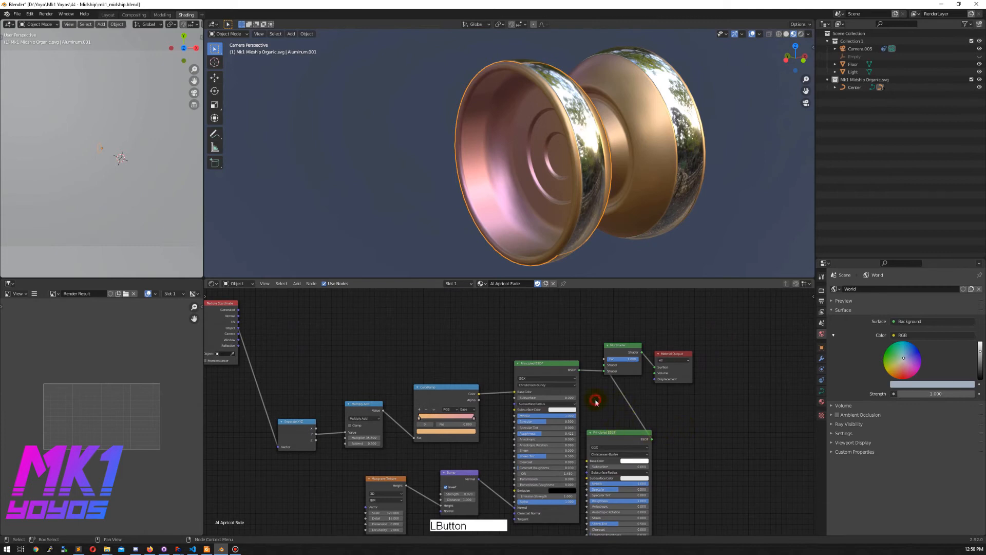
# Save the Blender project with the edited Al Apricot Fade material.
pyautogui.moveTo(564, 337); pyautogui.dragTo(614, 322, button='middle')
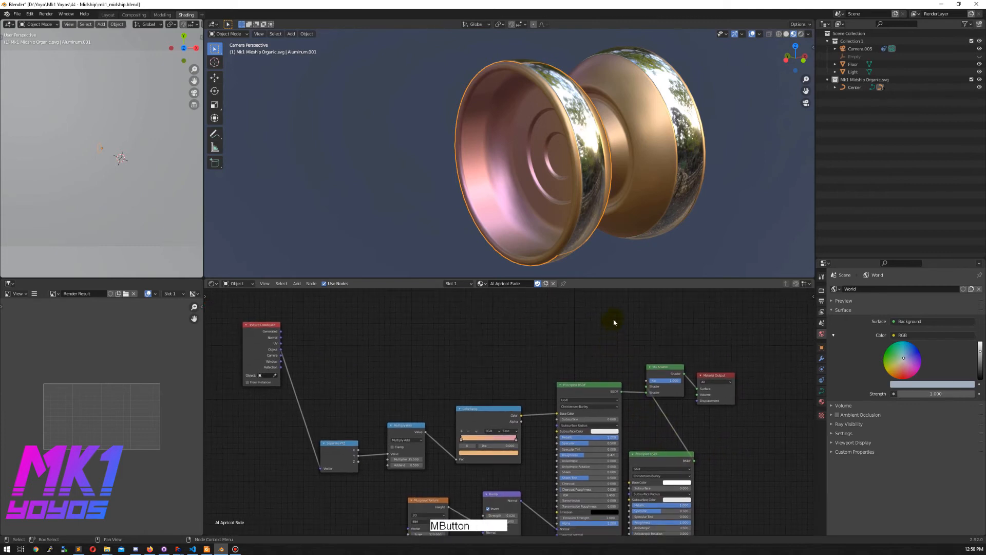
pyautogui.hotkey('ctrl', 's')
pyautogui.moveTo(609, 356)
pyautogui.mouseDown(button='middle')
pyautogui.moveTo(627, 329)
pyautogui.moveTo(612, 363)
pyautogui.mouseUp(button='middle')
# Check the material nodes of the Aluminum half and the Floor, and leave the camera view.
pyautogui.click(654, 167)
pyautogui.click(654, 166)
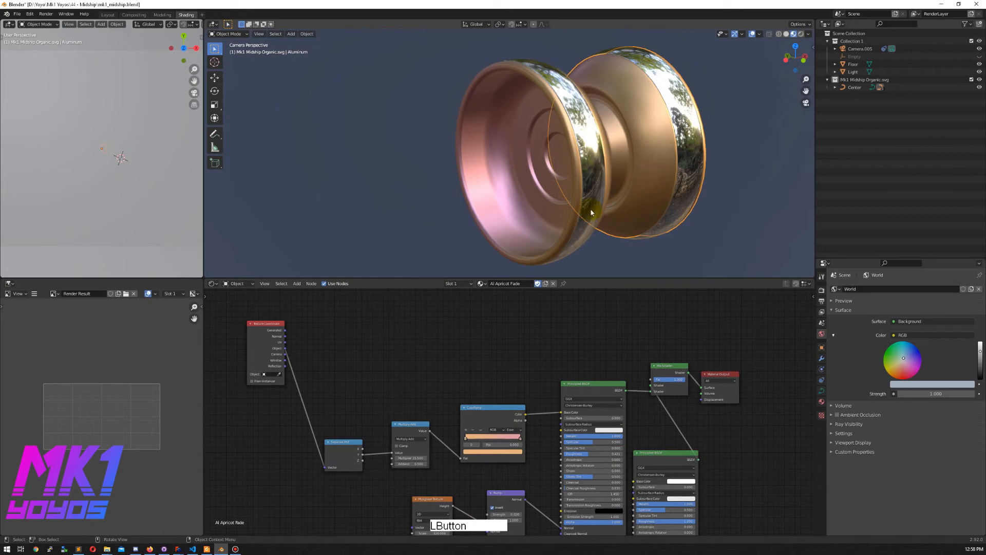
pyautogui.click(734, 203)
pyautogui.click(647, 178)
pyautogui.moveTo(542, 381); pyautogui.dragTo(579, 334, button='middle')
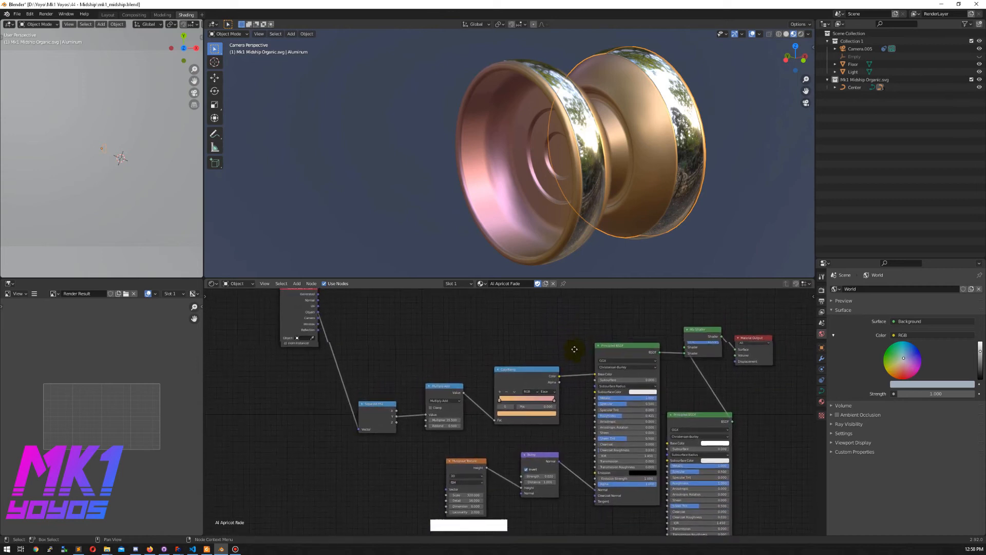
pyautogui.click(745, 186)
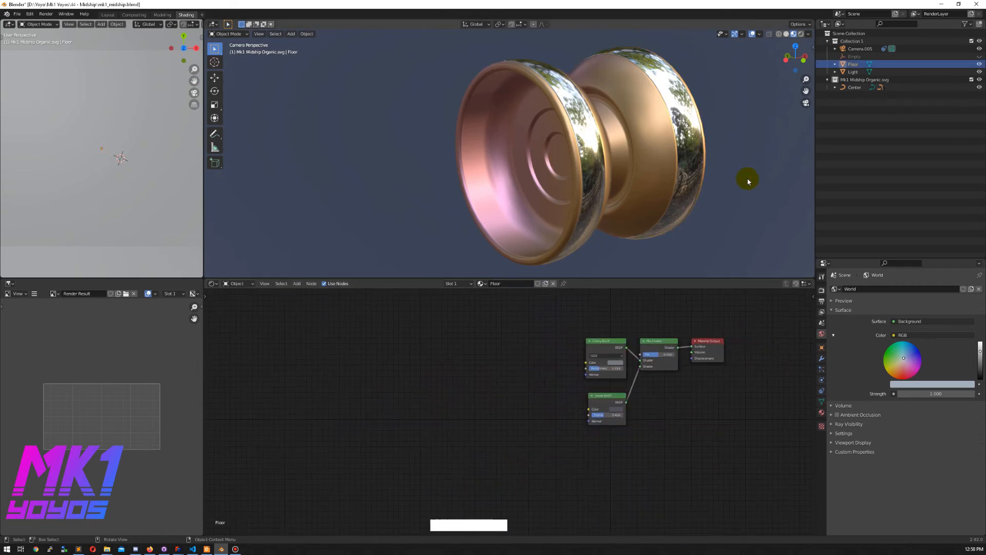
pyautogui.press('KP_0')
pyautogui.click(639, 170)
pyautogui.scroll(1, 638, 190)
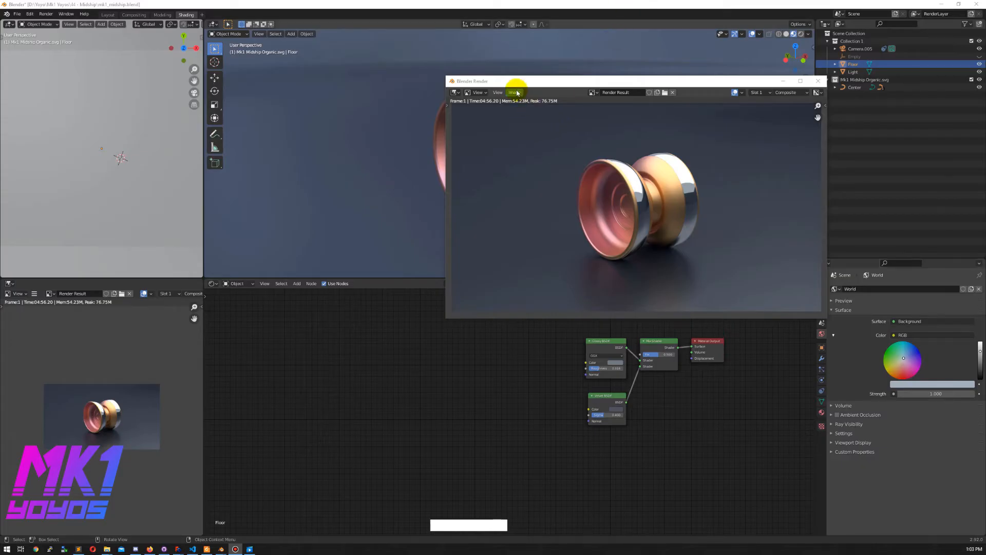
# Save the rendered image as a PNG named Apricot Steel in the Midship project folder.
pyautogui.click(514, 92)
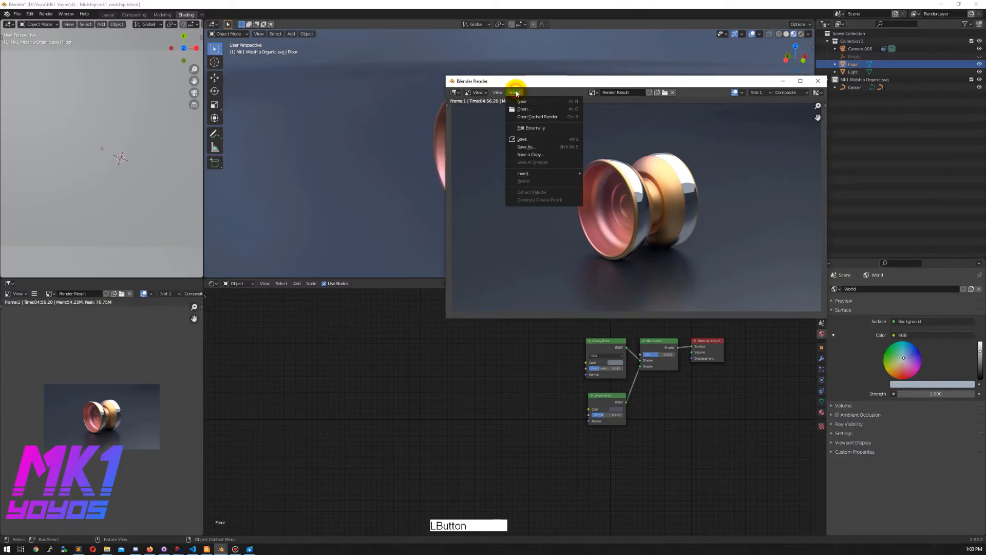
pyautogui.click(530, 149)
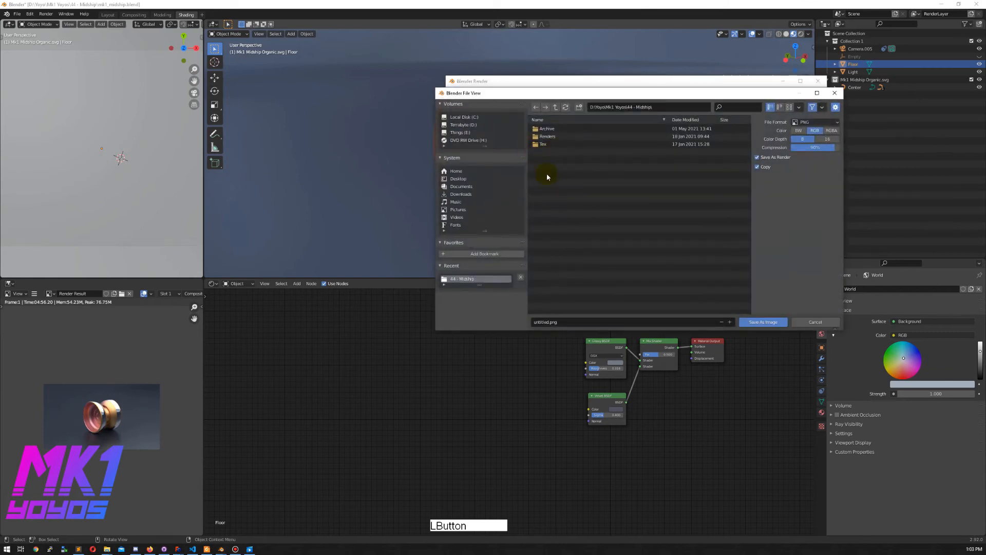
pyautogui.click(540, 321)
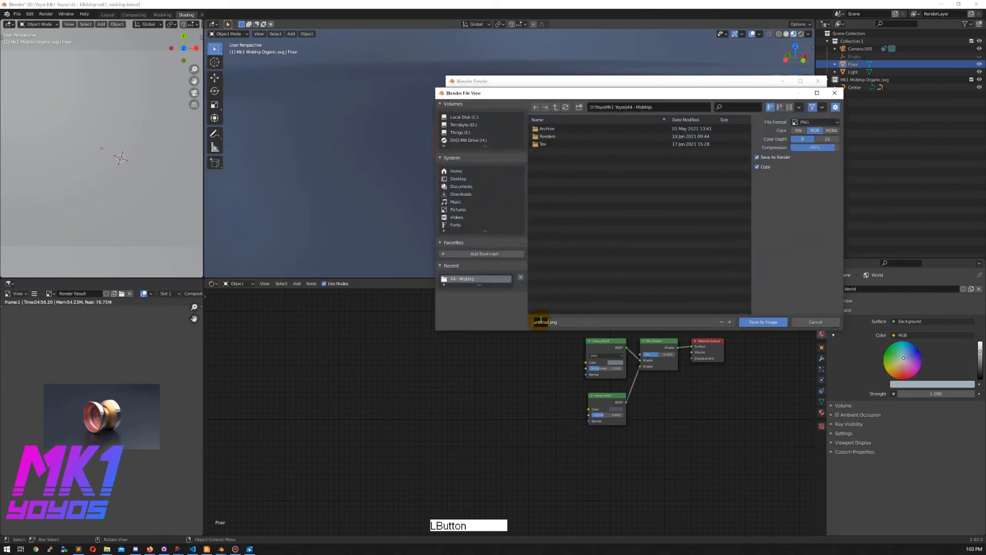
pyautogui.write('Apr')
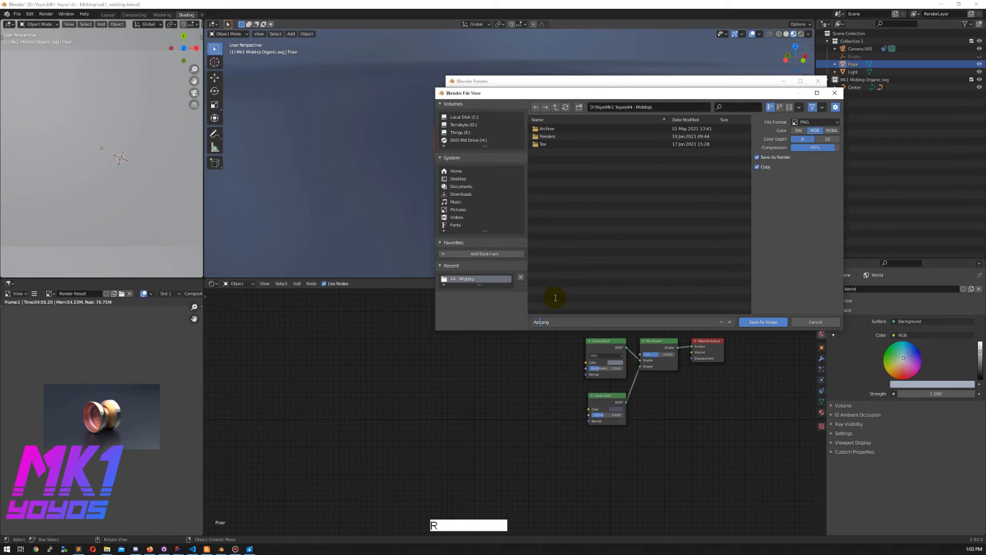
pyautogui.write('icot Steel')
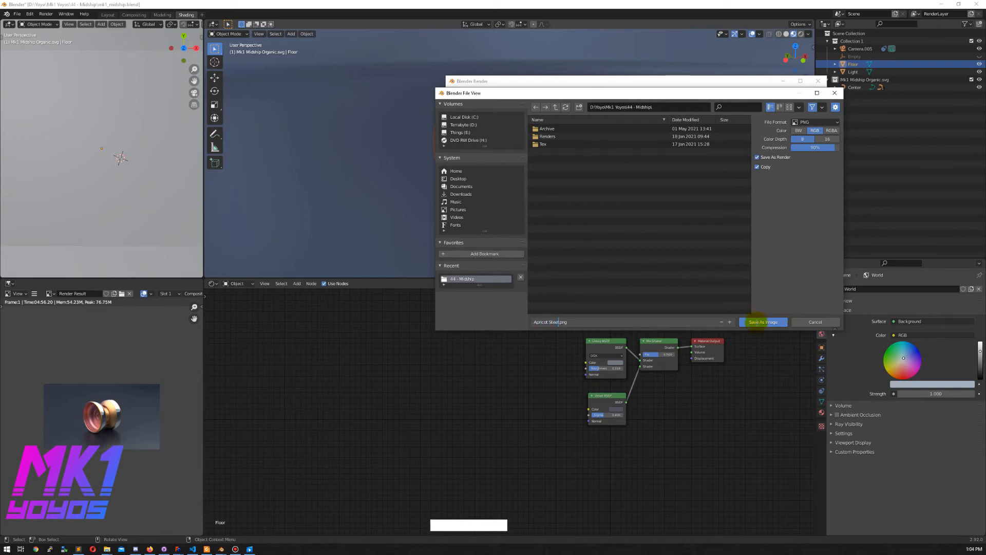
pyautogui.click(763, 321)
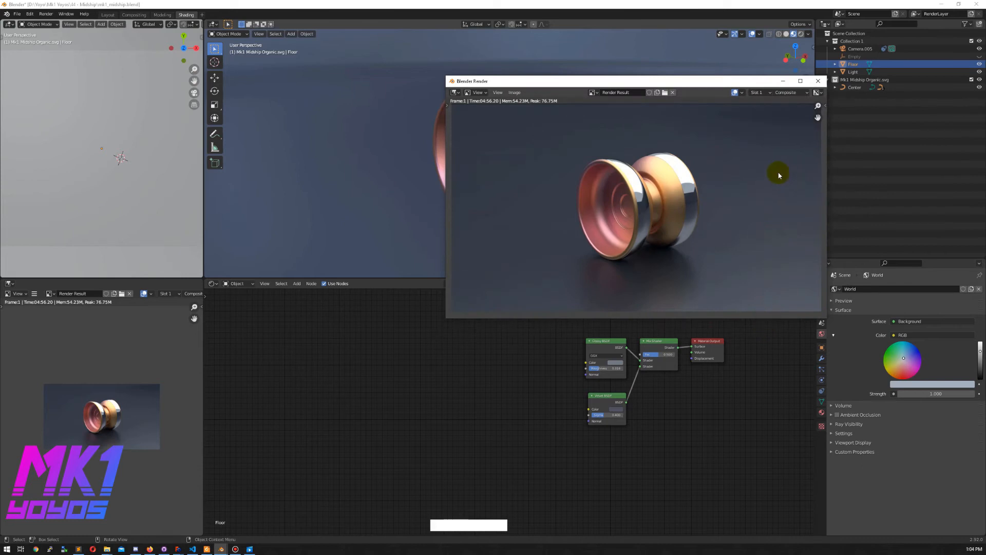
# Close the render window and save the Blender project.
pyautogui.click(819, 82)
pyautogui.moveTo(594, 163)
pyautogui.mouseDown(button='middle')
pyautogui.moveTo(511, 127)
pyautogui.moveTo(568, 164)
pyautogui.moveTo(579, 156)
pyautogui.mouseUp(button='middle')
pyautogui.hotkey('ctrl', 's')
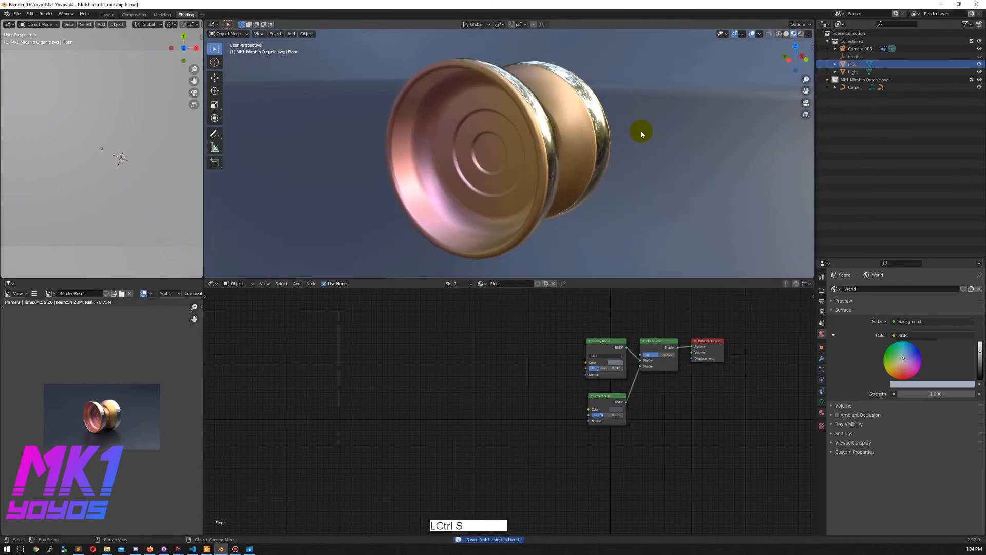
# Select the Aluminum half and move its Texture Coordinate node down beside the Separate XYZ node.
pyautogui.moveTo(631, 136); pyautogui.dragTo(745, 141, button='middle')
pyautogui.moveTo(687, 161); pyautogui.dragTo(633, 167, button='middle')
pyautogui.click(632, 168)
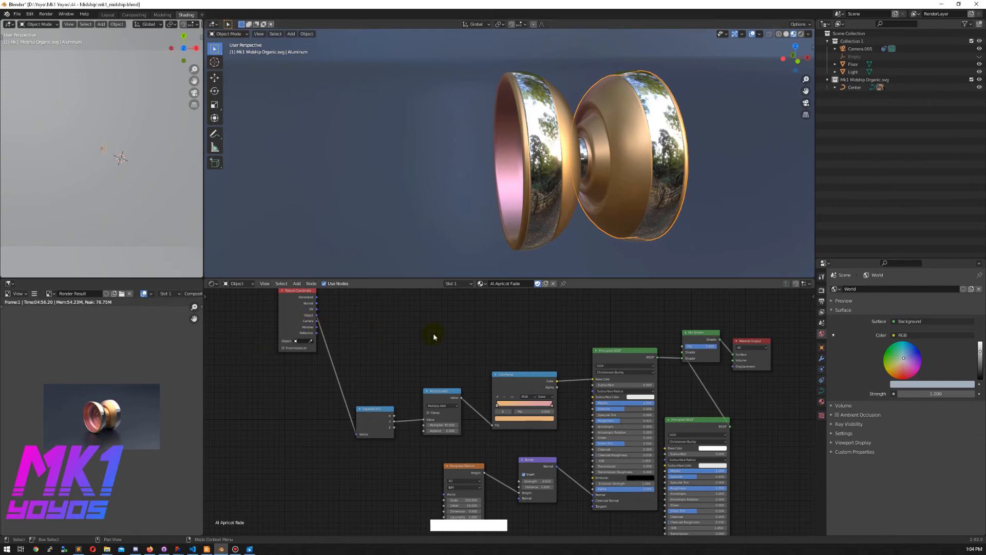
pyautogui.moveTo(278, 314); pyautogui.dragTo(284, 413)
pyautogui.moveTo(472, 353); pyautogui.dragTo(454, 302, button='middle')
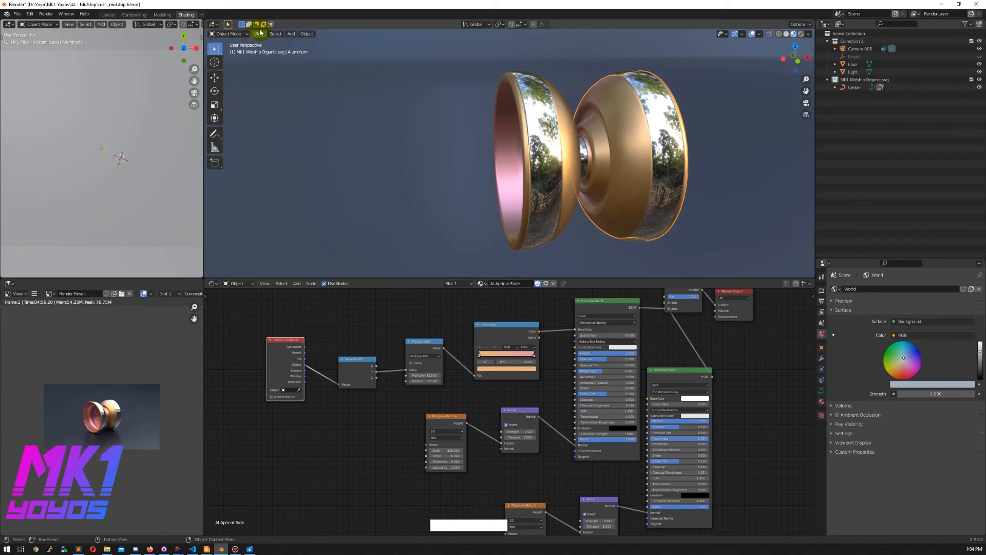
# Look through the Layout, Compositing and Modeling workspaces and return to the Shading workspace.
pyautogui.click(108, 16)
pyautogui.click(133, 15)
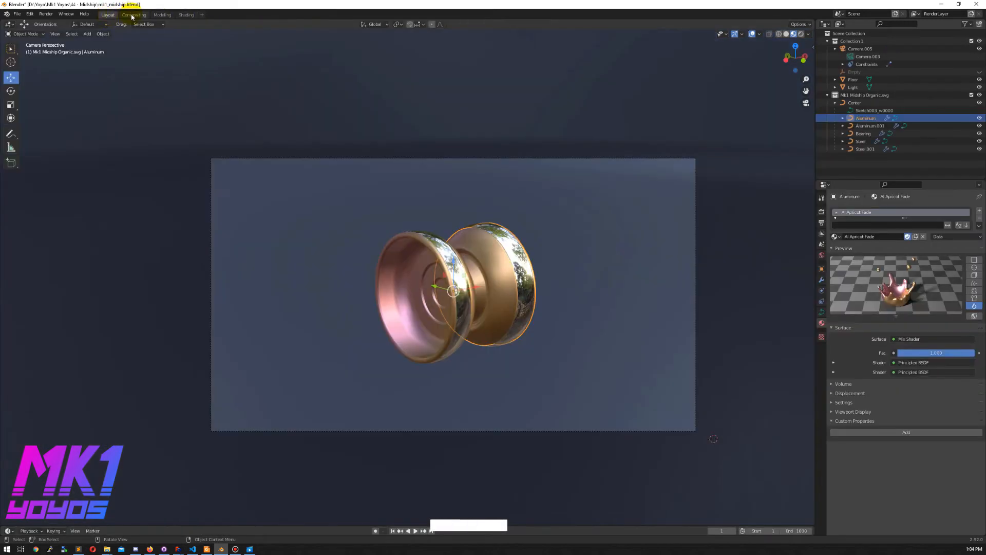
pyautogui.click(162, 15)
pyautogui.scroll(-4, 205, 132)
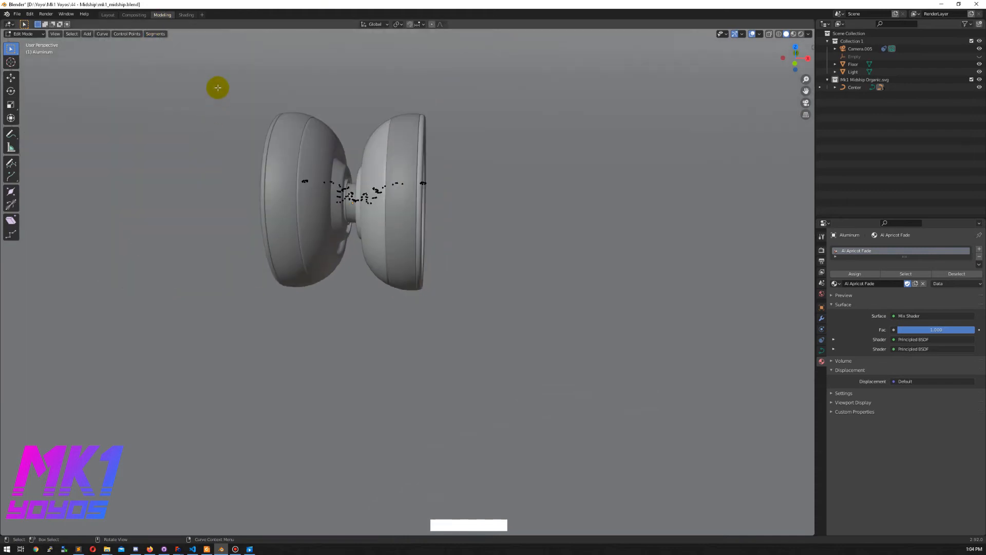
pyautogui.scroll(2, 215, 80)
pyautogui.click(186, 16)
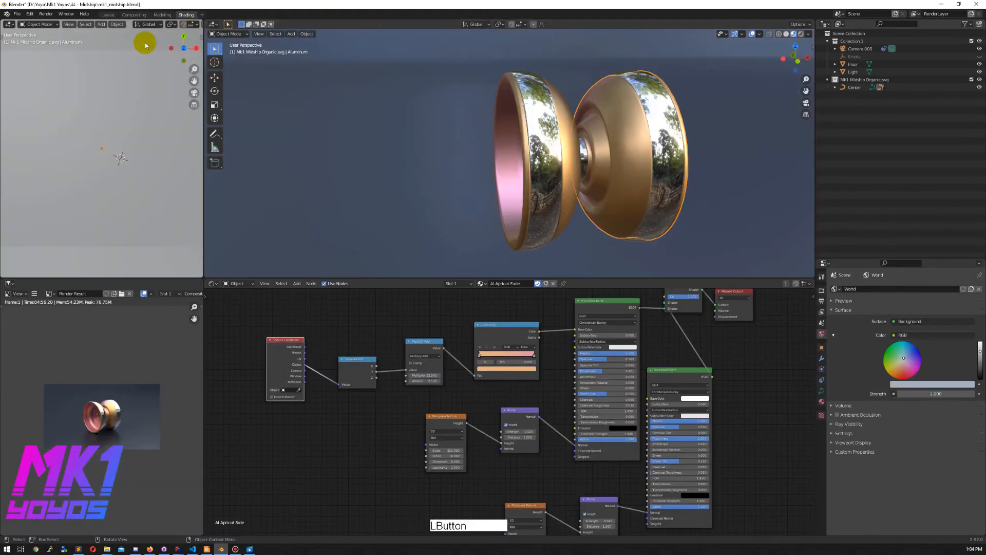
pyautogui.click(107, 15)
pyautogui.click(185, 15)
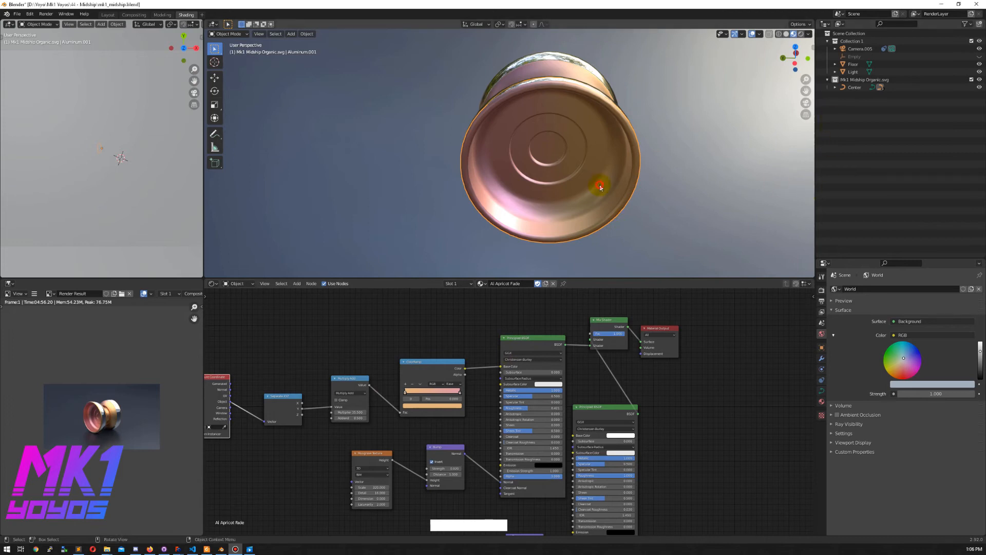
# Assign the existing Al Red material to the Aluminum.001 half.
pyautogui.click(777, 191)
pyautogui.click(596, 187)
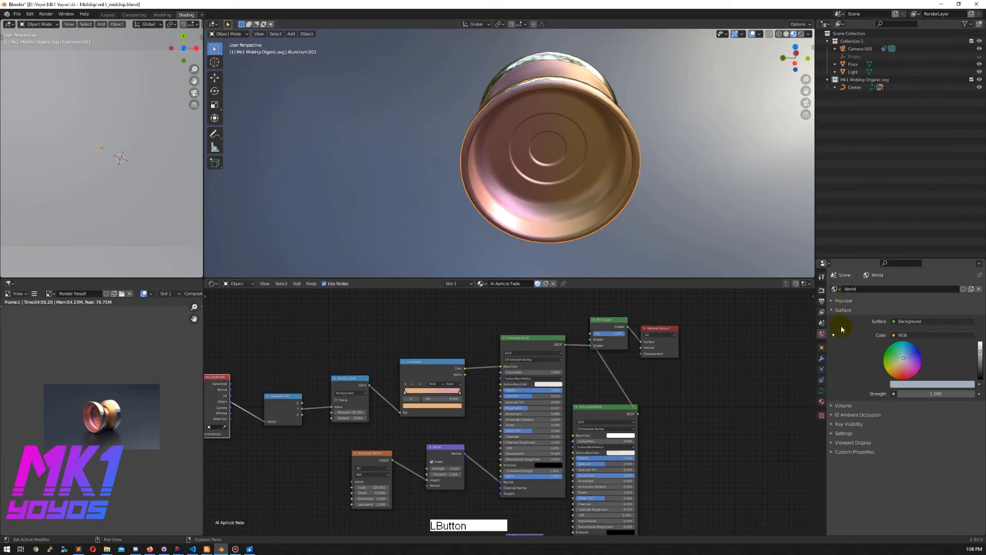
pyautogui.click(822, 402)
pyautogui.click(836, 314)
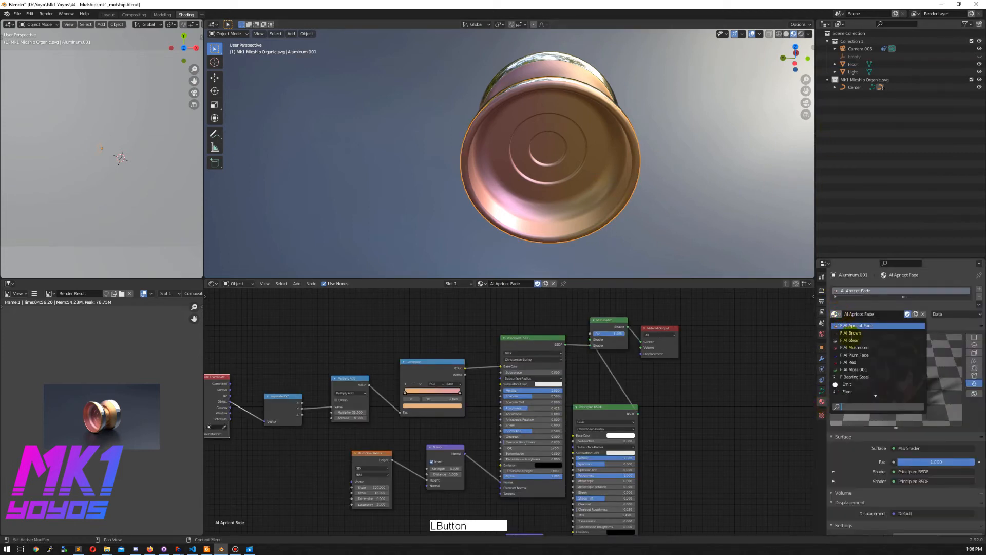
pyautogui.click(850, 362)
# Move the Principled BSDF, Bump and Musgrave Texture nodes of Al Red closer to the Material Output.
pyautogui.moveTo(539, 340); pyautogui.dragTo(576, 332)
pyautogui.moveTo(448, 433); pyautogui.dragTo(481, 422)
pyautogui.click(380, 430)
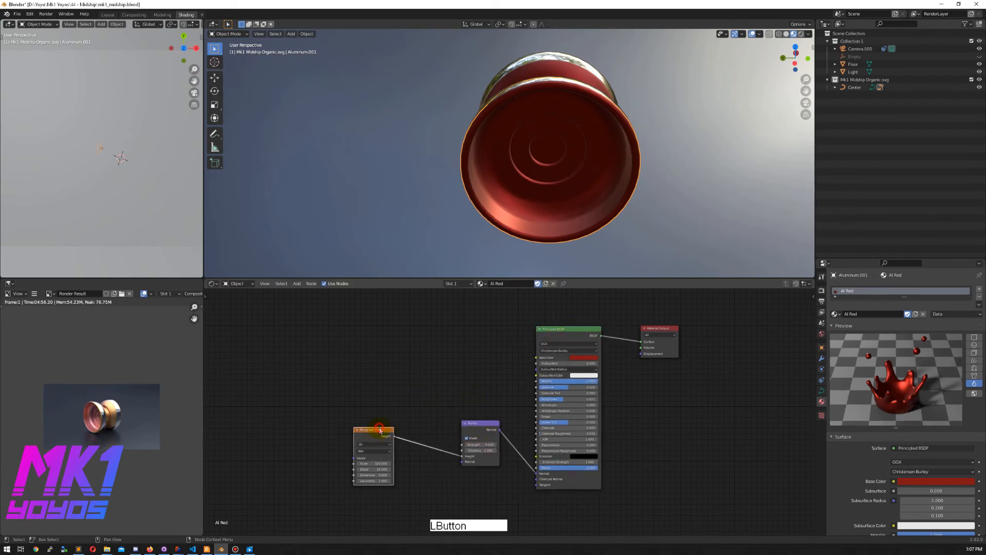
pyautogui.moveTo(380, 430); pyautogui.dragTo(409, 438)
# Reselect the Aluminum.001 half and examine the Principled BSDF settings of Al Red.
pyautogui.moveTo(645, 180); pyautogui.dragTo(639, 200, button='middle')
pyautogui.click(559, 199)
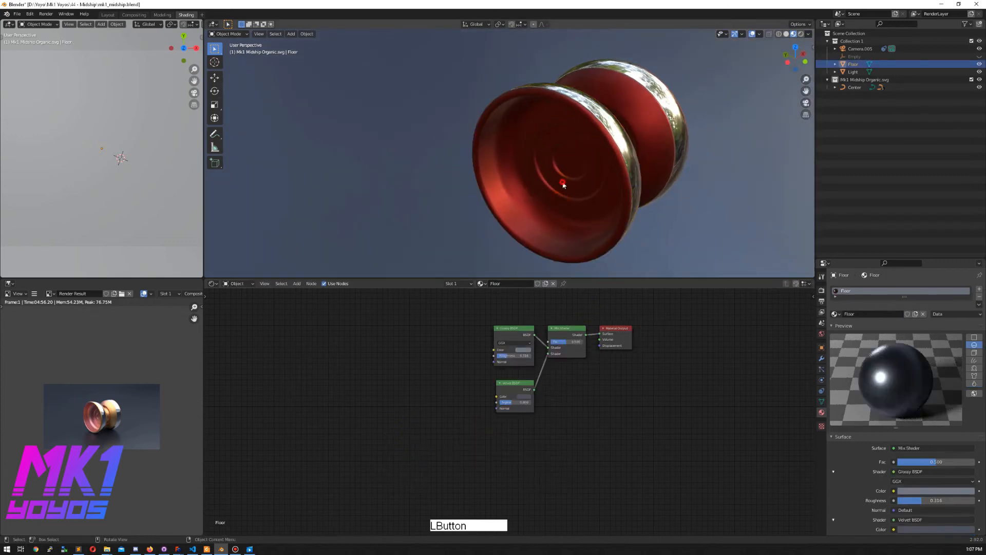
pyautogui.click(564, 184)
pyautogui.click(555, 335)
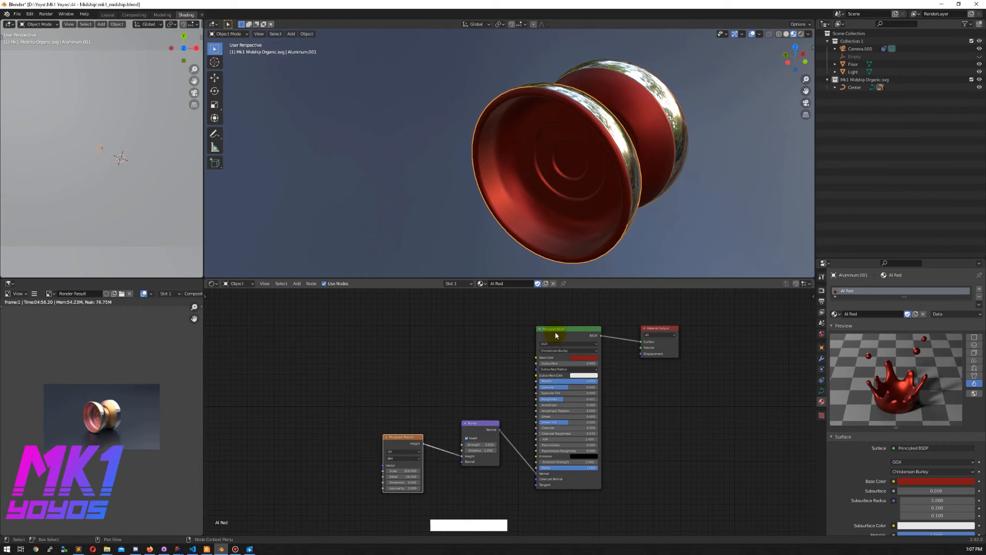
pyautogui.moveTo(559, 383); pyautogui.dragTo(596, 381)
pyautogui.click(558, 411)
pyautogui.moveTo(557, 422); pyautogui.dragTo(624, 433)
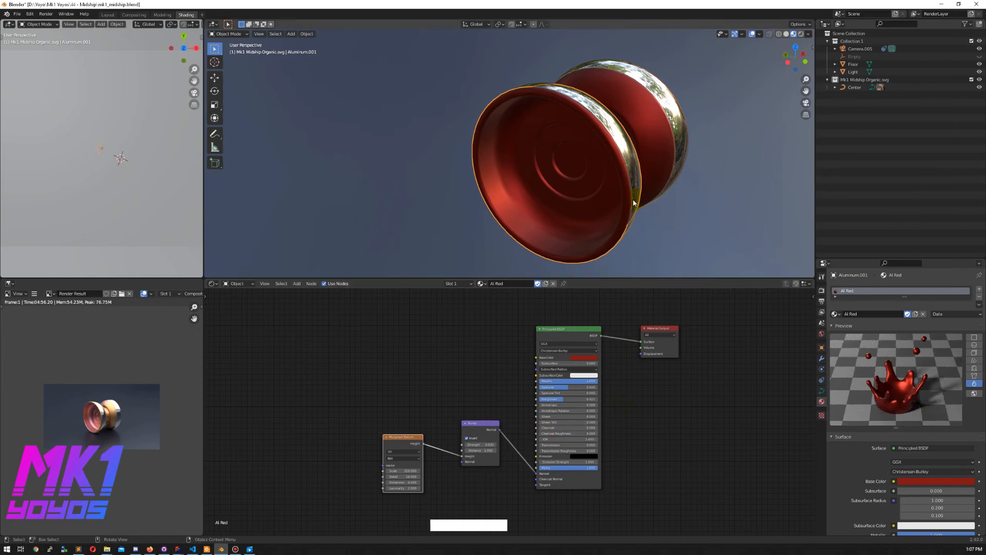
# Move the Bump and Musgrave Texture nodes of Al Red close together beside the Principled BSDF's Normal input.
pyautogui.moveTo(659, 154); pyautogui.dragTo(614, 200, button='middle')
pyautogui.scroll(5, 581, 172)
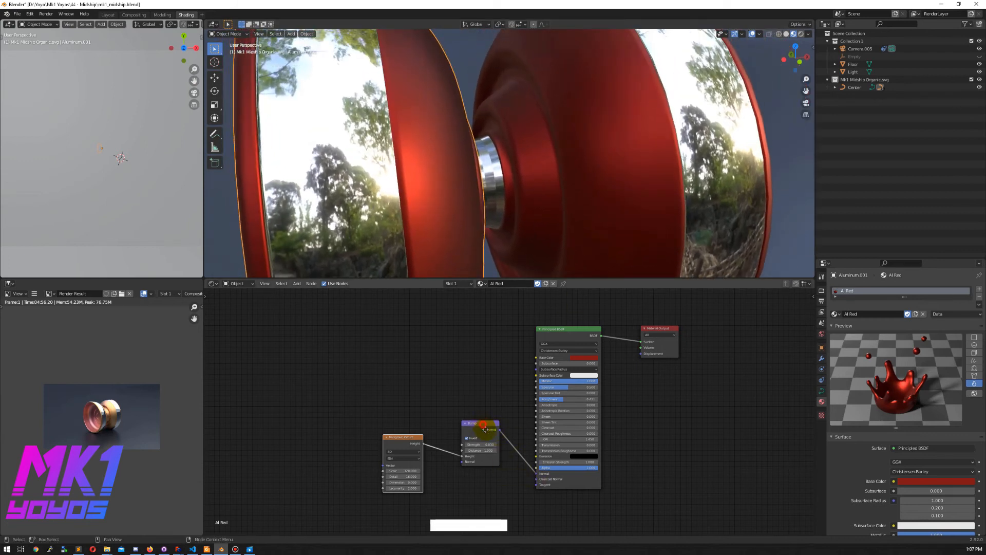
pyautogui.moveTo(485, 428); pyautogui.dragTo(490, 446)
pyautogui.moveTo(397, 438); pyautogui.dragTo(427, 441)
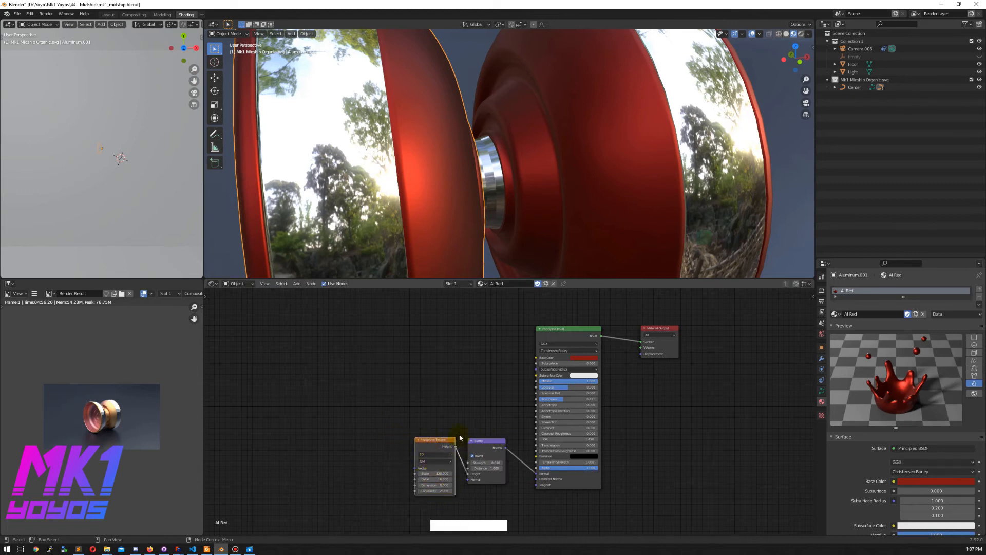
# Examine the bump texture on the red anodized surface close up around the bearing and the rim.
pyautogui.scroll(3, 673, 166)
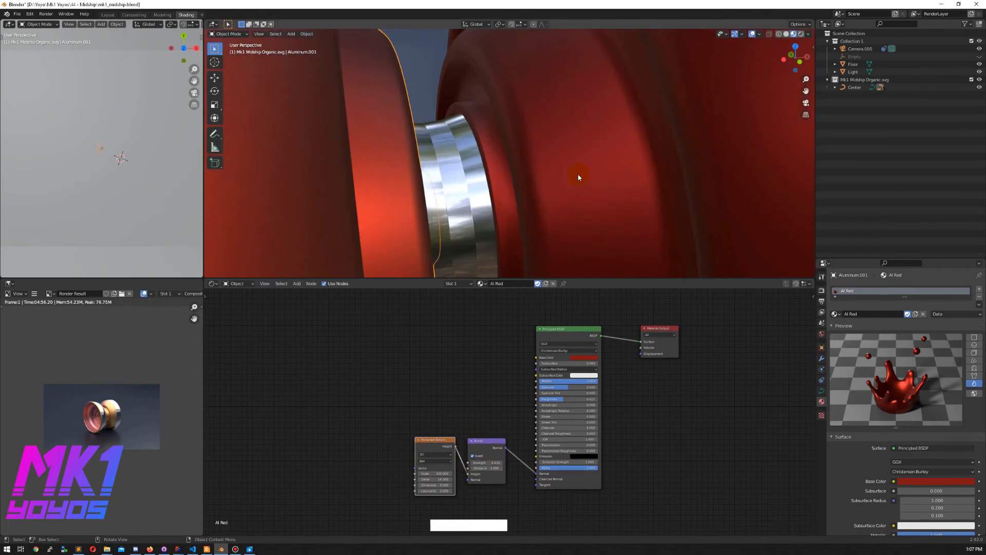
pyautogui.keyDown('shift'); pyautogui.moveTo(732, 175); pyautogui.dragTo(609, 198, button='middle'); pyautogui.keyUp('shift')
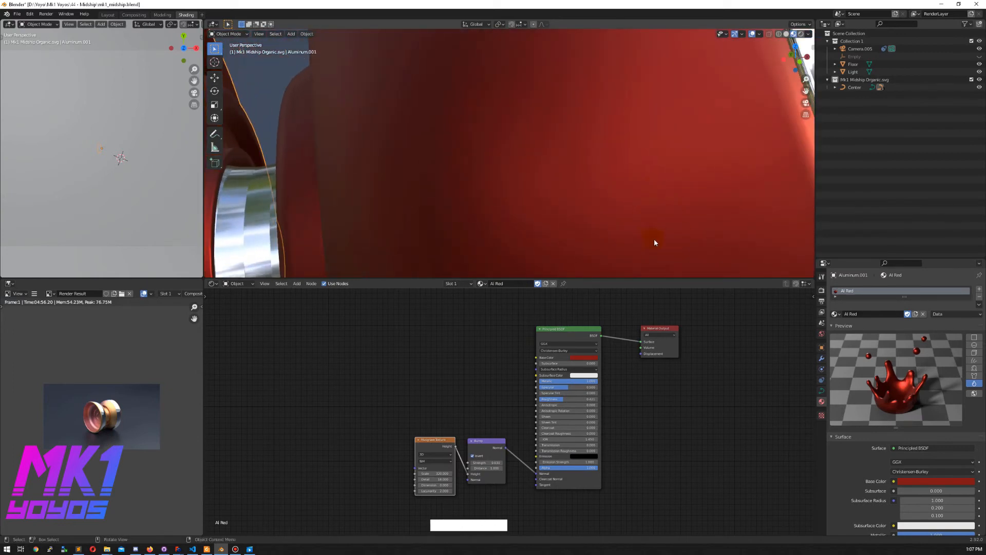
pyautogui.scroll(-2, 677, 180)
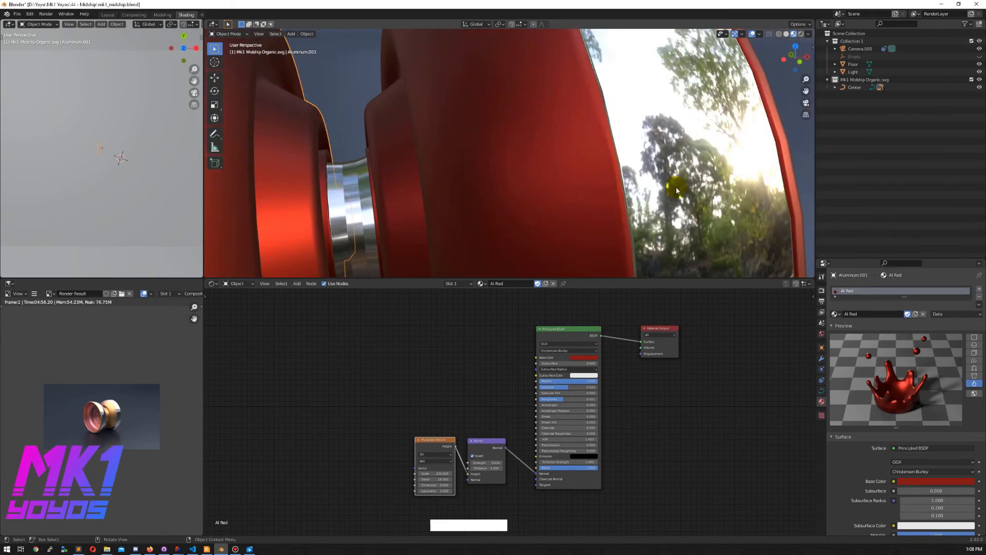
pyautogui.scroll(2, 608, 231)
pyautogui.scroll(-4, 535, 211)
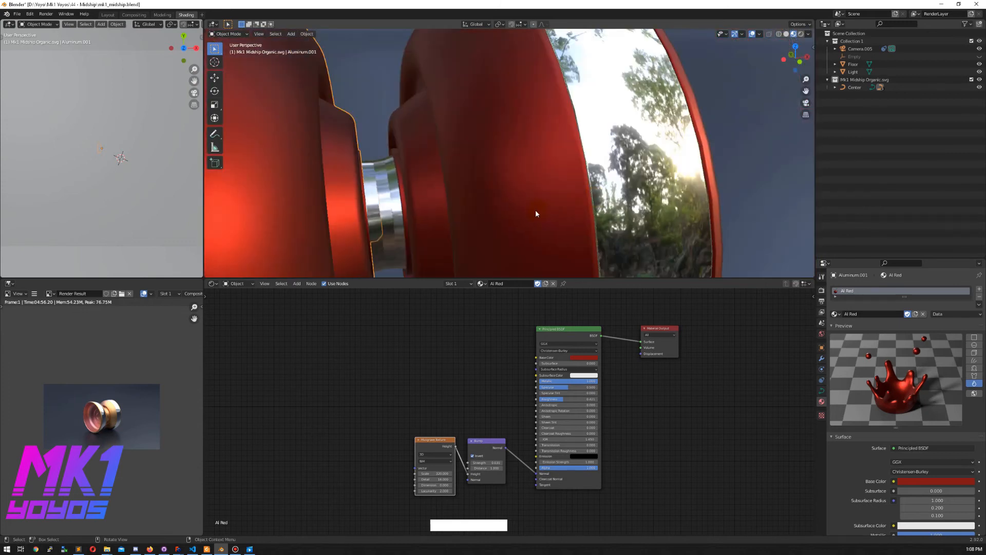
pyautogui.keyDown('shift'); pyautogui.moveTo(546, 209); pyautogui.dragTo(563, 203, button='middle'); pyautogui.keyUp('shift')
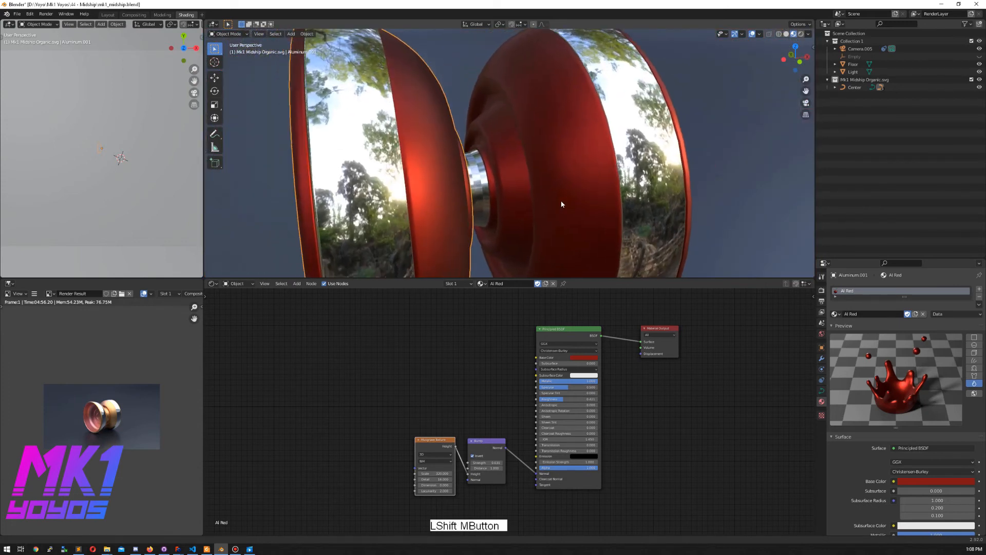
# Disconnect the Bump node from the Principled BSDF's Normal input, inspect the smooth surface, and reconnect the Bump node.
pyautogui.moveTo(536, 474); pyautogui.dragTo(529, 452)
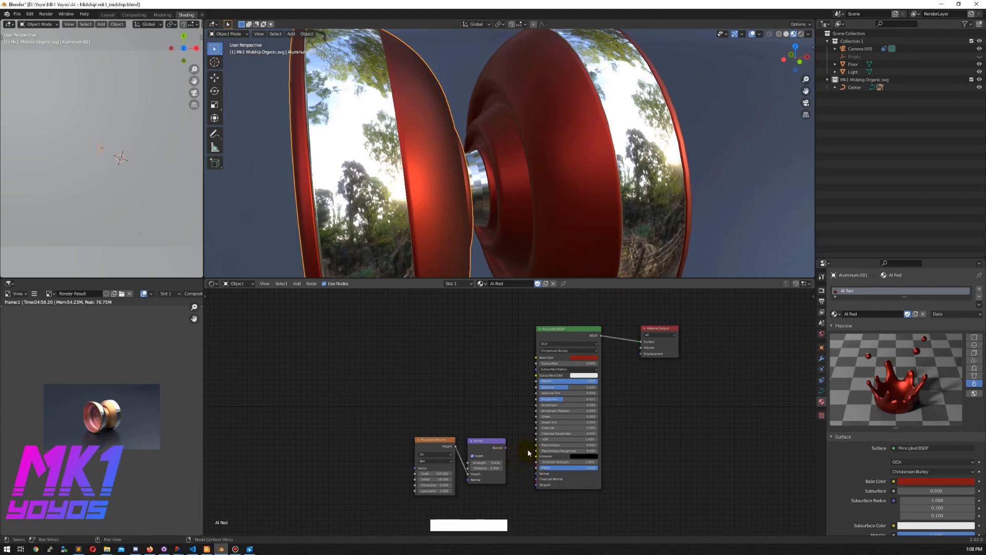
pyautogui.scroll(3, 605, 159)
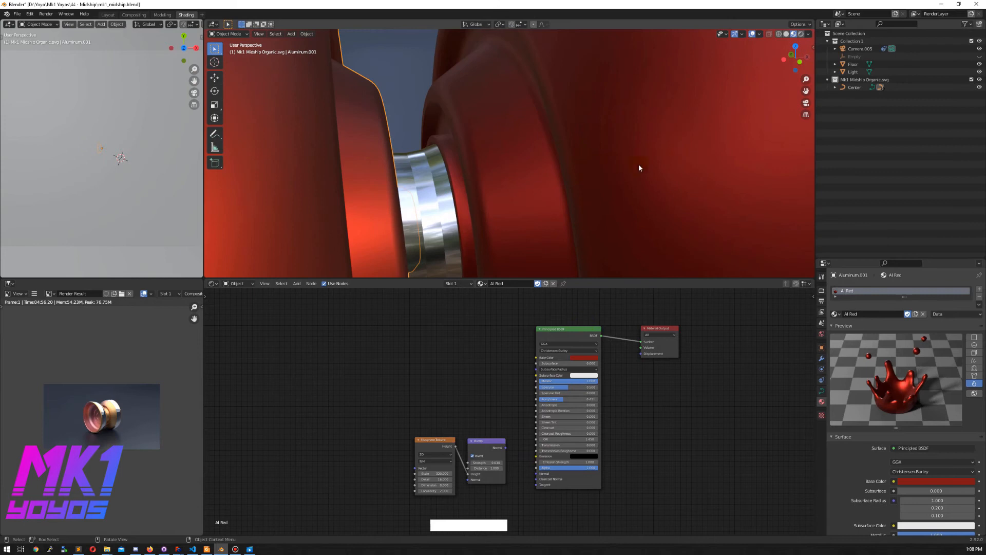
pyautogui.scroll(-2, 658, 196)
pyautogui.moveTo(506, 449); pyautogui.dragTo(537, 473)
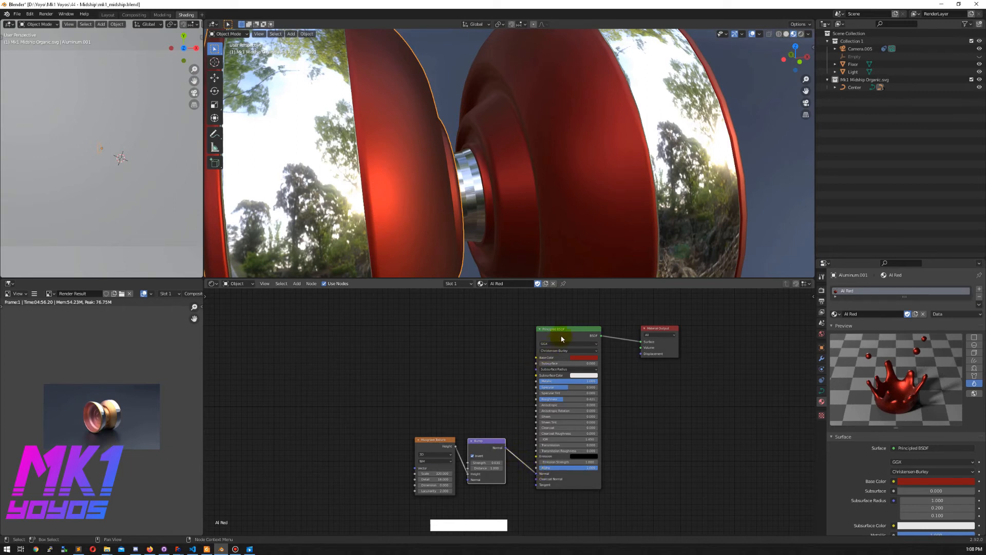
# Move the Material Output node closer to the Principled BSDF in Al Red.
pyautogui.moveTo(663, 336); pyautogui.dragTo(643, 333)
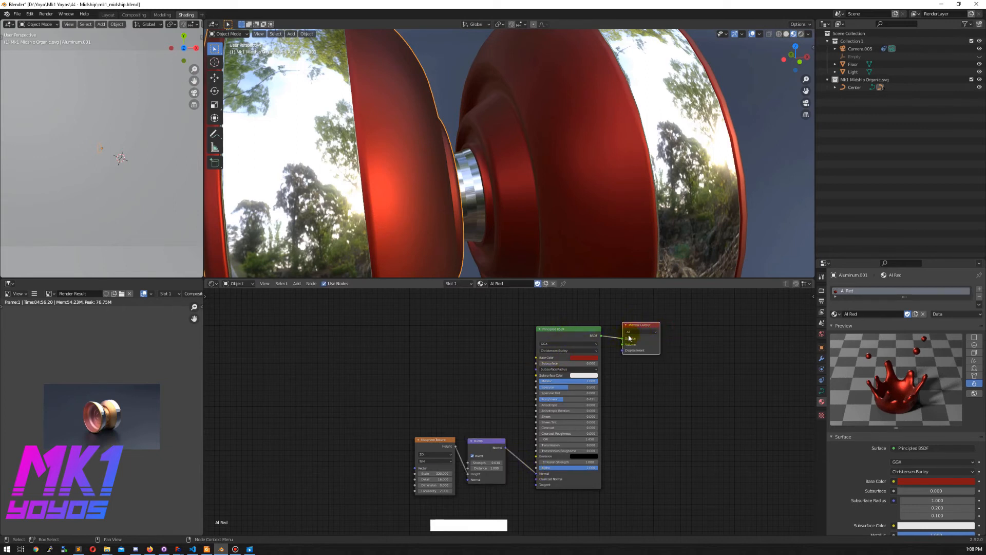
# Save the file and assign the Al Plum Fade material to the front yoyo half.
pyautogui.scroll(-6, 580, 192)
pyautogui.keyDown('shift'); pyautogui.moveTo(606, 190); pyautogui.dragTo(694, 200, button='middle'); pyautogui.keyUp('shift')
pyautogui.hotkey('ctrl', 's')
pyautogui.click(526, 188)
pyautogui.click(523, 218)
pyautogui.click(836, 313)
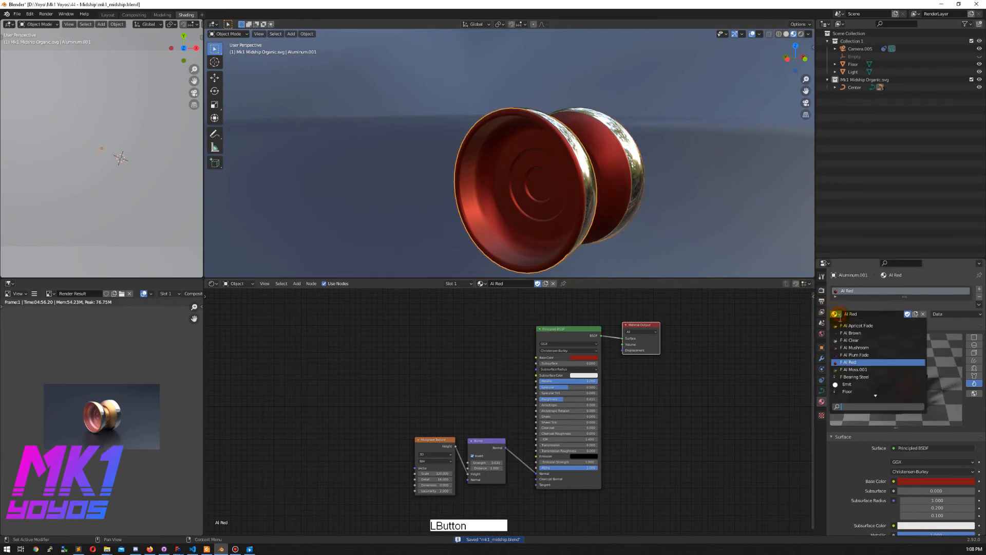
pyautogui.click(858, 360)
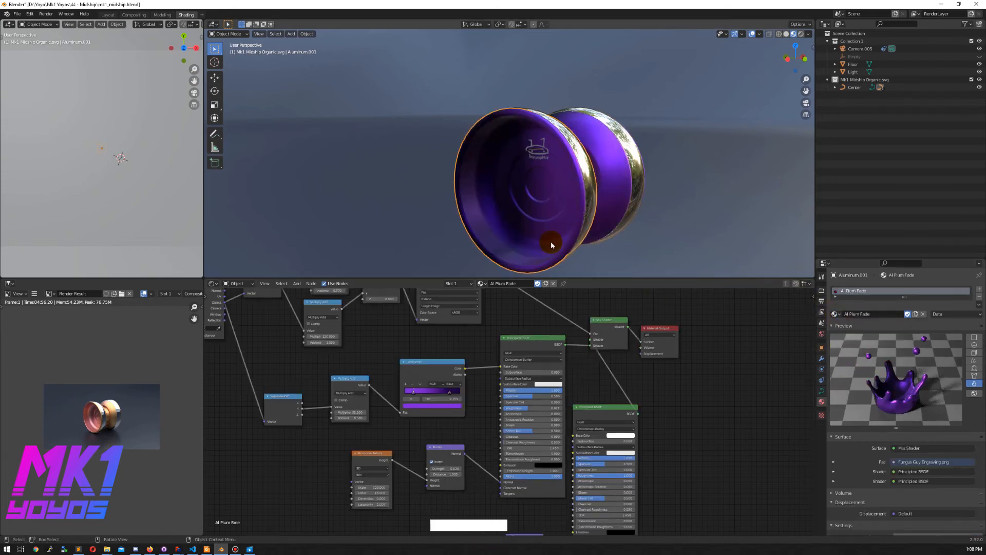
# Examine the engraving on the cup face and the image texture nodes that produce it in Al Plum Fade.
pyautogui.click(835, 314)
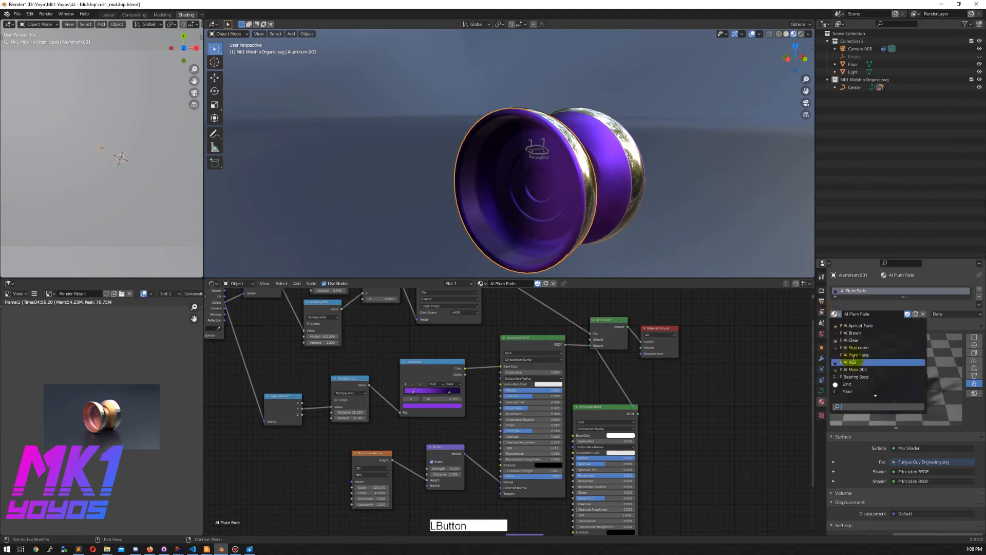
pyautogui.click(681, 234)
pyautogui.moveTo(519, 322); pyautogui.dragTo(593, 378, button='middle')
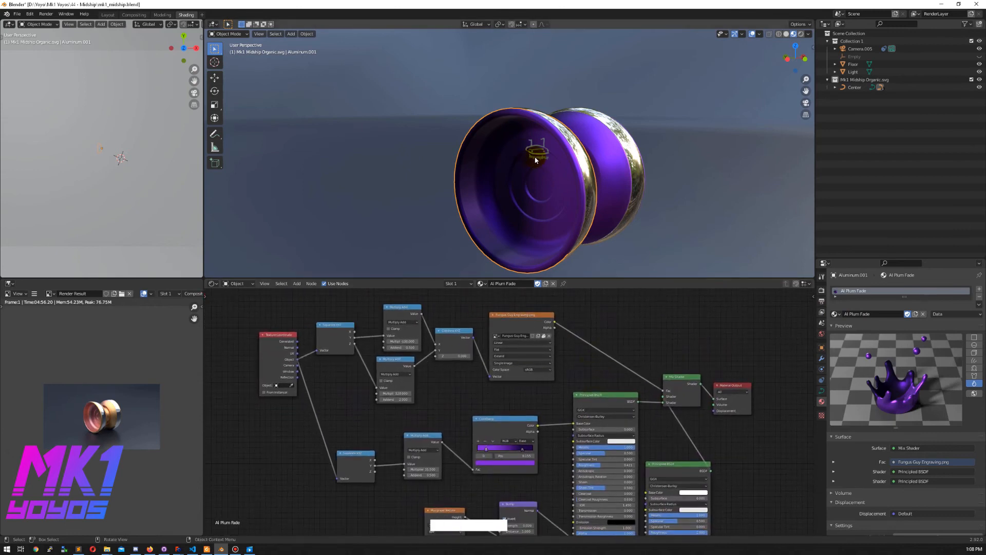
pyautogui.click(540, 151)
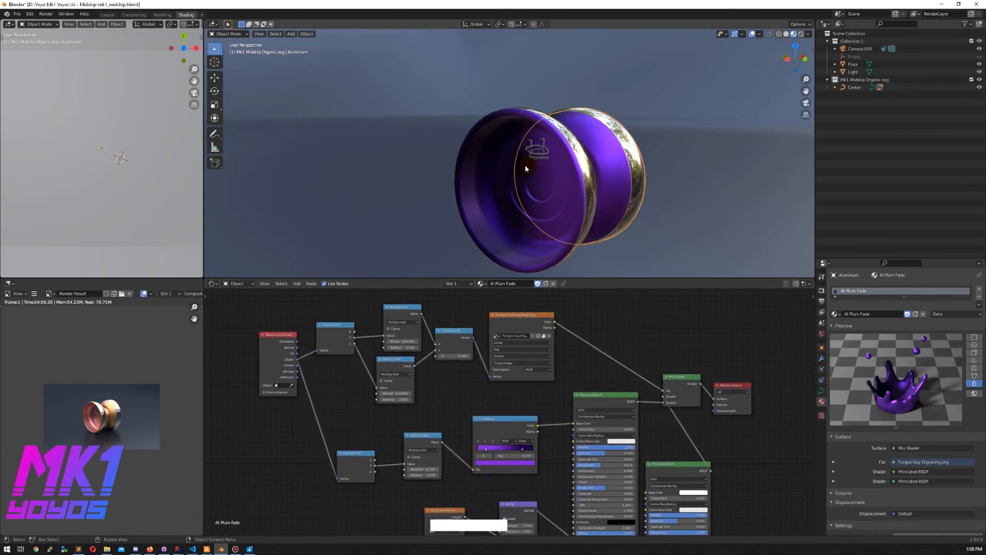
pyautogui.click(371, 180)
pyautogui.moveTo(533, 152)
pyautogui.mouseDown(button='middle')
pyautogui.moveTo(562, 150)
pyautogui.moveTo(537, 151)
pyautogui.mouseUp(button='middle')
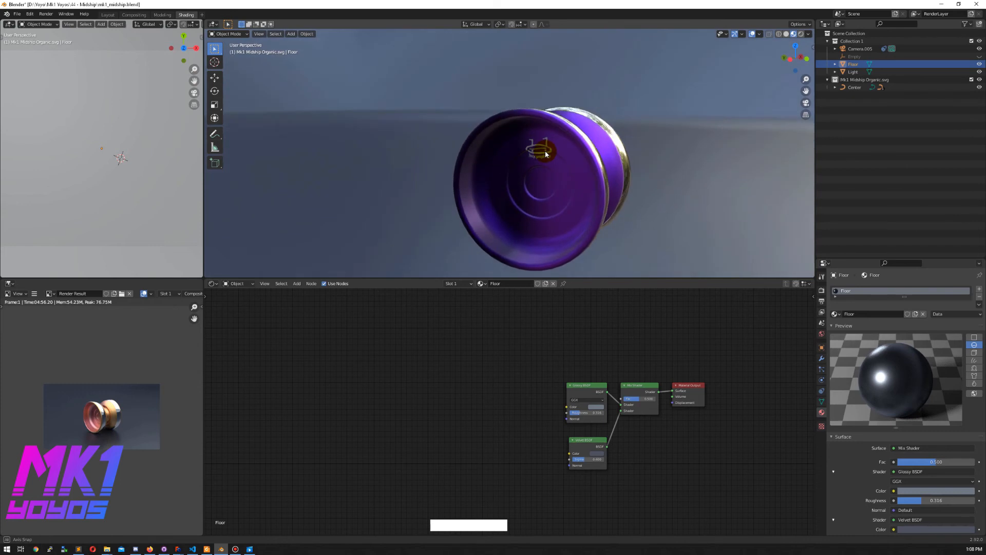
pyautogui.click(547, 169)
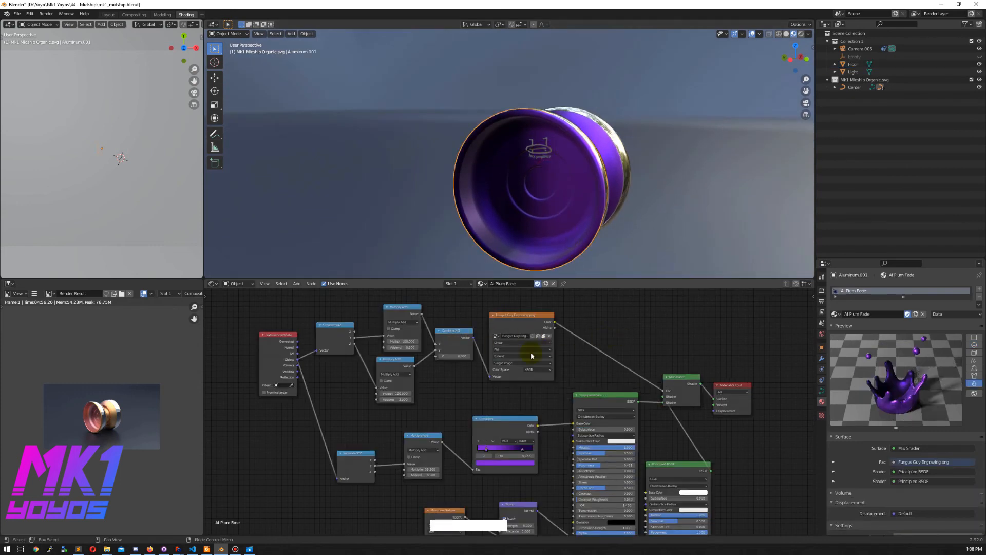
# Delete the engraving image texture node and the separate, multiply and combine nodes that position it.
pyautogui.moveTo(584, 377); pyautogui.dragTo(341, 303)
pyautogui.press('Delete')
pyautogui.moveTo(695, 353); pyautogui.dragTo(627, 530, button='middle')
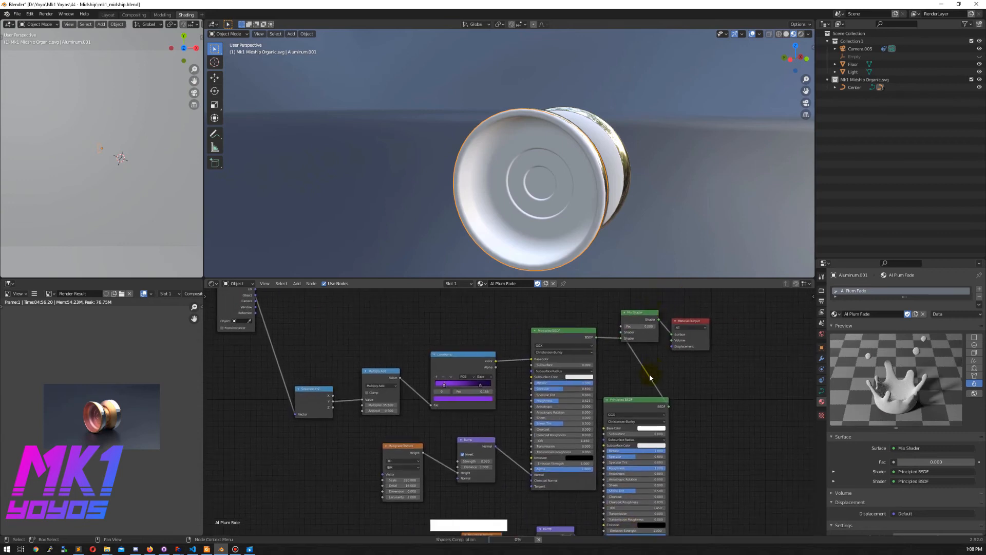
# Delete the second Principled BSDF and the Mix Shader, and connect the remaining Principled BSDF to the Material Output's Surface input.
pyautogui.click(629, 403)
pyautogui.press('Delete')
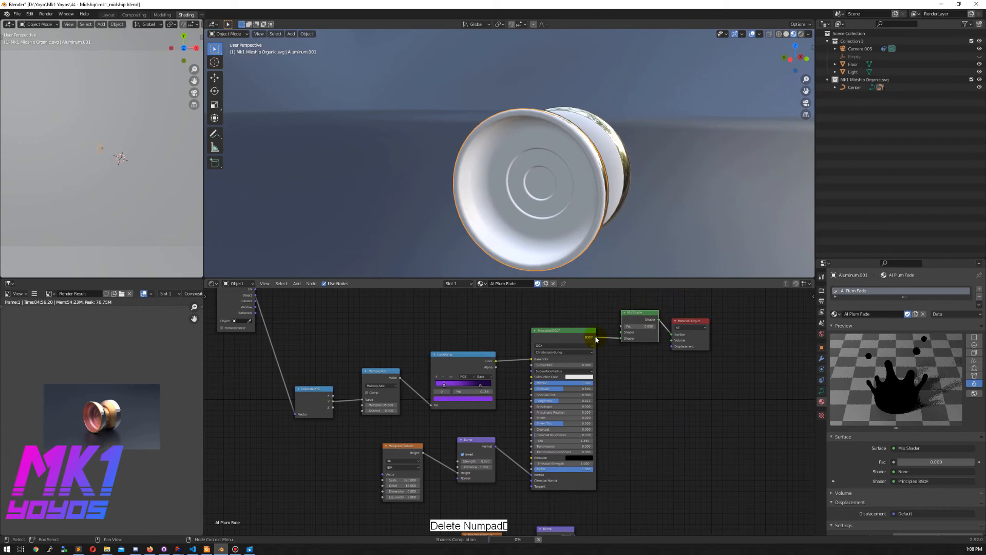
pyautogui.press('Delete')
pyautogui.click(634, 378)
pyautogui.moveTo(589, 337); pyautogui.dragTo(671, 334)
# Delete the leftover Musgrave Texture and Bump nodes that no longer feed any shader.
pyautogui.moveTo(645, 414); pyautogui.dragTo(664, 366, button='middle')
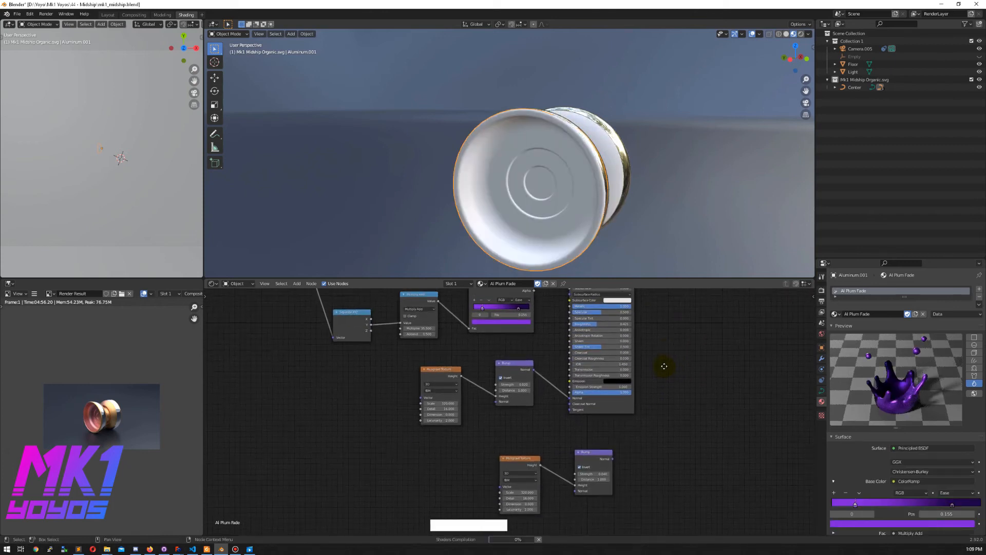
pyautogui.moveTo(500, 438); pyautogui.dragTo(613, 514)
pyautogui.press('Delete')
pyautogui.moveTo(656, 351); pyautogui.dragTo(665, 383, button='middle')
# Move the Texture Coordinate node down beside the Separate XYZ node and save the file.
pyautogui.moveTo(577, 215); pyautogui.dragTo(631, 174, button='middle')
pyautogui.moveTo(266, 307); pyautogui.dragTo(319, 326, button='middle')
pyautogui.moveTo(320, 307); pyautogui.dragTo(326, 415)
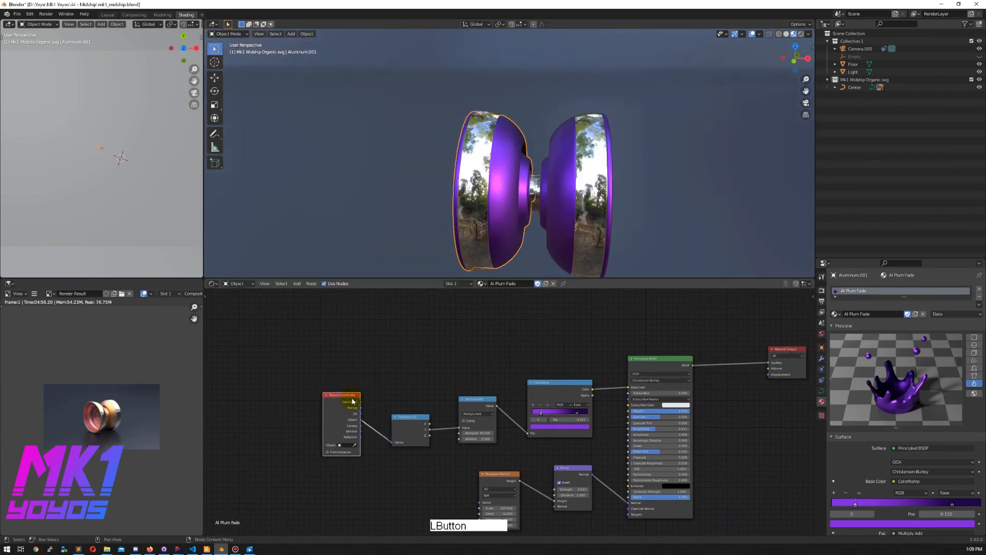
pyautogui.hotkey('ctrl', 's')
# Disconnect the ColorRamp from the Principled BSDF's Base Color, inspect the yoyo's plain base color, and reconnect the ColorRamp.
pyautogui.moveTo(566, 358); pyautogui.dragTo(553, 329, button='middle')
pyautogui.moveTo(570, 358); pyautogui.dragTo(563, 346)
pyautogui.press('Delete')
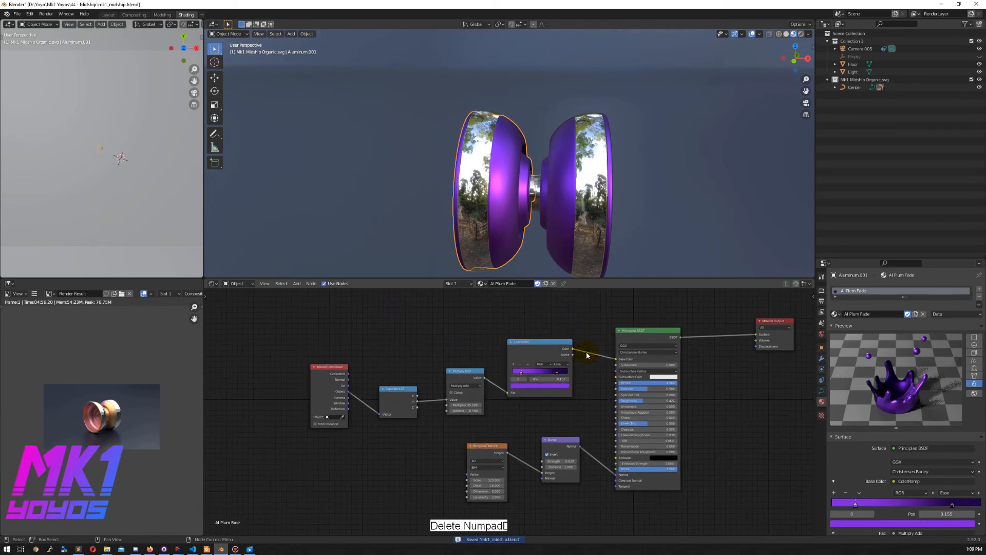
pyautogui.moveTo(616, 359); pyautogui.dragTo(593, 339)
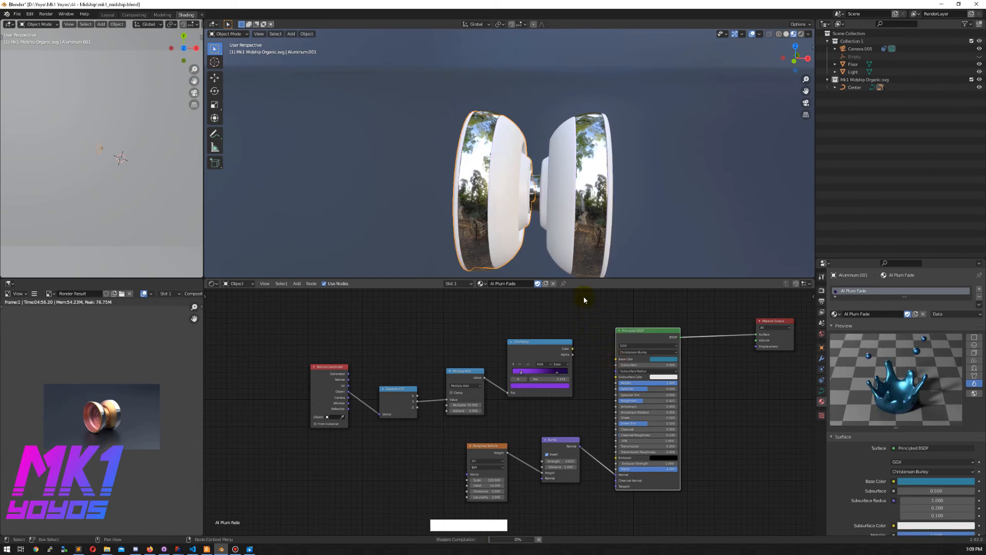
pyautogui.moveTo(656, 202); pyautogui.dragTo(672, 215, button='middle')
pyautogui.scroll(1, 551, 249)
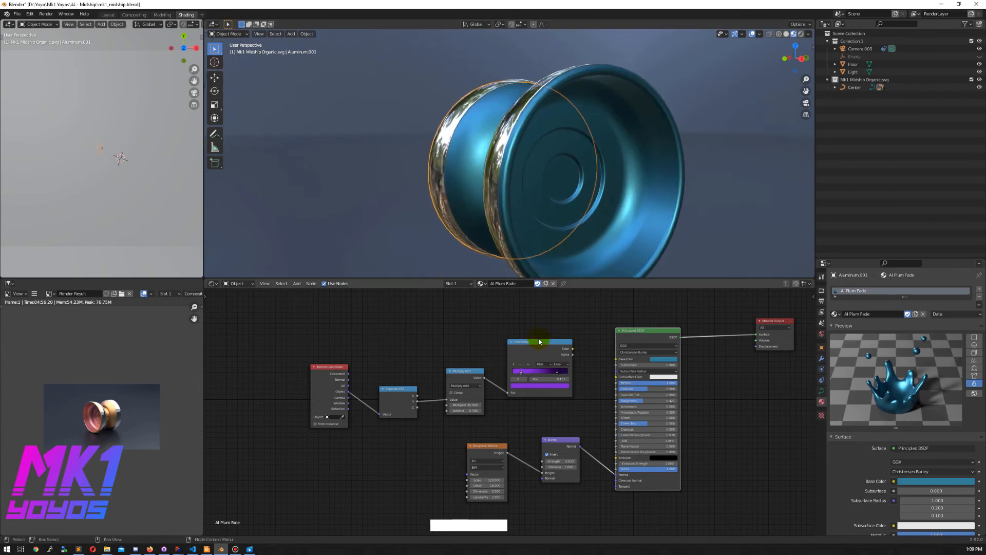
pyautogui.moveTo(574, 349); pyautogui.dragTo(618, 362)
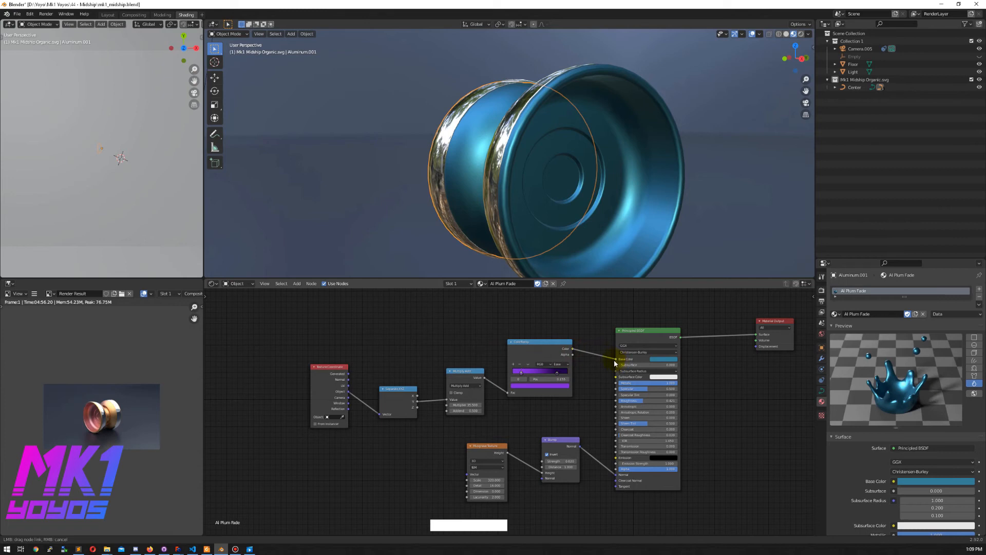
pyautogui.moveTo(614, 359); pyautogui.dragTo(615, 360)
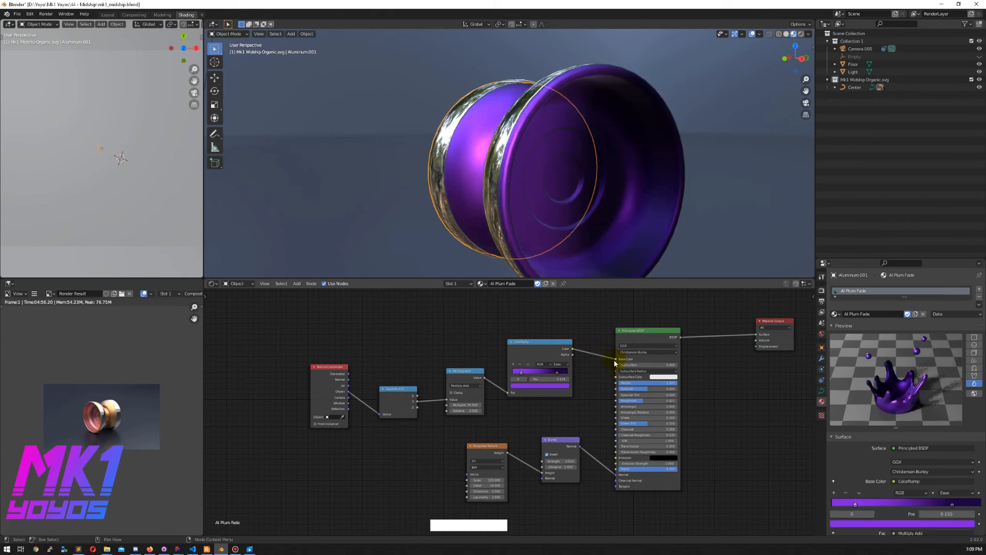
# Change the ColorRamp's dark purple stop to dark green.
pyautogui.click(565, 372)
pyautogui.click(562, 386)
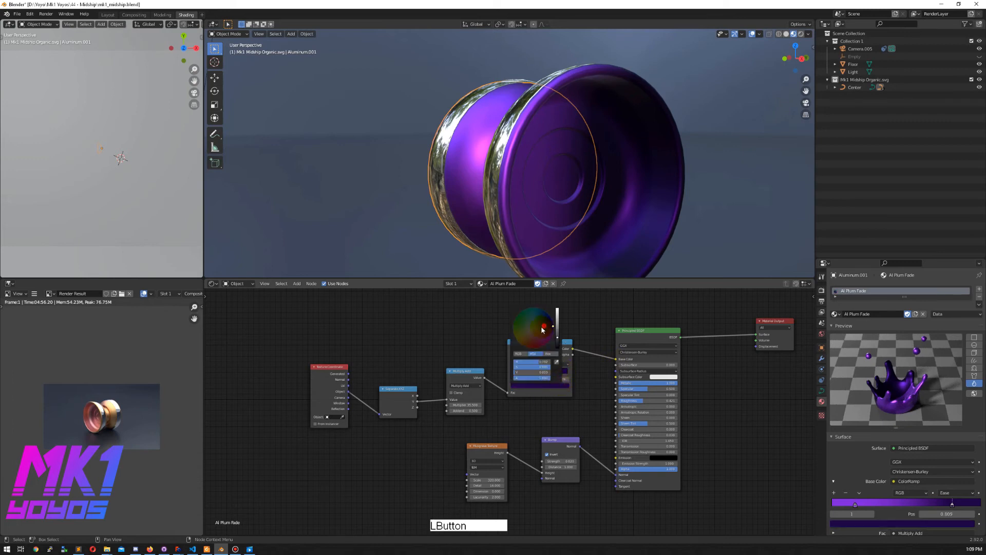
pyautogui.moveTo(543, 329); pyautogui.dragTo(523, 322)
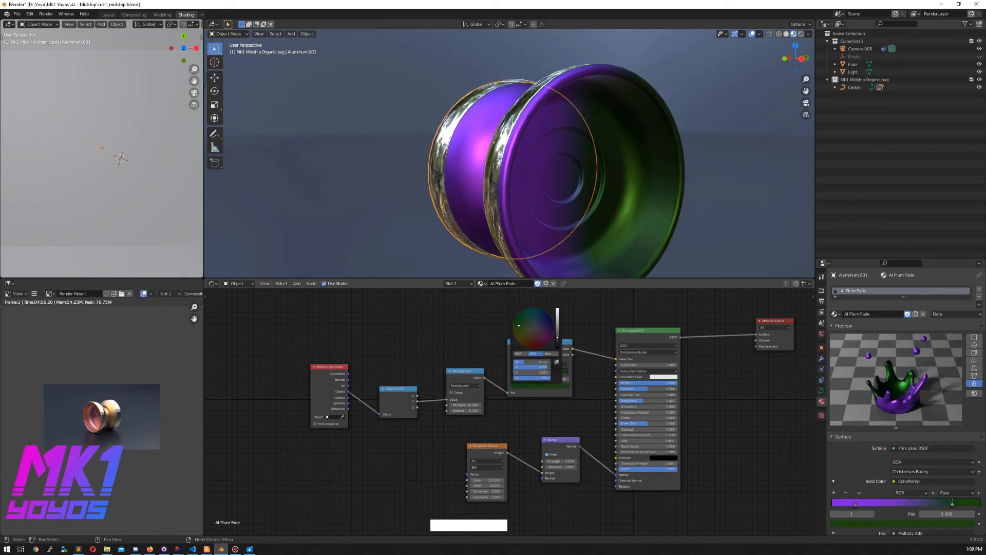
# Change the ColorRamp's light purple stop to green, and settle on a near-white silver.
pyautogui.click(520, 372)
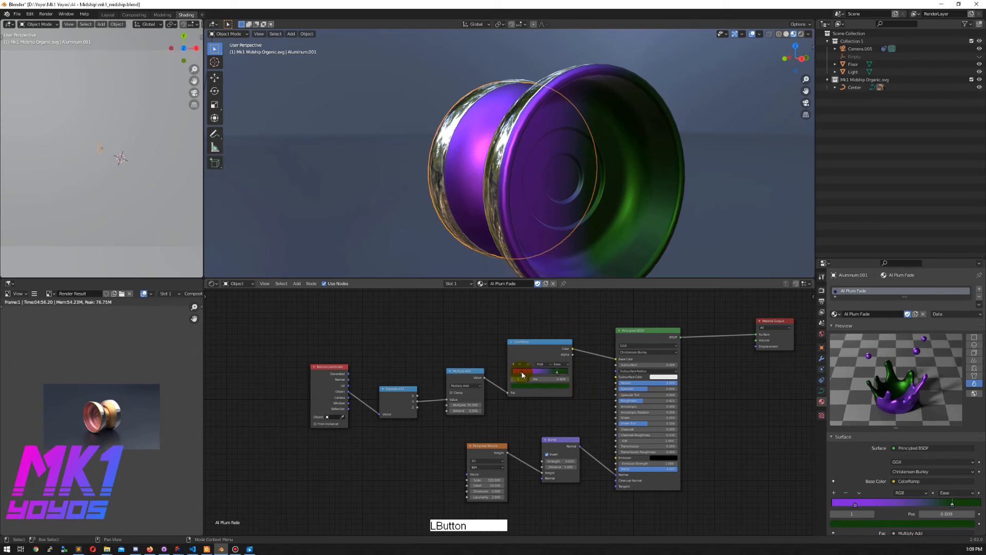
pyautogui.click(521, 374)
pyautogui.click(539, 385)
pyautogui.click(520, 326)
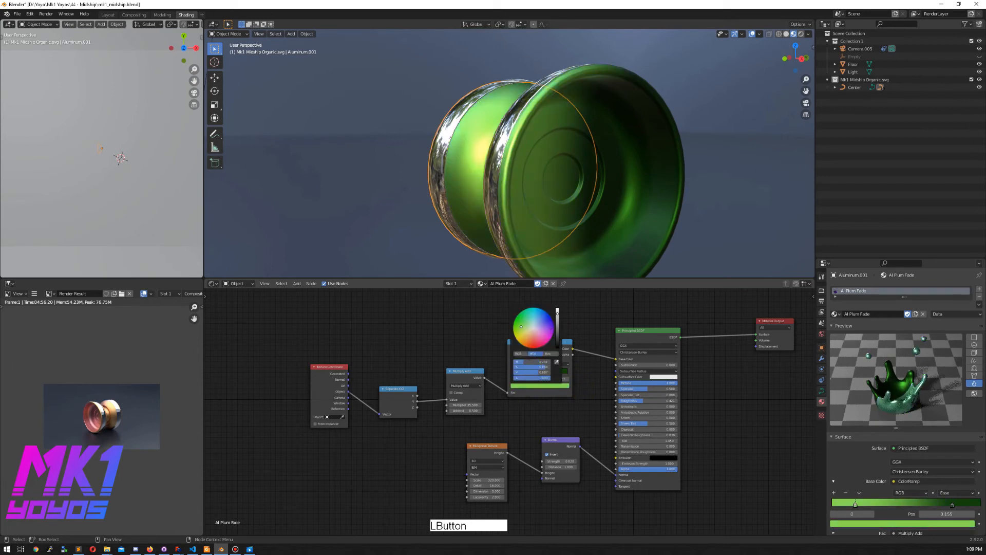
pyautogui.moveTo(519, 329); pyautogui.dragTo(534, 328)
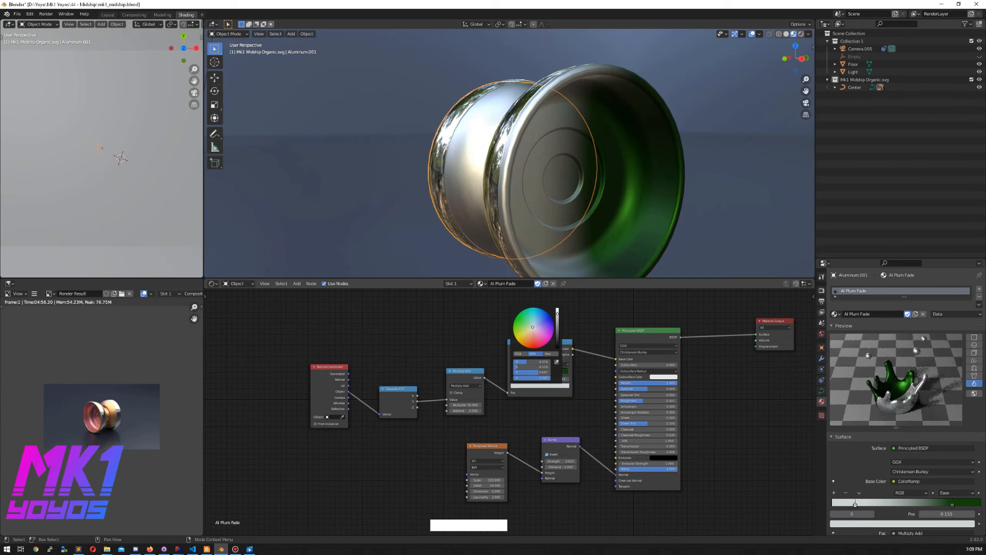
pyautogui.click(583, 420)
# Change the ColorRamp's dark green stop to a neutral near-black with a color value of 0.01.
pyautogui.click(564, 372)
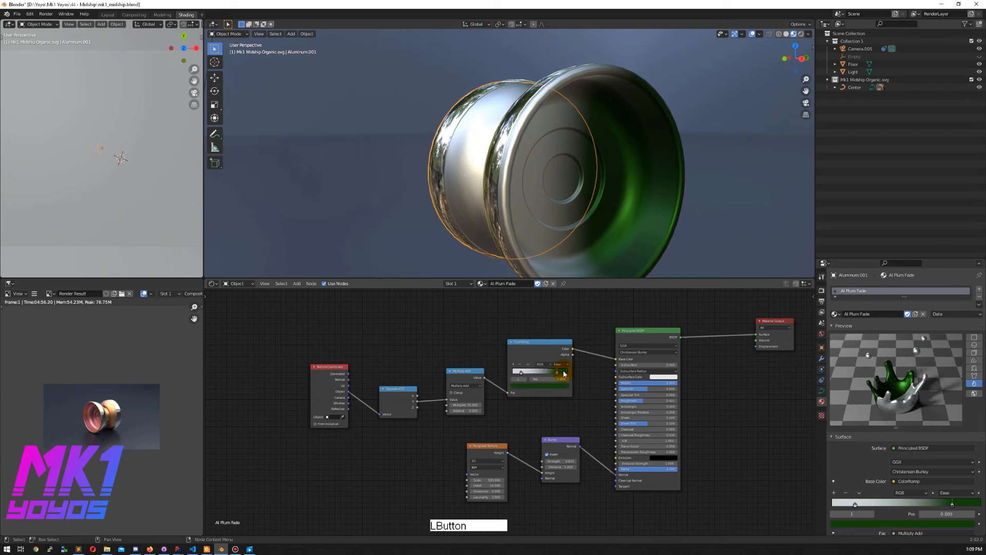
pyautogui.click(563, 387)
pyautogui.moveTo(558, 343); pyautogui.dragTo(535, 372)
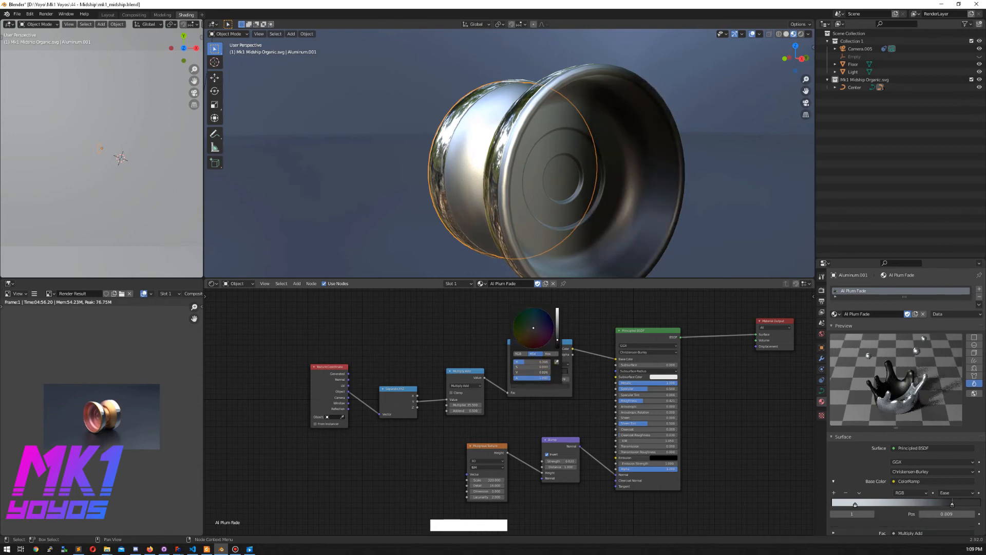
pyautogui.click(532, 372)
pyautogui.press('BackSpace')
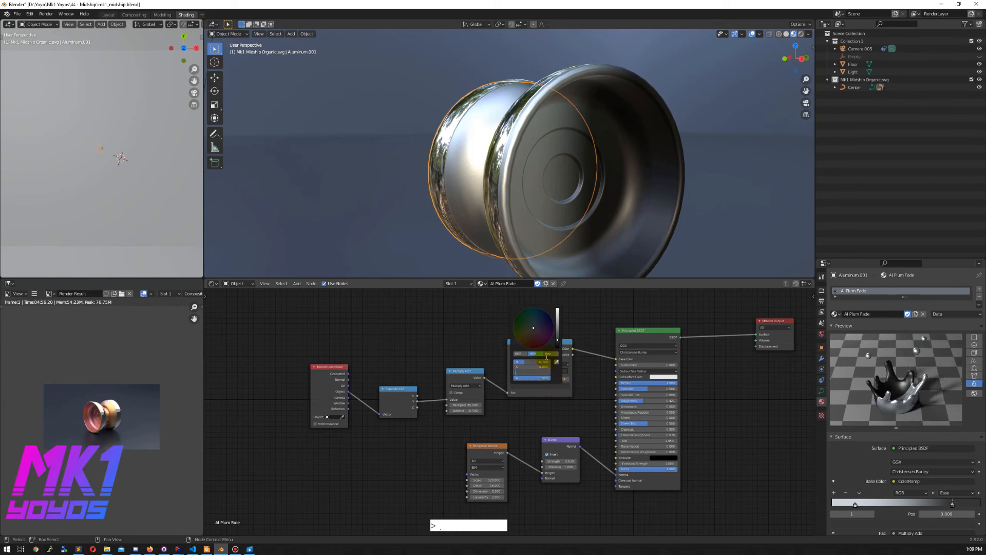
pyautogui.write('.01')
pyautogui.press('KP_Enter')
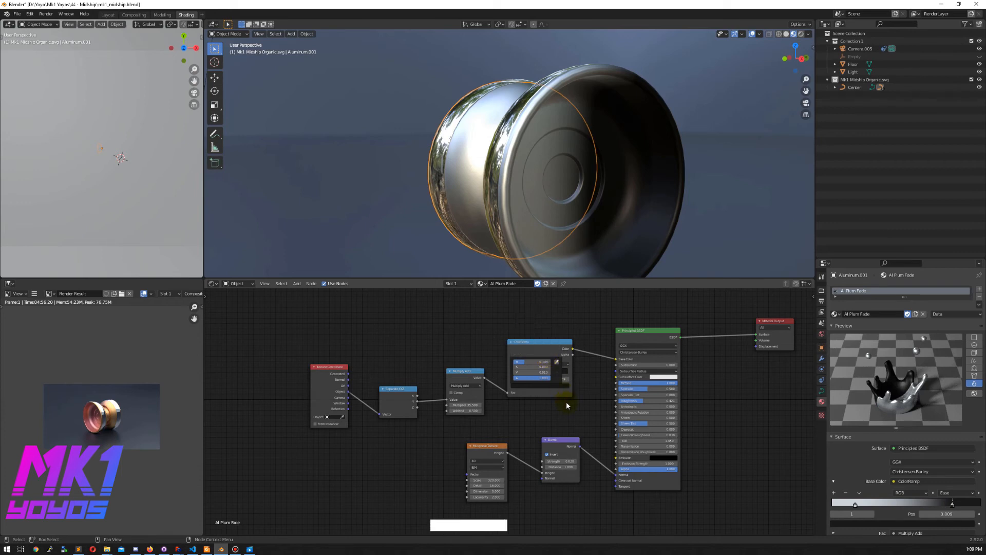
pyautogui.click(568, 411)
# Move the ColorRamp's black stop to position 0.532 and inspect the sharper fade across the cup of the other half.
pyautogui.moveTo(556, 376); pyautogui.dragTo(540, 379)
pyautogui.moveTo(670, 174); pyautogui.dragTo(694, 168, button='middle')
pyautogui.click(707, 171)
pyautogui.click(602, 171)
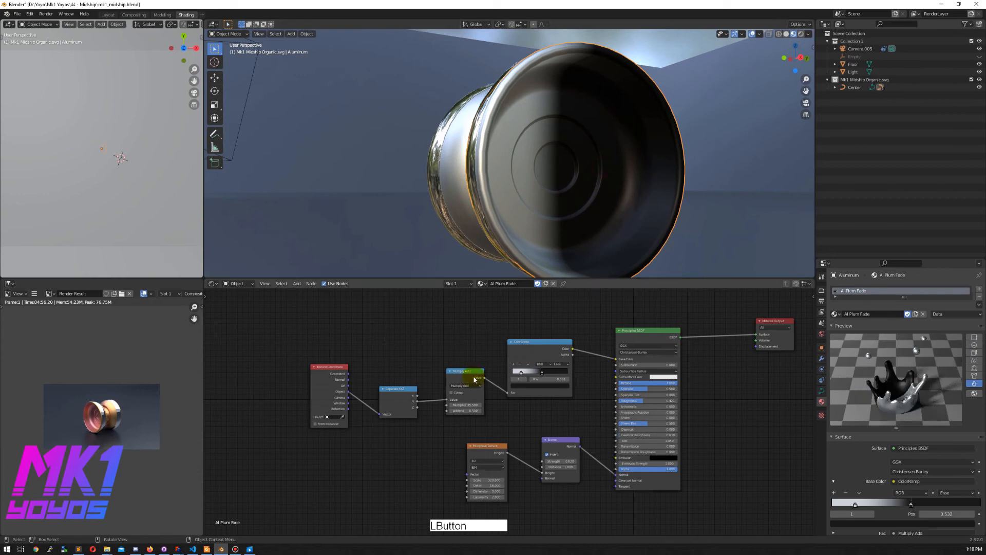
pyautogui.click(620, 214)
# Search the addable nodes for "tex" without adding one, and line up the Texture Coordinate, Separate XYZ and Multiply Add nodes before the ColorRamp.
pyautogui.moveTo(324, 372); pyautogui.dragTo(333, 355)
pyautogui.click(297, 284)
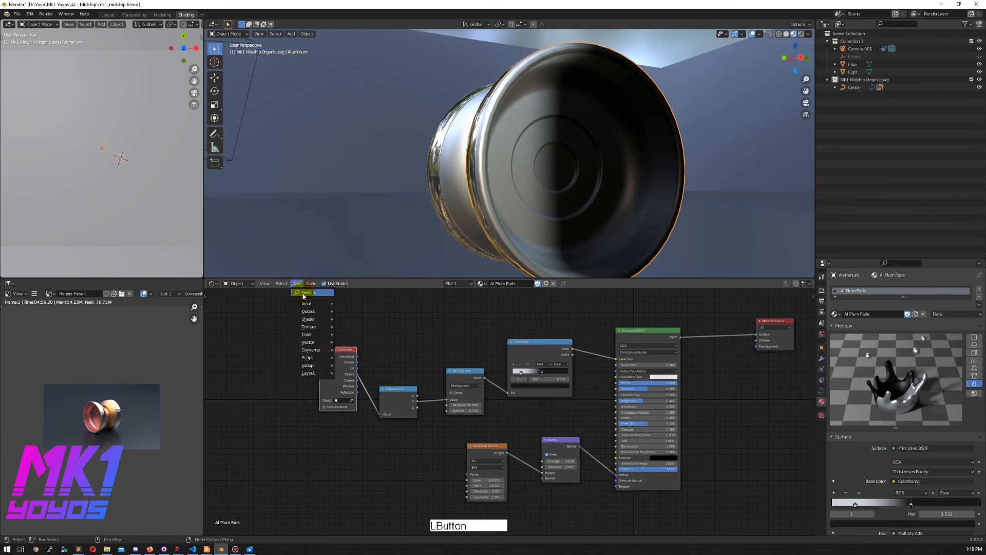
pyautogui.click(304, 293)
pyautogui.write('tex')
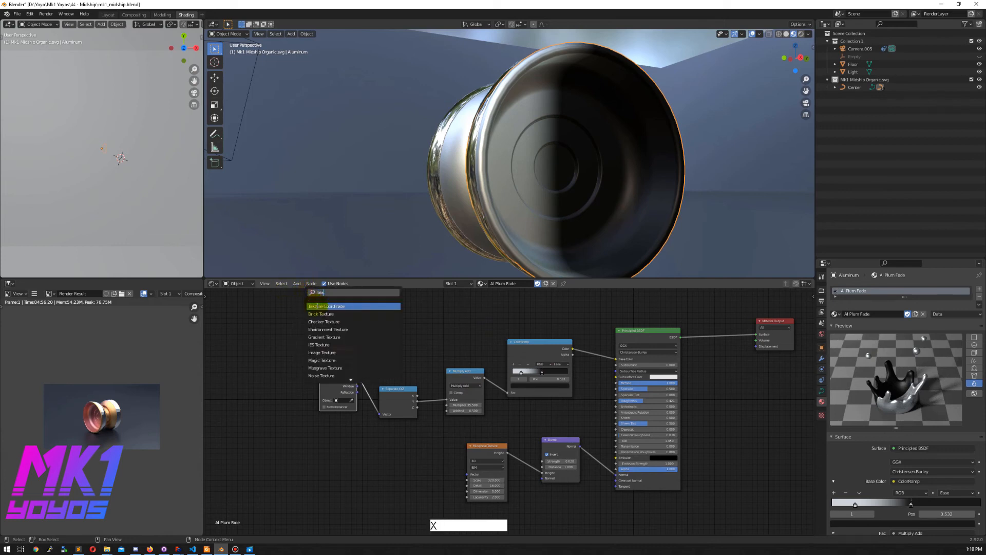
pyautogui.press('Escape')
pyautogui.moveTo(398, 390); pyautogui.dragTo(394, 359)
pyautogui.moveTo(463, 373); pyautogui.dragTo(460, 353)
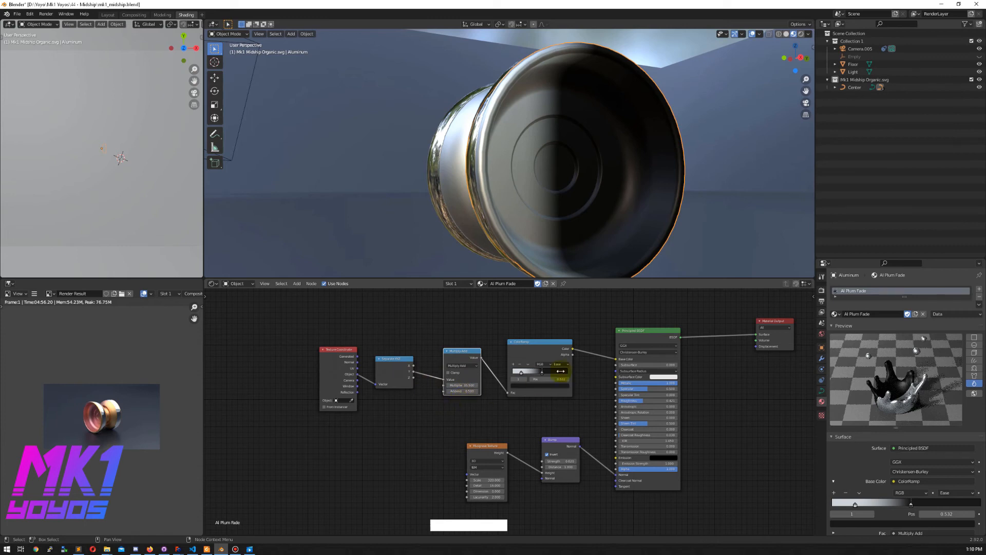
# Try the ColorRamp's black stop at position 1.000, move the silver stop to 0.000, and set the black stop to 0.723.
pyautogui.moveTo(525, 373); pyautogui.dragTo(596, 372)
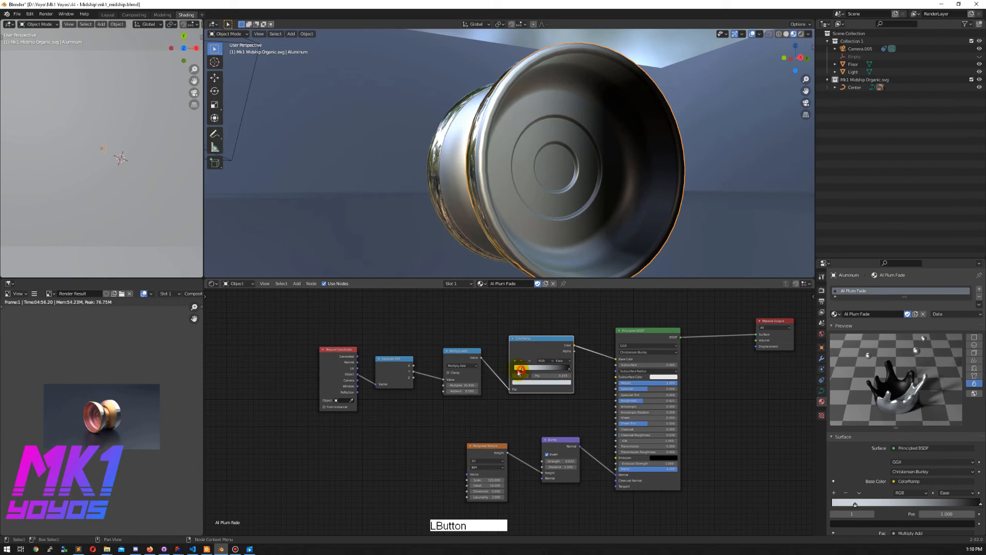
pyautogui.click(515, 368)
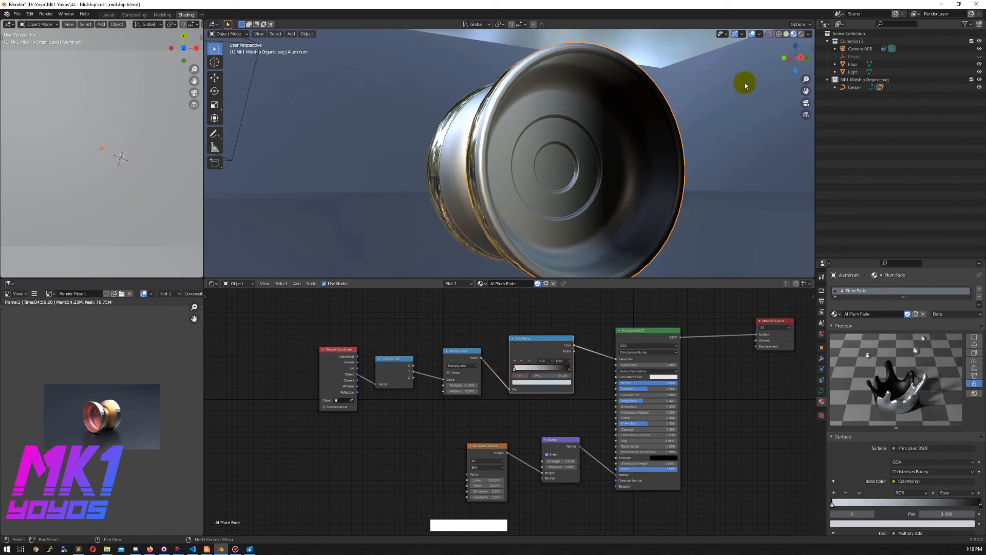
pyautogui.moveTo(571, 369)
pyautogui.mouseDown()
pyautogui.moveTo(557, 368)
pyautogui.moveTo(567, 368)
pyautogui.mouseUp()
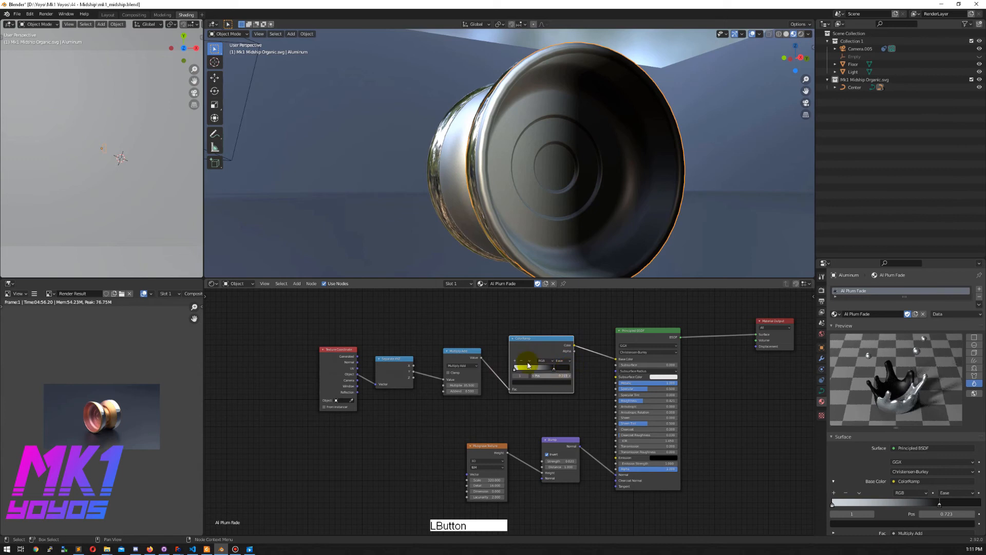
# Add a stop to the ColorRamp, place it at position 1.000, and color it magenta.
pyautogui.click(515, 360)
pyautogui.moveTo(534, 370); pyautogui.dragTo(568, 376)
pyautogui.click(563, 386)
pyautogui.click(542, 332)
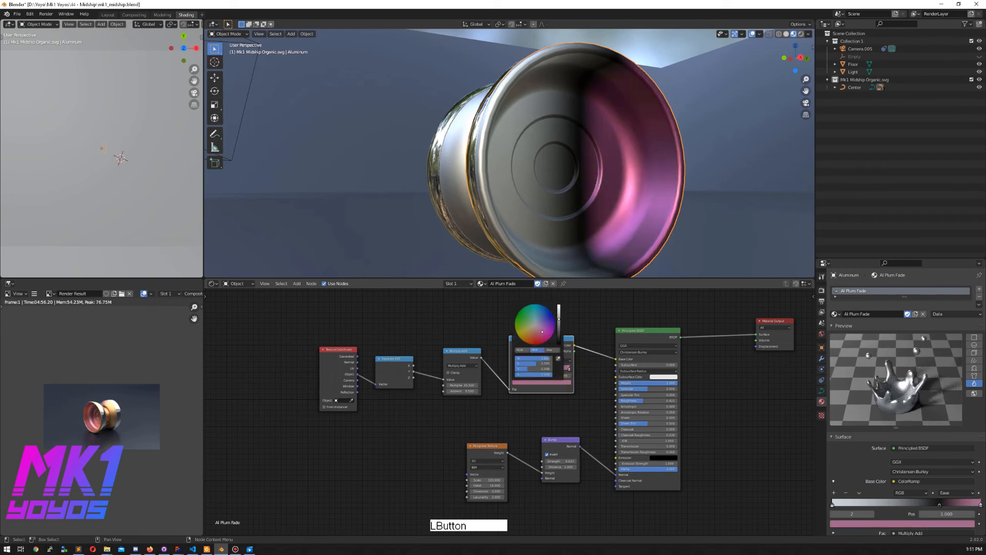
# Add another stop near the ColorRamp's silver end and color the stop at position 0.000 green.
pyautogui.moveTo(514, 371)
pyautogui.mouseDown()
pyautogui.moveTo(534, 370)
pyautogui.moveTo(515, 370)
pyautogui.mouseUp()
pyautogui.click(515, 361)
pyautogui.click(524, 384)
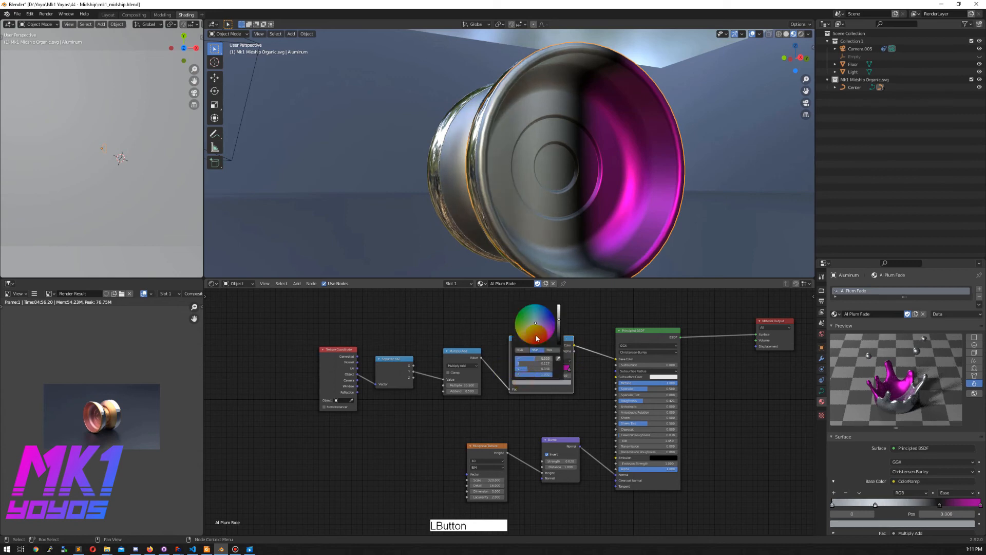
pyautogui.click(532, 336)
pyautogui.click(600, 377)
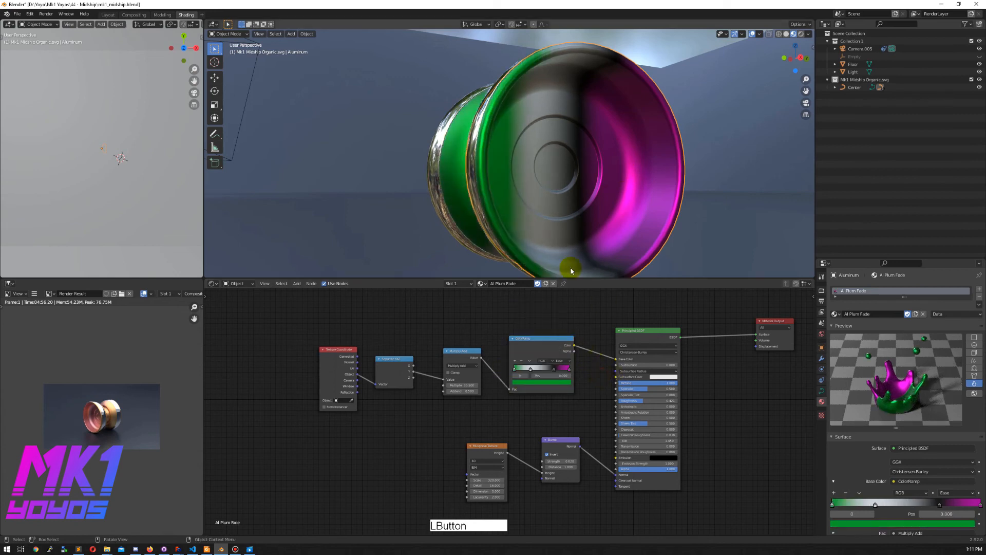
# Move the ColorRamp's silver stop to position 0.160 and try feeding the Separate XYZ X output into the Multiply Add node.
pyautogui.moveTo(555, 371); pyautogui.dragTo(521, 370)
pyautogui.moveTo(670, 180); pyautogui.dragTo(651, 203, button='middle')
pyautogui.moveTo(442, 380)
pyautogui.mouseDown()
pyautogui.moveTo(414, 364)
pyautogui.moveTo(443, 380)
pyautogui.mouseUp()
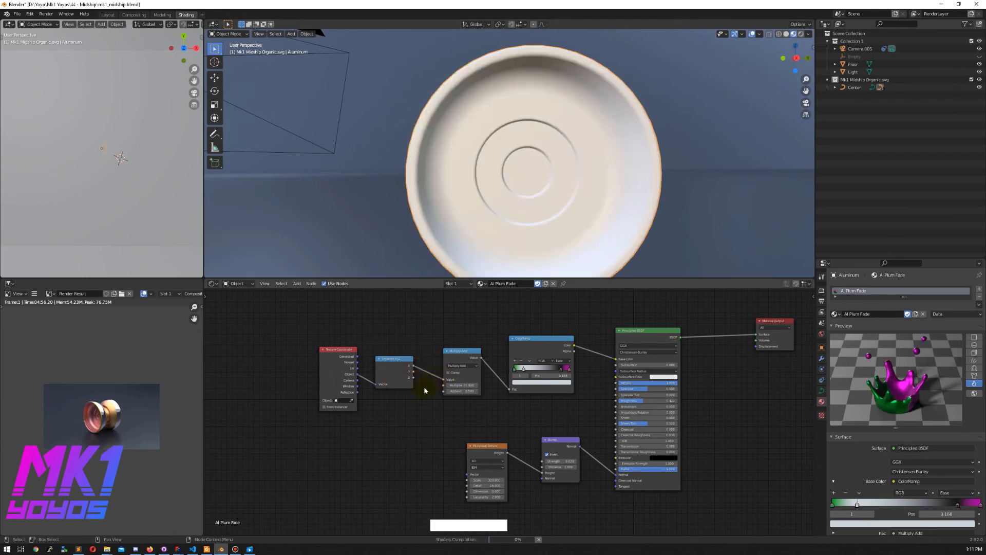
pyautogui.moveTo(462, 206); pyautogui.dragTo(544, 169, button='middle')
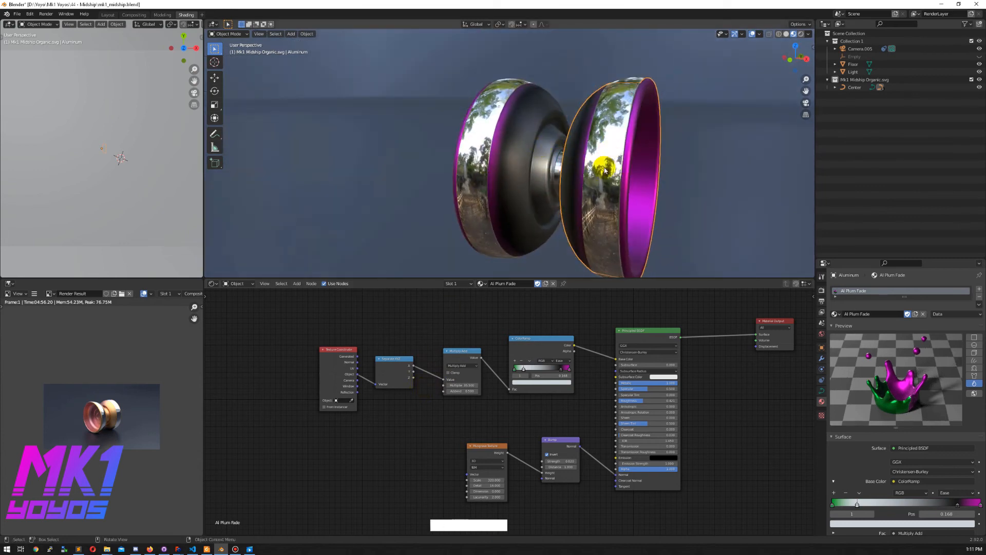
# Try driving the Multiply Add node from the Separate XYZ Z output and inspect the vertical fade on the yoyo.
pyautogui.moveTo(440, 379)
pyautogui.mouseDown()
pyautogui.moveTo(418, 376)
pyautogui.moveTo(444, 380)
pyautogui.mouseUp()
pyautogui.moveTo(711, 192); pyautogui.dragTo(585, 89, button='middle')
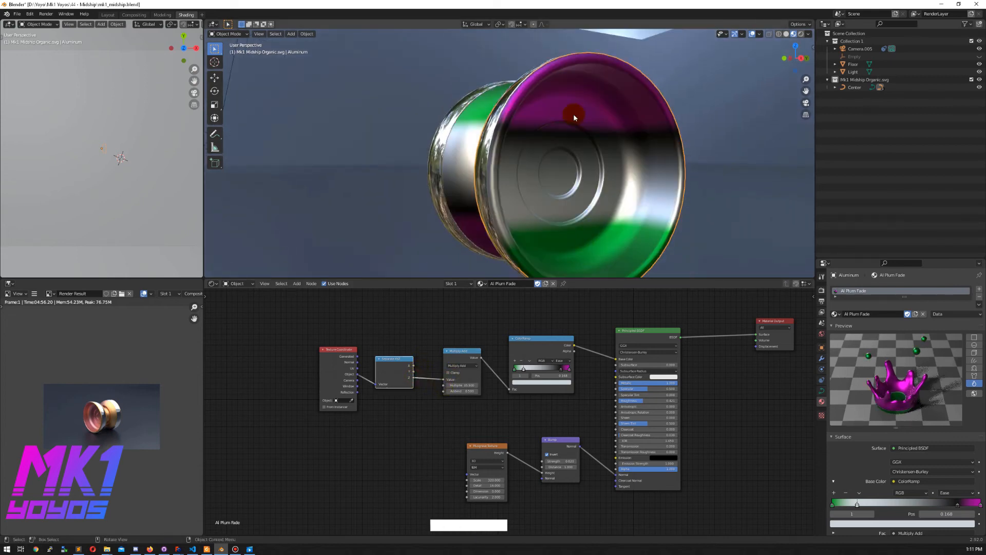
pyautogui.moveTo(519, 170); pyautogui.dragTo(403, 374, button='middle')
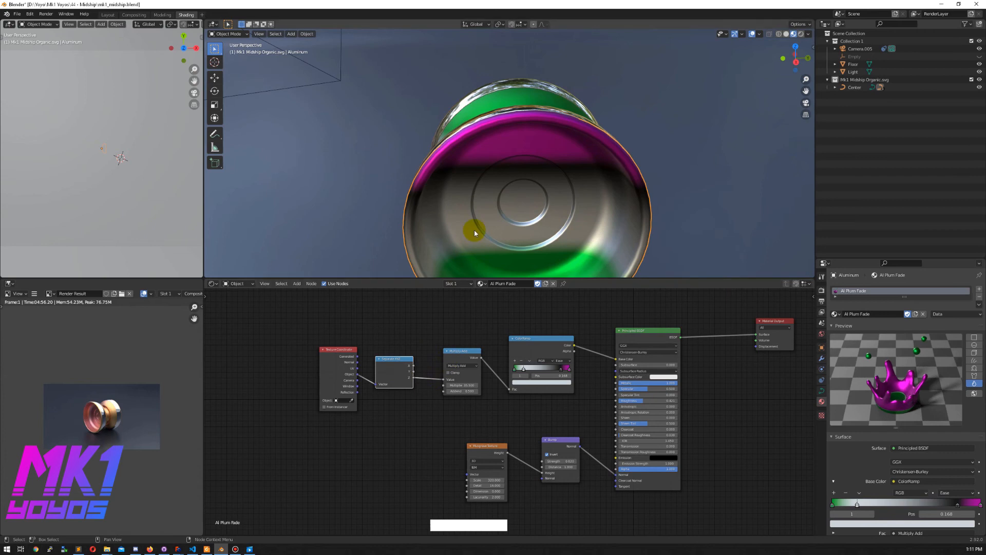
# Try rotating the front aluminum half with the Rotate tool, undo it, and reselect the half with Select Box.
pyautogui.click(533, 199)
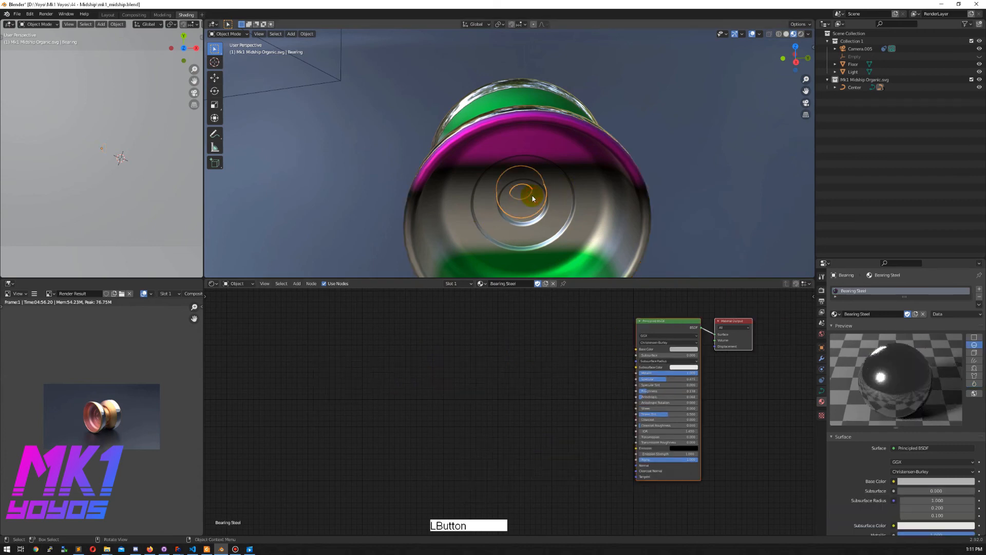
pyautogui.click(578, 204)
pyautogui.click(216, 93)
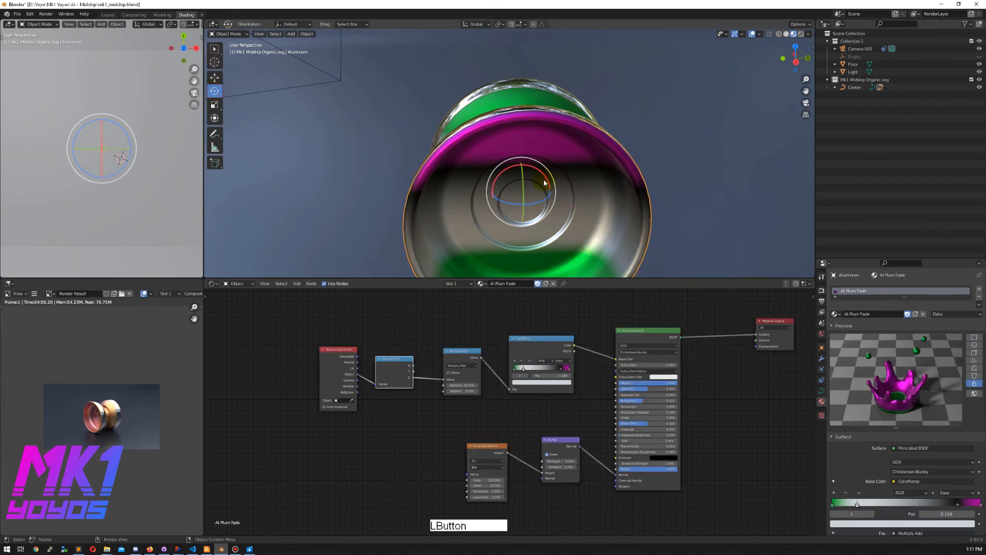
pyautogui.moveTo(538, 171); pyautogui.dragTo(551, 188)
pyautogui.click(708, 144)
pyautogui.hotkey('ctrl', 'z')
pyautogui.hotkey('ctrl', 'z')
pyautogui.click(215, 49)
pyautogui.click(473, 187)
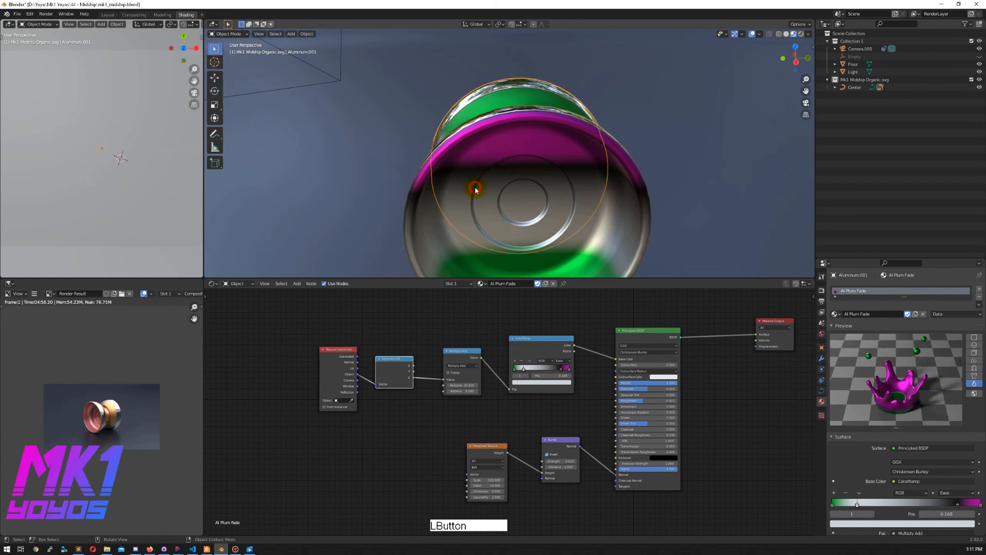
pyautogui.click(515, 197)
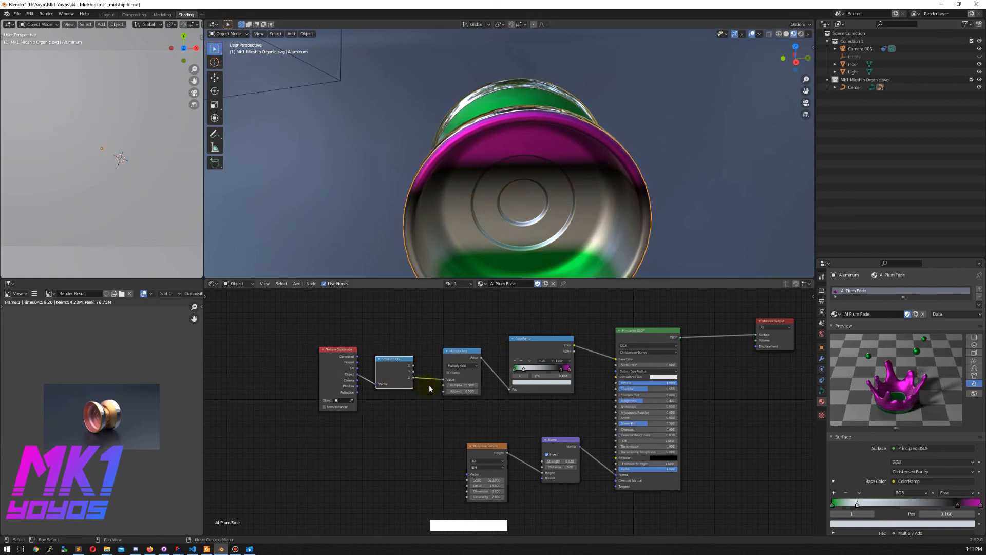
# Reconnect the Separate XYZ Y output to the Multiply Add node's value input.
pyautogui.moveTo(444, 380)
pyautogui.mouseDown()
pyautogui.moveTo(414, 375)
pyautogui.moveTo(445, 380)
pyautogui.mouseUp()
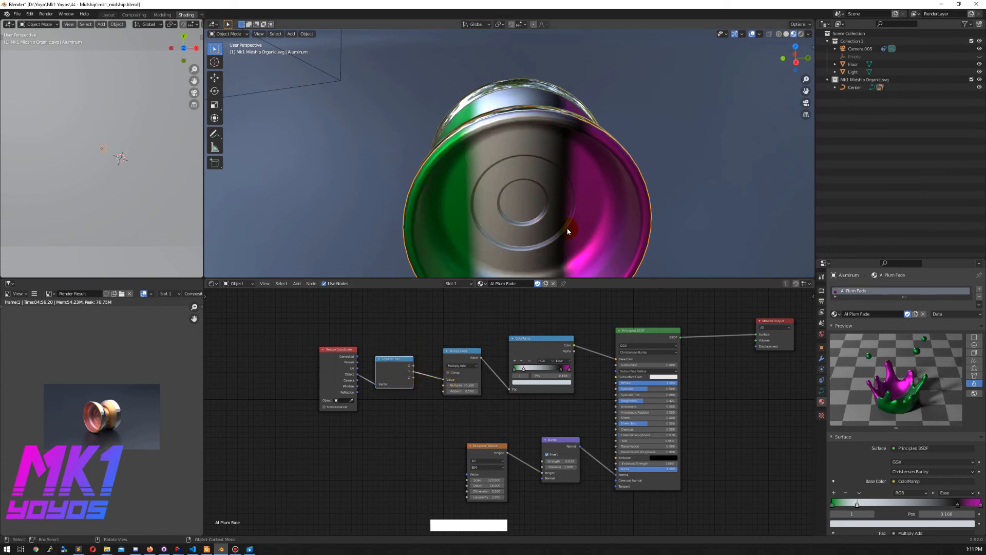
pyautogui.scroll(1, 545, 203)
pyautogui.keyDown('shift'); pyautogui.moveTo(558, 241); pyautogui.dragTo(579, 176, button='middle'); pyautogui.keyUp('shift')
# Add a red stop between the ColorRamp's silver and black stops, and place the silver stop at position 0.368.
pyautogui.moveTo(561, 368); pyautogui.dragTo(533, 368)
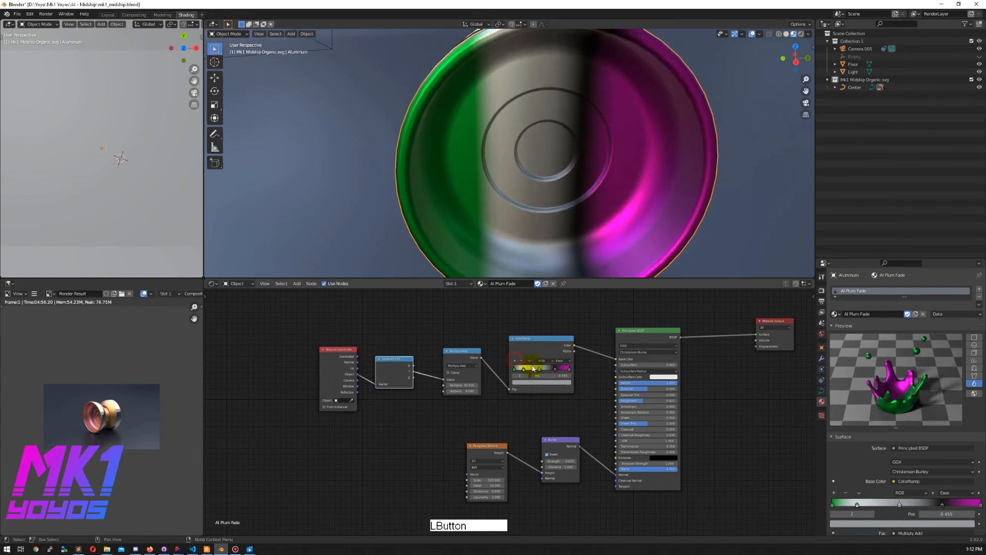
pyautogui.click(540, 383)
pyautogui.moveTo(537, 326); pyautogui.dragTo(537, 372)
pyautogui.click(576, 394)
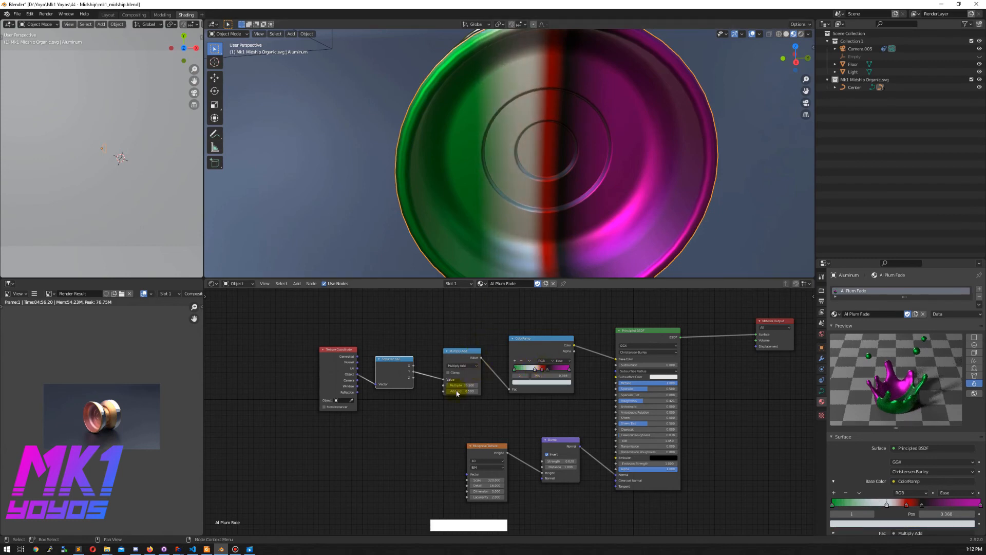
# Try raising and lowering the Multiply Add multiplier, and spread the ColorRamp's silver and black stops outward, the black one to position 0.895.
pyautogui.moveTo(459, 385)
pyautogui.mouseDown()
pyautogui.moveTo(442, 385)
pyautogui.moveTo(480, 385)
pyautogui.moveTo(464, 384)
pyautogui.mouseUp()
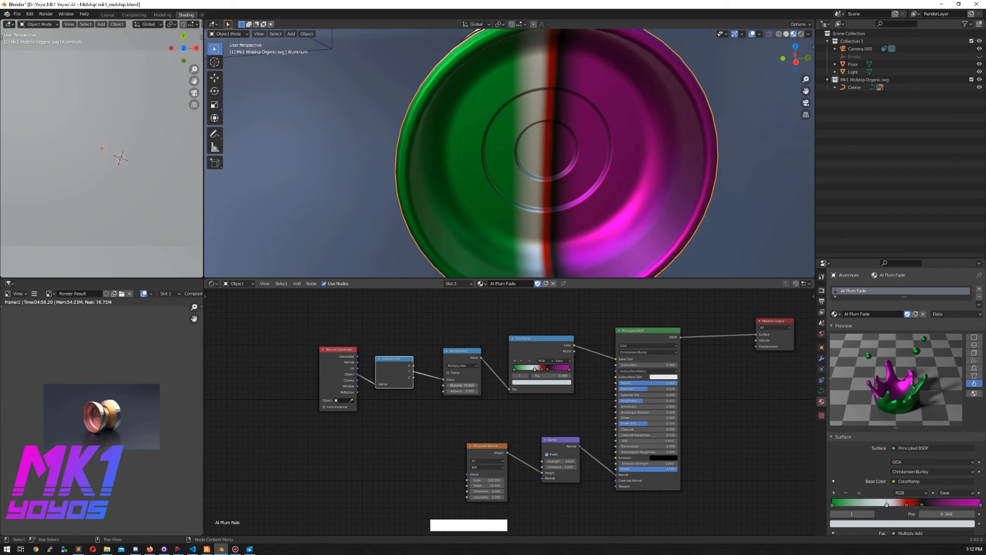
pyautogui.moveTo(463, 384); pyautogui.dragTo(428, 385)
pyautogui.moveTo(534, 368); pyautogui.dragTo(565, 372)
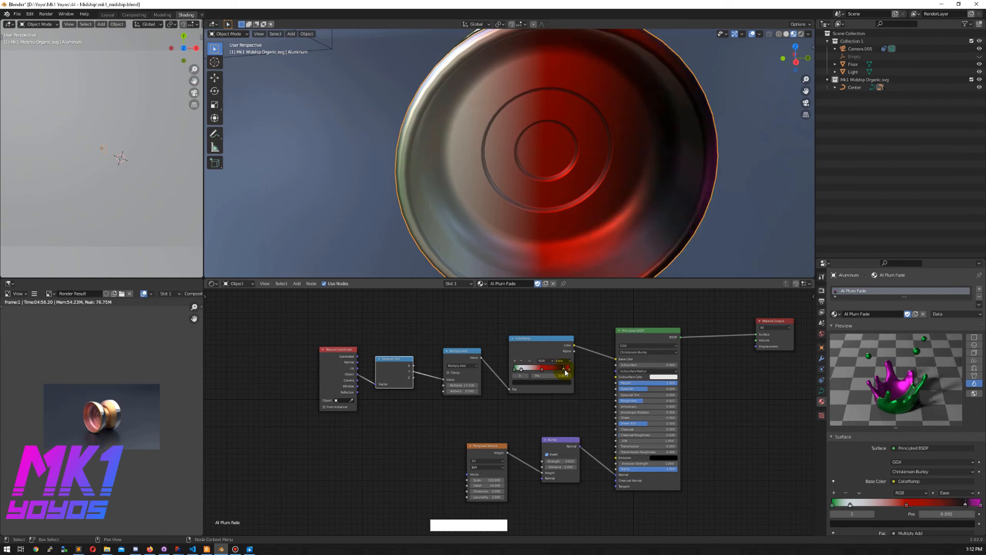
pyautogui.moveTo(463, 385); pyautogui.dragTo(472, 385)
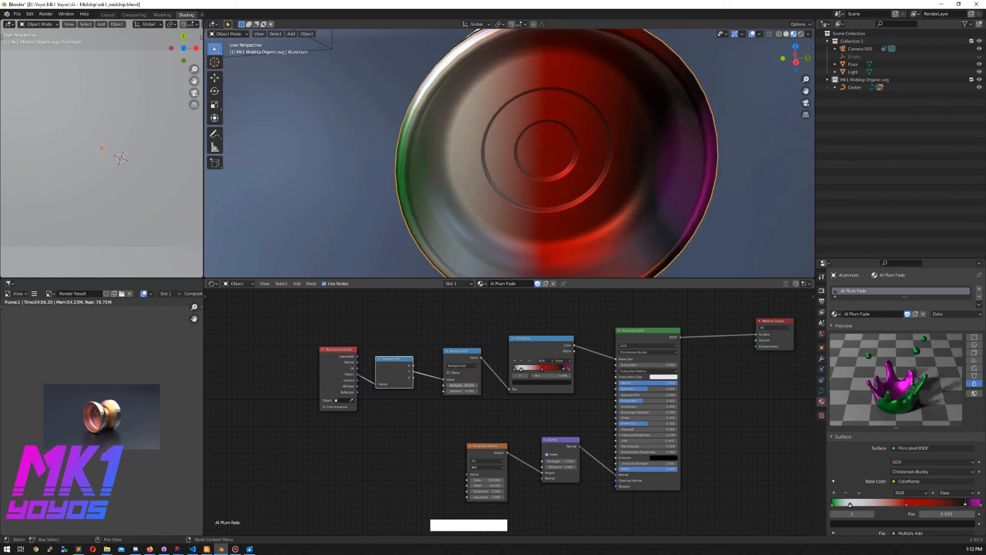
pyautogui.moveTo(733, 226)
pyautogui.mouseDown(button='middle')
pyautogui.moveTo(689, 232)
pyautogui.moveTo(723, 227)
pyautogui.mouseUp(button='middle')
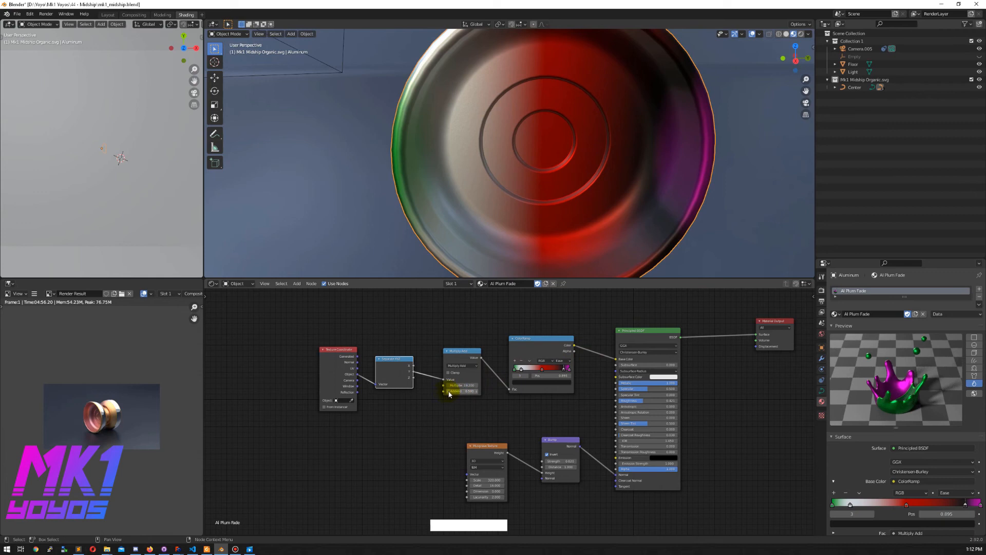
# Try lowering and raising the Multiply Add addend to shift the fade sideways, then restore its starting value.
pyautogui.moveTo(449, 394); pyautogui.dragTo(451, 394)
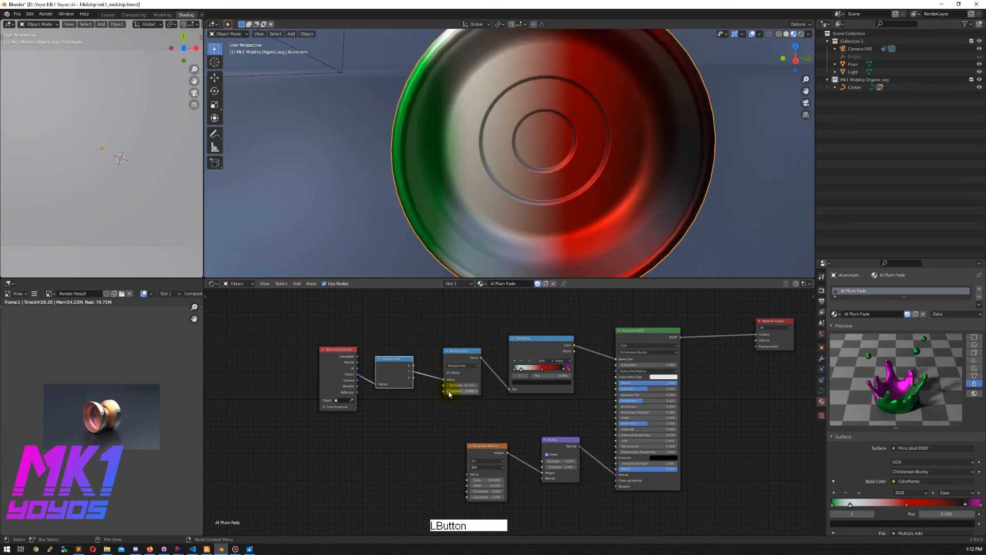
pyautogui.click(478, 392)
pyautogui.click(477, 392)
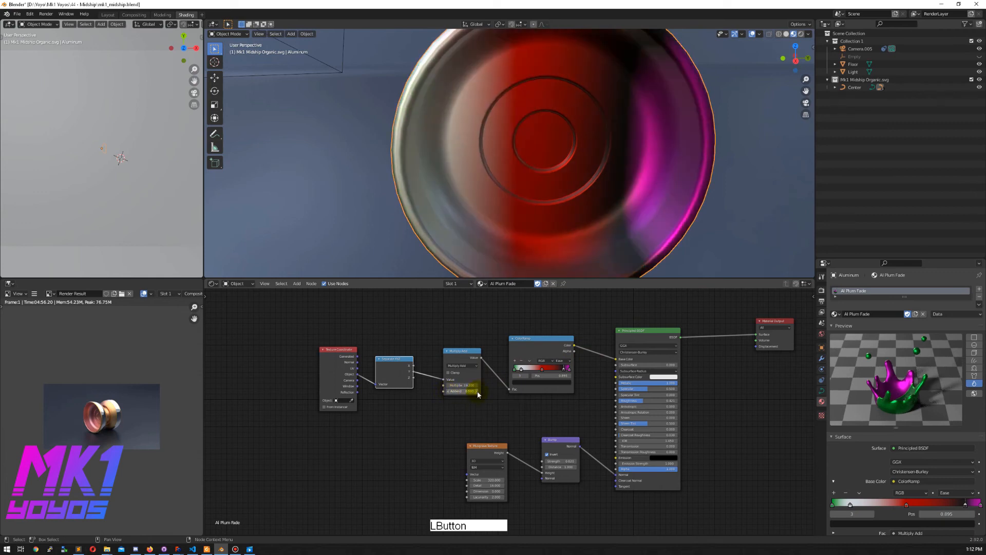
pyautogui.click(448, 391)
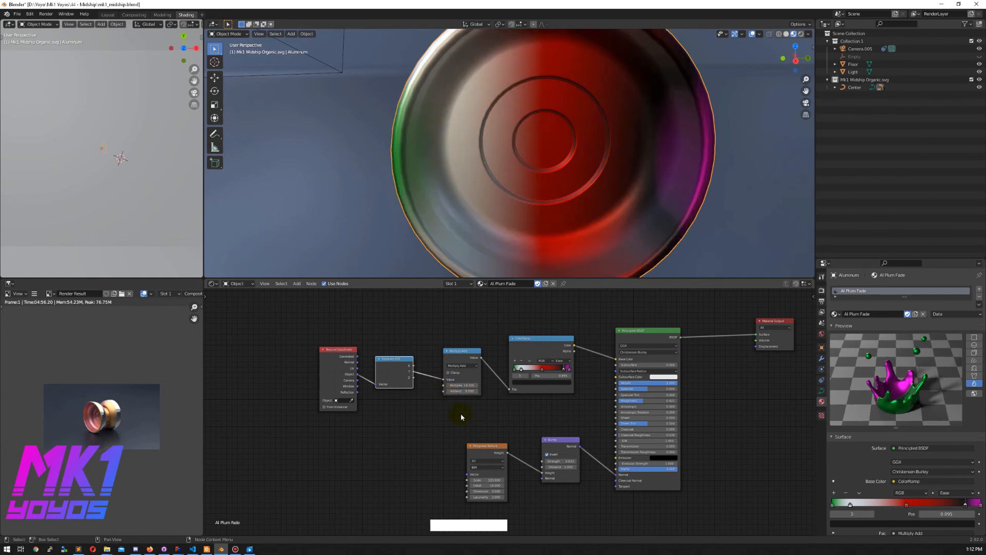
# Set the Multiply Add node's multiplier to 20.
pyautogui.click(473, 385)
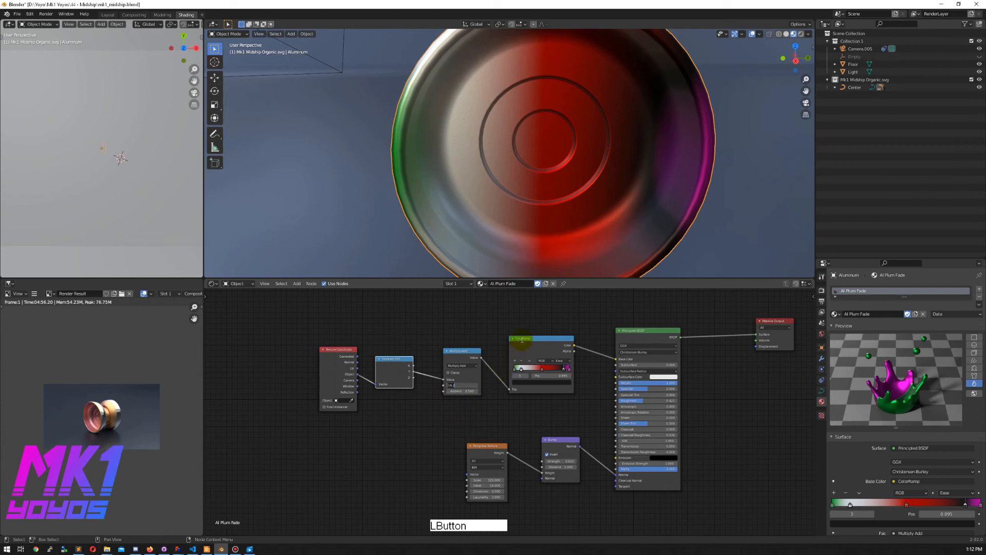
pyautogui.write('20')
pyautogui.press('KP_Enter')
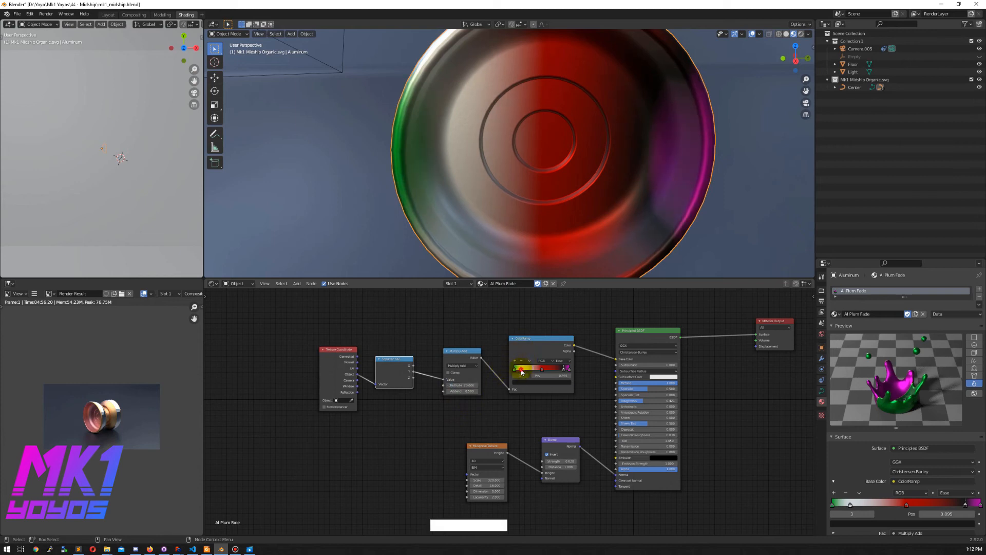
# Delete the silver, green and black stops from the ColorRamp, keeping only the red and magenta ones.
pyautogui.click(521, 369)
pyautogui.click(522, 362)
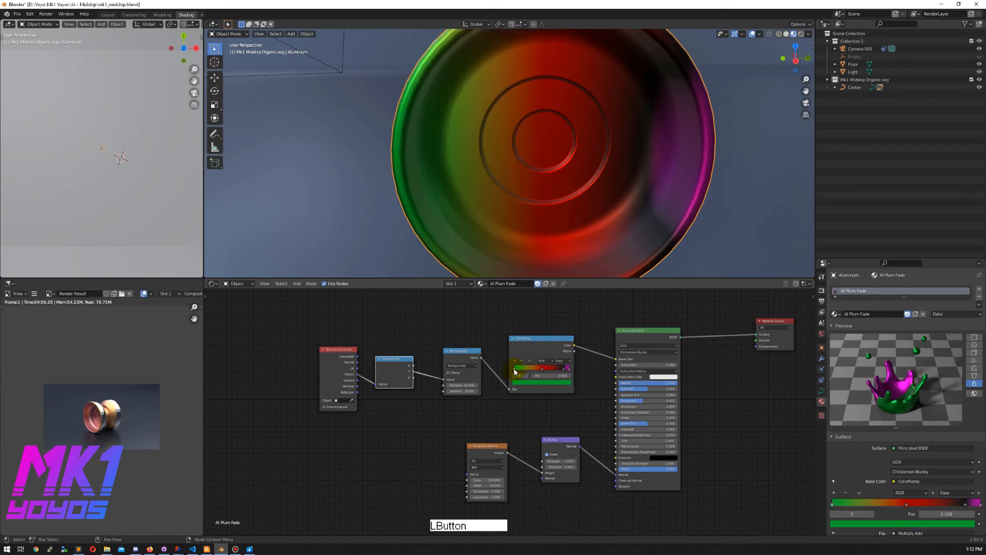
pyautogui.click(522, 361)
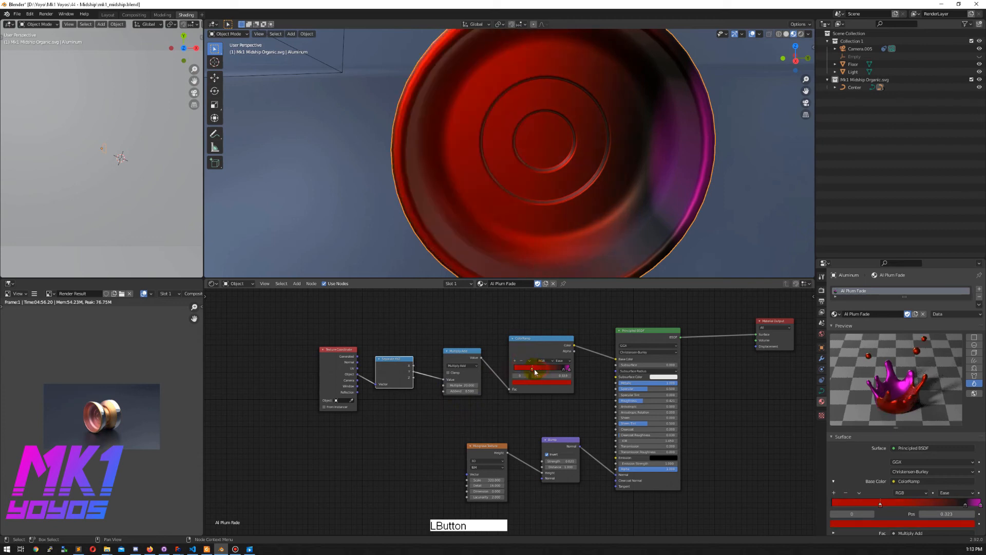
pyautogui.click(564, 369)
pyautogui.click(522, 361)
# Recolor the ColorRamp's red stop pink and the end stop at position 1.000 blue.
pyautogui.click(542, 381)
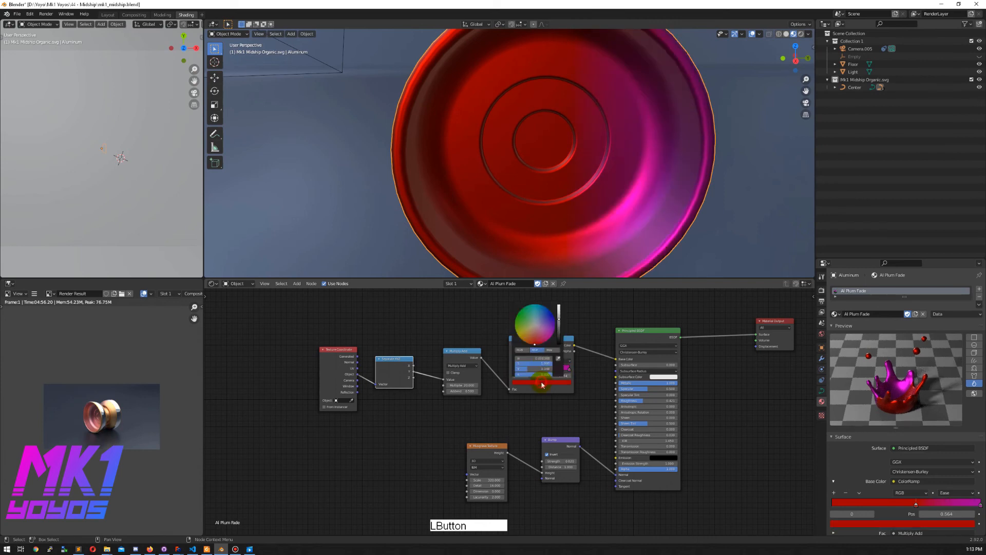
pyautogui.moveTo(541, 338)
pyautogui.mouseDown()
pyautogui.moveTo(521, 336)
pyautogui.moveTo(528, 326)
pyautogui.moveTo(546, 331)
pyautogui.mouseUp()
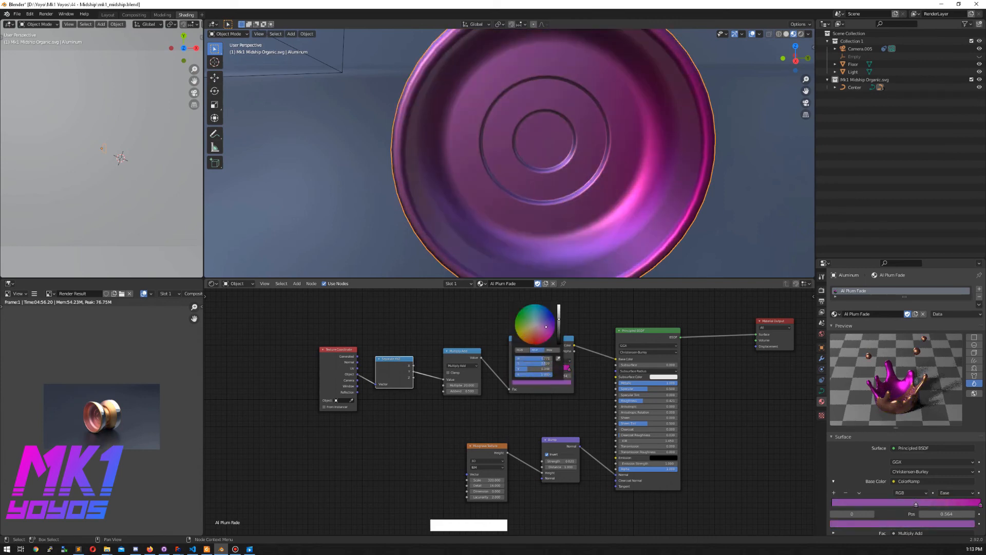
pyautogui.click(521, 409)
pyautogui.click(569, 369)
pyautogui.click(565, 382)
pyautogui.click(550, 317)
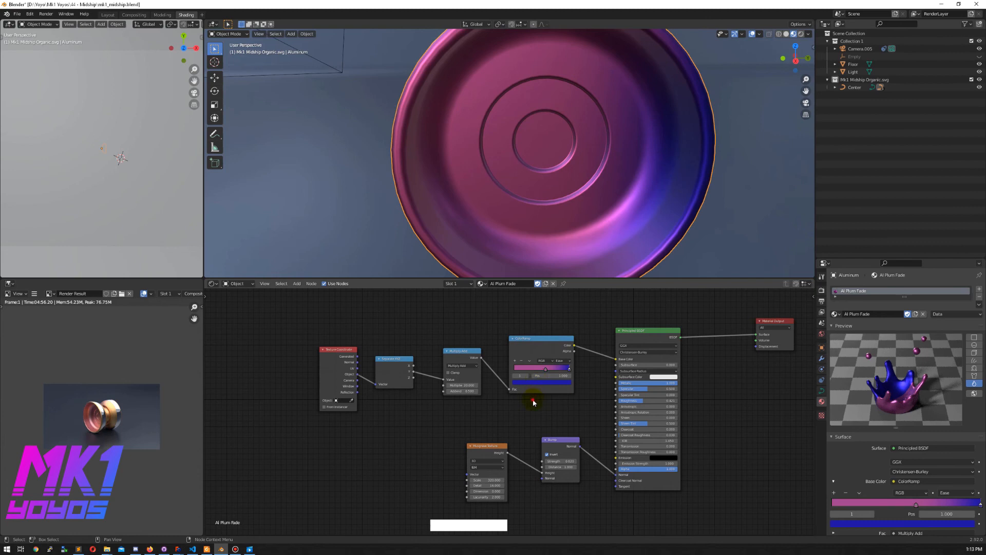
# Move the ColorRamp's pink stop to position 0.000 and color it vivid magenta.
pyautogui.click(514, 369)
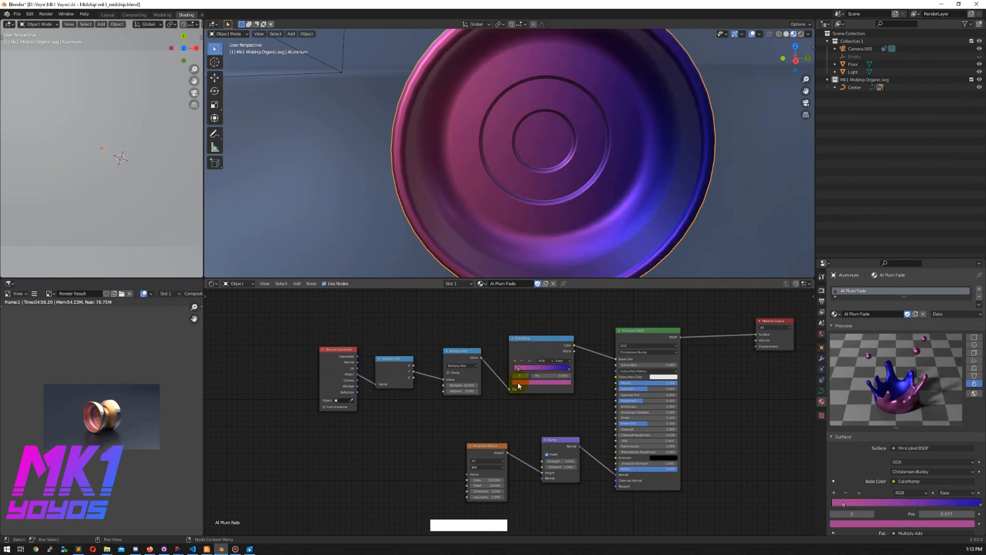
pyautogui.click(516, 382)
pyautogui.moveTo(537, 365)
pyautogui.mouseDown()
pyautogui.moveTo(552, 365)
pyautogui.moveTo(526, 368)
pyautogui.moveTo(535, 369)
pyautogui.mouseUp()
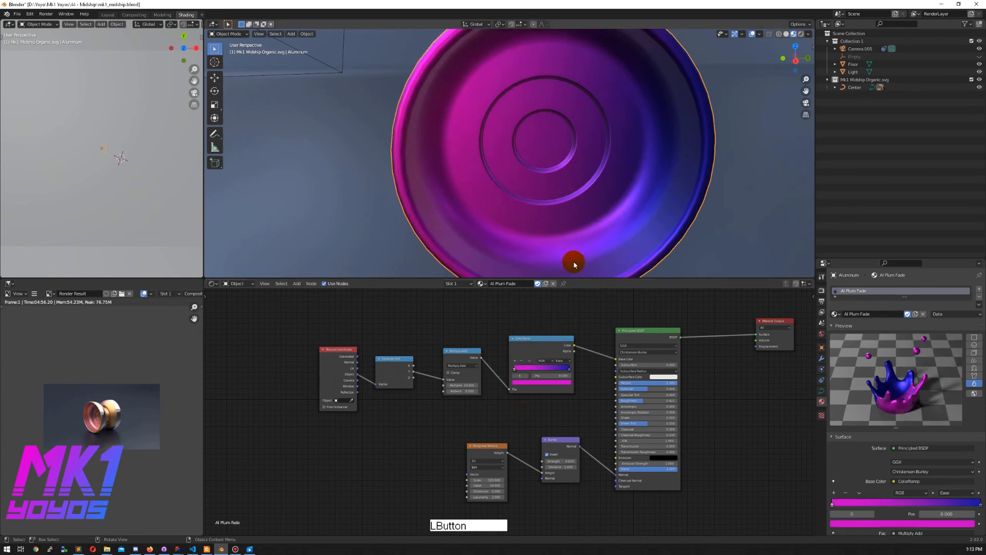
# Shift the ColorRamp's blue stop inward, place the magenta stop at position 0.100, and save the file.
pyautogui.moveTo(569, 370); pyautogui.dragTo(519, 373)
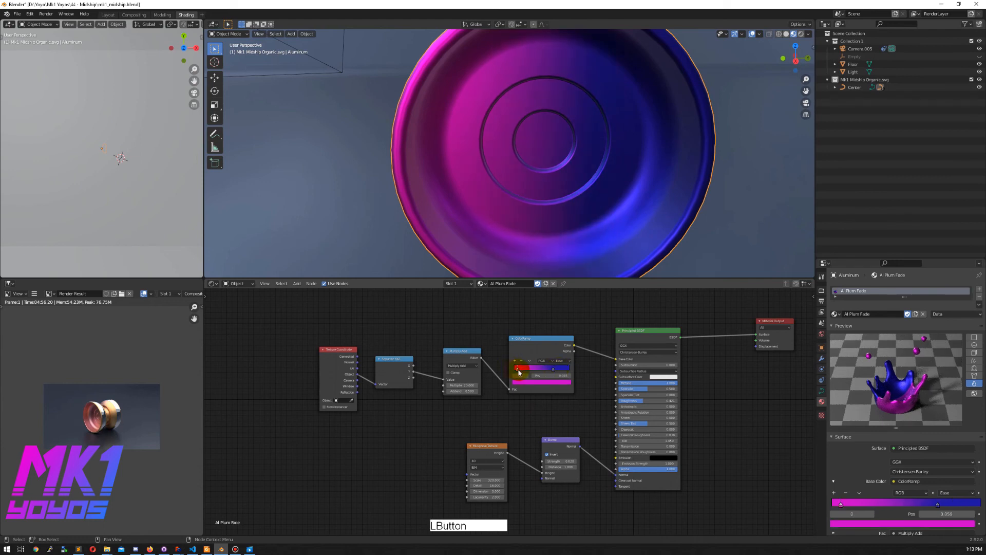
pyautogui.click(700, 209)
pyautogui.scroll(-3, 589, 185)
pyautogui.moveTo(590, 185); pyautogui.dragTo(664, 170, button='middle')
pyautogui.moveTo(609, 152); pyautogui.dragTo(651, 159, button='middle')
pyautogui.hotkey('ctrl', 's')
pyautogui.click(596, 167)
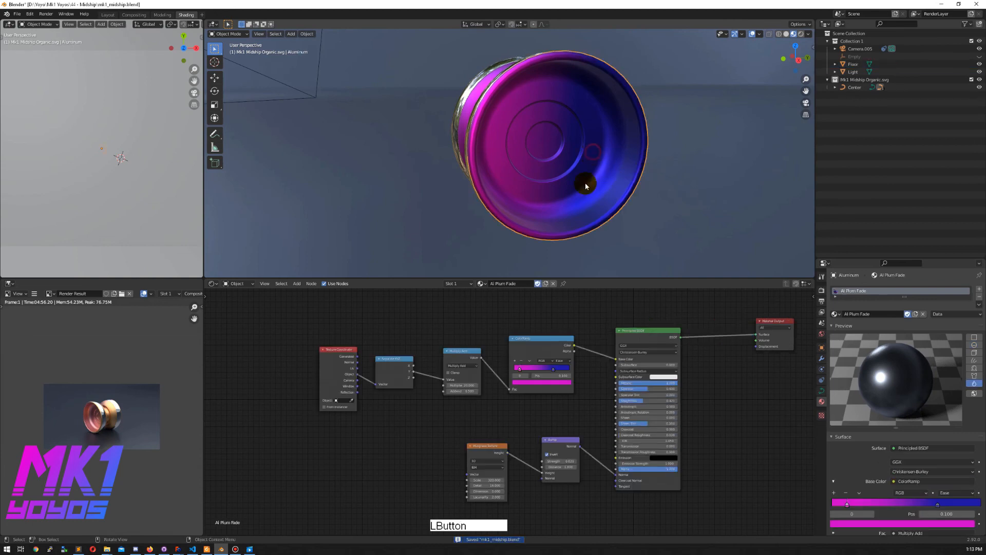
# Bring the ColorRamp's magenta and blue stops closer together for a tighter fade, with the blue stop at position 0.641.
pyautogui.moveTo(552, 370)
pyautogui.mouseDown()
pyautogui.moveTo(529, 373)
pyautogui.moveTo(546, 369)
pyautogui.mouseUp()
pyautogui.moveTo(644, 178); pyautogui.dragTo(619, 174, button='middle')
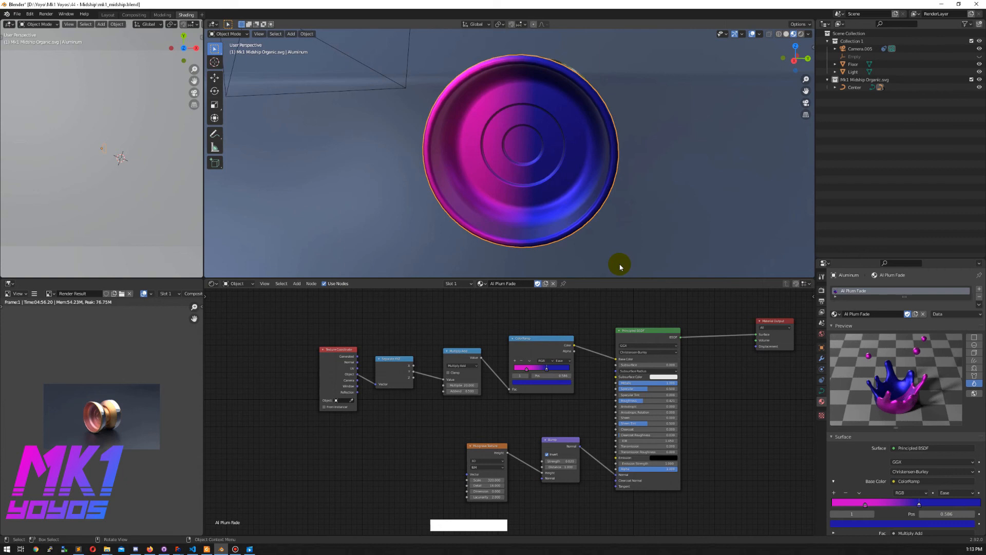
pyautogui.moveTo(547, 372); pyautogui.dragTo(555, 371)
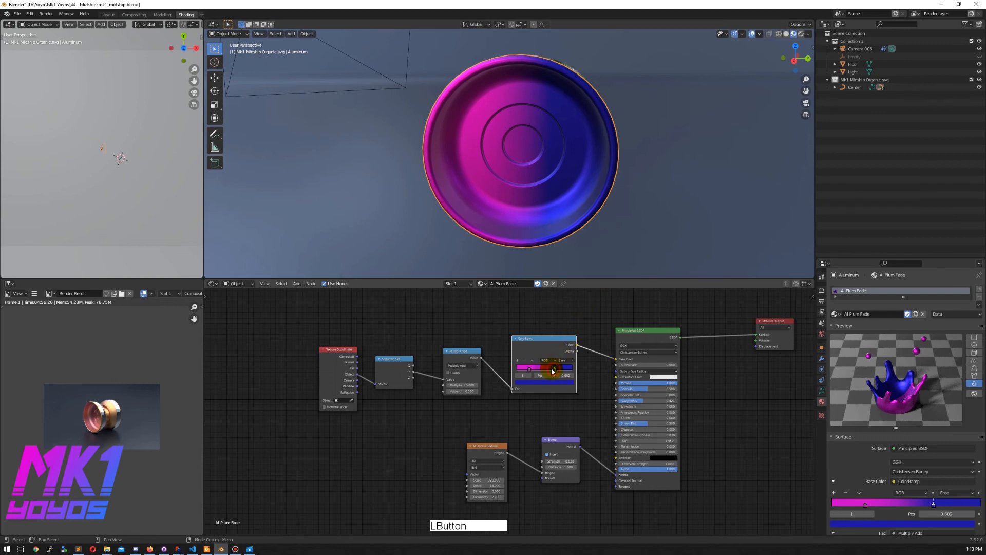
pyautogui.moveTo(551, 371)
pyautogui.mouseDown()
pyautogui.moveTo(566, 368)
pyautogui.moveTo(529, 368)
pyautogui.moveTo(553, 368)
pyautogui.mouseUp()
# Save the file and view the magenta-to-blue yoyo through the camera.
pyautogui.click(687, 123)
pyautogui.moveTo(687, 124); pyautogui.dragTo(700, 140, button='middle')
pyautogui.hotkey('ctrl', 's')
pyautogui.press('KP_0')
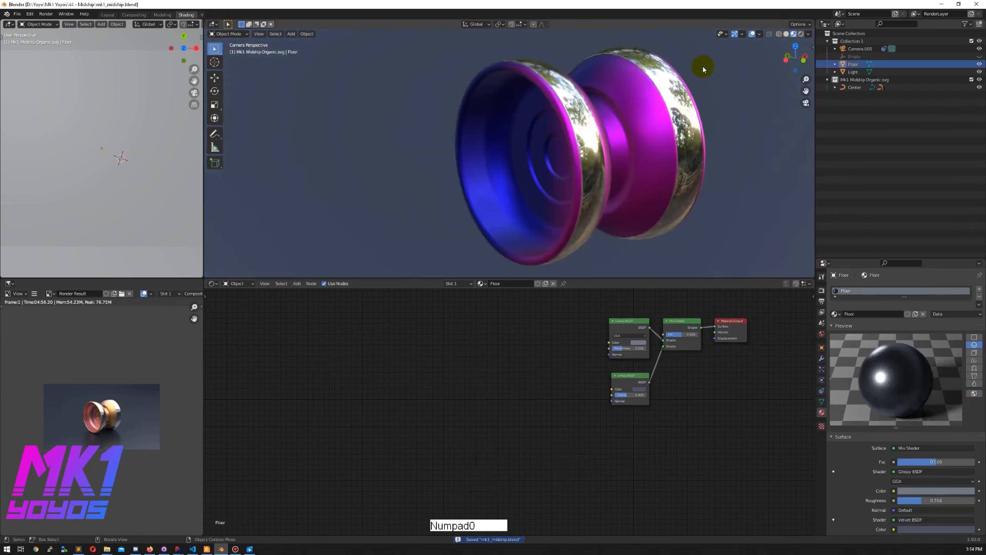
pyautogui.scroll(-1, 688, 110)
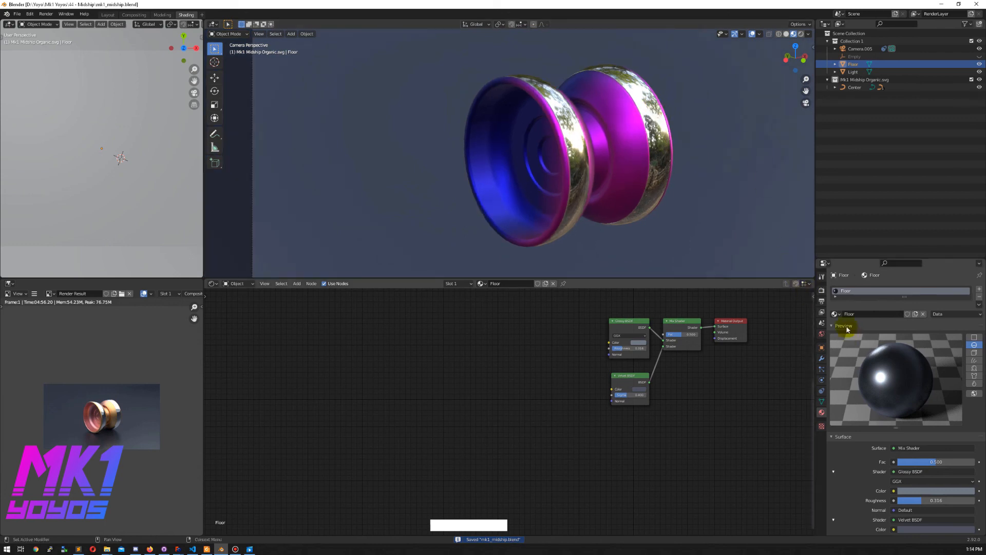
pyautogui.click(840, 314)
pyautogui.click(841, 314)
pyautogui.click(683, 251)
pyautogui.click(636, 160)
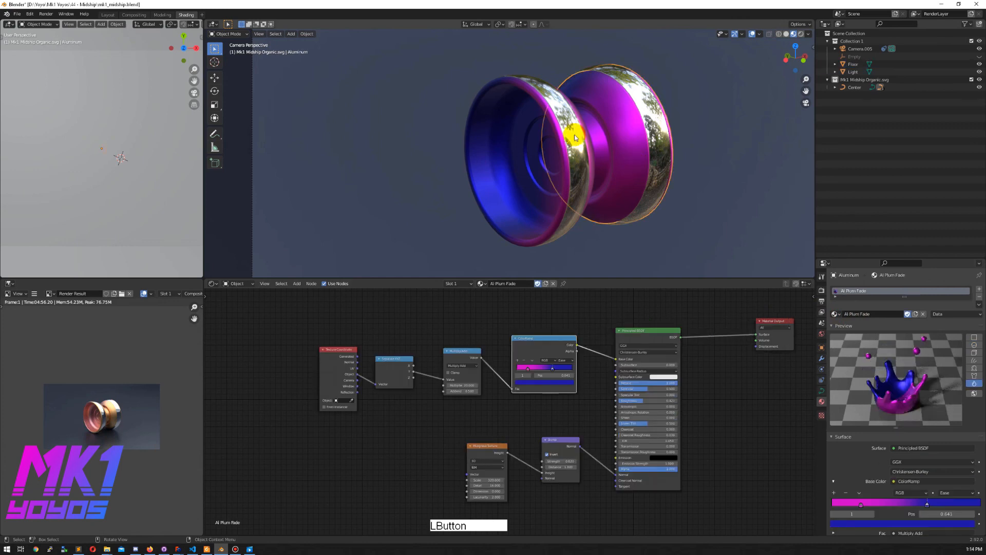
pyautogui.click(626, 147)
pyautogui.click(744, 143)
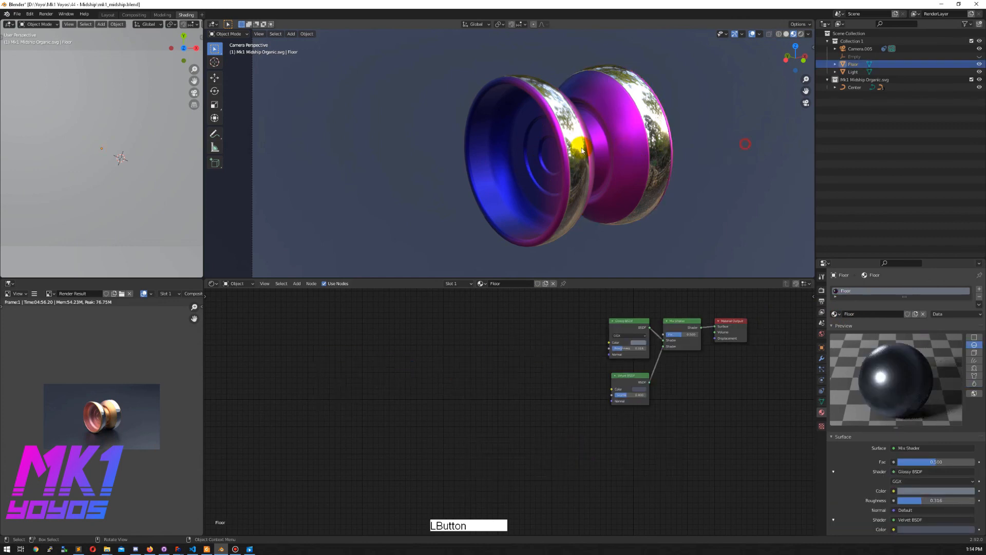
# Rotate the yoyo's aluminum part about its axis so the fade runs from blue at the top to magenta below, and save the file.
pyautogui.click(510, 150)
pyautogui.click(214, 92)
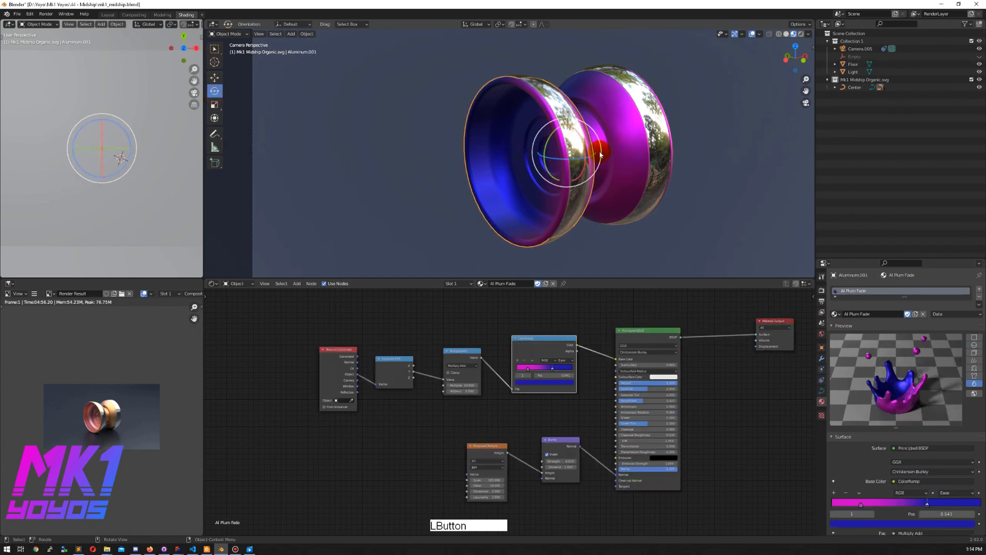
pyautogui.moveTo(583, 142); pyautogui.dragTo(561, 110)
pyautogui.click(621, 162)
pyautogui.click(752, 177)
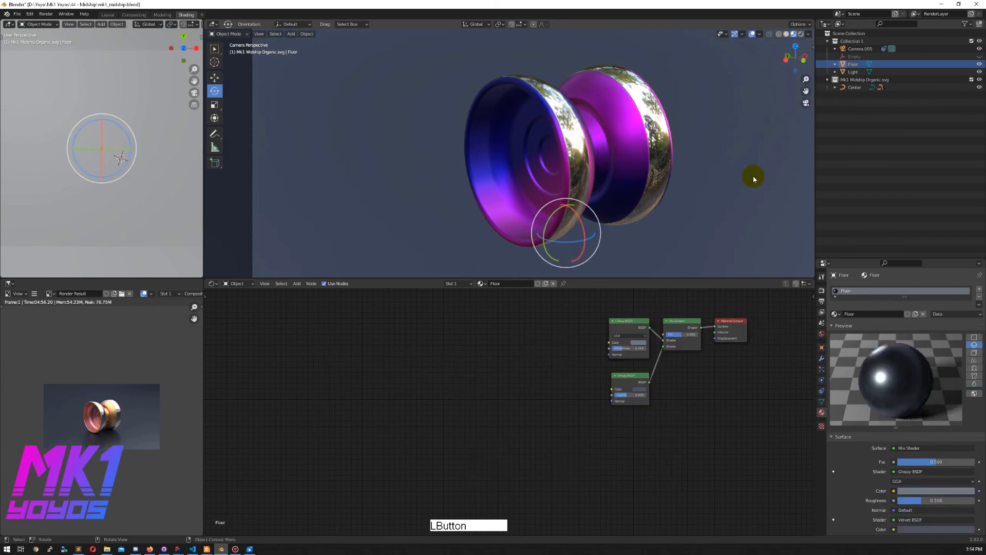
pyautogui.hotkey('ctrl', 's')
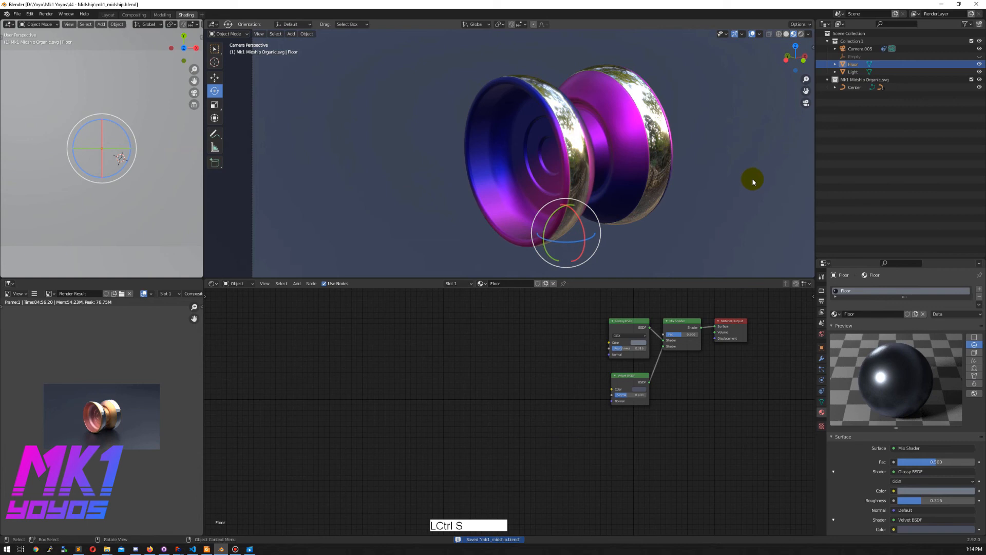
# Check the rotated fade through the camera with rendered shading, and return to the material preview.
pyautogui.click(802, 34)
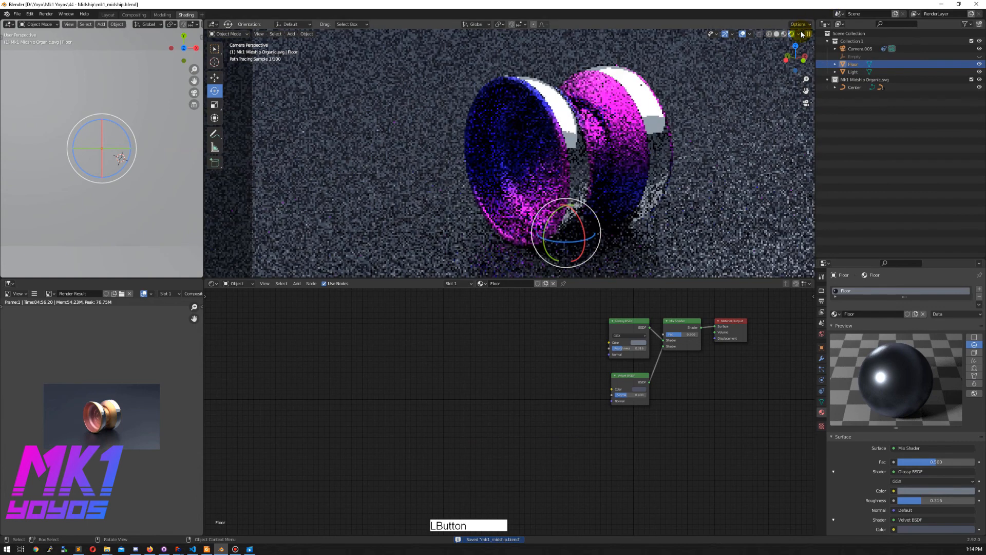
pyautogui.click(870, 43)
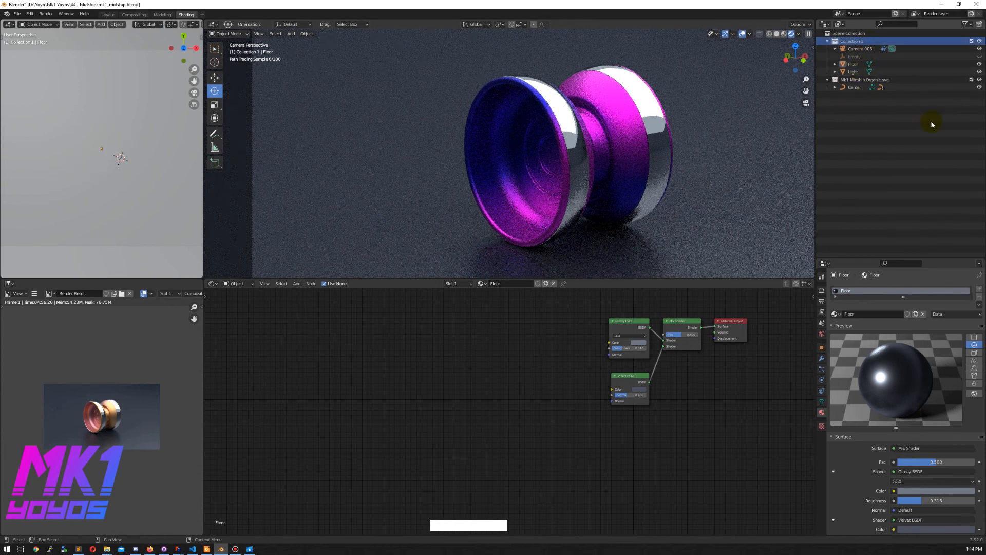
pyautogui.click(867, 125)
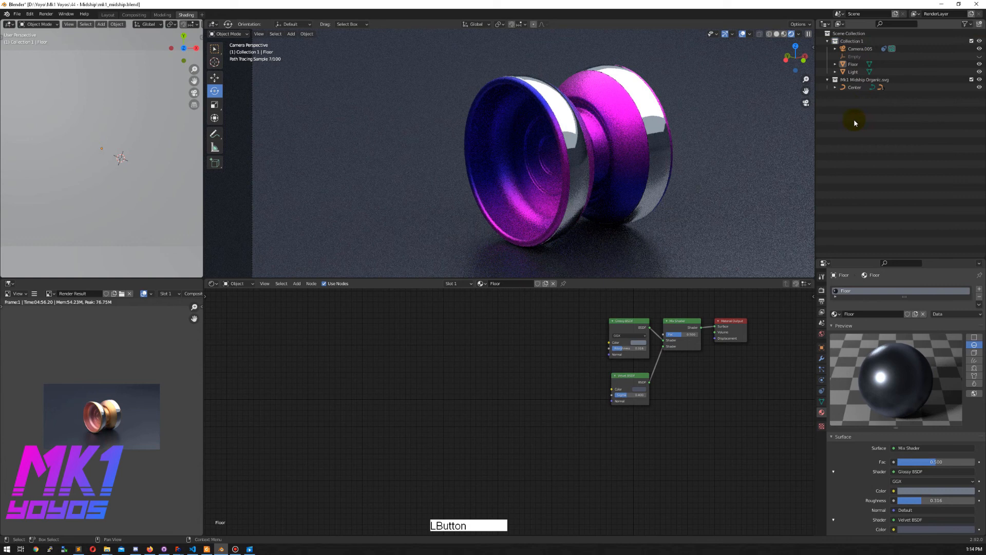
pyautogui.click(784, 34)
# Duplicate the Mk1 Midship Organic.svg collection.
pyautogui.click(860, 80)
pyautogui.click(732, 141)
pyautogui.keyDown('shift'); pyautogui.moveTo(732, 140); pyautogui.dragTo(686, 154, button='middle'); pyautogui.keyUp('shift')
pyautogui.rightClick(879, 80)
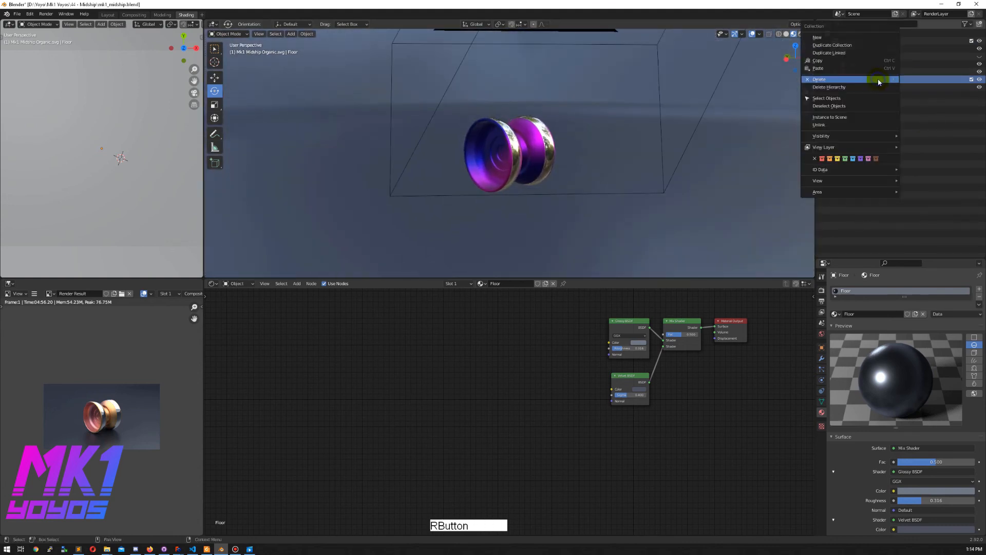
pyautogui.click(869, 45)
# Move the duplicate yoyo along X to about 0.88, beside the original.
pyautogui.click(859, 103)
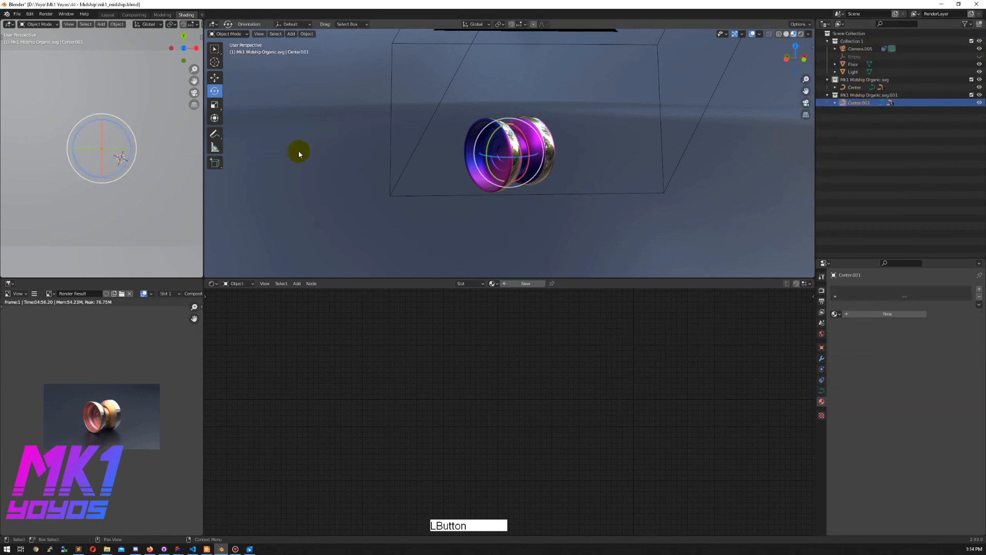
pyautogui.click(215, 77)
pyautogui.moveTo(540, 148); pyautogui.dragTo(608, 139)
# Set the duplicate yoyo's Y rotation to 90° so it stands upright.
pyautogui.click(215, 90)
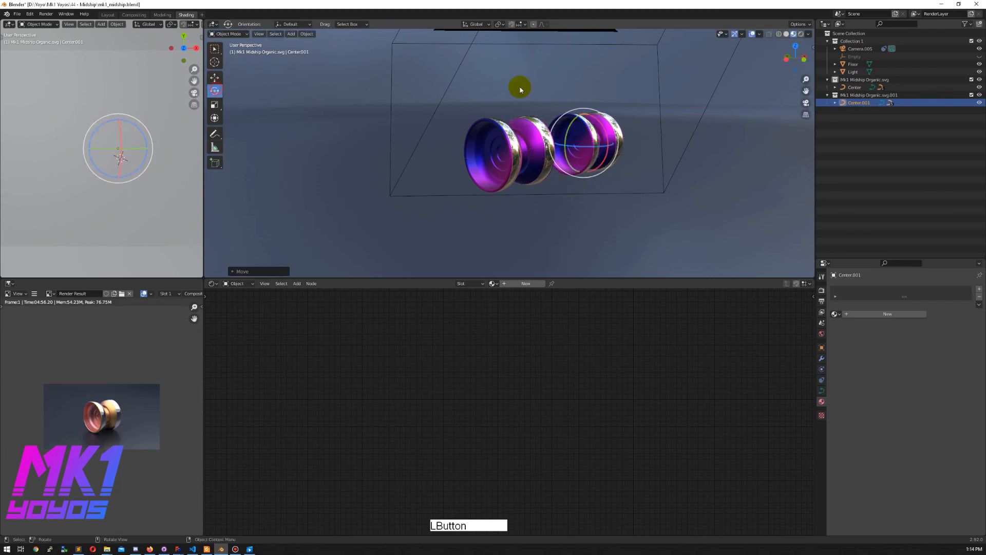
pyautogui.click(823, 337)
pyautogui.click(822, 346)
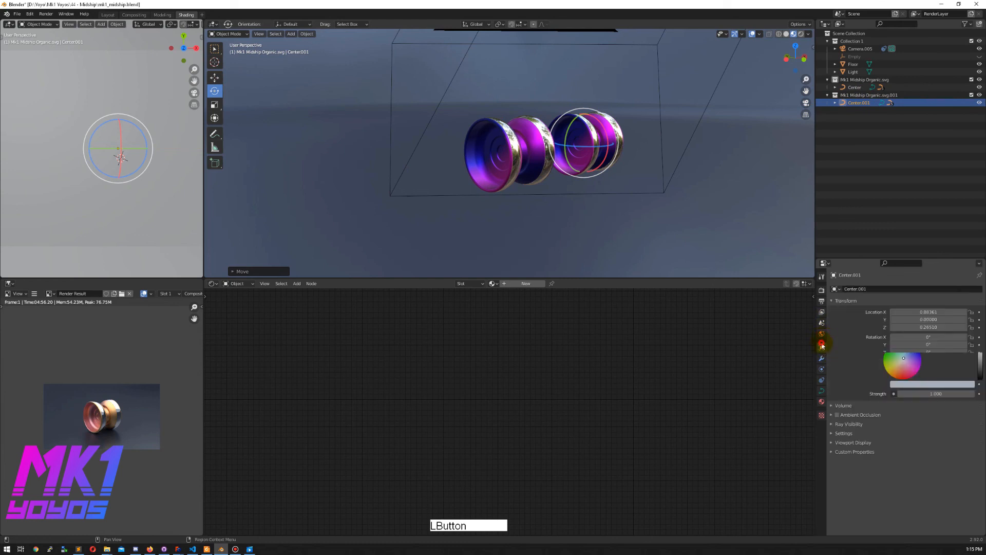
pyautogui.click(926, 344)
pyautogui.press('Return')
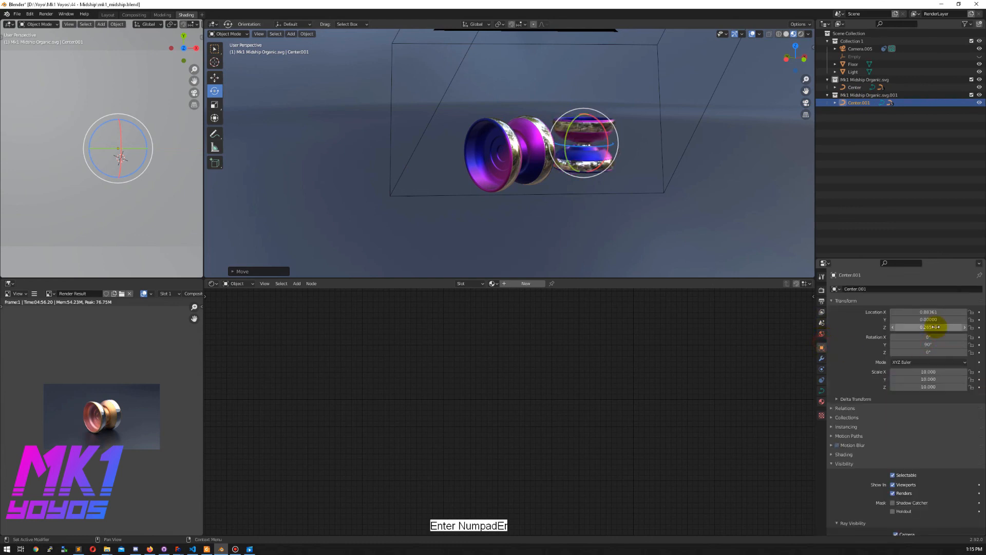
# Adjust the upright duplicate's height above the floor through its Z location.
pyautogui.scroll(5, 719, 163)
pyautogui.moveTo(720, 163); pyautogui.dragTo(501, 164, button='middle')
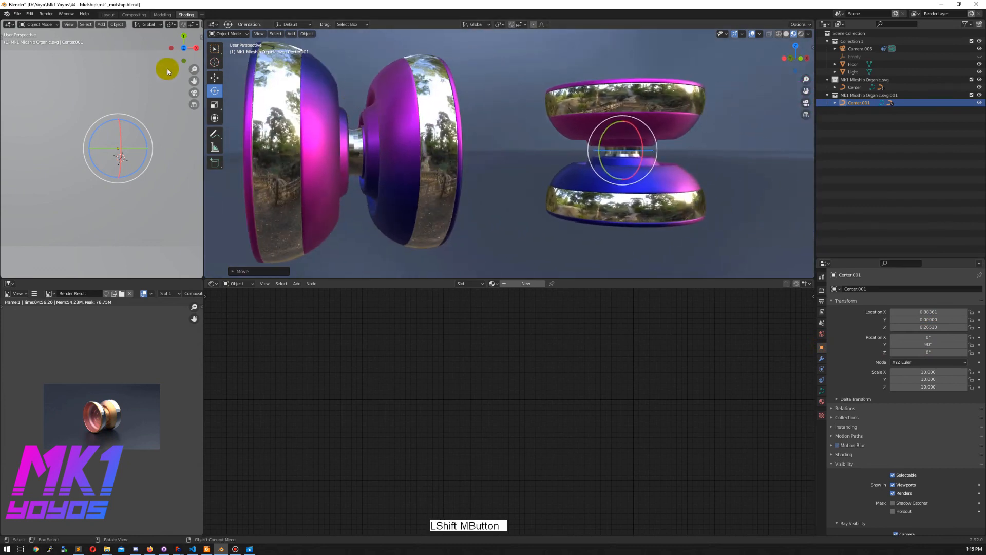
pyautogui.click(215, 77)
pyautogui.click(932, 326)
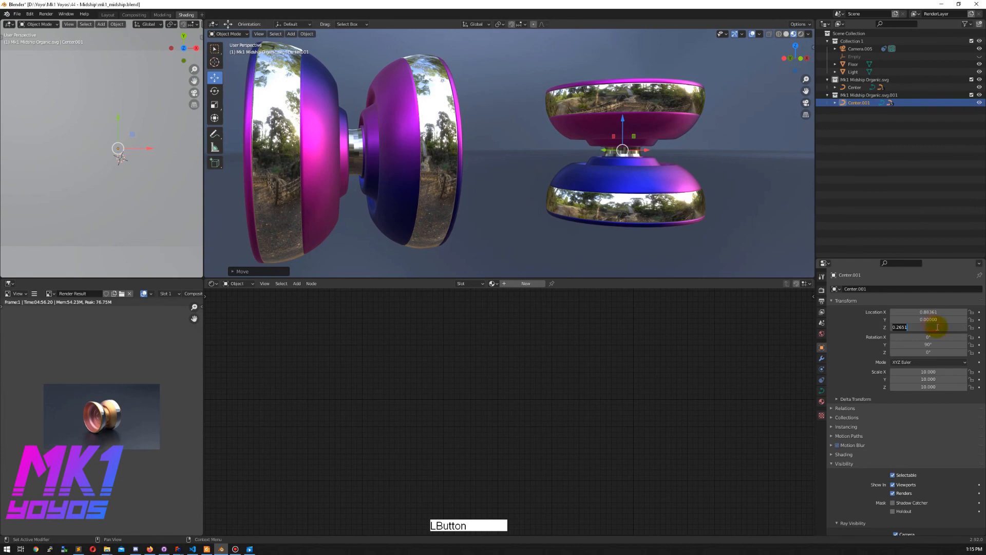
pyautogui.moveTo(923, 327); pyautogui.dragTo(900, 327)
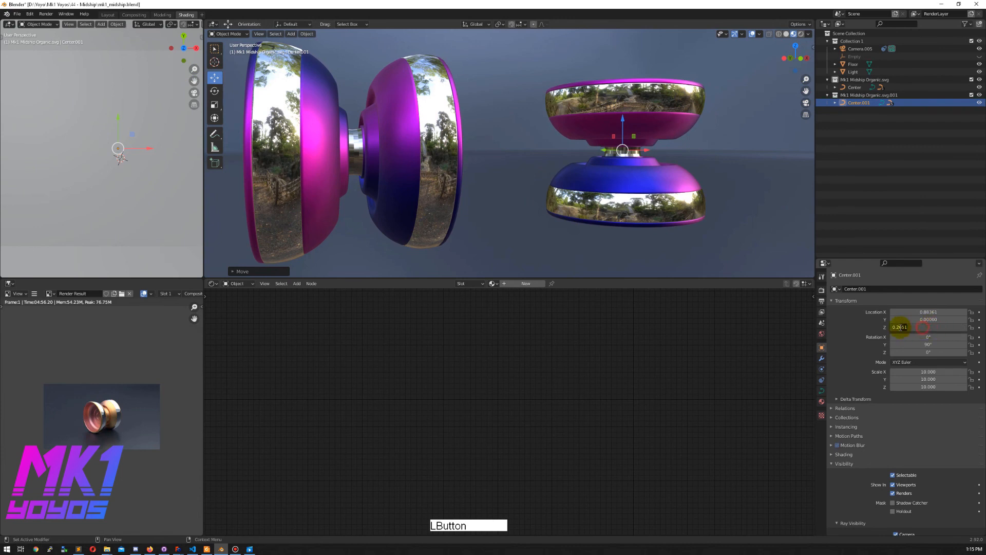
pyautogui.press('Tab')
pyautogui.click(931, 328)
pyautogui.write('1')
pyautogui.press('Tab')
# Assign the Al Apricot Fade material to the upright yoyo's aluminum part.
pyautogui.click(667, 182)
pyautogui.moveTo(667, 183); pyautogui.dragTo(591, 166, button='middle')
pyautogui.click(591, 158)
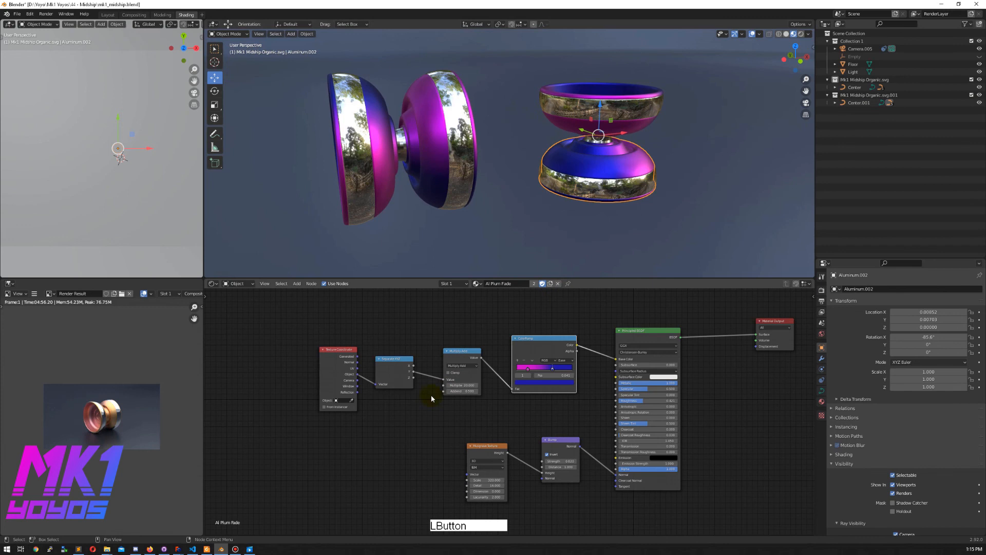
pyautogui.click(820, 402)
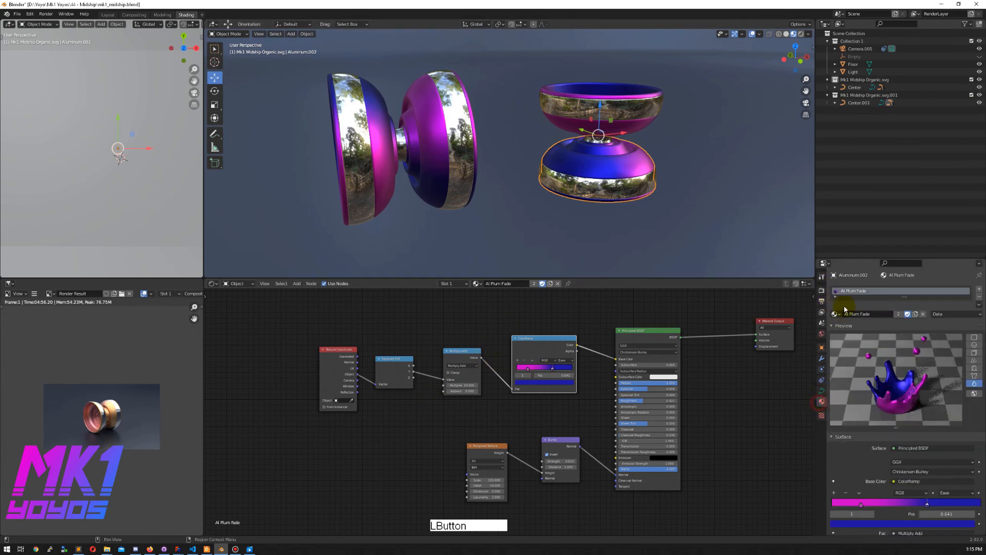
pyautogui.click(835, 314)
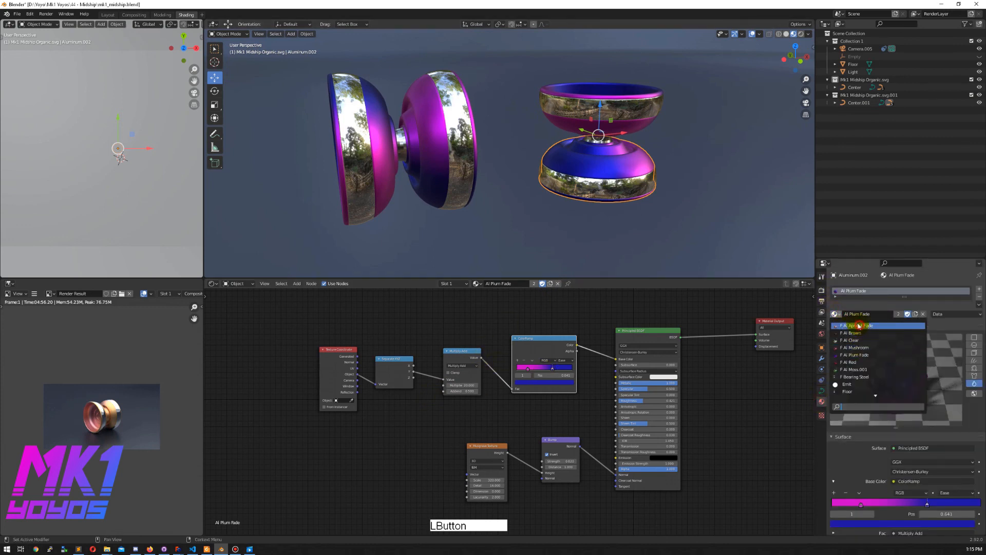
pyautogui.click(860, 325)
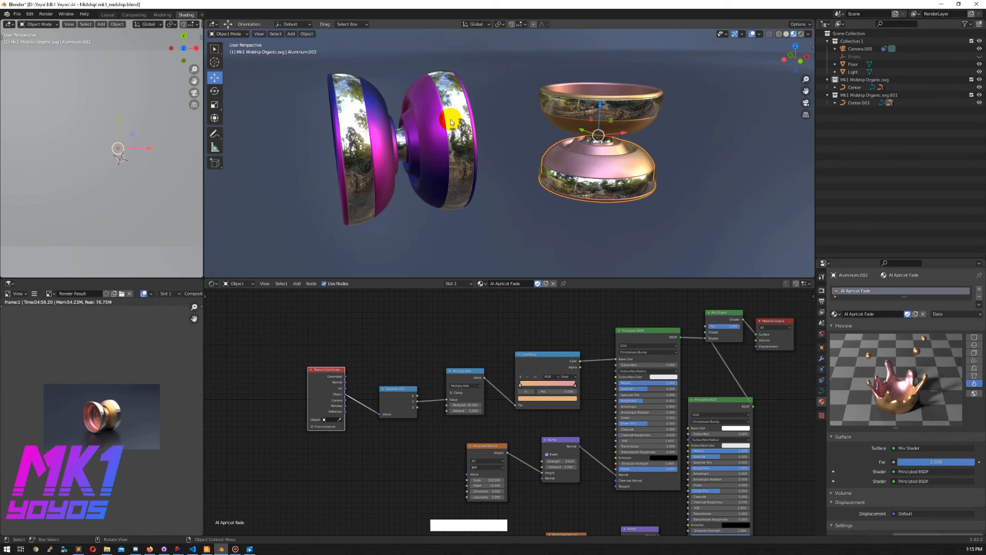
# Try the Steel Rainbow material on the upright yoyo's steel rims.
pyautogui.click(606, 193)
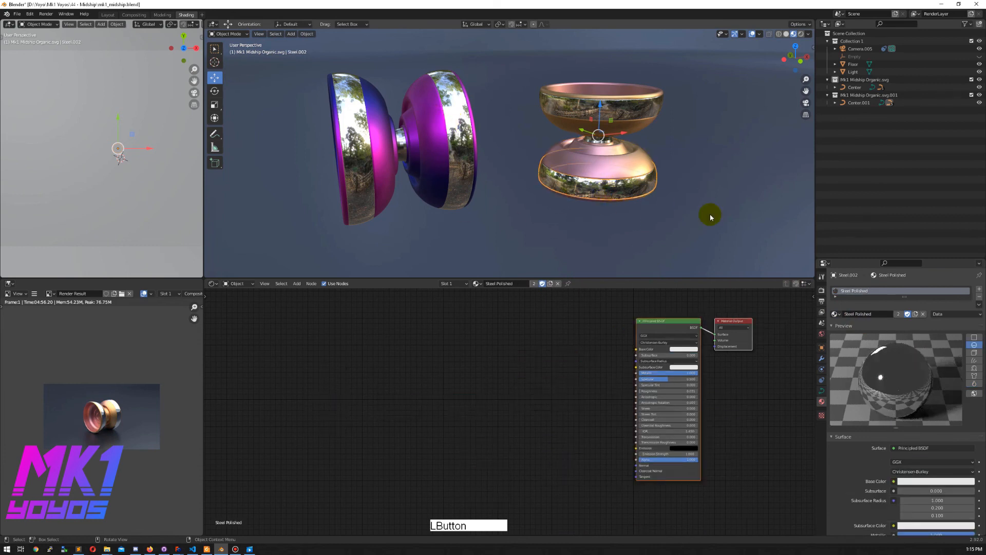
pyautogui.click(834, 313)
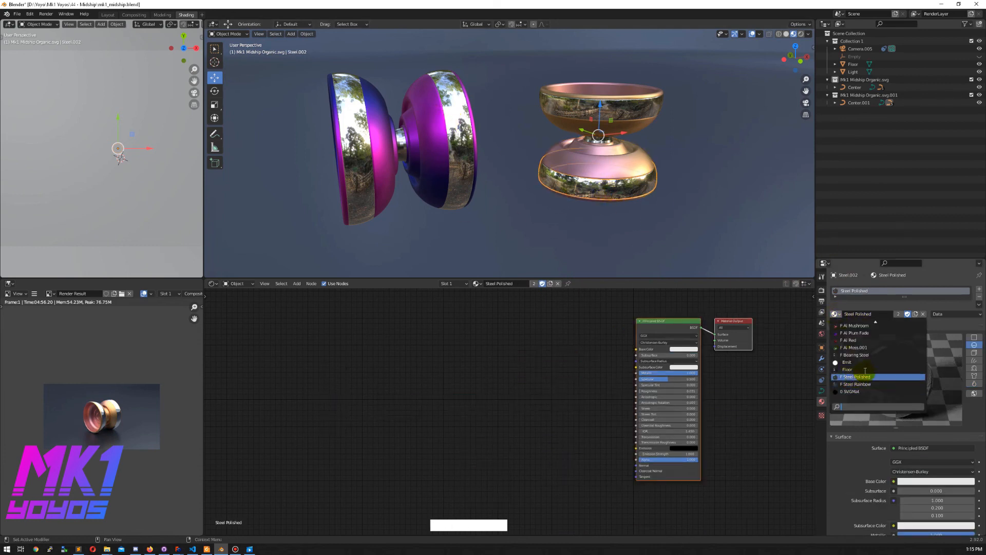
pyautogui.click(859, 385)
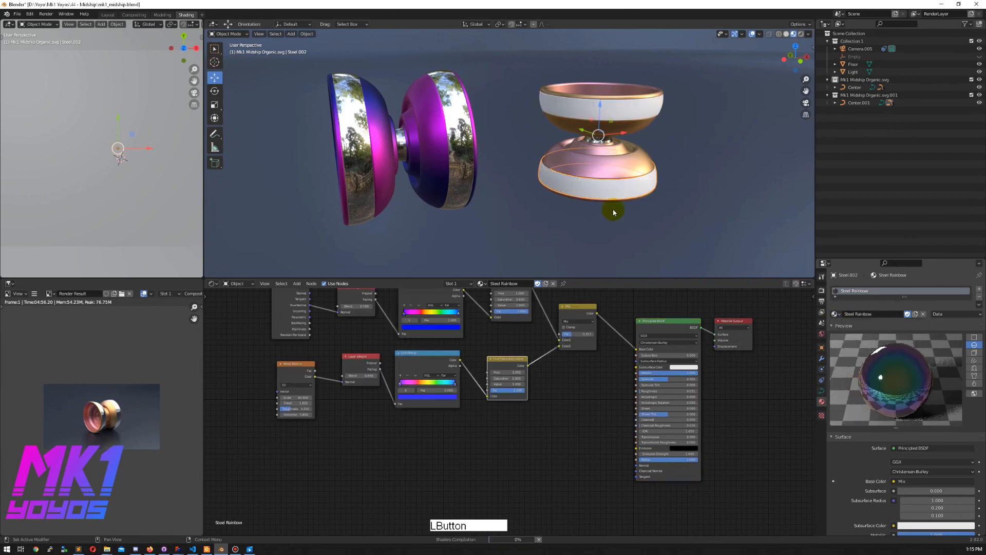
pyautogui.click(682, 216)
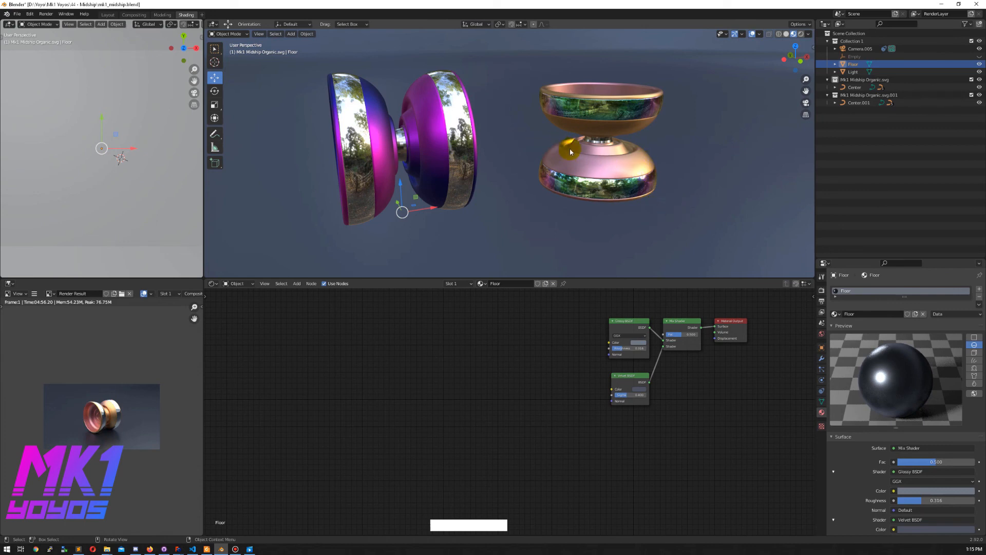
# Give the upright yoyo's steel rims a separate copy of the Steel Polished material named Steel Black.
pyautogui.click(608, 195)
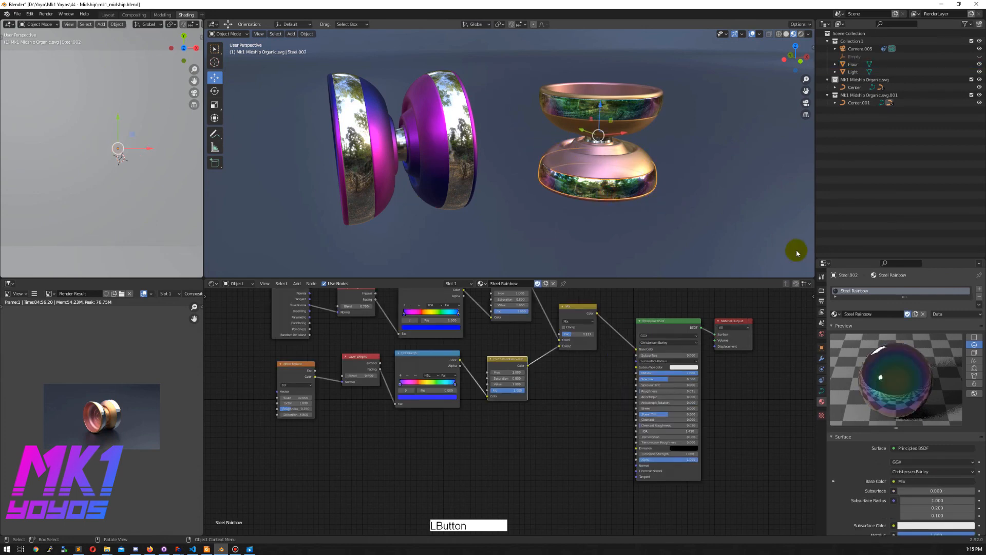
pyautogui.click(835, 314)
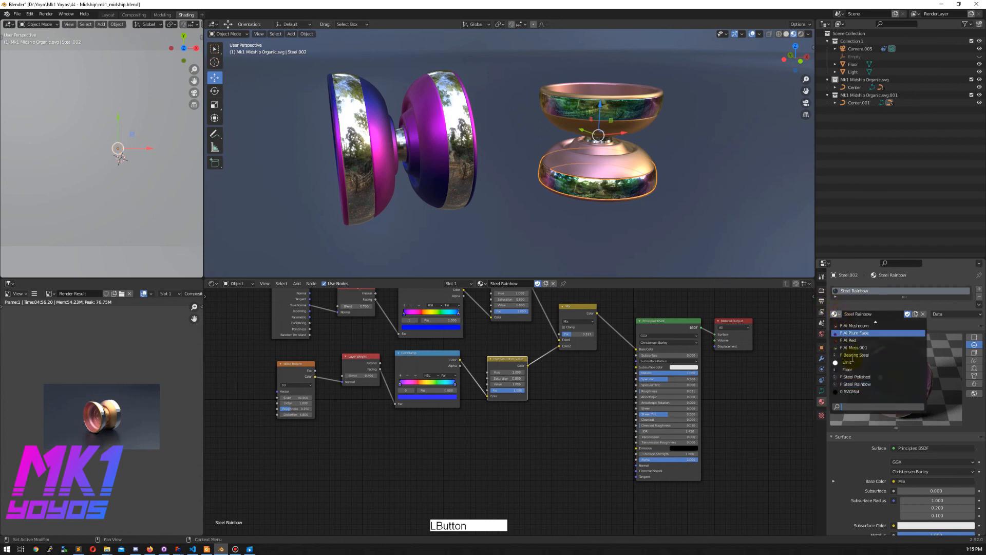
pyautogui.click(855, 377)
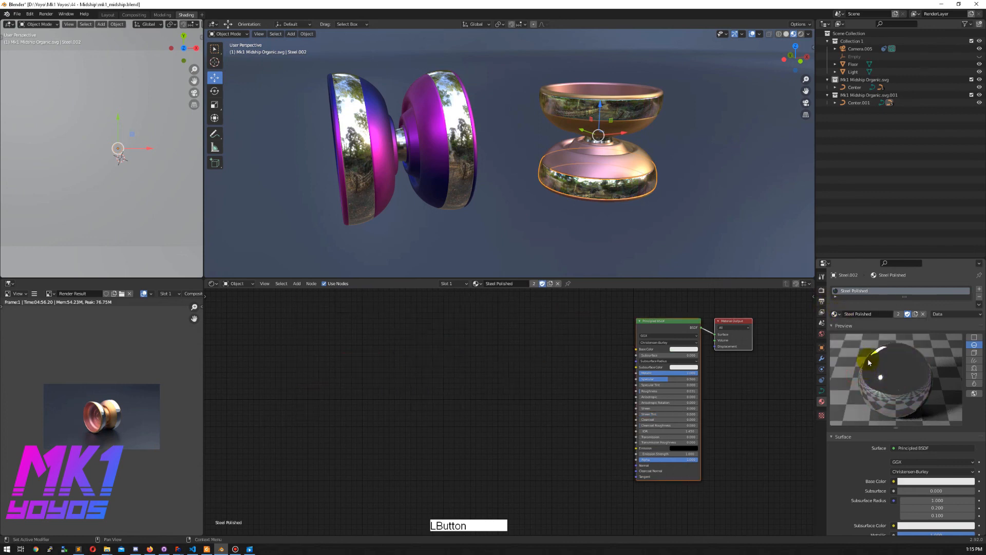
pyautogui.click(916, 314)
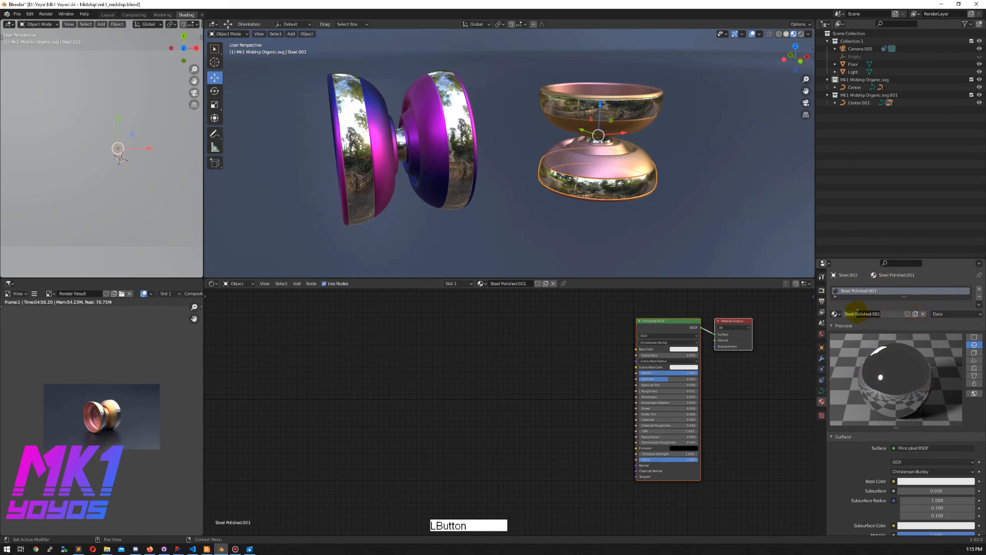
pyautogui.doubleClick(857, 313)
pyautogui.write('Black')
pyautogui.press('Return')
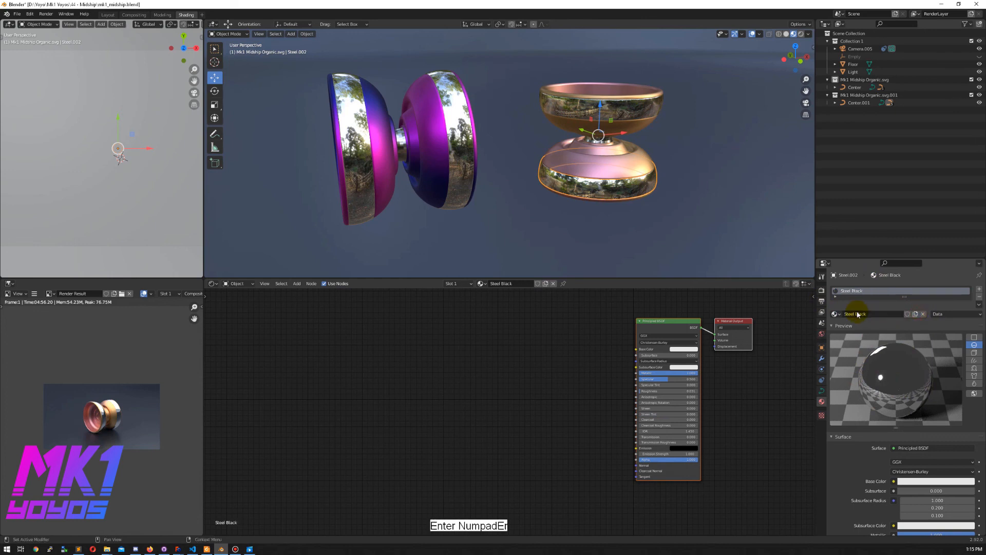
# Darken the Steel Black material's base color to nearly black and save the file.
pyautogui.click(921, 482)
pyautogui.click(968, 411)
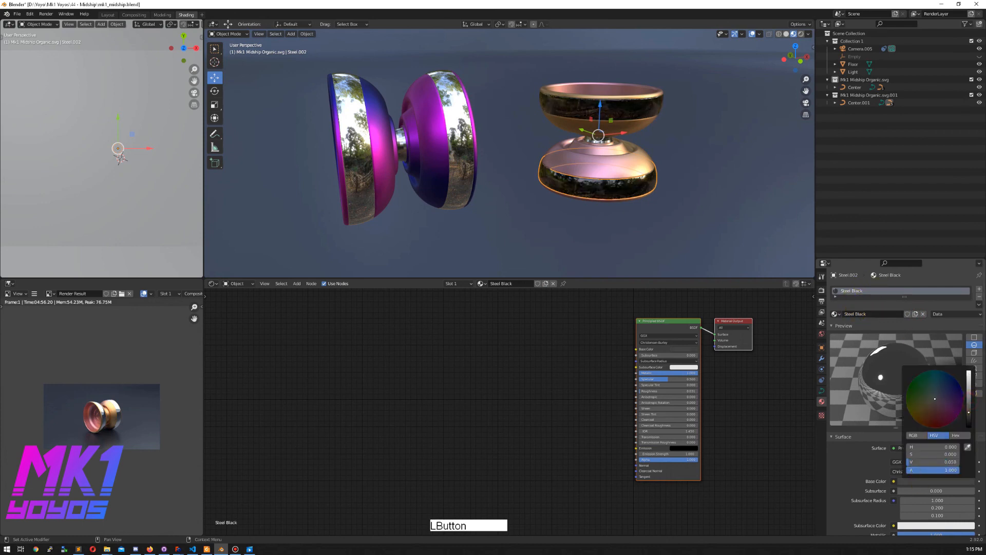
pyautogui.moveTo(969, 411); pyautogui.dragTo(969, 415)
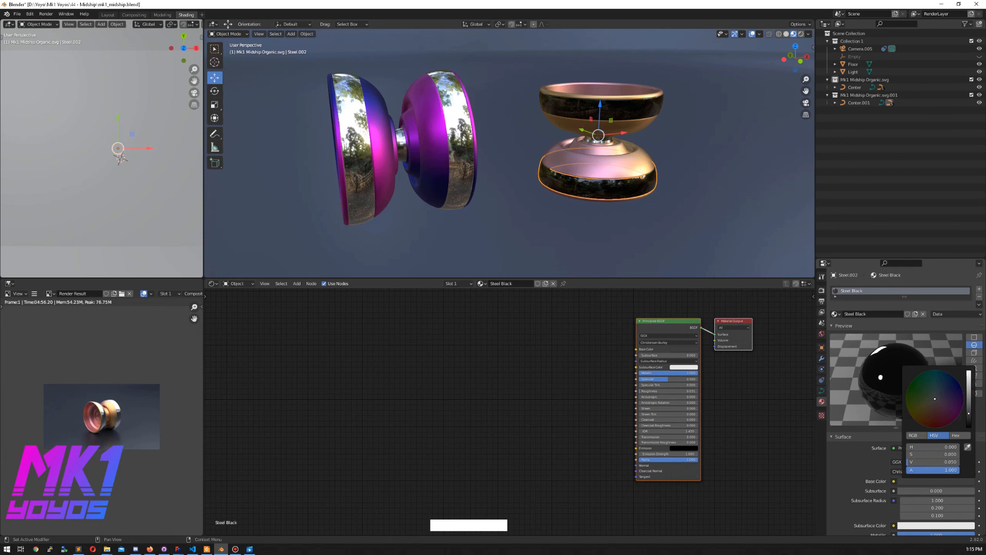
pyautogui.click(760, 406)
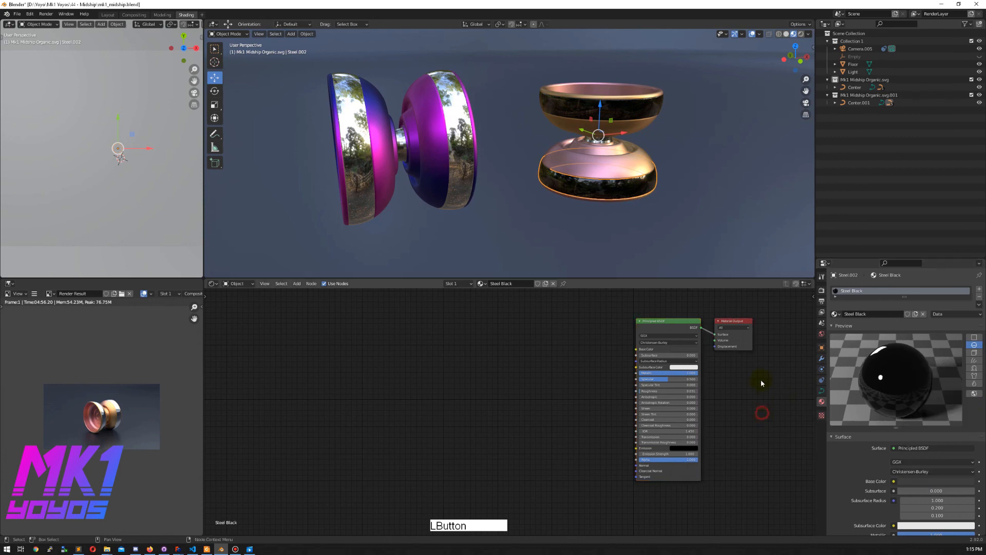
pyautogui.click(693, 247)
pyautogui.hotkey('ctrl', 's')
# Move the upright apricot yoyo along X closer to the original magenta-and-blue yoyo.
pyautogui.scroll(-2, 545, 148)
pyautogui.moveTo(523, 145); pyautogui.dragTo(512, 145, button='middle')
pyautogui.click(858, 102)
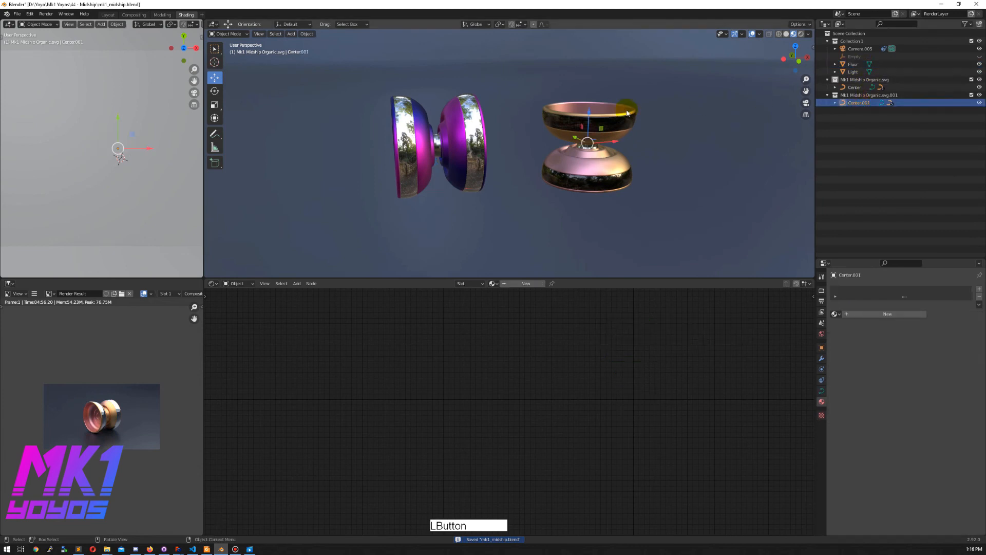
pyautogui.moveTo(617, 143); pyautogui.dragTo(580, 143)
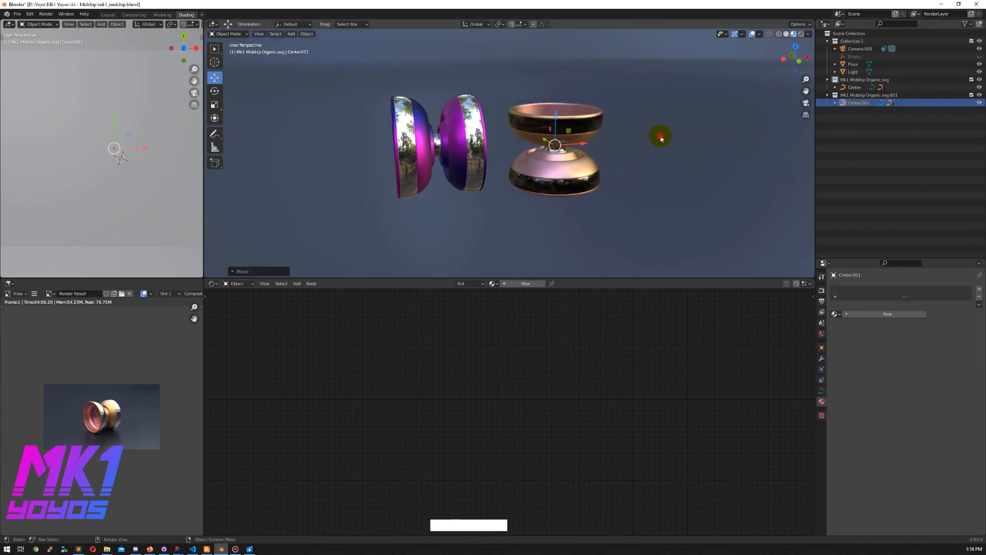
pyautogui.click(570, 149)
# Duplicate the apricot yoyo's collection and move the new copy along X to the apricot yoyo's free side.
pyautogui.click(863, 95)
pyautogui.rightClick(863, 95)
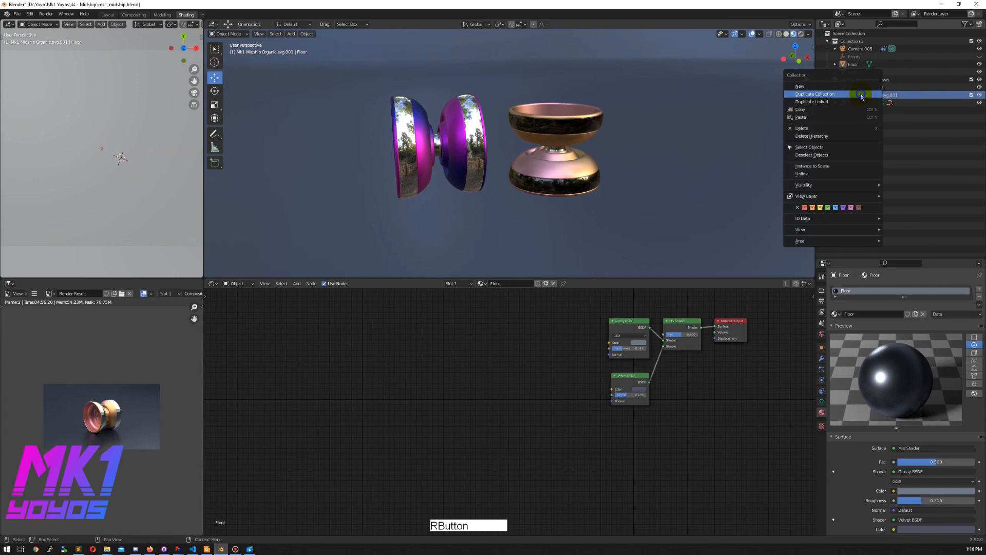
pyautogui.click(845, 94)
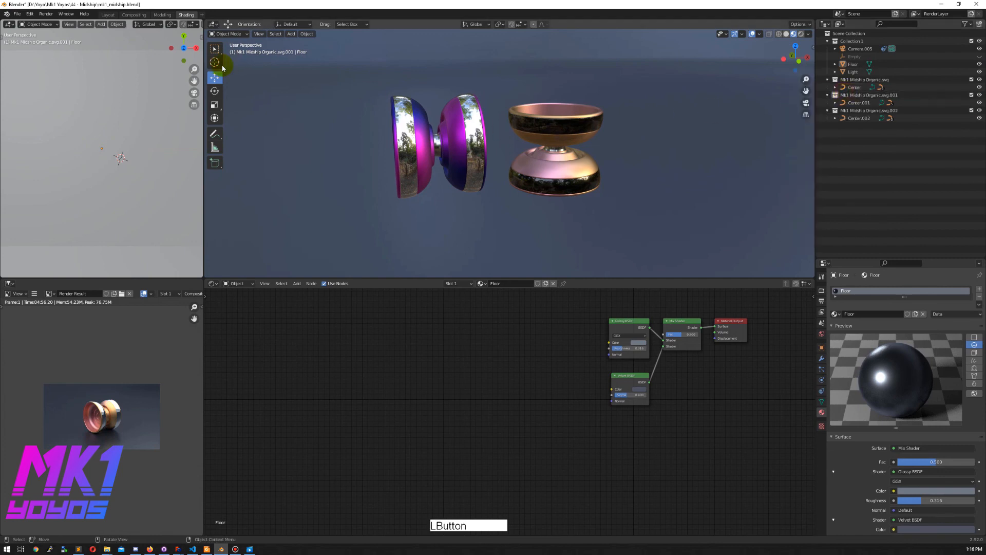
pyautogui.click(859, 119)
pyautogui.moveTo(603, 139); pyautogui.dragTo(716, 138)
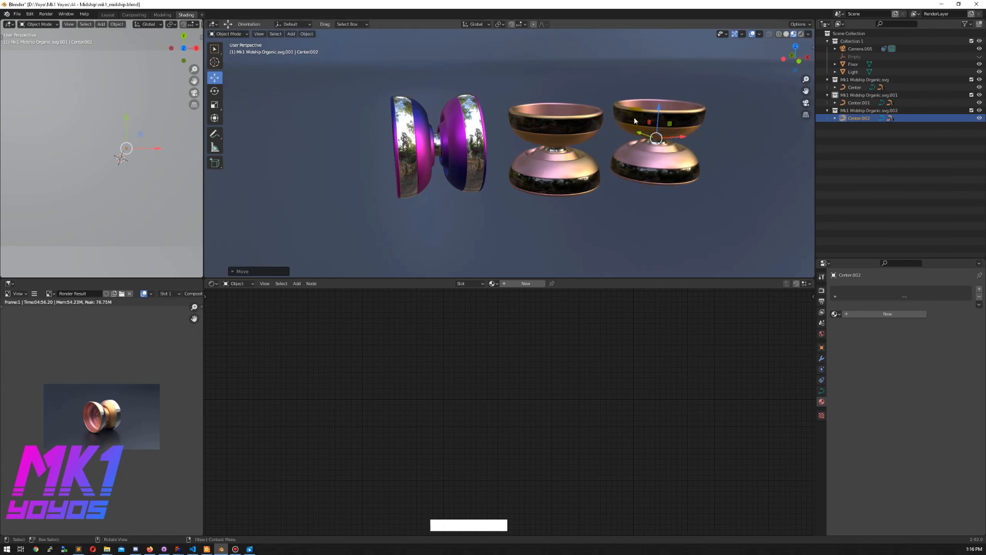
# Replace the Al Apricot Fade material on the newest yoyo copy's body with a plain silver aluminum material.
pyautogui.click(633, 148)
pyautogui.click(634, 154)
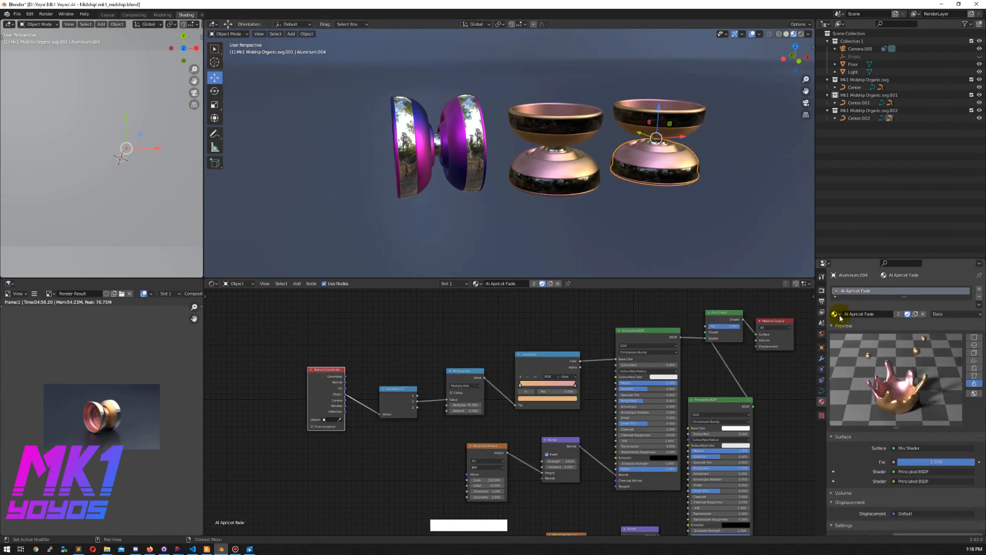
pyautogui.click(837, 315)
pyautogui.click(857, 341)
# Assign the Steel Rainbow material to the silver yoyo's steel rims.
pyautogui.click(653, 168)
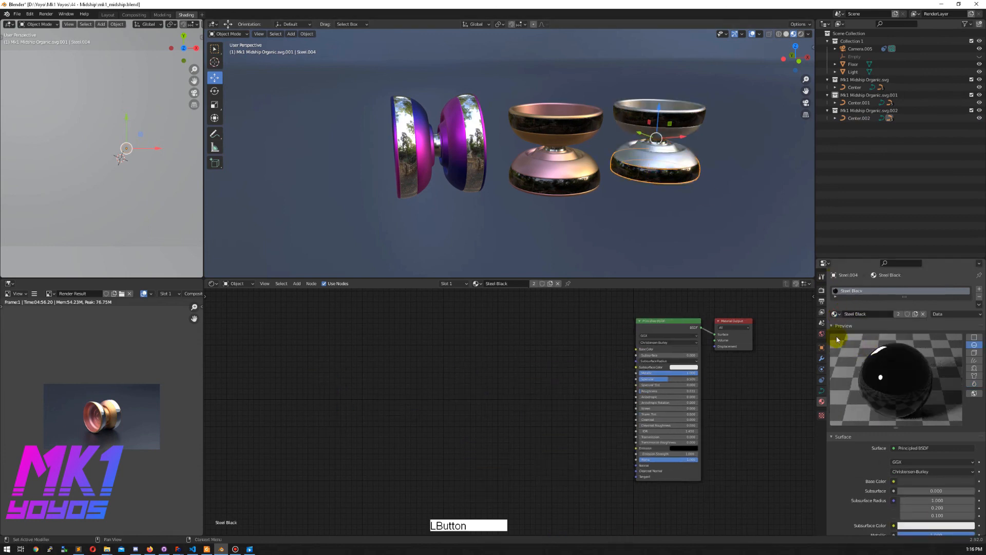
pyautogui.click(836, 314)
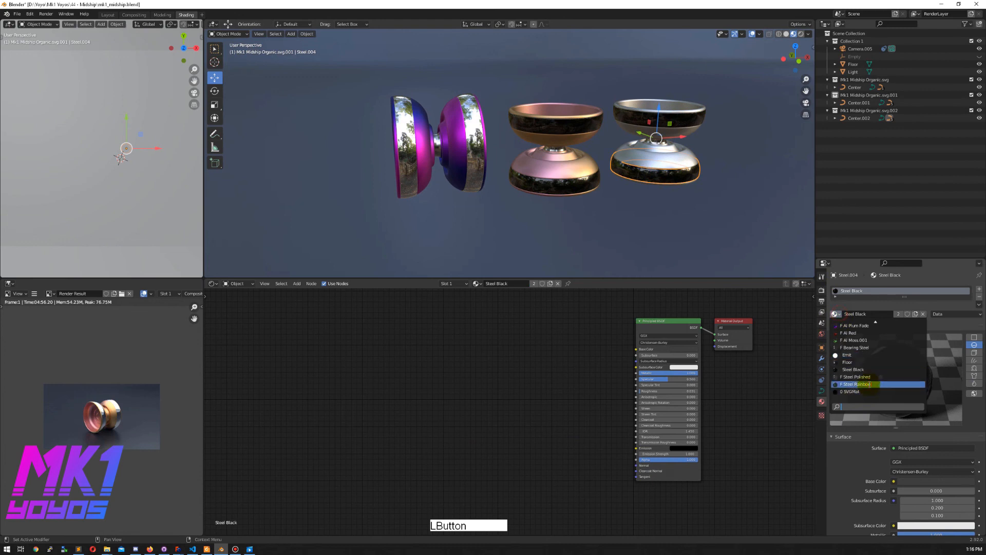
pyautogui.click(868, 384)
pyautogui.click(692, 244)
# Look at the yoyos through Camera.005 and move the camera to about X -1.53.
pyautogui.moveTo(557, 216); pyautogui.dragTo(609, 202, button='middle')
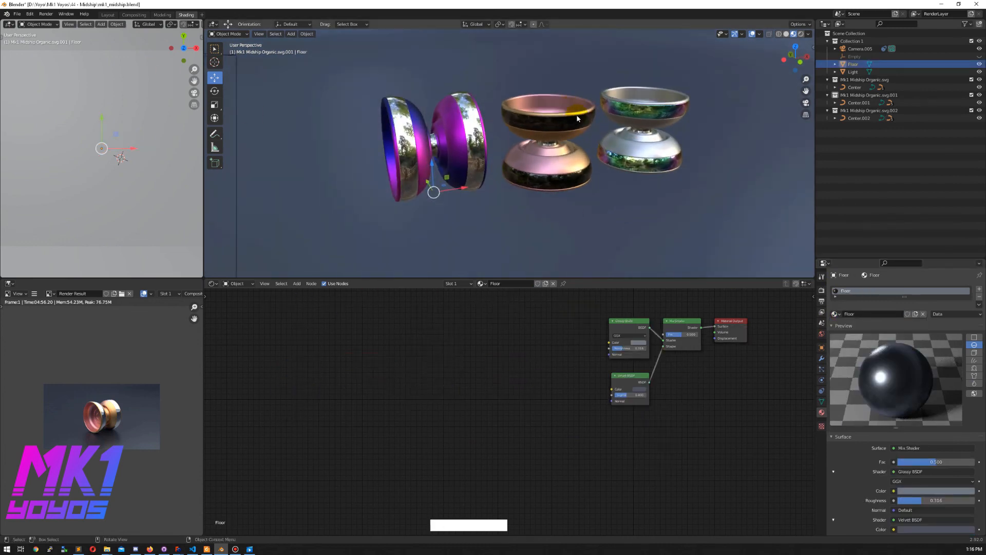
pyautogui.press('KP_0')
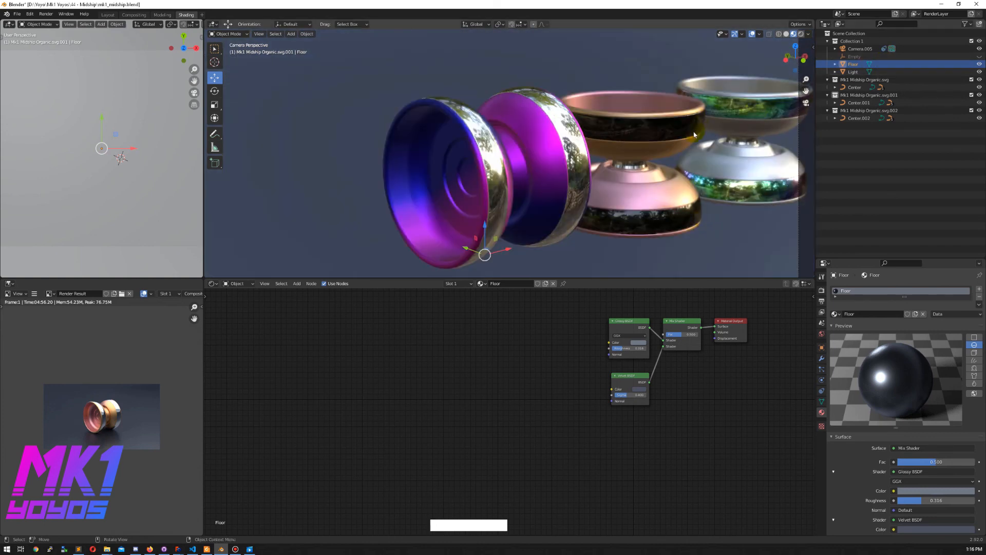
pyautogui.scroll(-1, 704, 123)
pyautogui.scroll(-1, 707, 114)
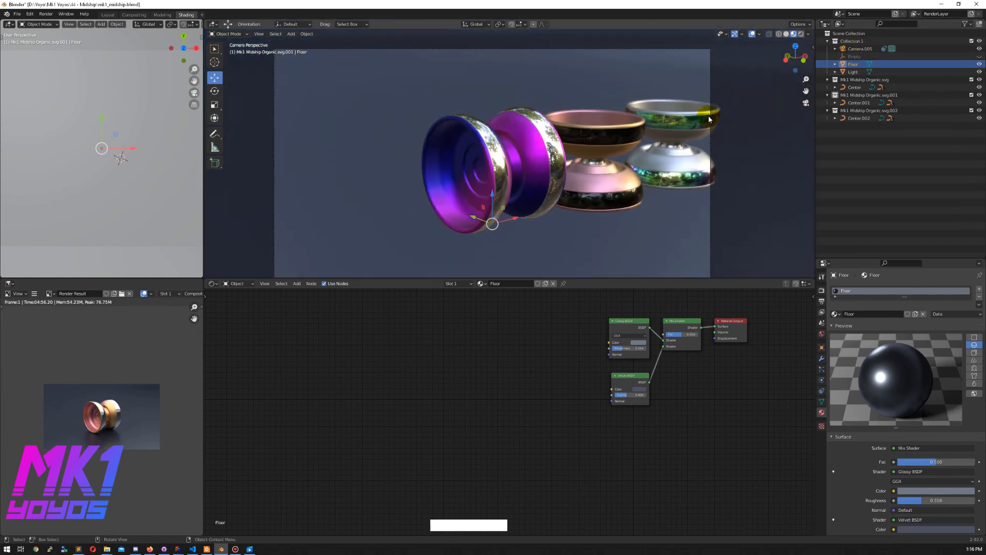
pyautogui.click(863, 49)
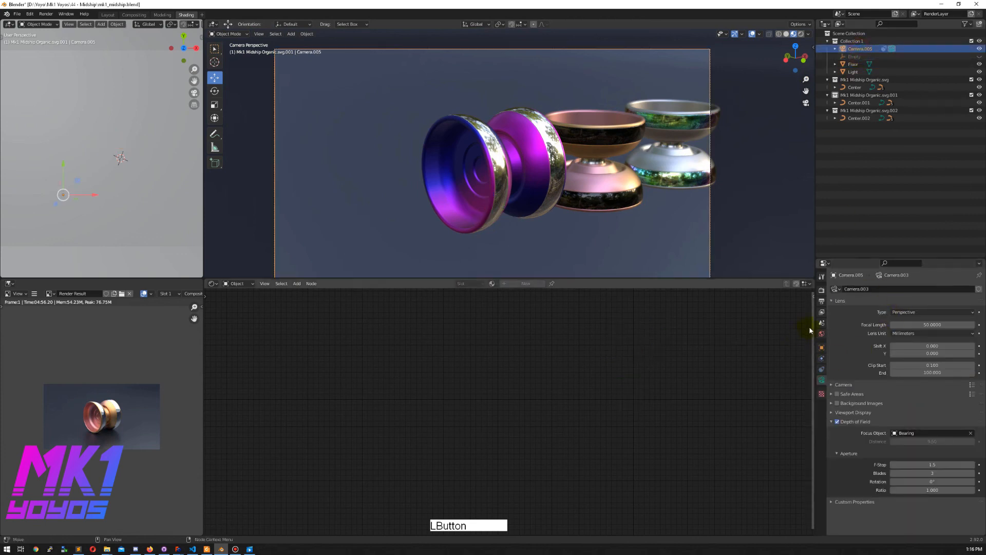
pyautogui.click(822, 347)
pyautogui.moveTo(915, 313); pyautogui.dragTo(851, 319)
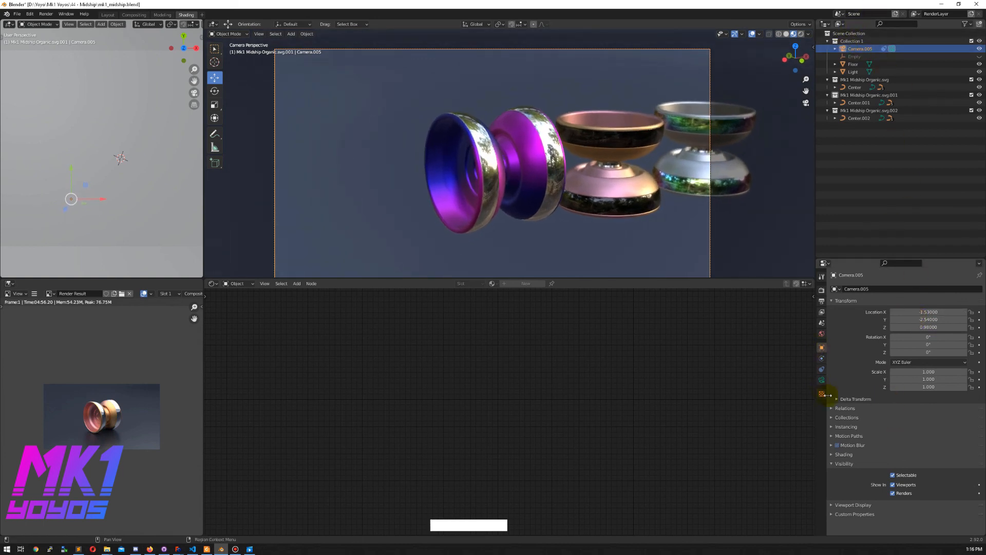
# Check the camera's lens, relations, world and constraint settings to find what object it tracks.
pyautogui.click(824, 380)
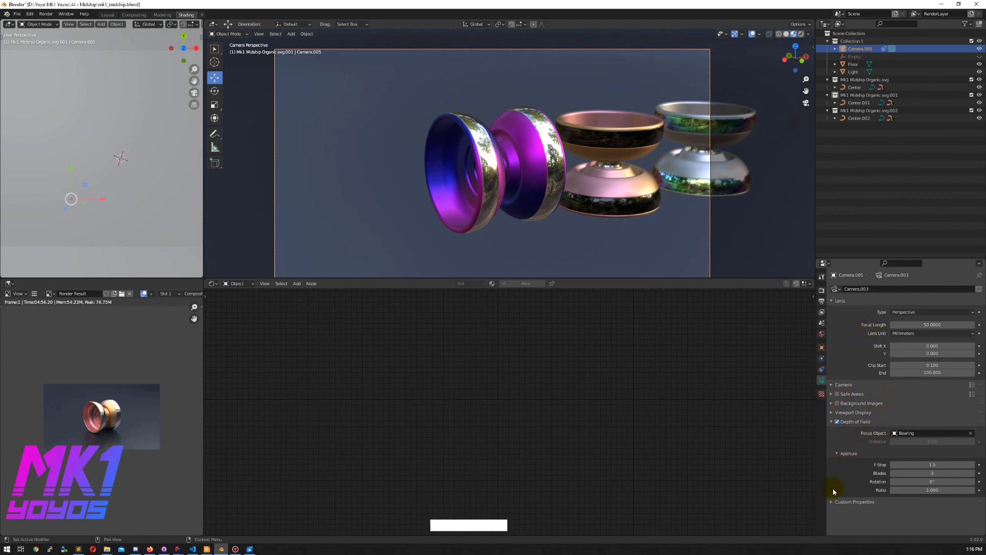
pyautogui.click(831, 385)
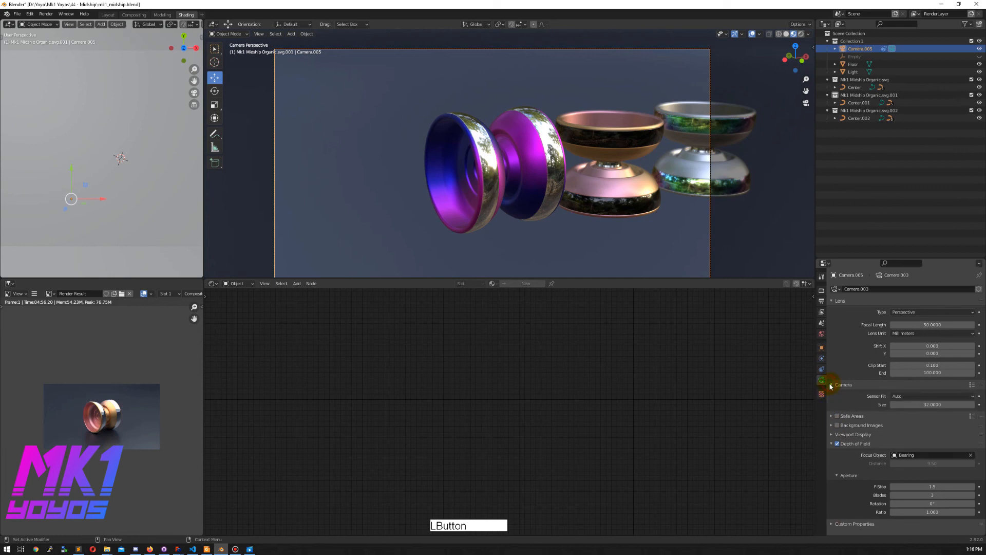
pyautogui.click(831, 386)
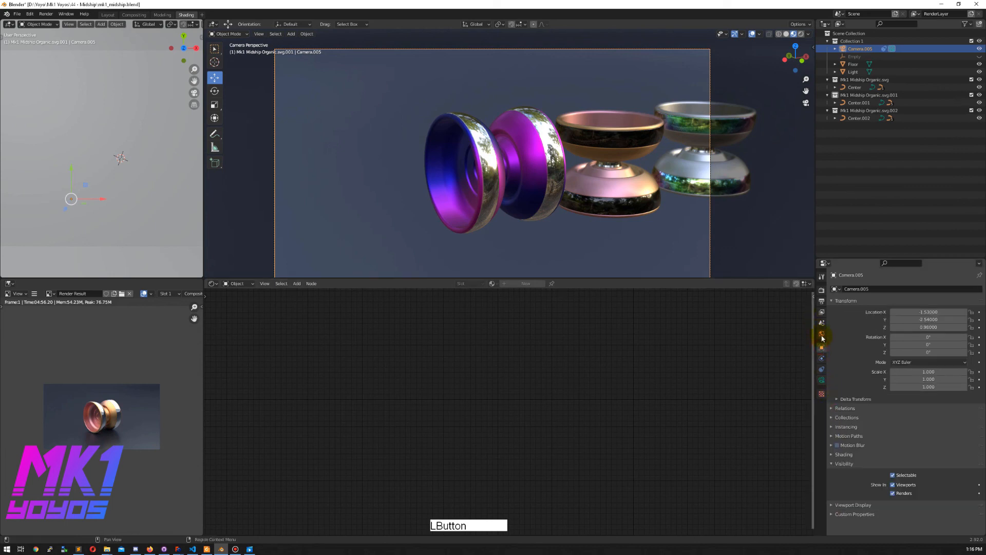
pyautogui.click(832, 408)
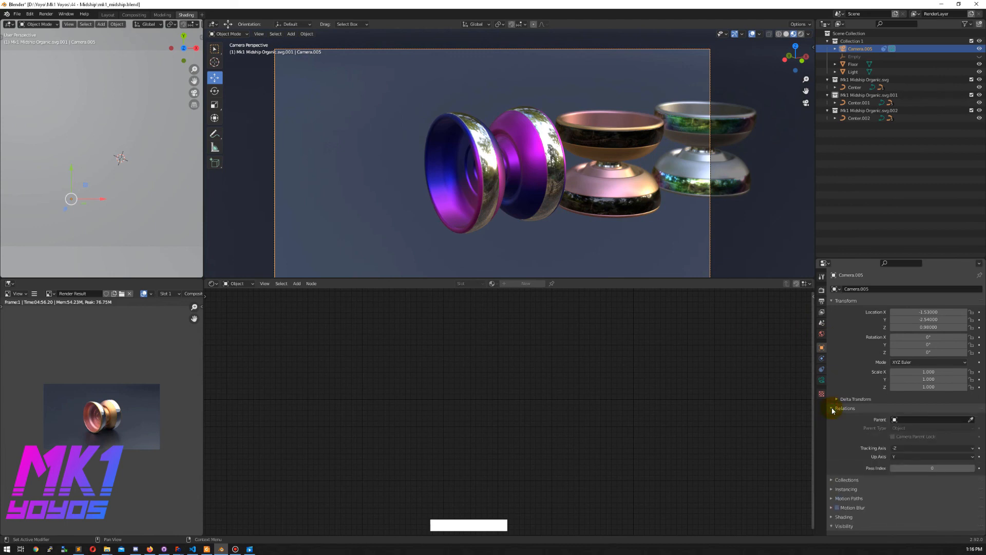
pyautogui.click(832, 408)
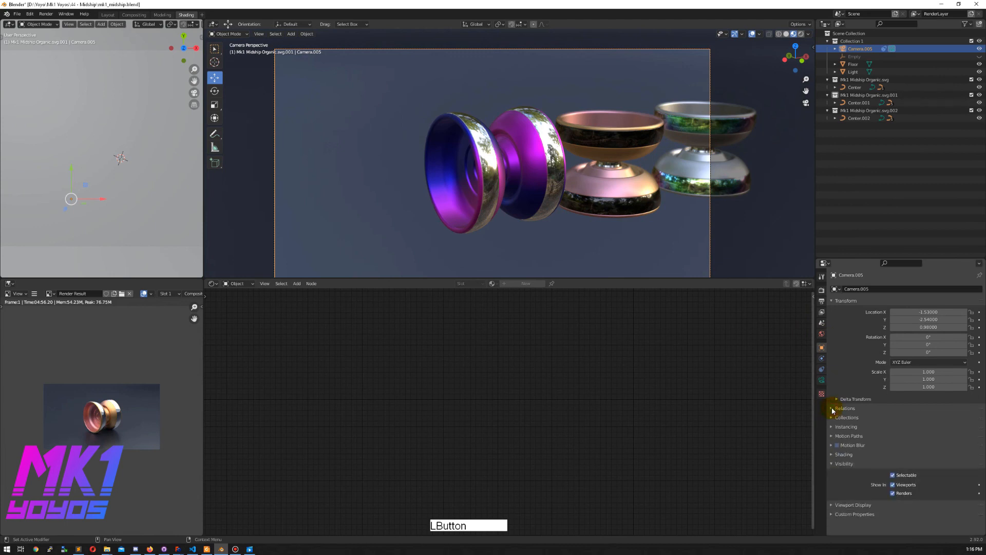
pyautogui.click(822, 335)
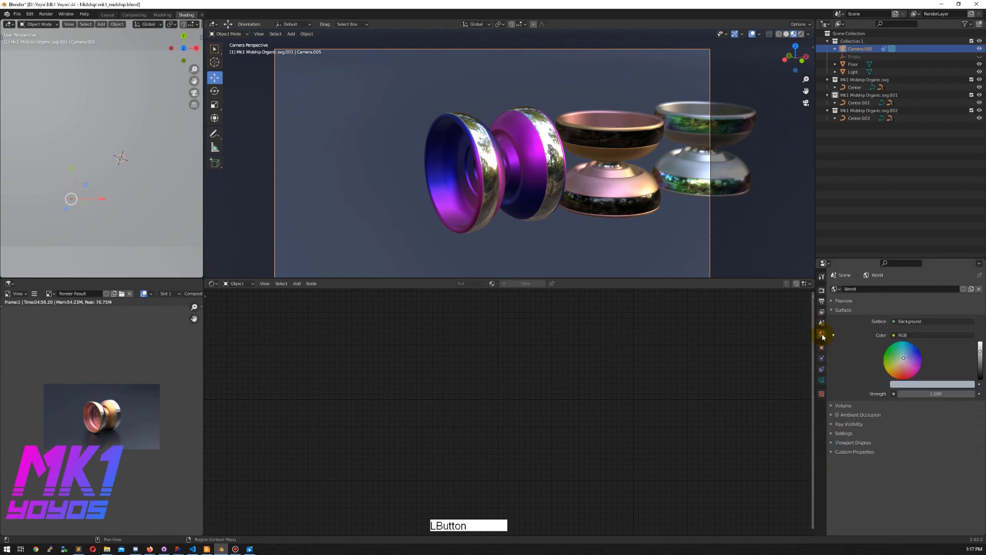
pyautogui.click(822, 370)
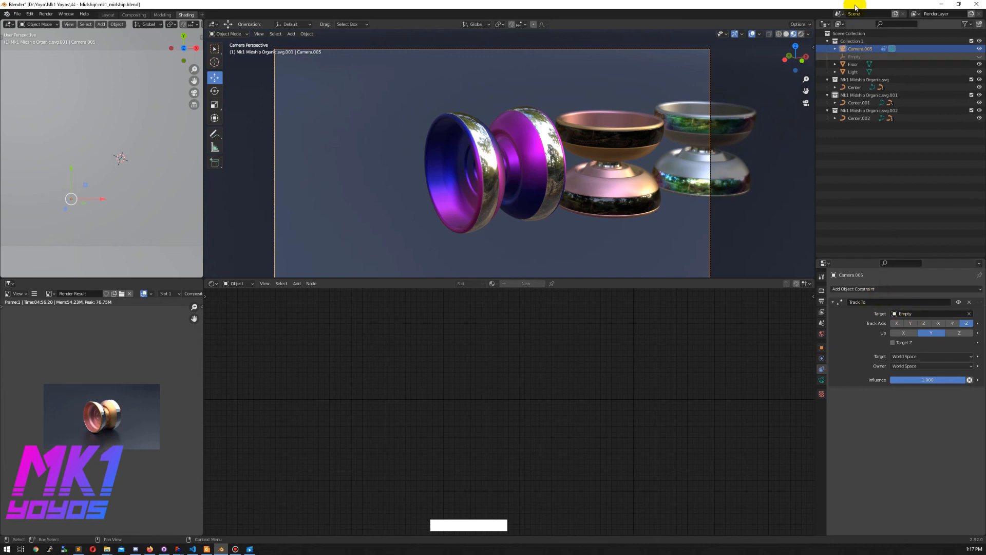
# Unhide the Empty that the camera tracks and move it along X to the apricot yoyo in the middle.
pyautogui.click(854, 56)
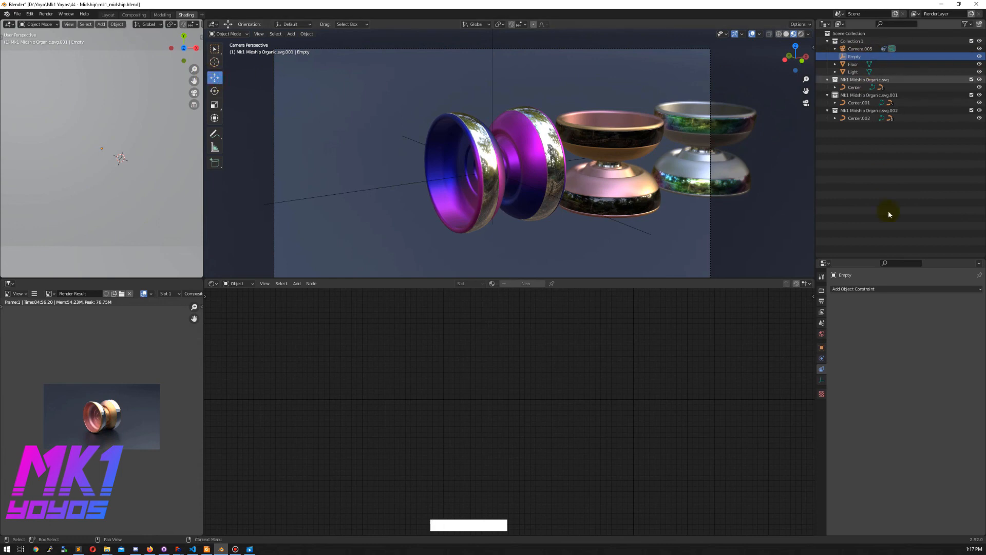
pyautogui.click(822, 347)
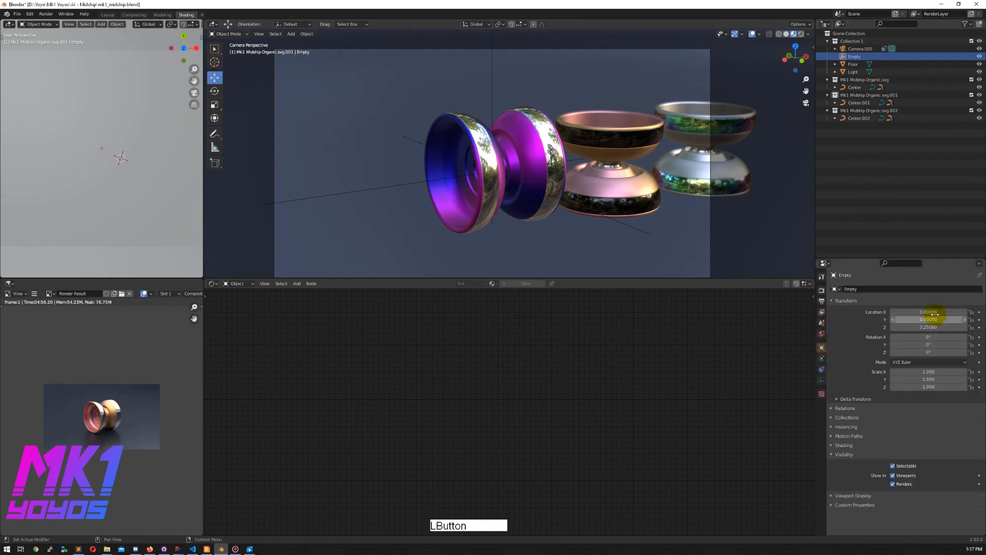
pyautogui.moveTo(919, 312); pyautogui.dragTo(945, 327)
# Reposition Camera.005 to about X 1.84, Y -3.07 and Z 2.05 so that all three yoyos fit in the frame.
pyautogui.click(860, 49)
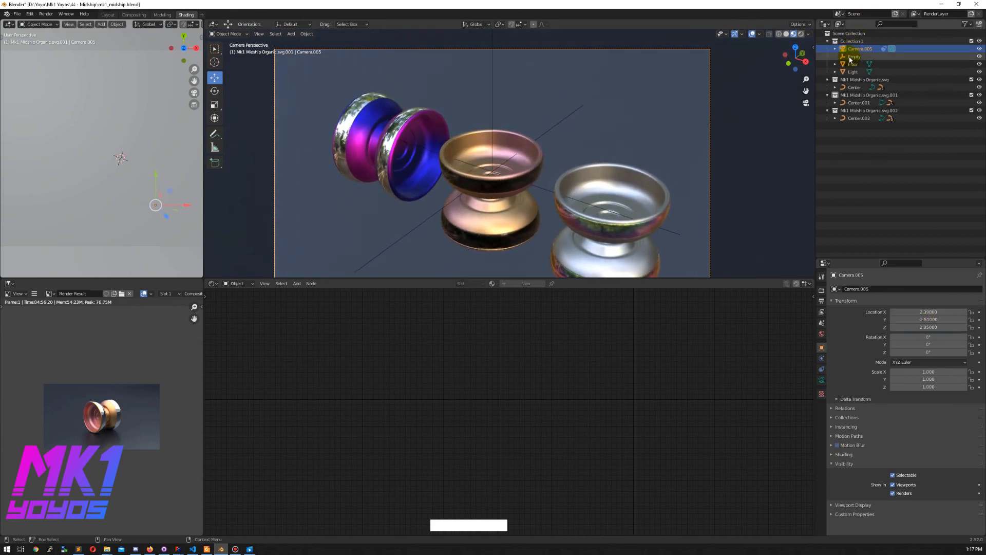
pyautogui.moveTo(929, 319); pyautogui.dragTo(908, 319)
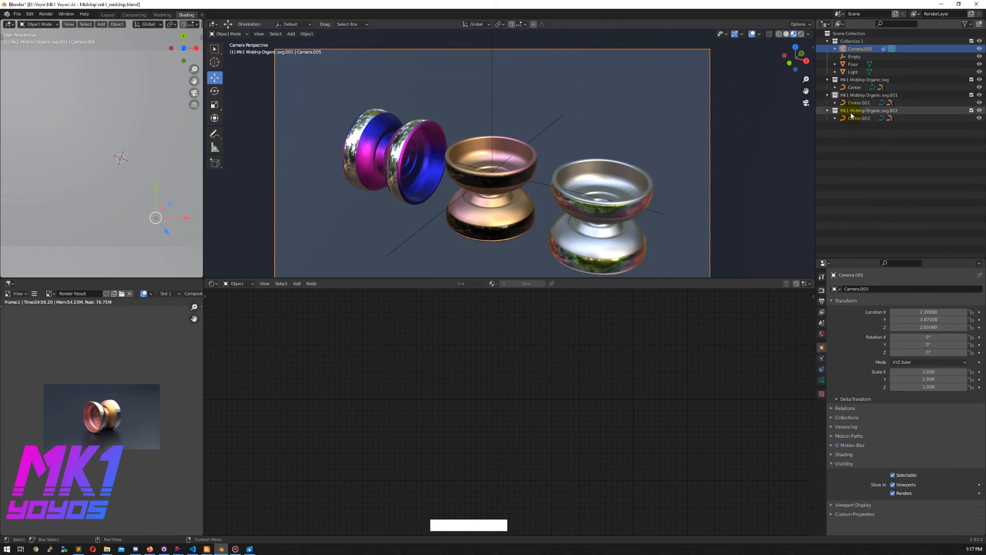
pyautogui.moveTo(925, 319); pyautogui.dragTo(889, 312)
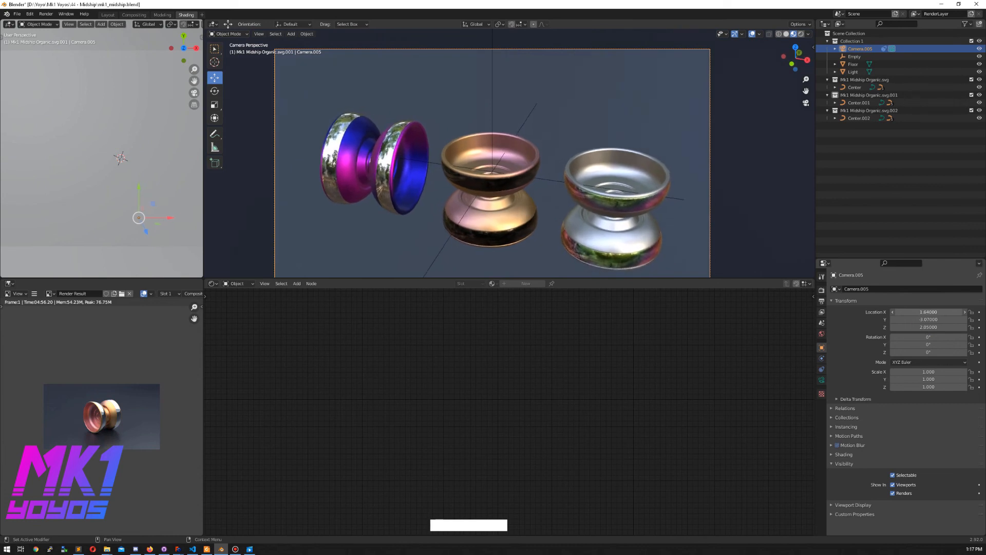
# Hide the Empty and set its Z location to 0.2, checking the camera framing in a rendered preview.
pyautogui.click(801, 34)
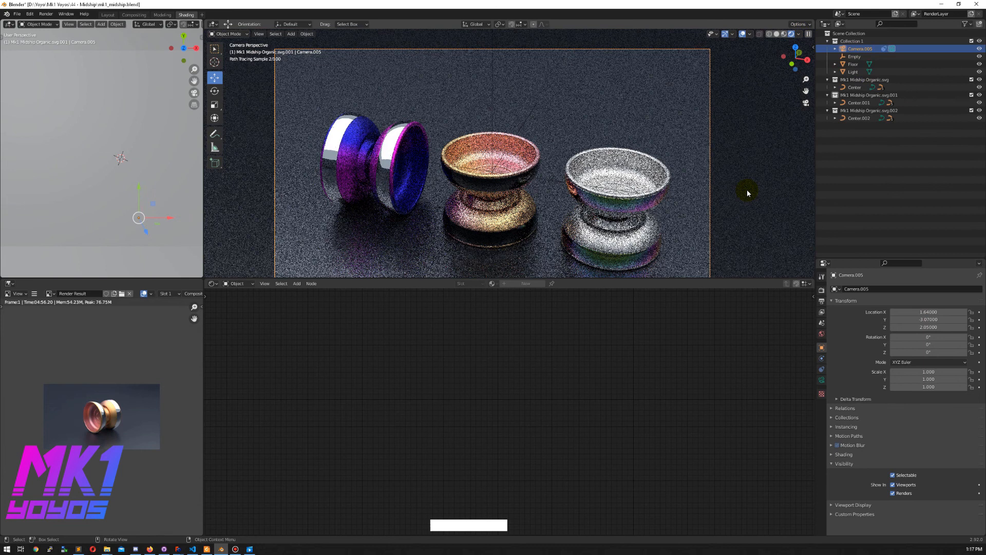
pyautogui.click(979, 57)
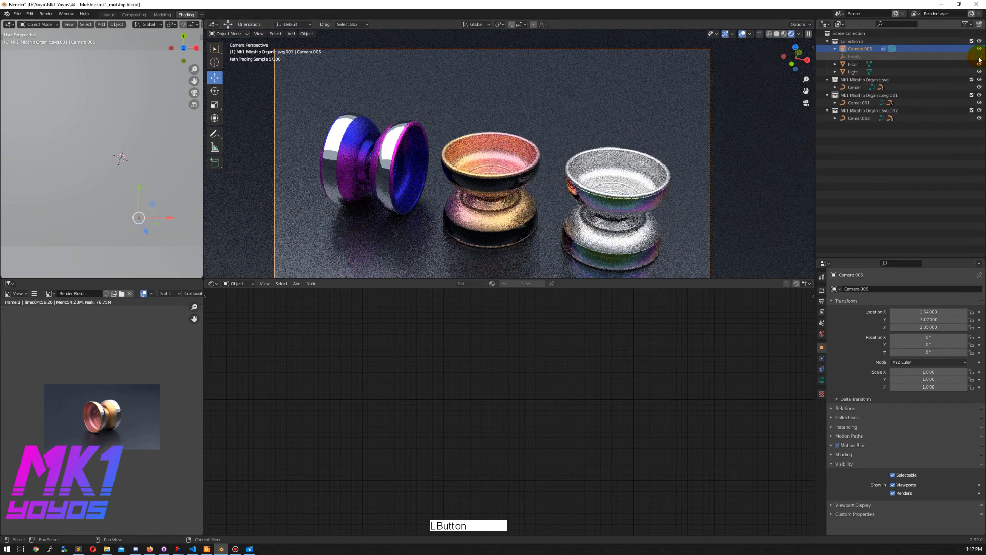
pyautogui.click(862, 57)
pyautogui.click(928, 327)
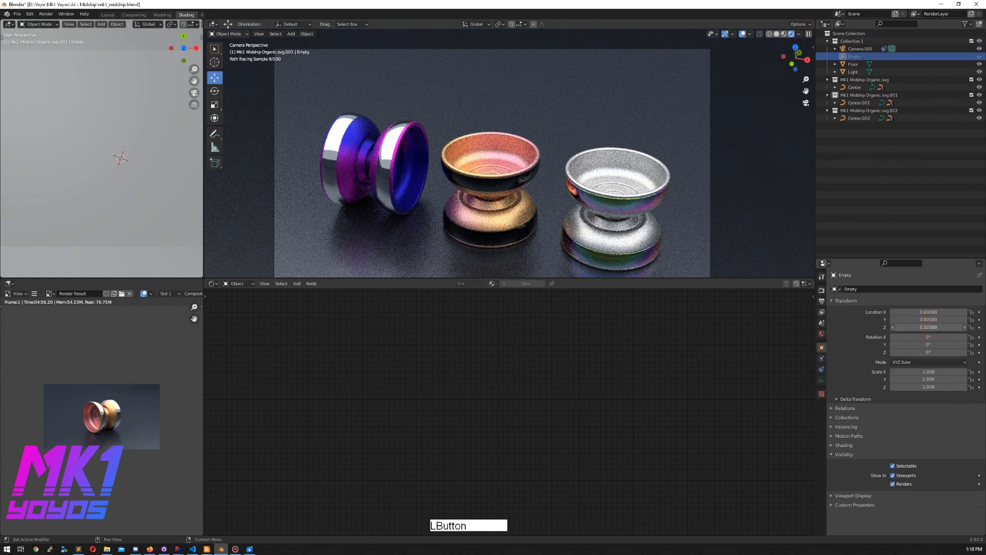
pyautogui.moveTo(928, 327); pyautogui.dragTo(930, 327)
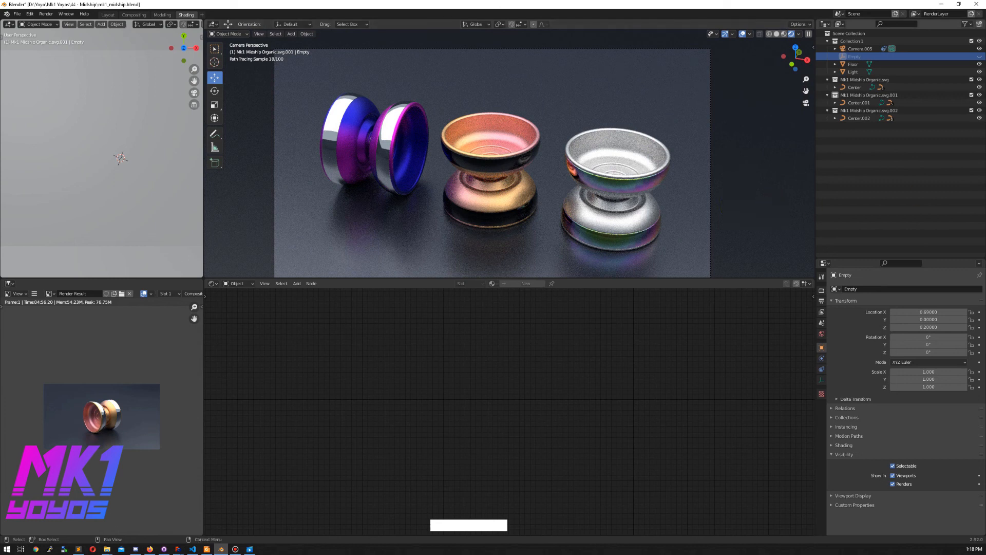
pyautogui.click(758, 162)
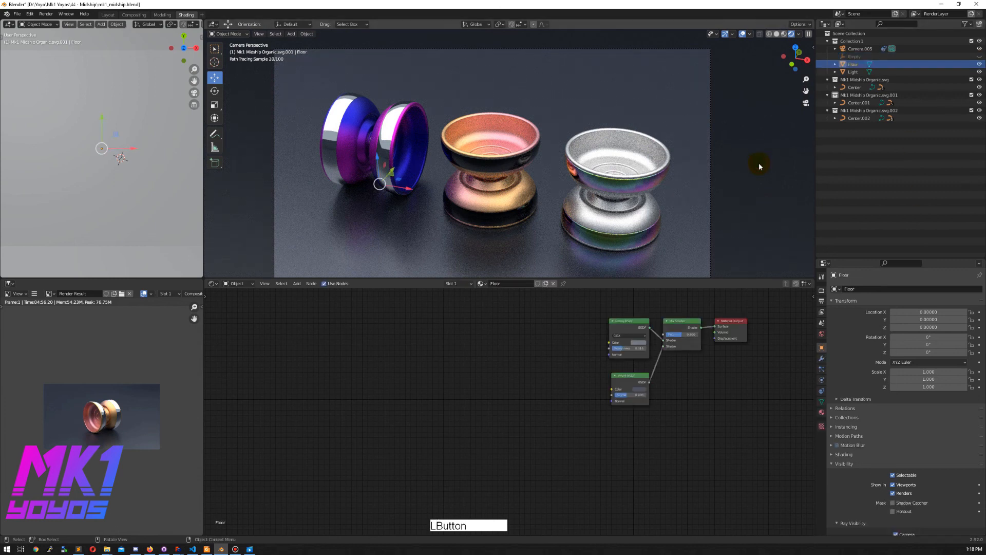
pyautogui.click(784, 34)
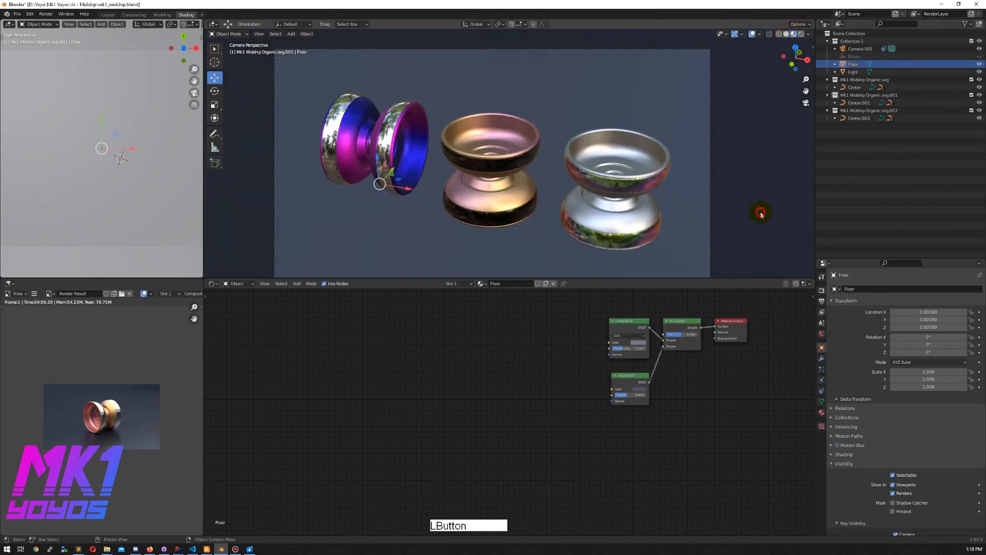